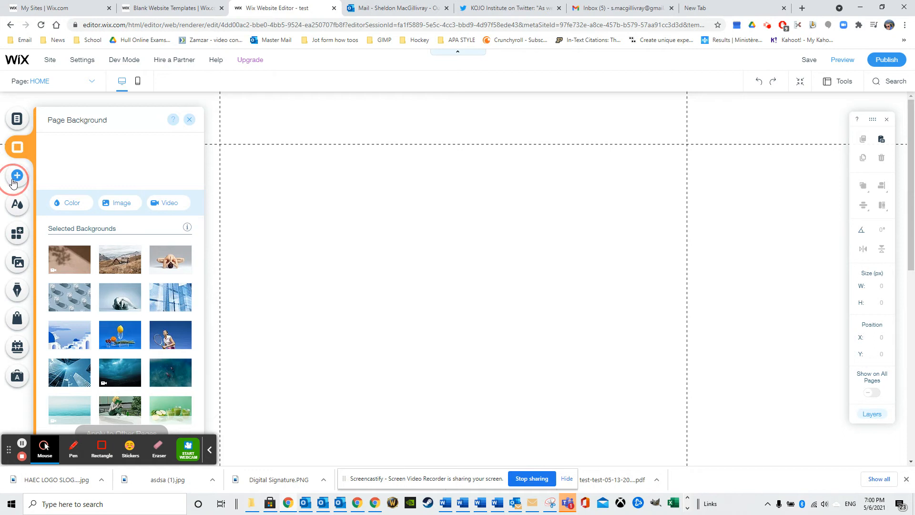
Look through the categories of elements that can be added, such as Contact & Forms, Image, Button, Members and Interactive
{"action": "left_click", "coordinate": [65, 316]}
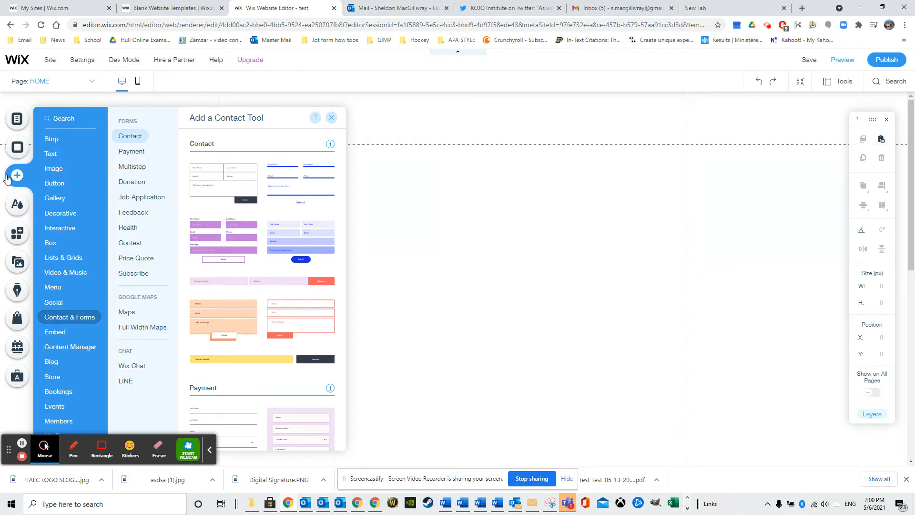
{"action": "left_click", "coordinate": [209, 450]}
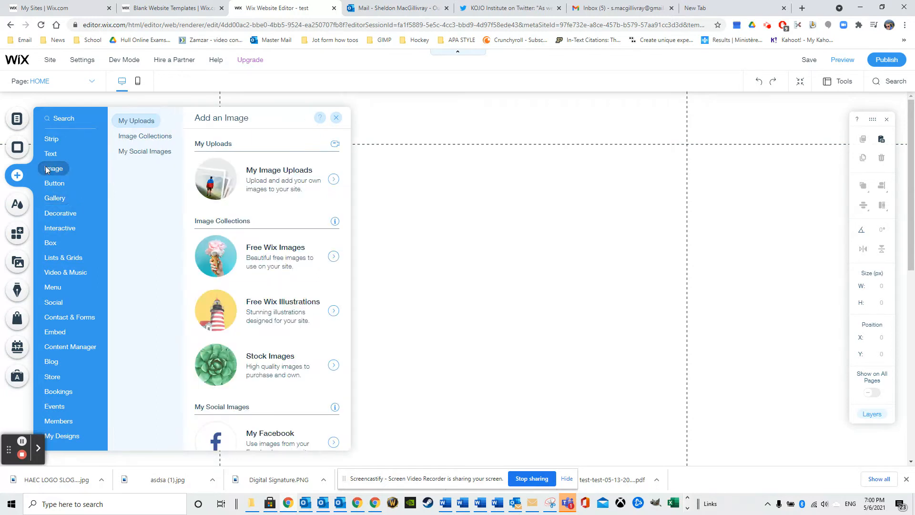
{"action": "mouse_move", "coordinate": [57, 220]}
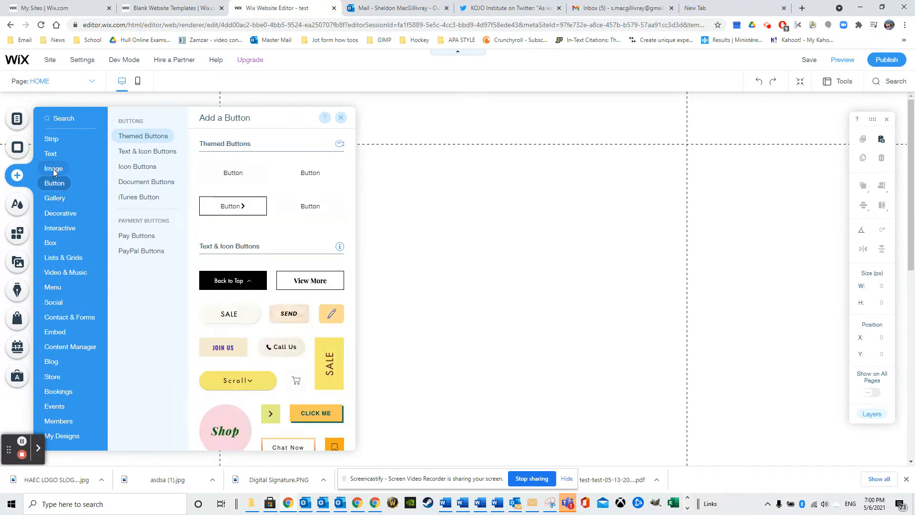
{"action": "left_click", "coordinate": [427, 194]}
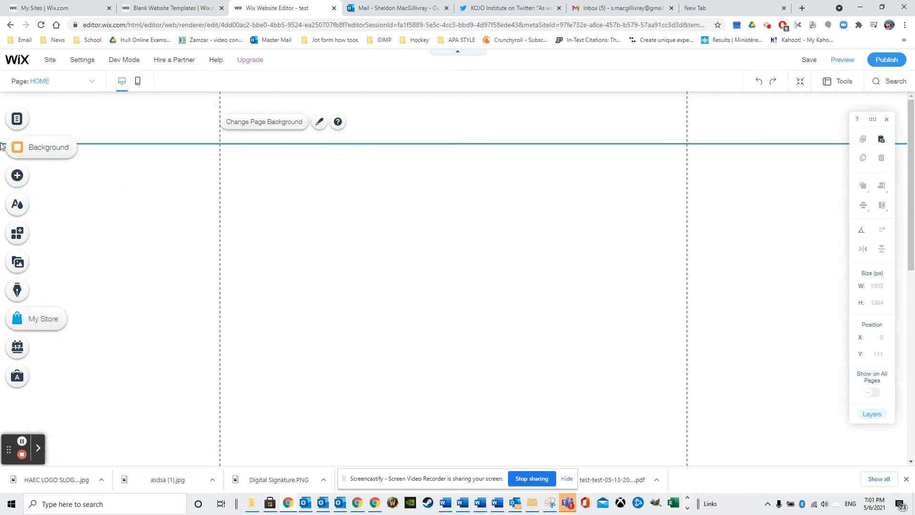
{"action": "left_click", "coordinate": [16, 177]}
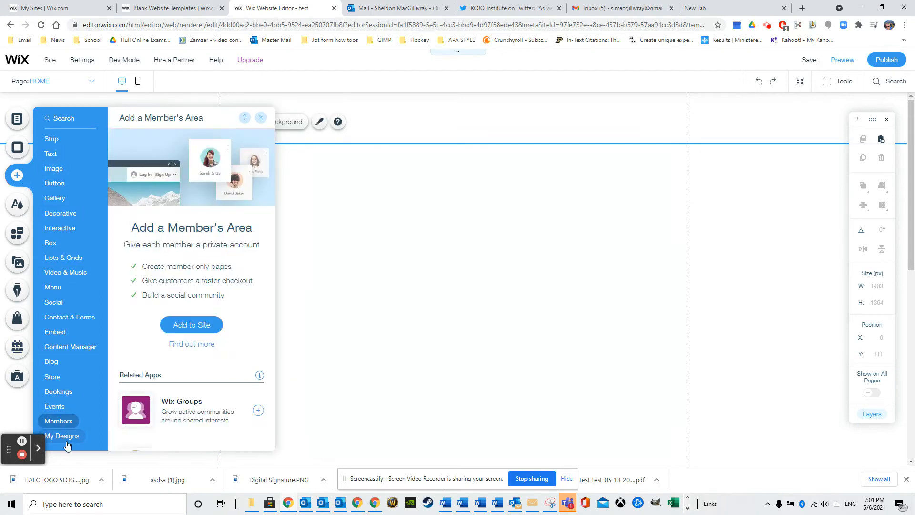
{"action": "mouse_move", "coordinate": [68, 445]}
{"action": "mouse_move", "coordinate": [60, 228]}
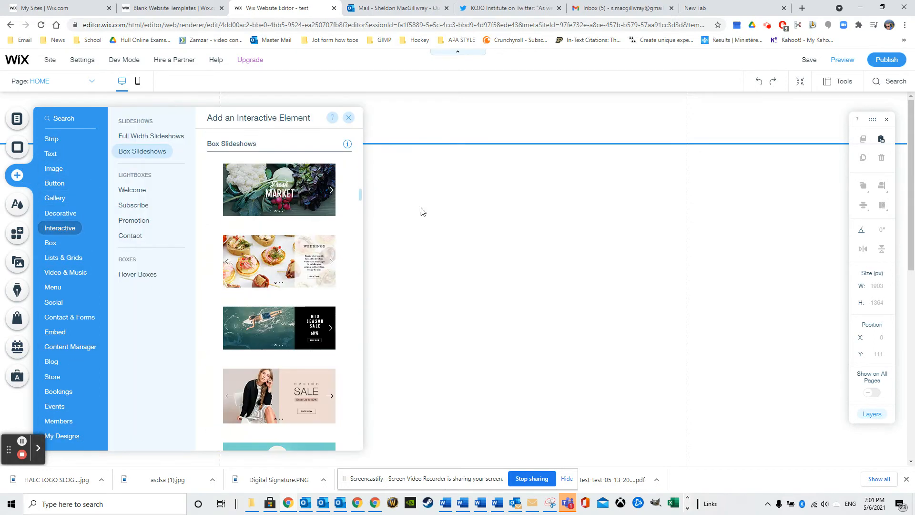
Add the "Our Joint" Welcome strip with the two red hands holding cups to the top of the blank home page
{"action": "mouse_move", "coordinate": [58, 141]}
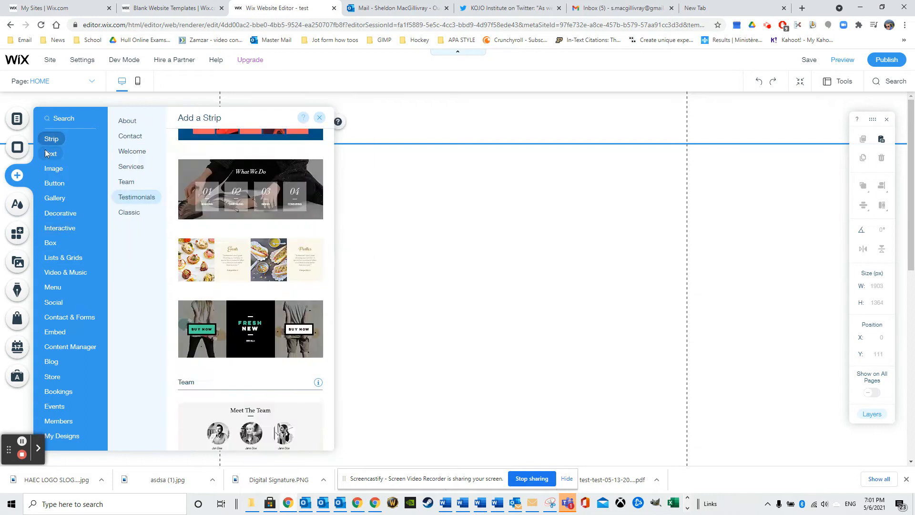
{"action": "right_click", "coordinate": [58, 140]}
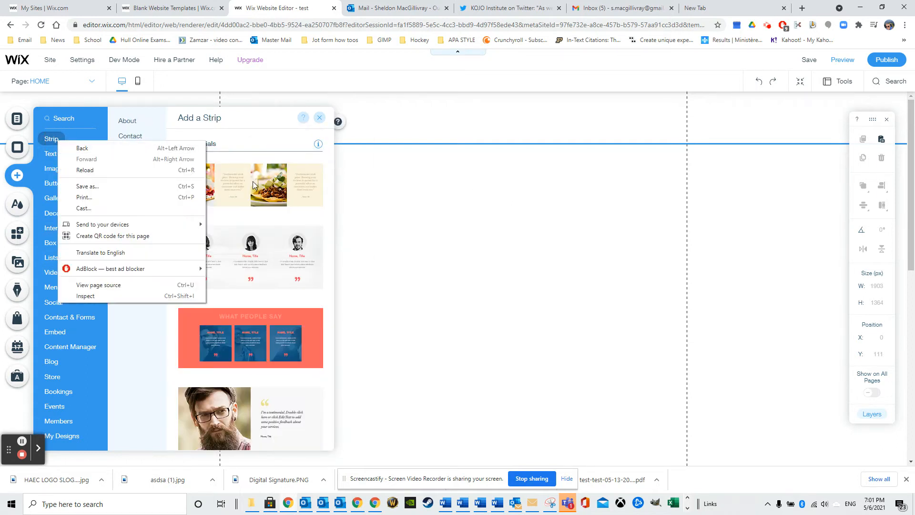
{"action": "left_click", "coordinate": [51, 138]}
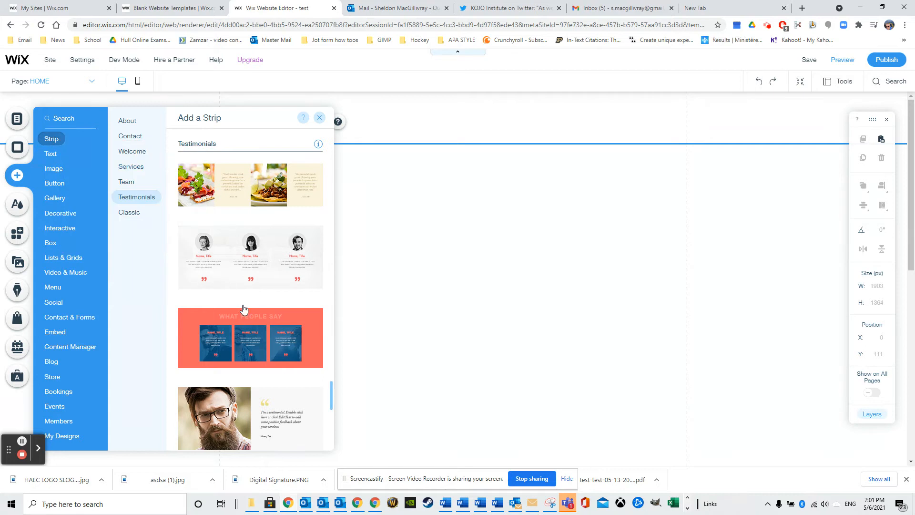
{"action": "left_click", "coordinate": [135, 135]}
{"action": "left_click", "coordinate": [139, 151]}
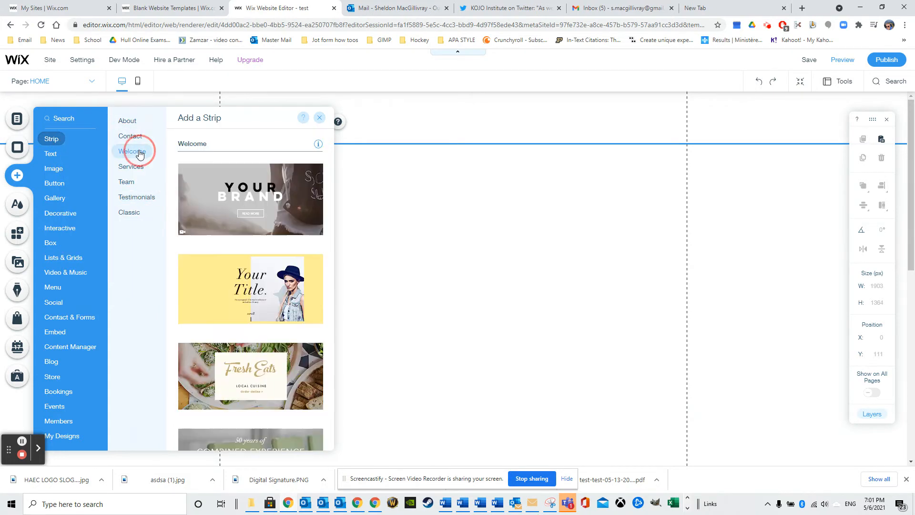
{"action": "scroll", "coordinate": [216, 204], "scroll_direction": "down", "scroll_amount": 2}
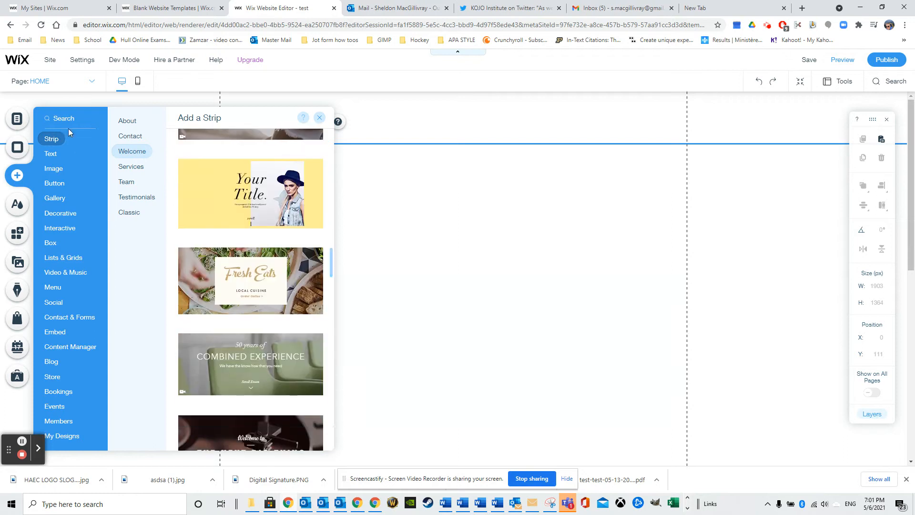
{"action": "scroll", "coordinate": [552, 309], "scroll_direction": "down", "scroll_amount": 5}
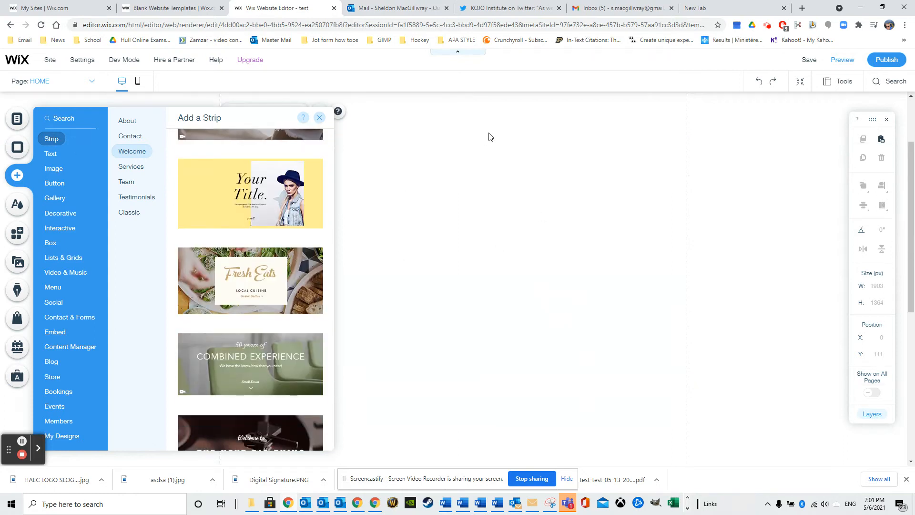
{"action": "scroll", "coordinate": [486, 228], "scroll_direction": "down", "scroll_amount": 5}
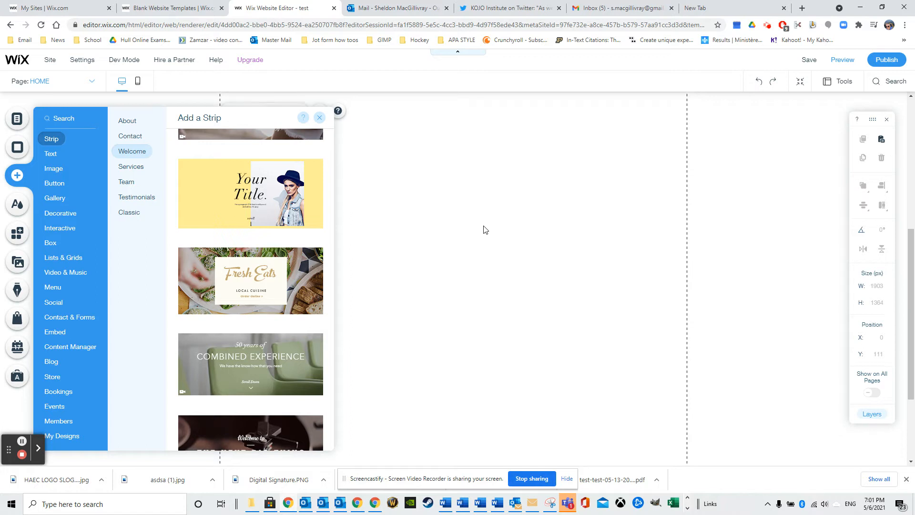
{"action": "scroll", "coordinate": [481, 233], "scroll_direction": "up", "scroll_amount": 10}
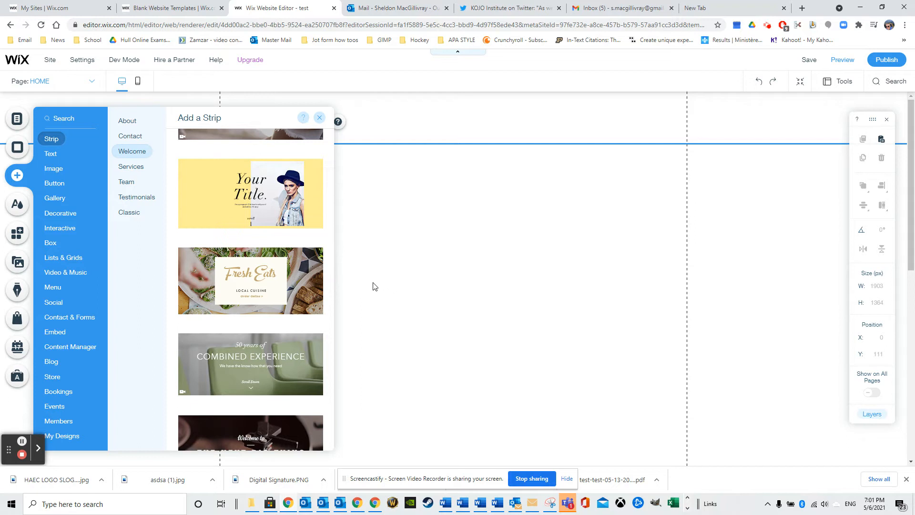
{"action": "left_click", "coordinate": [124, 154]}
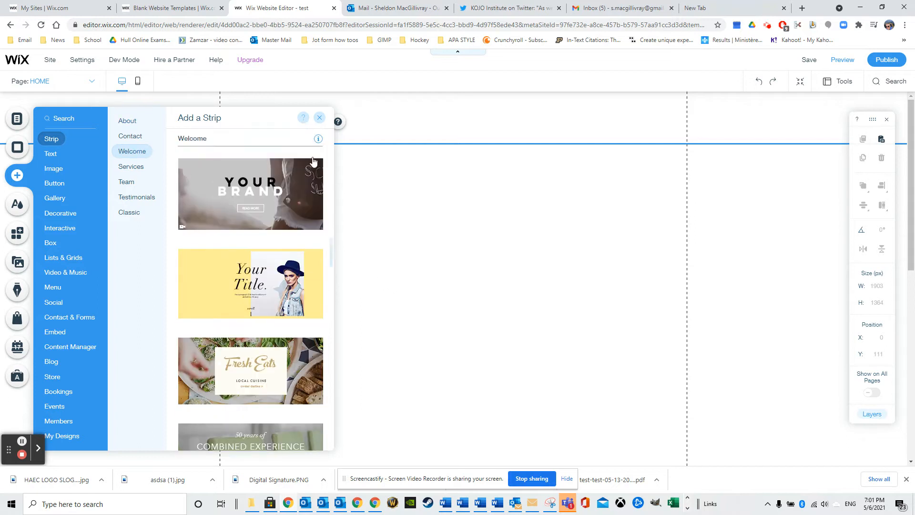
{"action": "scroll", "coordinate": [298, 226], "scroll_direction": "down", "scroll_amount": 10}
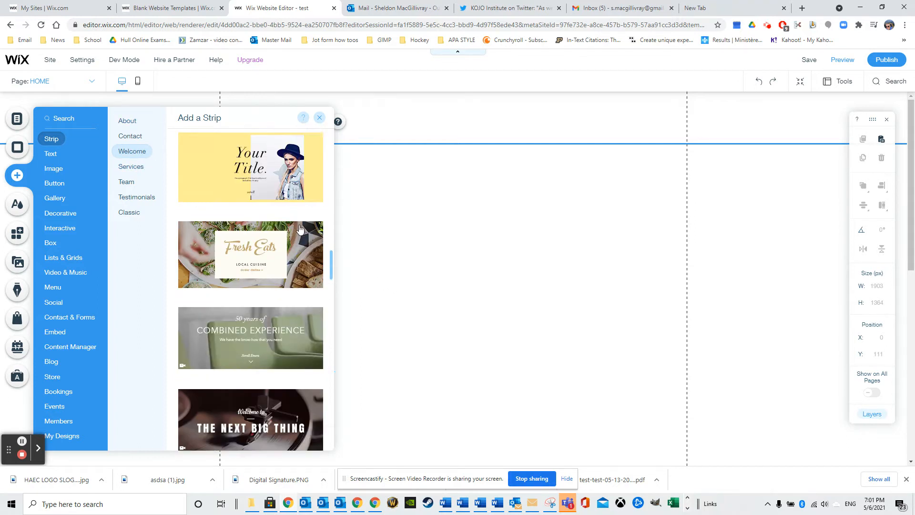
{"action": "scroll", "coordinate": [295, 223], "scroll_direction": "up", "scroll_amount": 4}
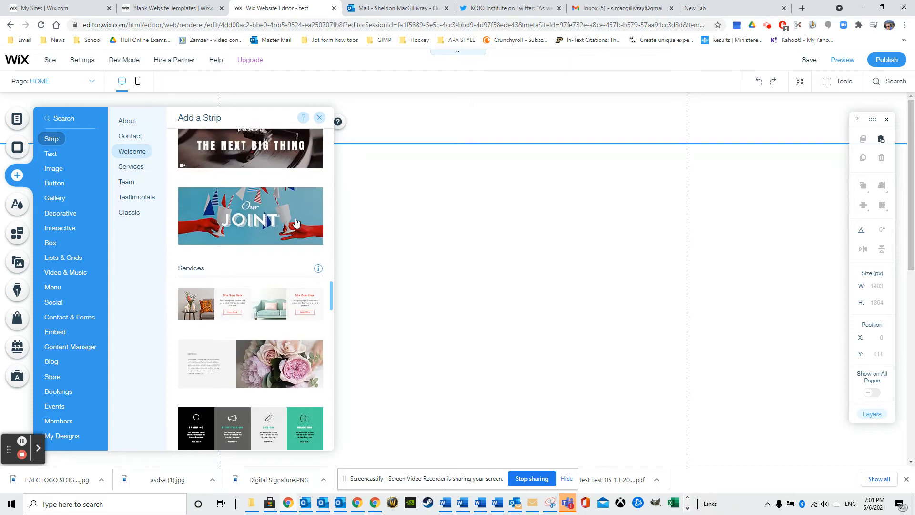
{"action": "left_click_drag", "start_coordinate": [217, 282], "coordinate": [424, 324]}
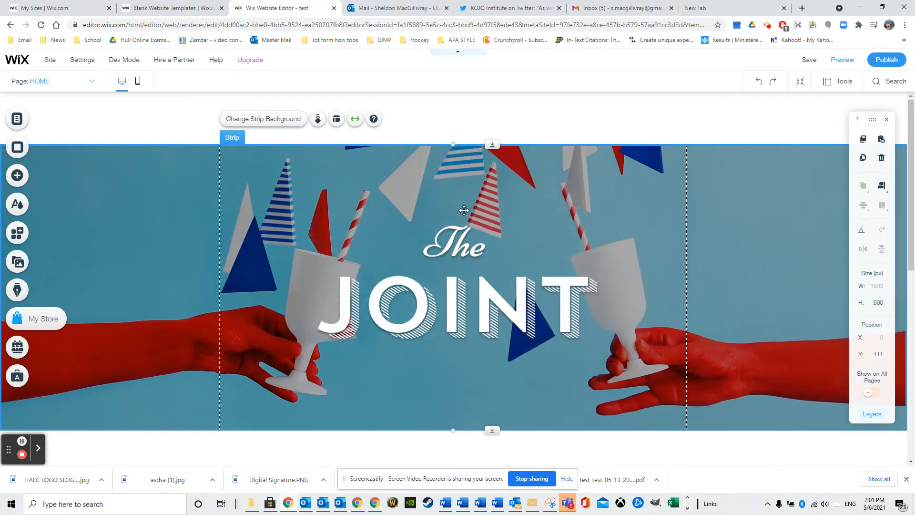
Select the new strip and open its background options
{"action": "left_click", "coordinate": [575, 202]}
{"action": "left_click", "coordinate": [381, 163]}
{"action": "left_click", "coordinate": [298, 182]}
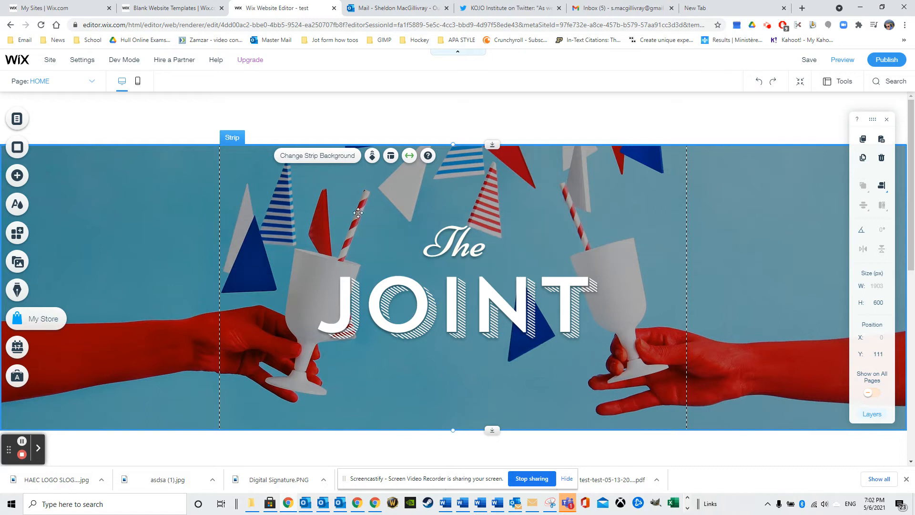
{"action": "left_click", "coordinate": [331, 160]}
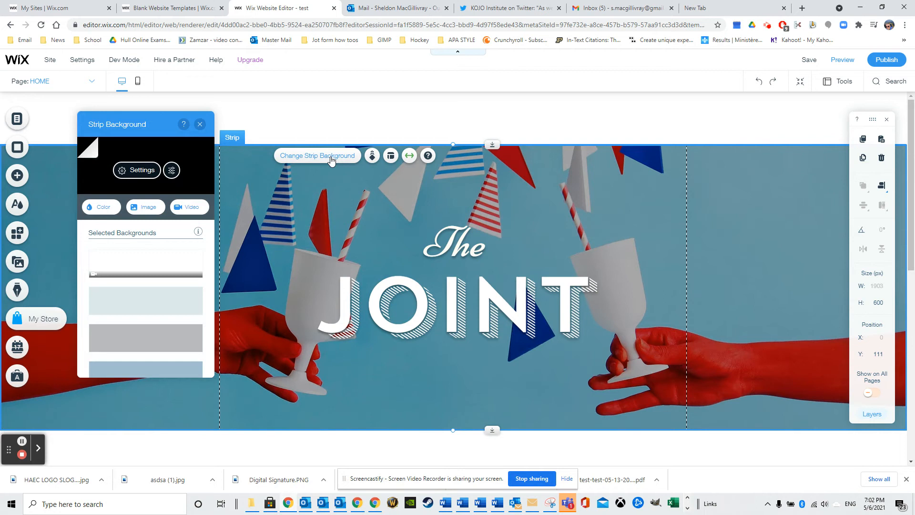
Try the wooden hut, yoga pose, milk glasses, glass building, sea and avocado pictures as the strip's background
{"action": "scroll", "coordinate": [149, 269], "scroll_direction": "down", "scroll_amount": 1}
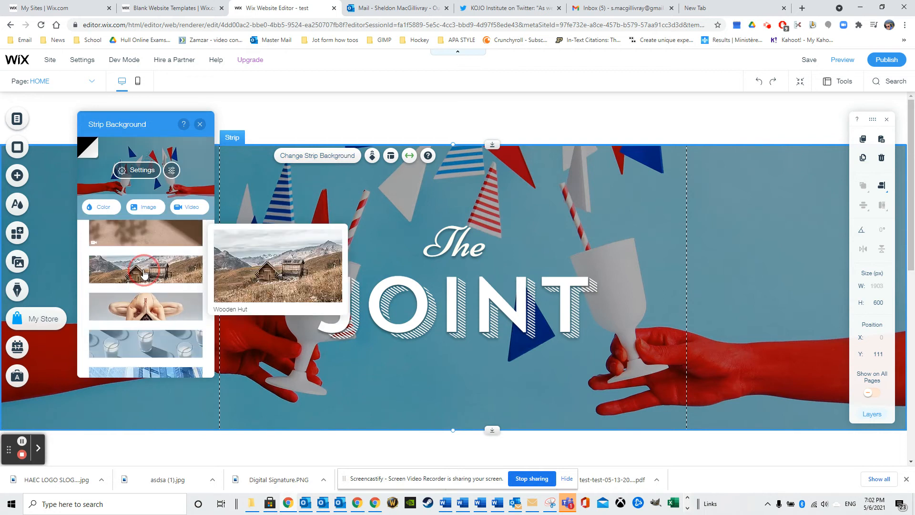
{"action": "left_click", "coordinate": [150, 273]}
{"action": "left_click", "coordinate": [155, 306]}
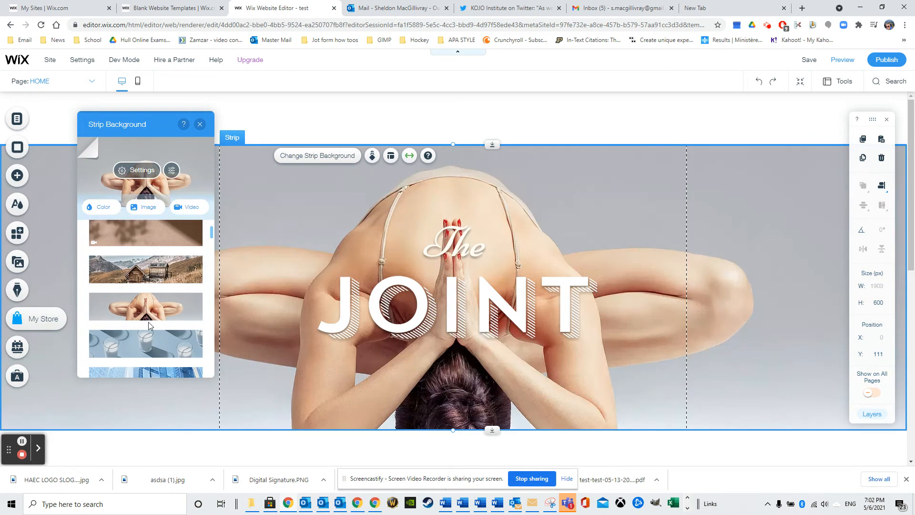
{"action": "left_click", "coordinate": [149, 338]}
{"action": "scroll", "coordinate": [149, 329], "scroll_direction": "down", "scroll_amount": 1}
{"action": "scroll", "coordinate": [150, 323], "scroll_direction": "down", "scroll_amount": 1}
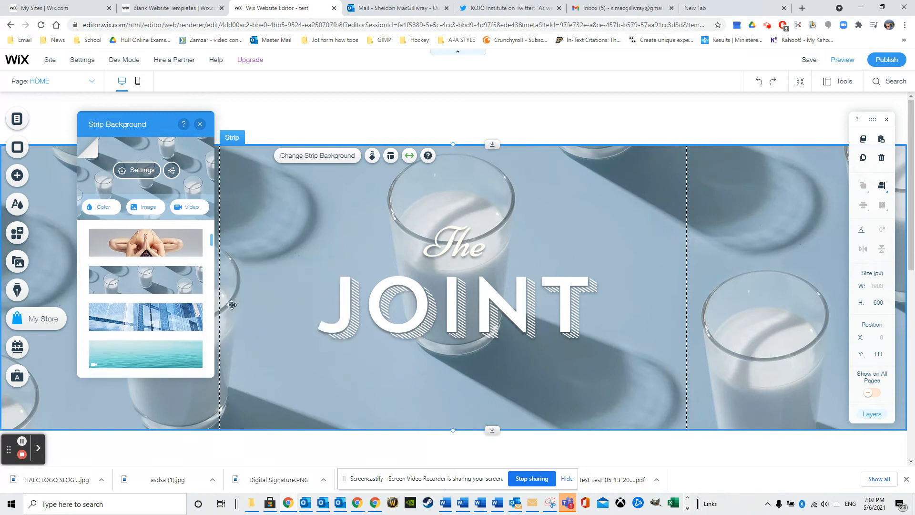
{"action": "left_click", "coordinate": [164, 319]}
{"action": "scroll", "coordinate": [163, 318], "scroll_direction": "down", "scroll_amount": 2}
{"action": "left_click", "coordinate": [153, 291]}
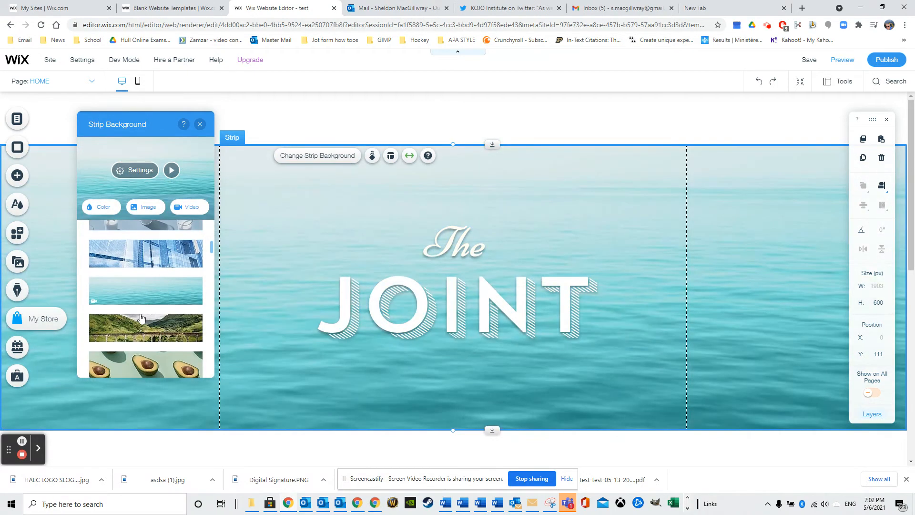
{"action": "scroll", "coordinate": [141, 319], "scroll_direction": "down", "scroll_amount": 2}
{"action": "left_click", "coordinate": [145, 309]}
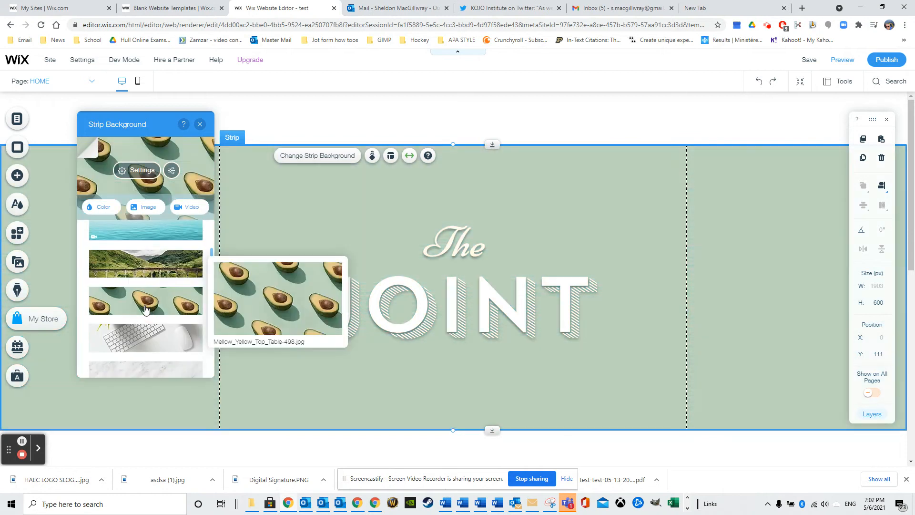
Set the strip's background to the picture of blue and white clouds
{"action": "scroll", "coordinate": [146, 309], "scroll_direction": "down", "scroll_amount": 2}
{"action": "scroll", "coordinate": [154, 313], "scroll_direction": "down", "scroll_amount": 1}
{"action": "scroll", "coordinate": [154, 313], "scroll_direction": "down", "scroll_amount": 1}
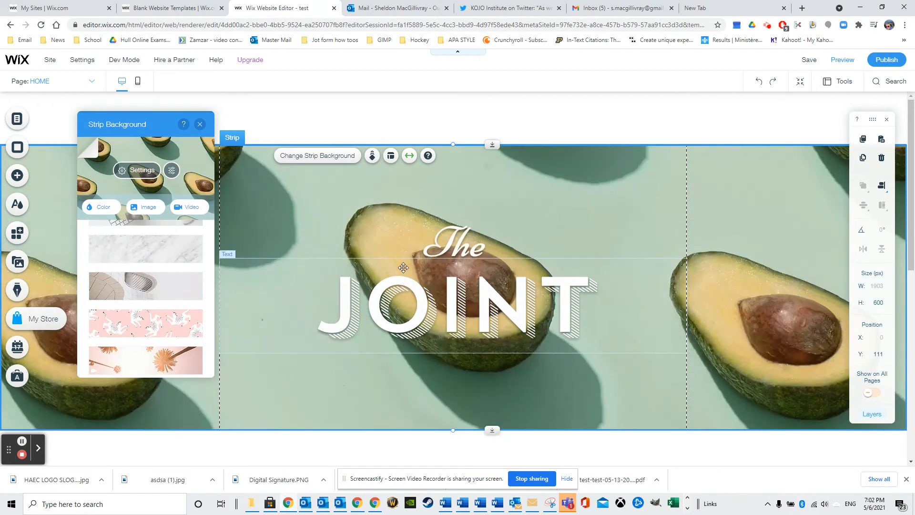
{"action": "scroll", "coordinate": [137, 325], "scroll_direction": "down", "scroll_amount": 3}
{"action": "scroll", "coordinate": [140, 319], "scroll_direction": "down", "scroll_amount": 1}
{"action": "scroll", "coordinate": [152, 314], "scroll_direction": "down", "scroll_amount": 2}
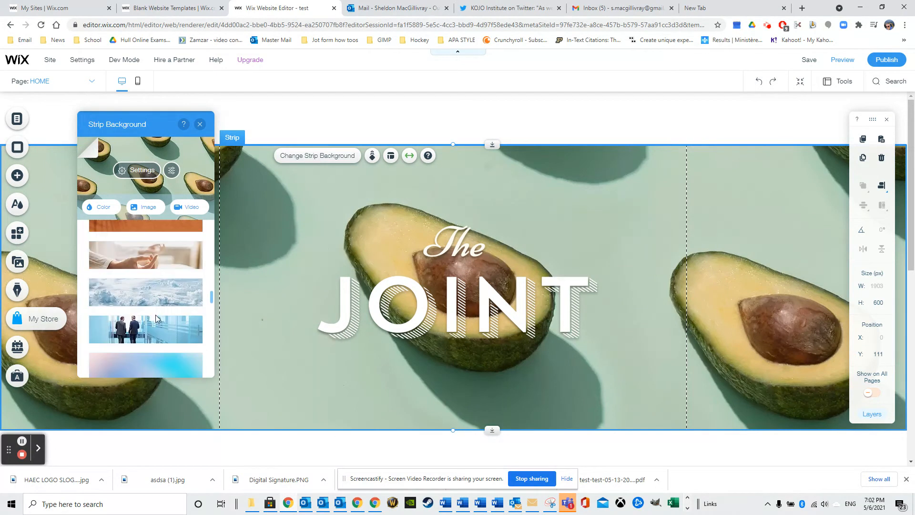
{"action": "left_click", "coordinate": [156, 299]}
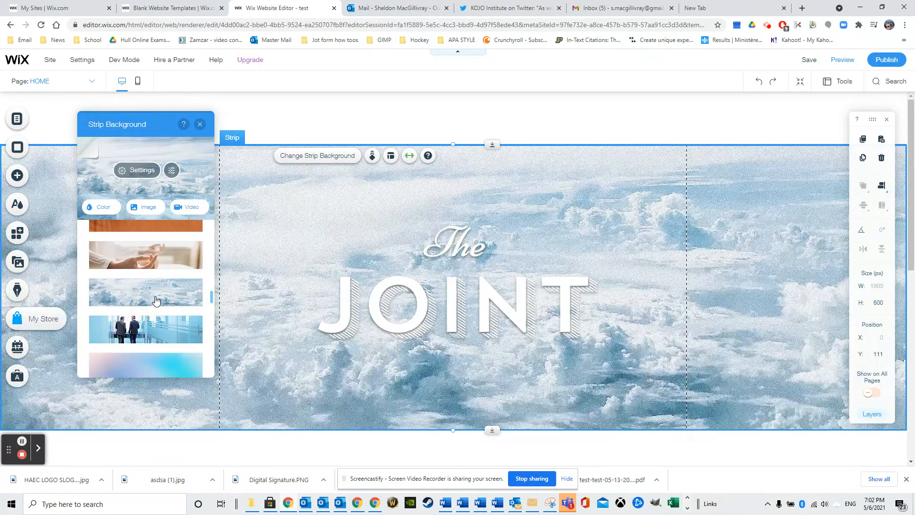
Examine the text settings and color choices of the JOINT heading, and leave text editing
{"action": "left_click", "coordinate": [479, 290]}
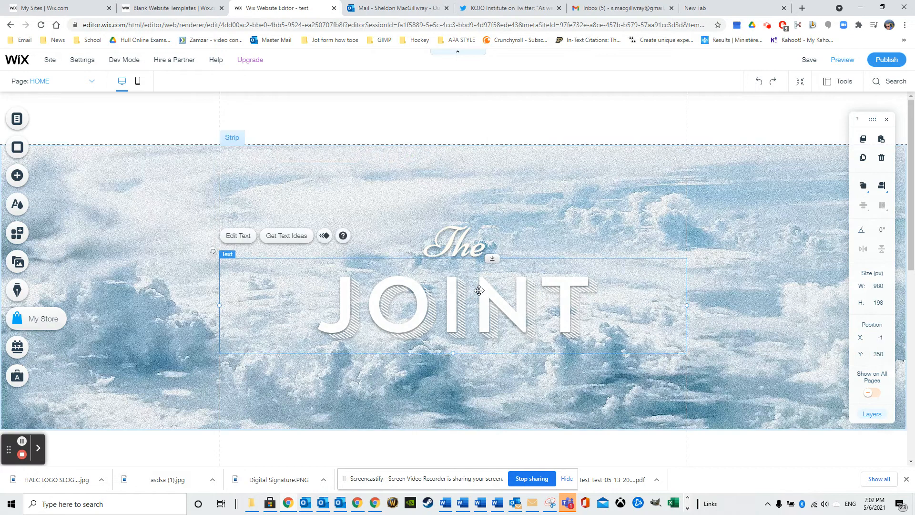
{"action": "left_click", "coordinate": [230, 236]}
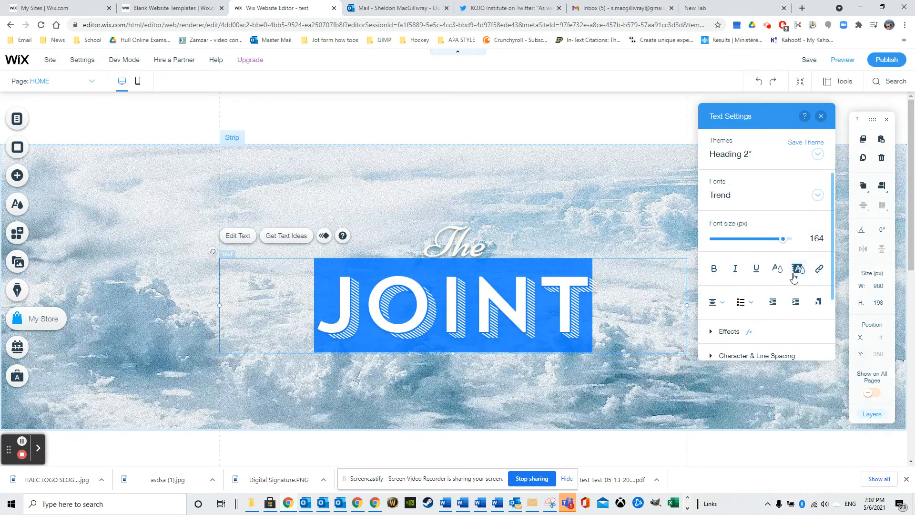
{"action": "left_click", "coordinate": [777, 268]}
{"action": "left_click", "coordinate": [765, 277]}
{"action": "left_click", "coordinate": [725, 228]}
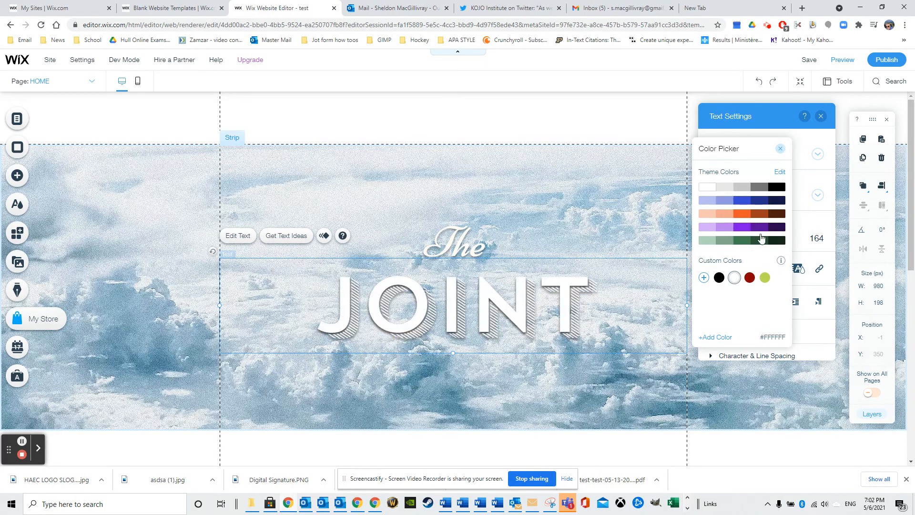
{"action": "left_click", "coordinate": [796, 139]}
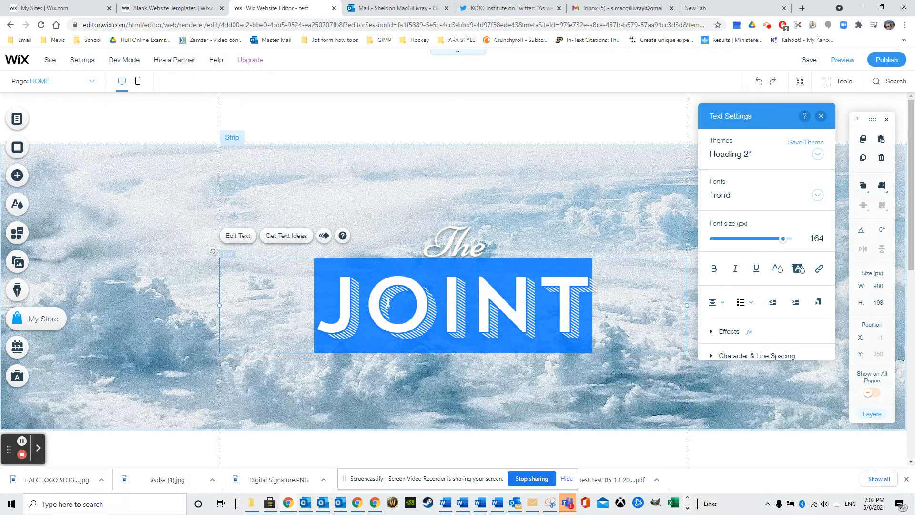
{"action": "left_click", "coordinate": [358, 258]}
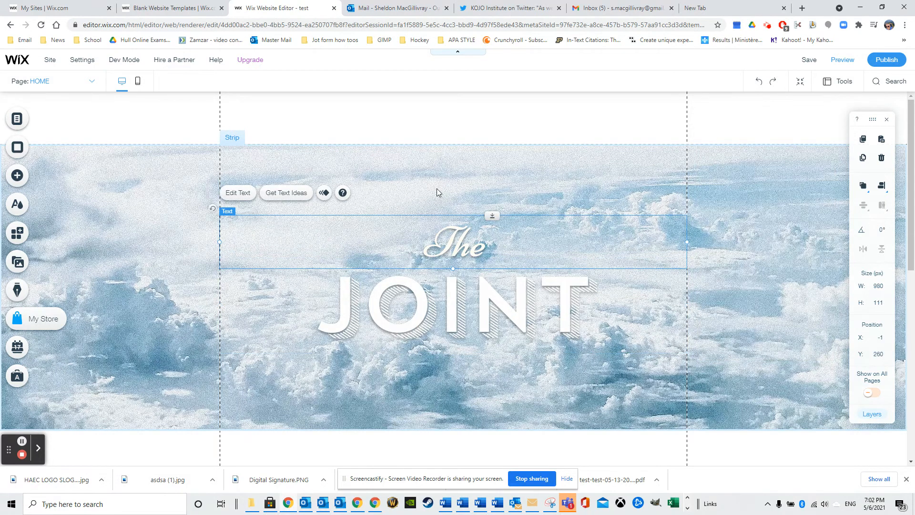
Change the welcome strip's background to the turquoise sea video and close the background options
{"action": "left_click", "coordinate": [476, 163]}
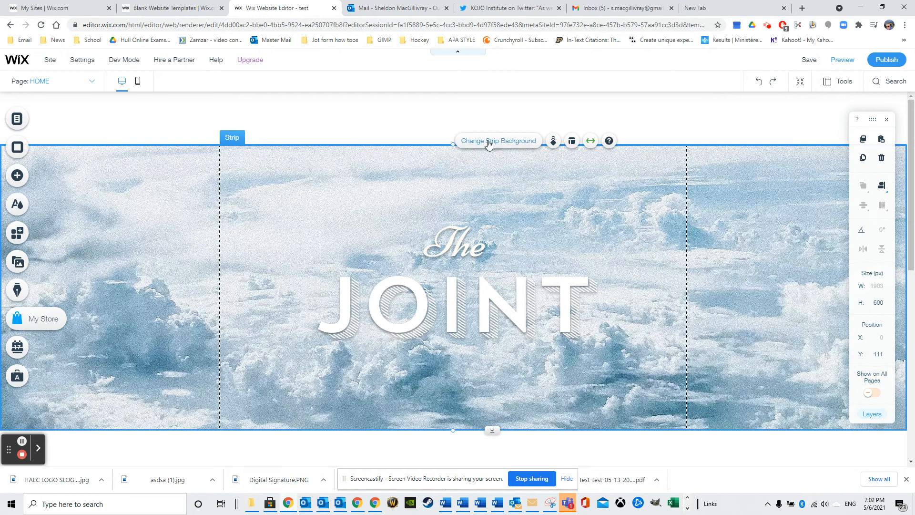
{"action": "left_click", "coordinate": [488, 143]}
{"action": "scroll", "coordinate": [181, 257], "scroll_direction": "down", "scroll_amount": 3}
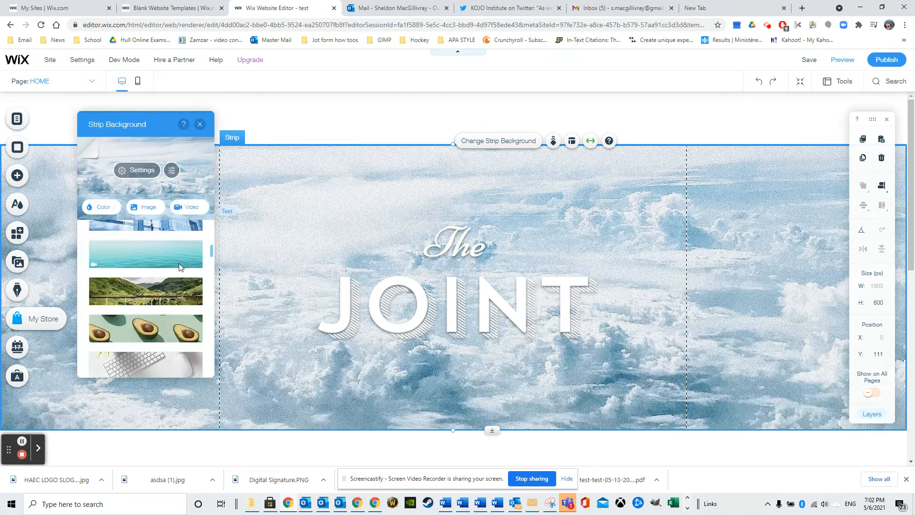
{"action": "scroll", "coordinate": [170, 263], "scroll_direction": "up", "scroll_amount": 1}
{"action": "left_click", "coordinate": [154, 259]}
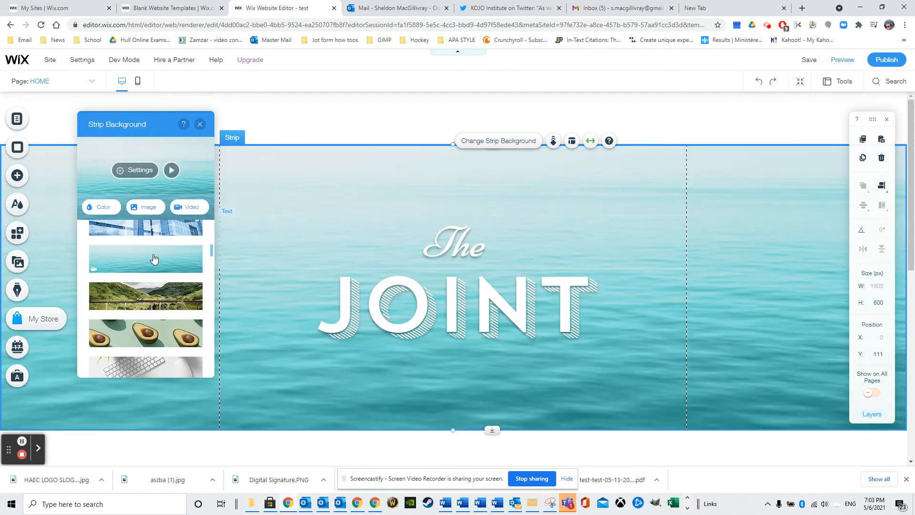
{"action": "left_click", "coordinate": [694, 231]}
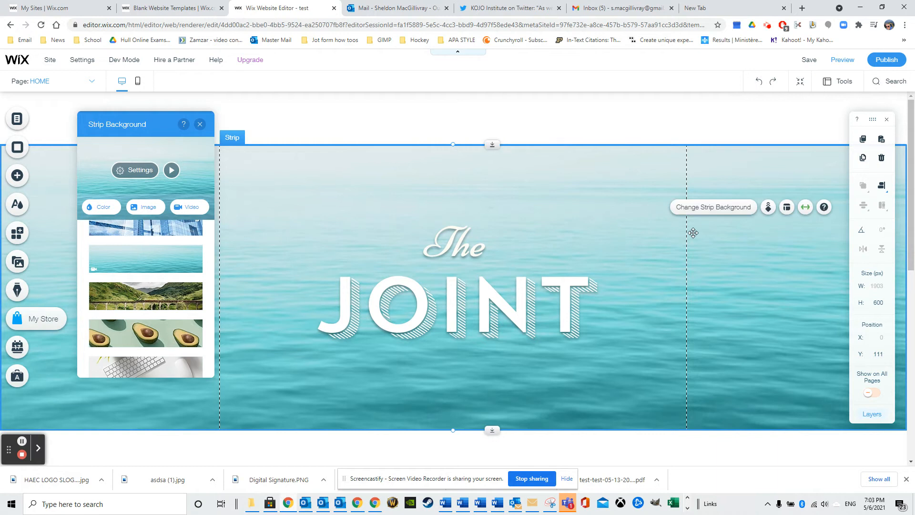
{"action": "left_click", "coordinate": [635, 221]}
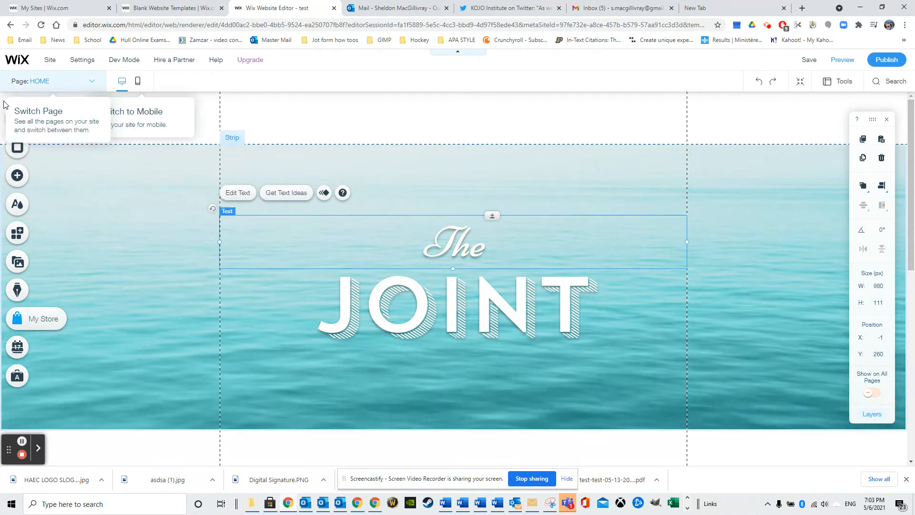
Open the strip templates and look through the About, Contact, Services, Team, Testimonials and Classic categories
{"action": "left_click", "coordinate": [16, 186]}
{"action": "left_click", "coordinate": [135, 120]}
{"action": "left_click", "coordinate": [131, 136]}
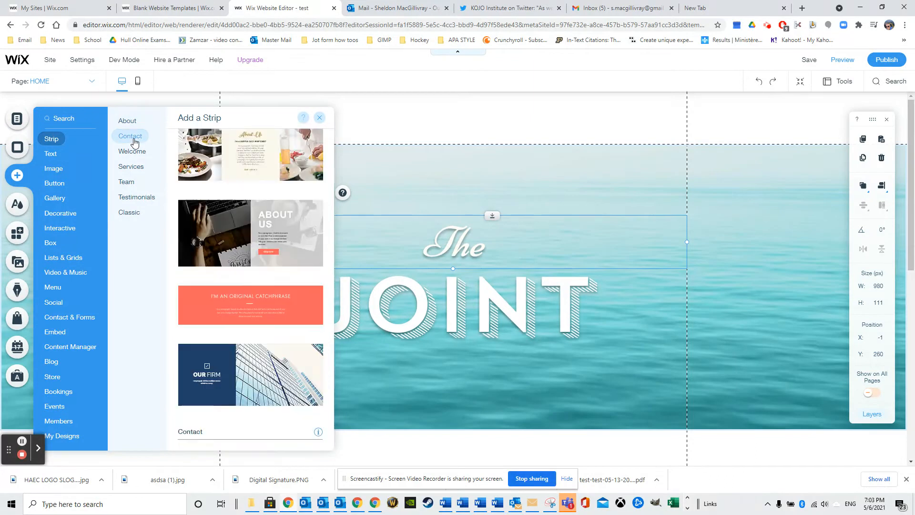
{"action": "left_click", "coordinate": [134, 168]}
{"action": "left_click", "coordinate": [128, 183]}
{"action": "left_click", "coordinate": [135, 199]}
{"action": "left_click", "coordinate": [133, 212]}
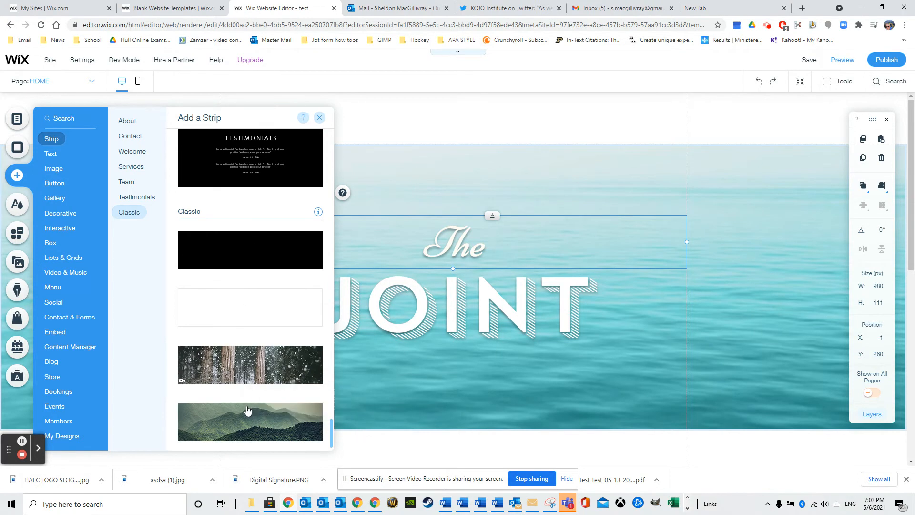
{"action": "left_click", "coordinate": [136, 197]}
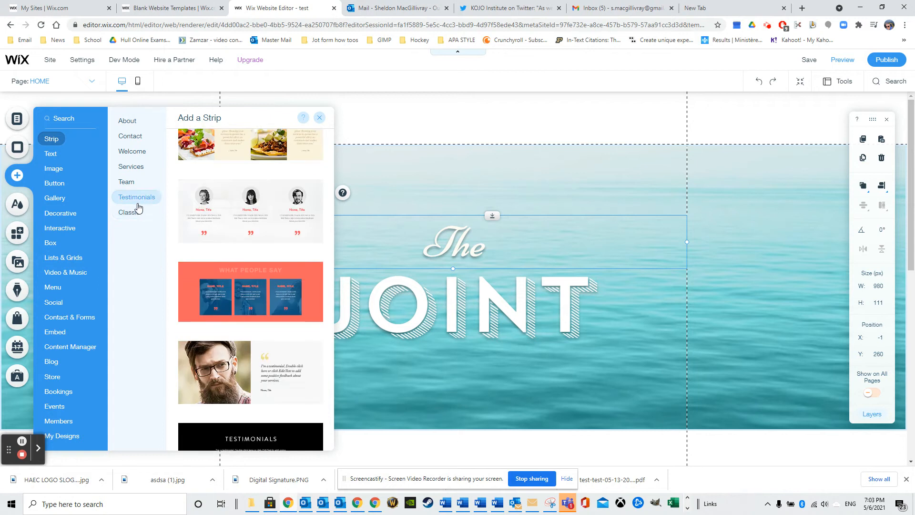
{"action": "left_click", "coordinate": [131, 216]}
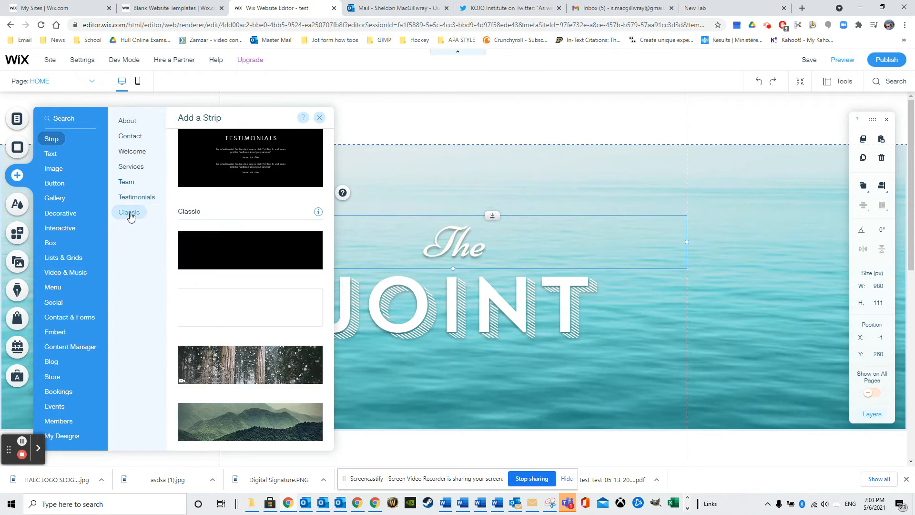
Add the Meet The Team strip with three round portraits from the Team templates below the welcome strip
{"action": "left_click", "coordinate": [137, 199]}
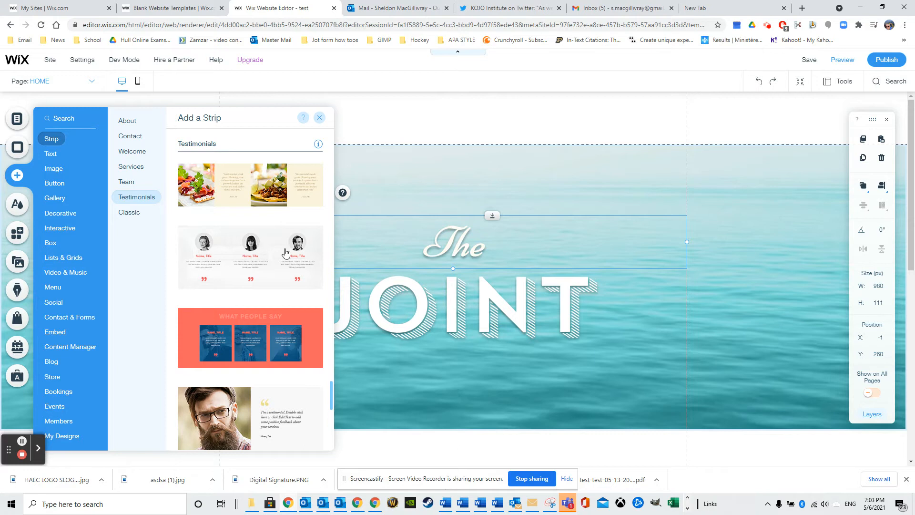
{"action": "scroll", "coordinate": [286, 276], "scroll_direction": "down", "scroll_amount": 4}
{"action": "scroll", "coordinate": [282, 301], "scroll_direction": "down", "scroll_amount": 3}
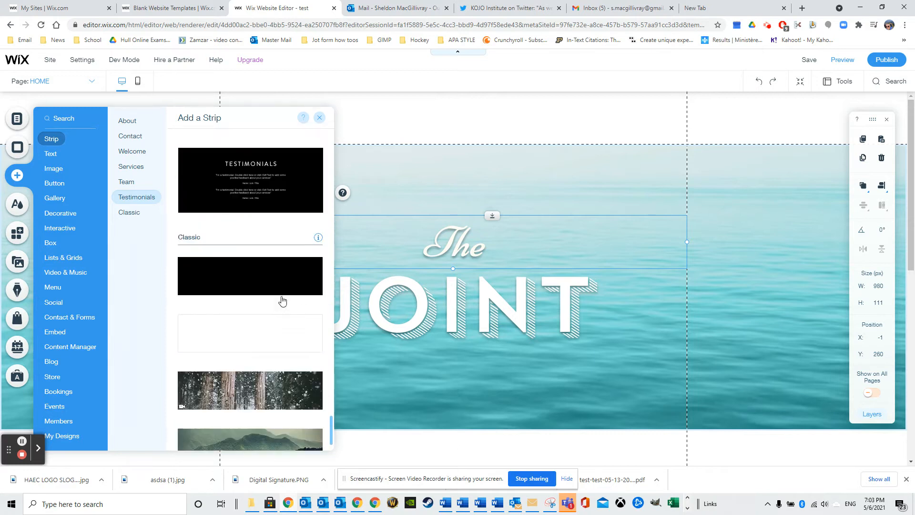
{"action": "scroll", "coordinate": [279, 286], "scroll_direction": "up", "scroll_amount": 4}
{"action": "scroll", "coordinate": [276, 279], "scroll_direction": "up", "scroll_amount": 6}
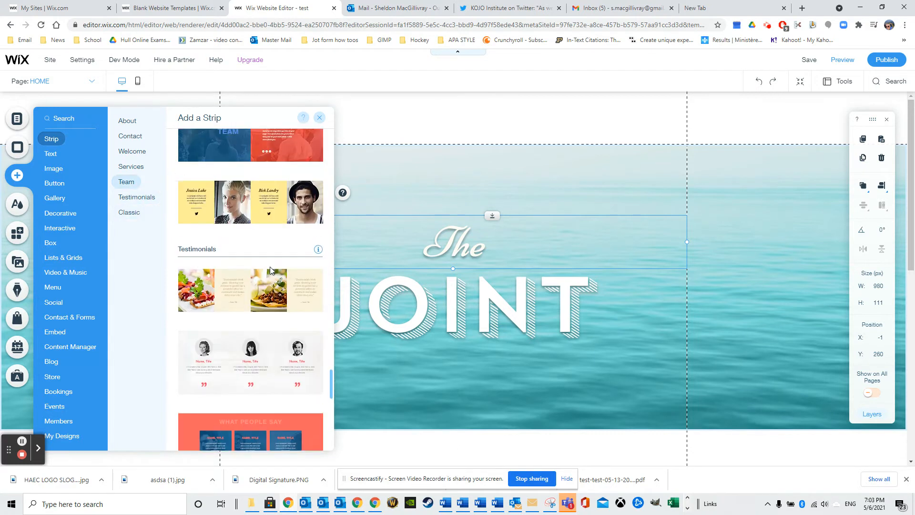
{"action": "scroll", "coordinate": [271, 271], "scroll_direction": "up", "scroll_amount": 2}
{"action": "scroll", "coordinate": [270, 271], "scroll_direction": "down", "scroll_amount": 2}
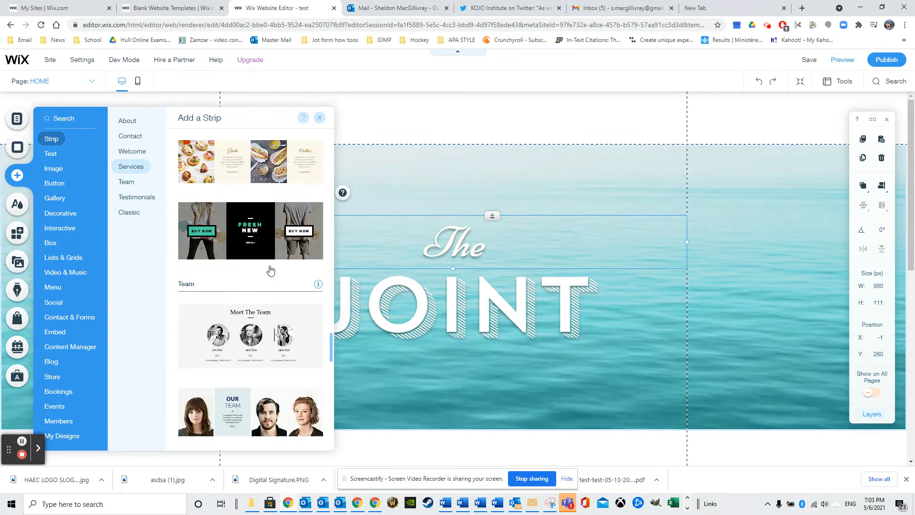
{"action": "left_click", "coordinate": [233, 326]}
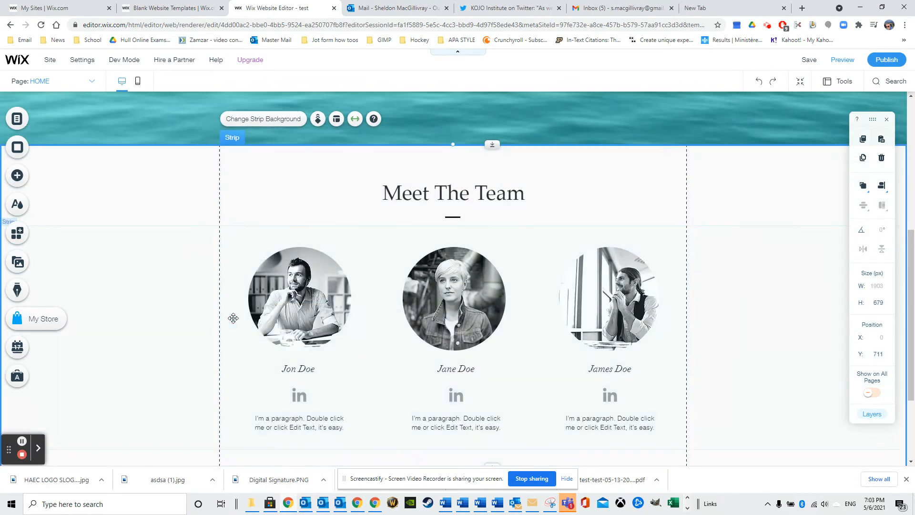
{"action": "scroll", "coordinate": [608, 295], "scroll_direction": "up", "scroll_amount": 6}
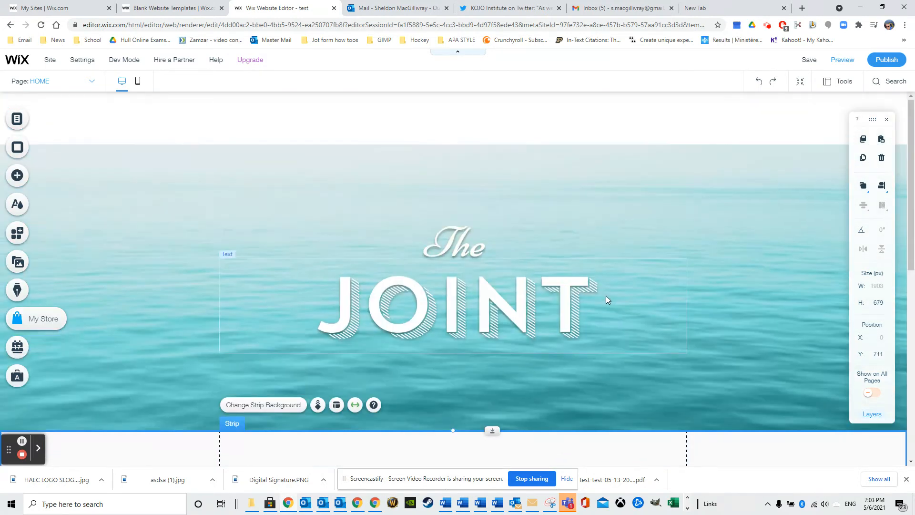
{"action": "scroll", "coordinate": [607, 295], "scroll_direction": "down", "scroll_amount": 7}
{"action": "scroll", "coordinate": [564, 296], "scroll_direction": "up", "scroll_amount": 6}
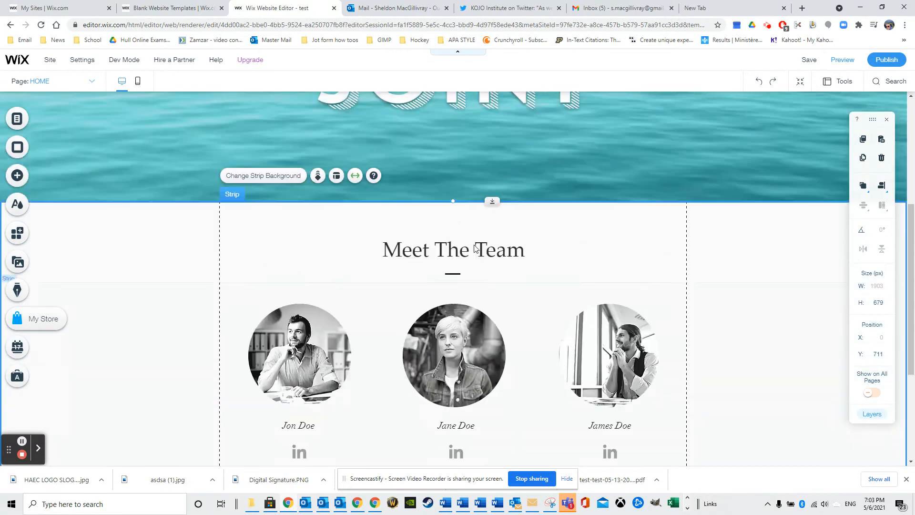
Add the Fresh & New strip with Buy Now buttons from the Services templates below the team strip
{"action": "left_click", "coordinate": [18, 176]}
{"action": "left_click", "coordinate": [138, 155]}
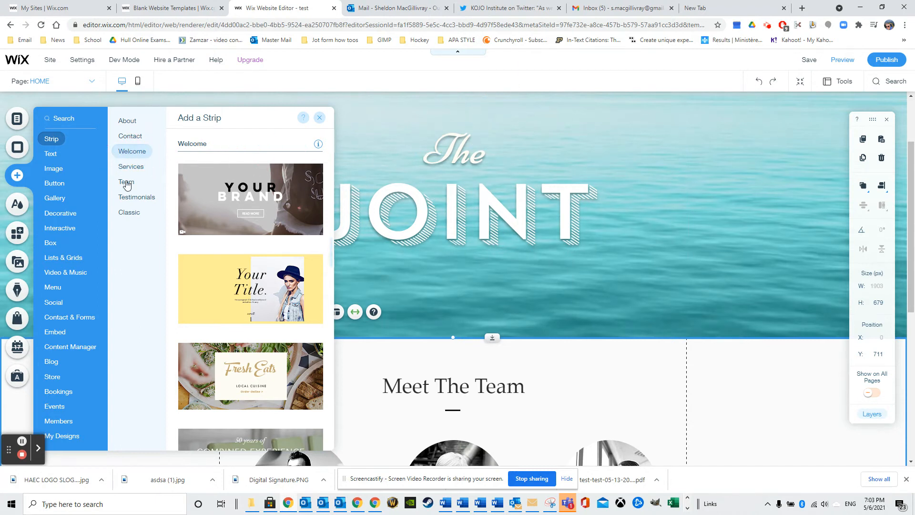
{"action": "left_click", "coordinate": [125, 137]}
{"action": "left_click", "coordinate": [124, 182]}
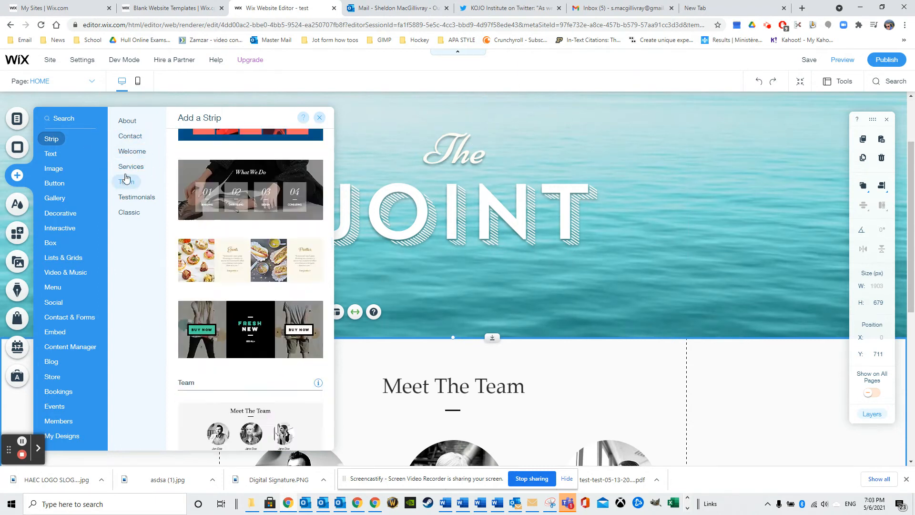
{"action": "left_click", "coordinate": [126, 169]}
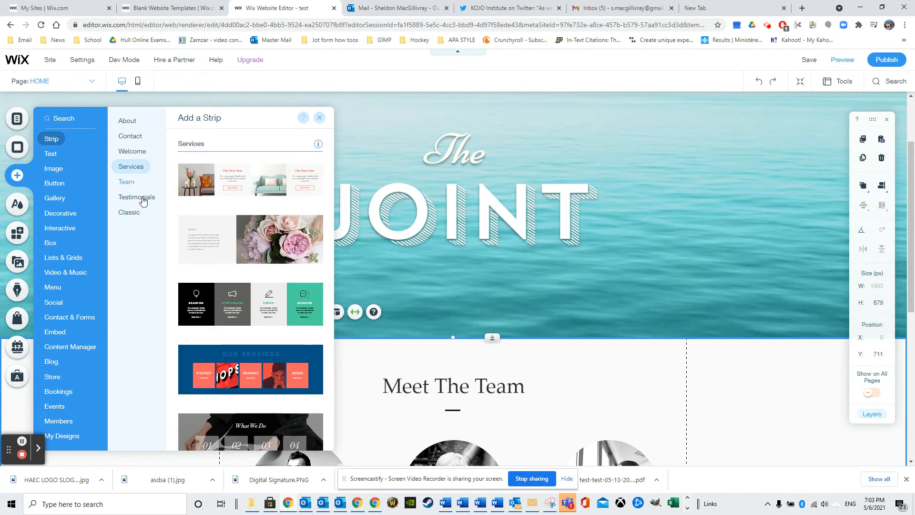
{"action": "scroll", "coordinate": [464, 311], "scroll_direction": "down", "scroll_amount": 3}
{"action": "scroll", "coordinate": [408, 269], "scroll_direction": "up", "scroll_amount": 3}
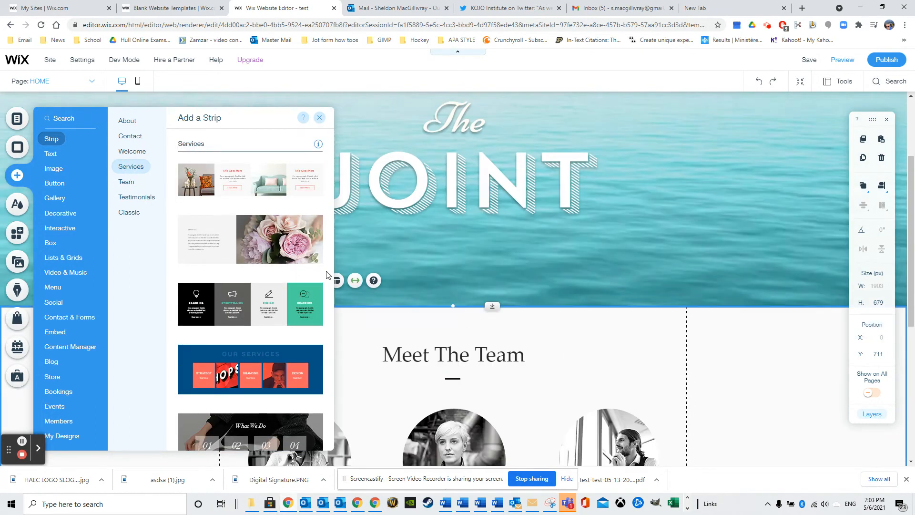
{"action": "scroll", "coordinate": [254, 294], "scroll_direction": "down", "scroll_amount": 3}
{"action": "scroll", "coordinate": [257, 300], "scroll_direction": "down", "scroll_amount": 3}
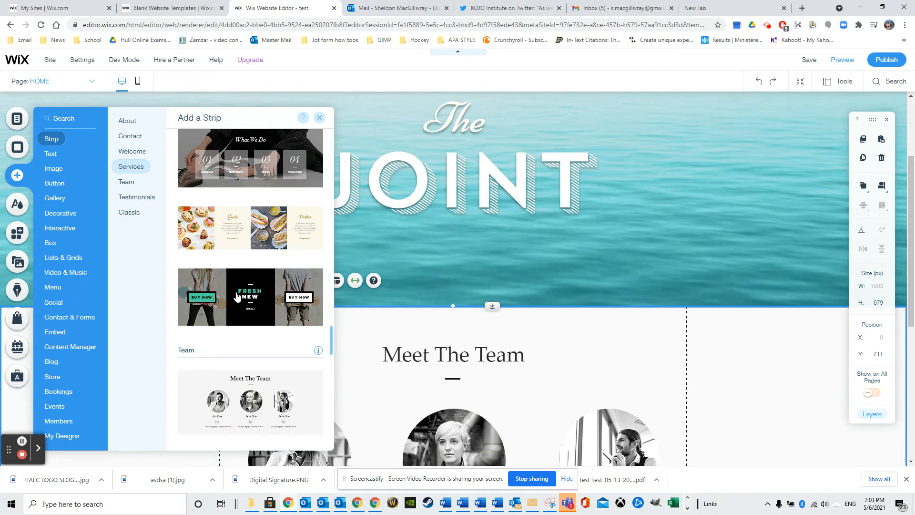
{"action": "left_click", "coordinate": [240, 295]}
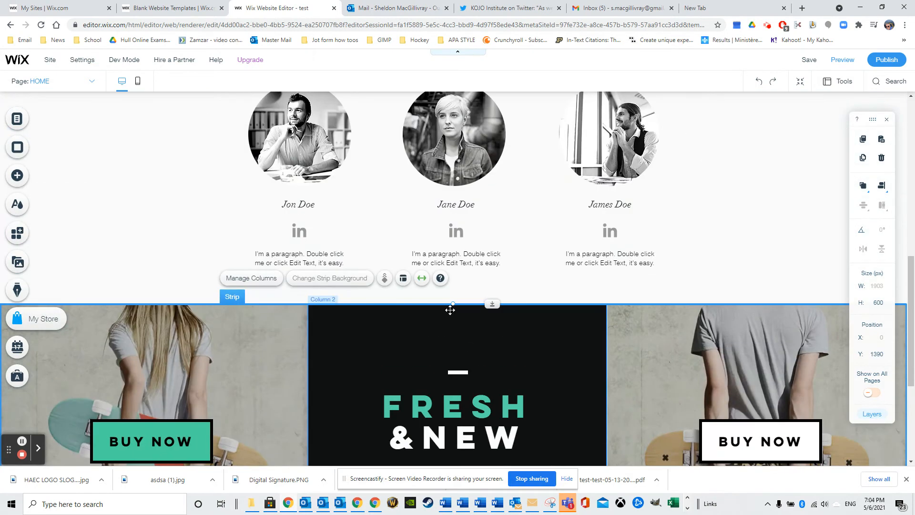
{"action": "scroll", "coordinate": [449, 309], "scroll_direction": "up", "scroll_amount": 10}
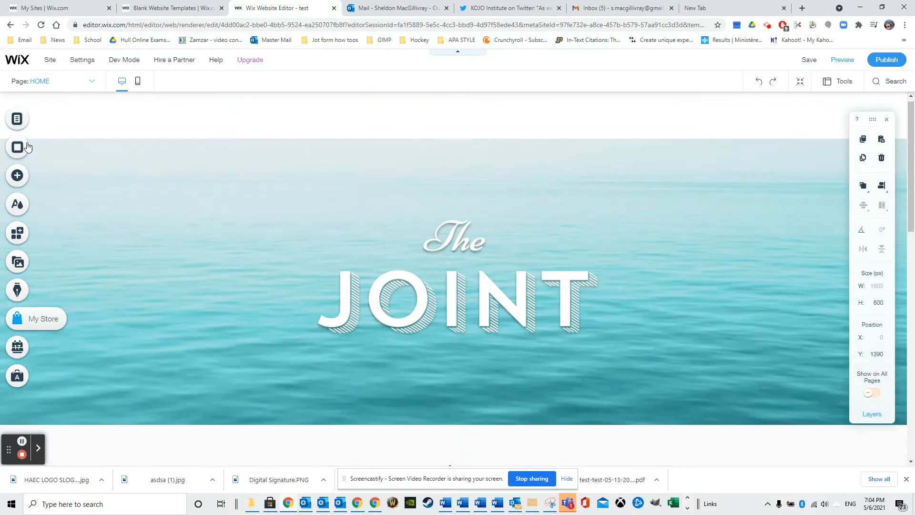
Reopen the strip templates and examine the Team designs alongside the strips already on the page
{"action": "left_click", "coordinate": [17, 174]}
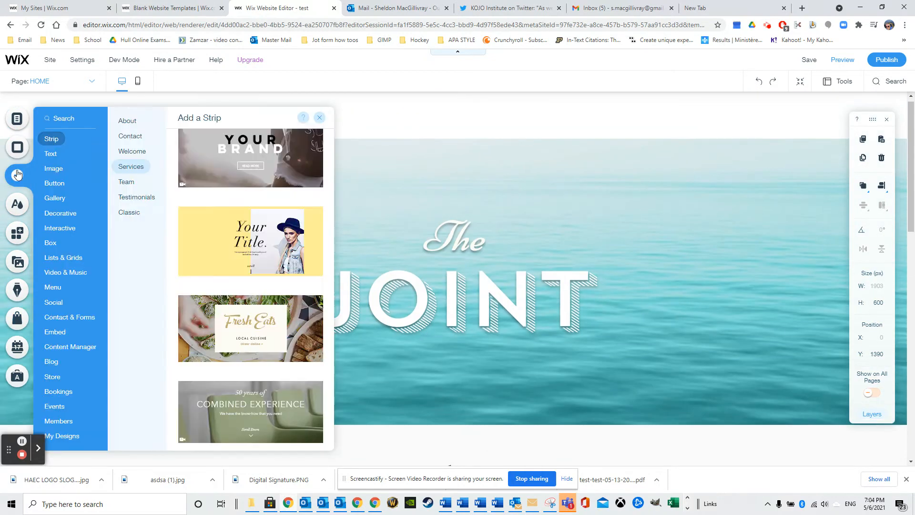
{"action": "mouse_move", "coordinate": [76, 171]}
{"action": "mouse_move", "coordinate": [50, 139]}
{"action": "left_click", "coordinate": [137, 166]}
{"action": "left_click", "coordinate": [127, 182]}
{"action": "scroll", "coordinate": [427, 278], "scroll_direction": "down", "scroll_amount": 8}
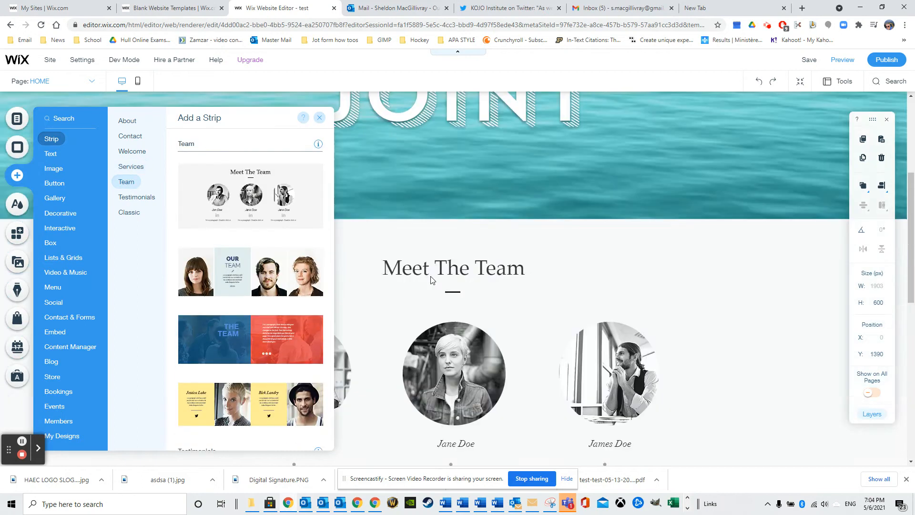
{"action": "scroll", "coordinate": [426, 277], "scroll_direction": "up", "scroll_amount": 1}
{"action": "scroll", "coordinate": [427, 278], "scroll_direction": "down", "scroll_amount": 3}
{"action": "scroll", "coordinate": [343, 143], "scroll_direction": "up", "scroll_amount": 4}
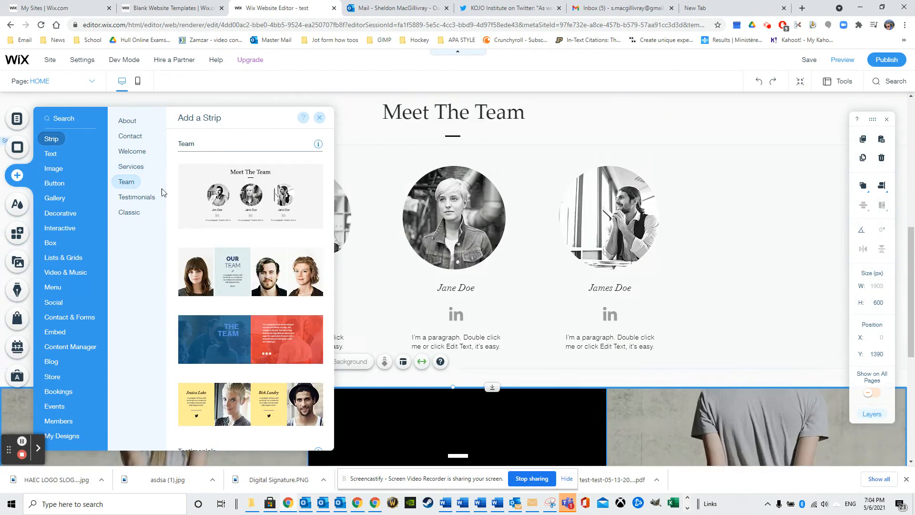
Add the light Testimonials strip with three portraits and quote marks below the Fresh & New strip
{"action": "left_click", "coordinate": [133, 167]}
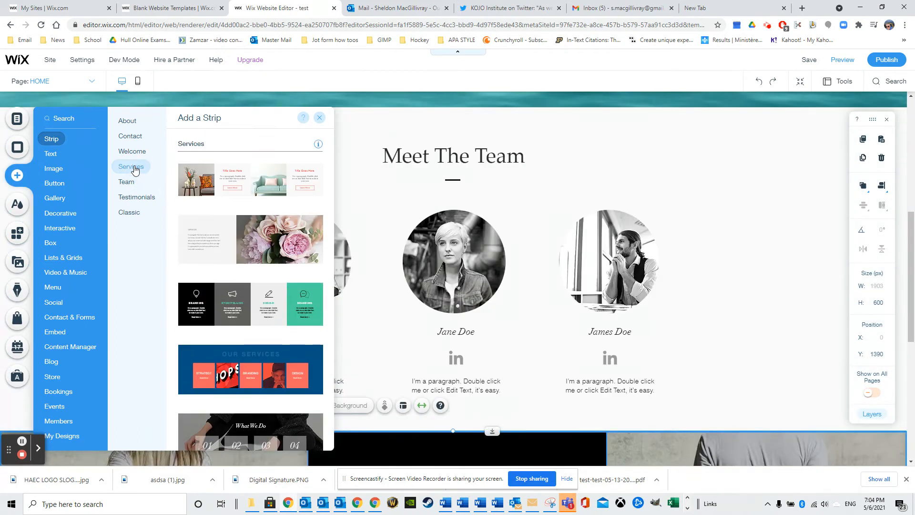
{"action": "left_click", "coordinate": [128, 199]}
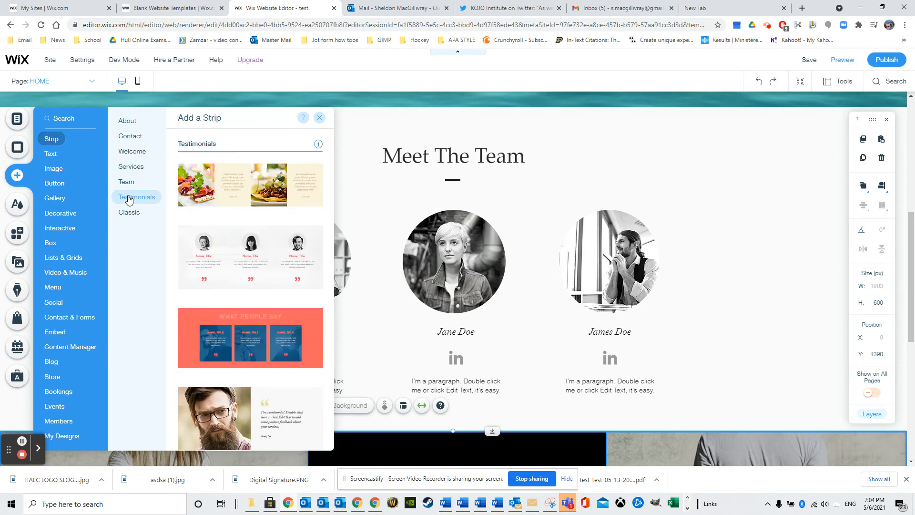
{"action": "scroll", "coordinate": [247, 278], "scroll_direction": "down", "scroll_amount": 7}
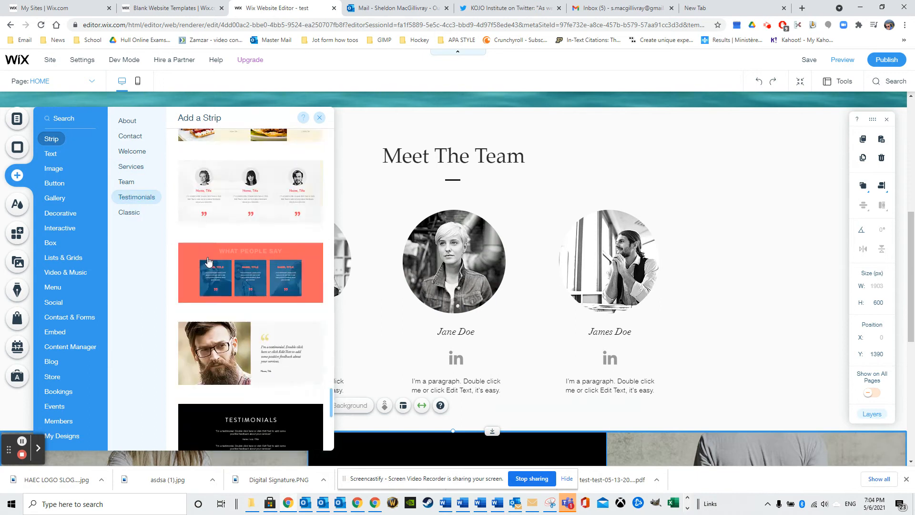
{"action": "scroll", "coordinate": [247, 278], "scroll_direction": "up", "scroll_amount": 5}
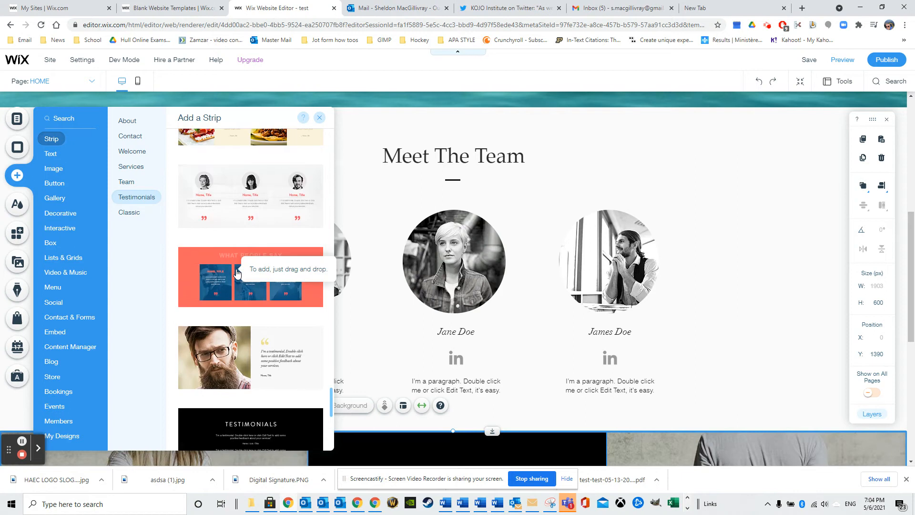
{"action": "left_click", "coordinate": [225, 217]}
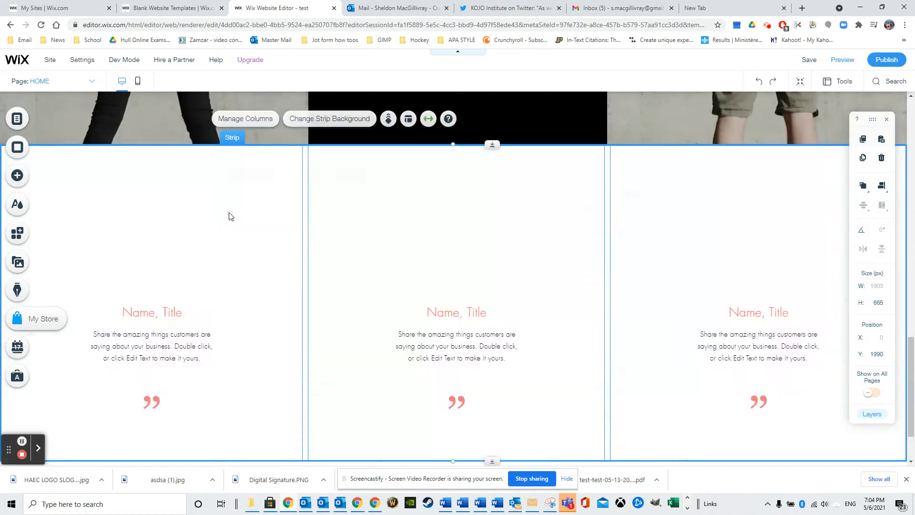
Add the three-column Contact Us, Visit Us, Tell Us strip from the Contact templates below the testimonials strip
{"action": "left_click", "coordinate": [17, 175]}
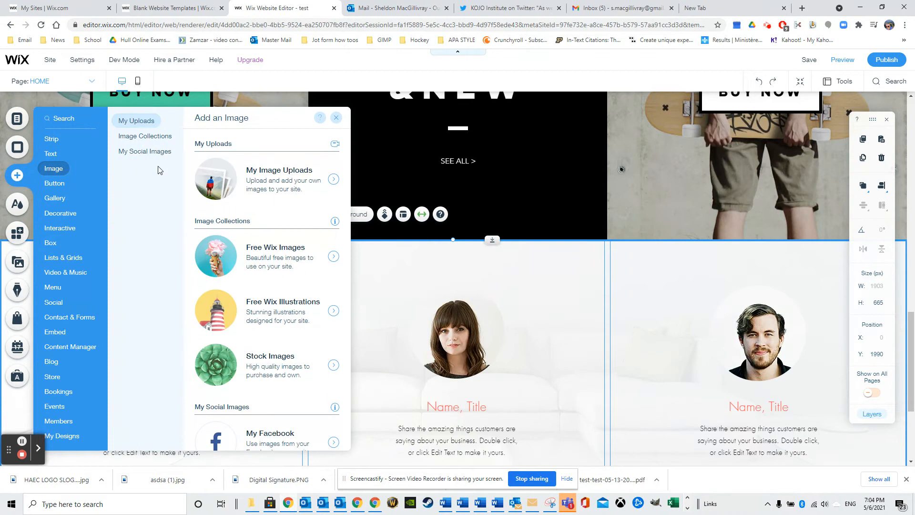
{"action": "mouse_move", "coordinate": [53, 146]}
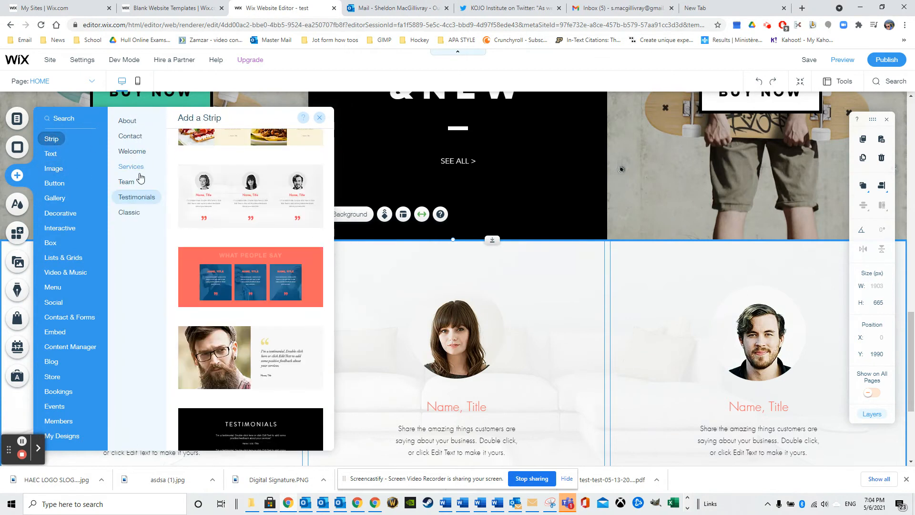
{"action": "mouse_move", "coordinate": [127, 167]}
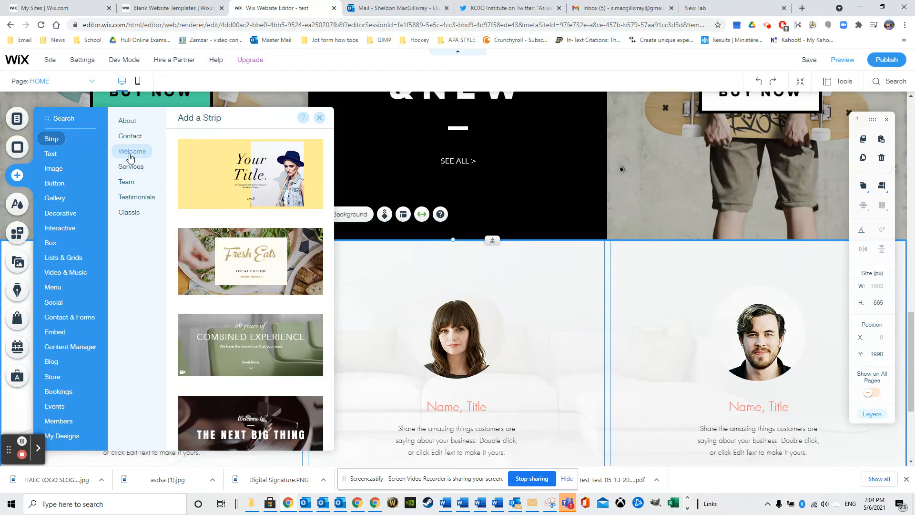
{"action": "mouse_move", "coordinate": [129, 141]}
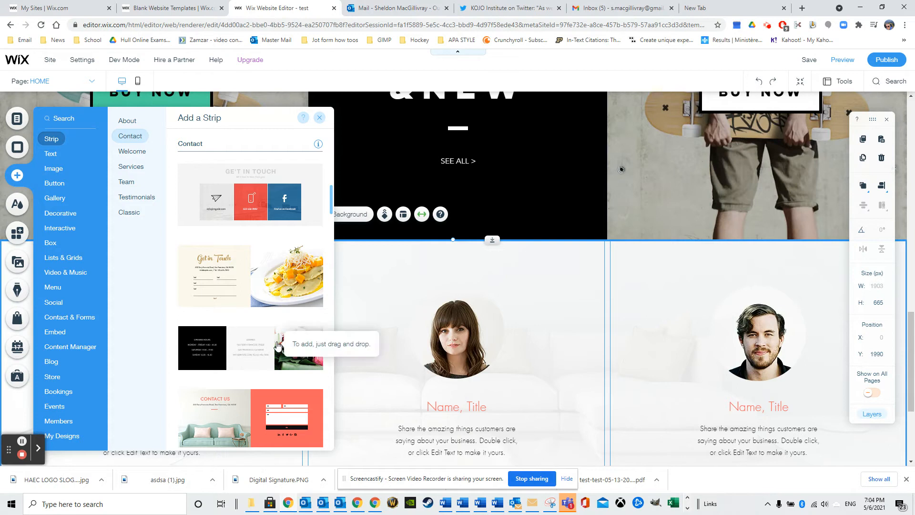
{"action": "scroll", "coordinate": [279, 347], "scroll_direction": "down", "scroll_amount": 7}
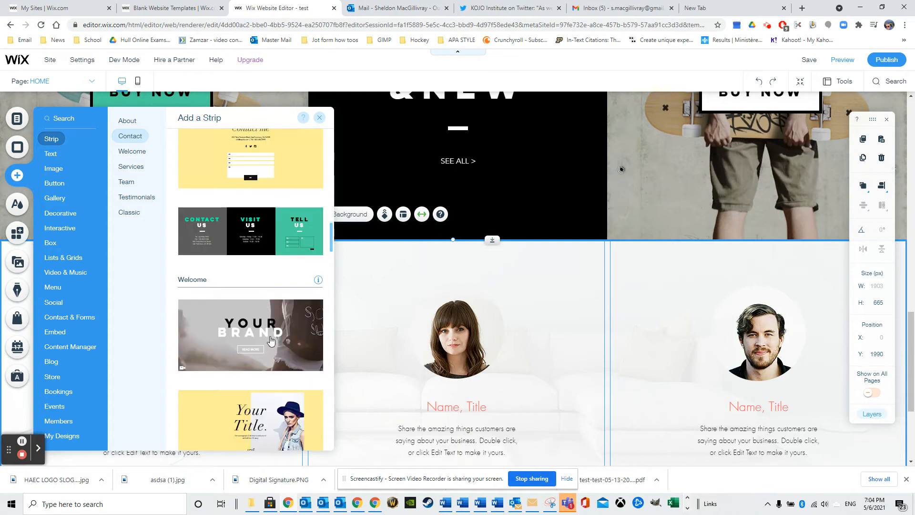
{"action": "left_click", "coordinate": [256, 241]}
{"action": "scroll", "coordinate": [443, 248], "scroll_direction": "up", "scroll_amount": 15}
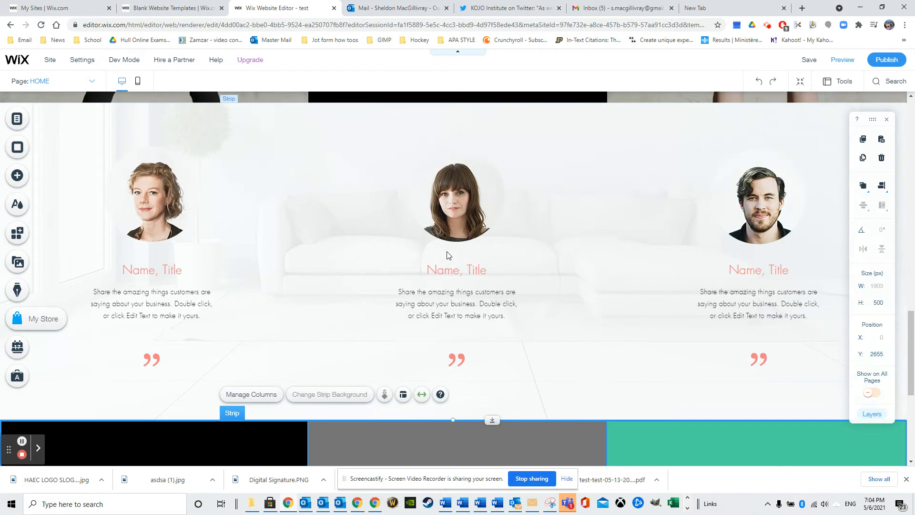
{"action": "scroll", "coordinate": [443, 252], "scroll_direction": "down", "scroll_amount": 10}
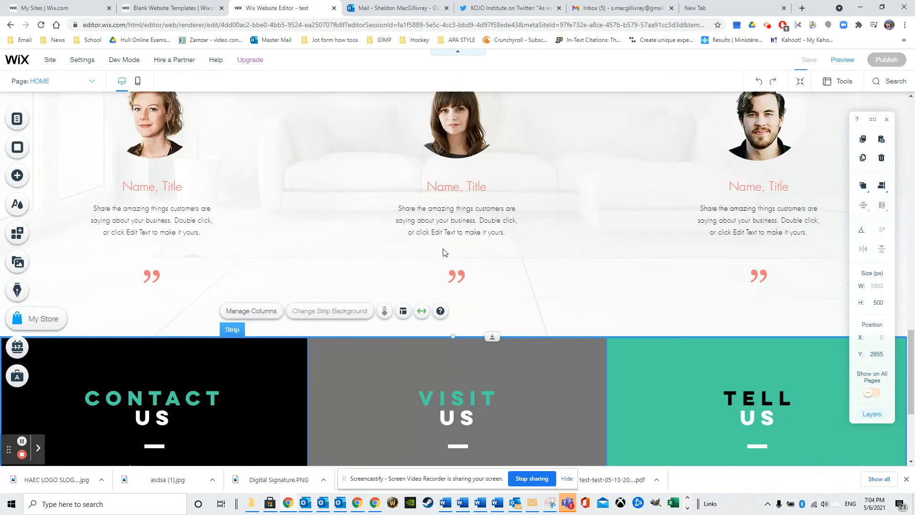
Return to the start of the home page and examine the themed, horizontal, vertical and anchor menu designs
{"action": "scroll", "coordinate": [443, 251], "scroll_direction": "up", "scroll_amount": 4}
{"action": "scroll", "coordinate": [434, 252], "scroll_direction": "up", "scroll_amount": 12}
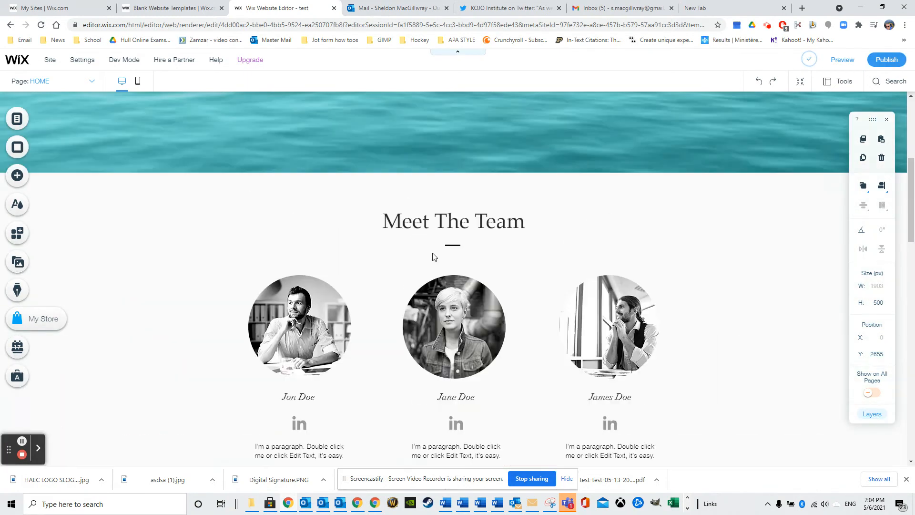
{"action": "scroll", "coordinate": [431, 253], "scroll_direction": "up", "scroll_amount": 3}
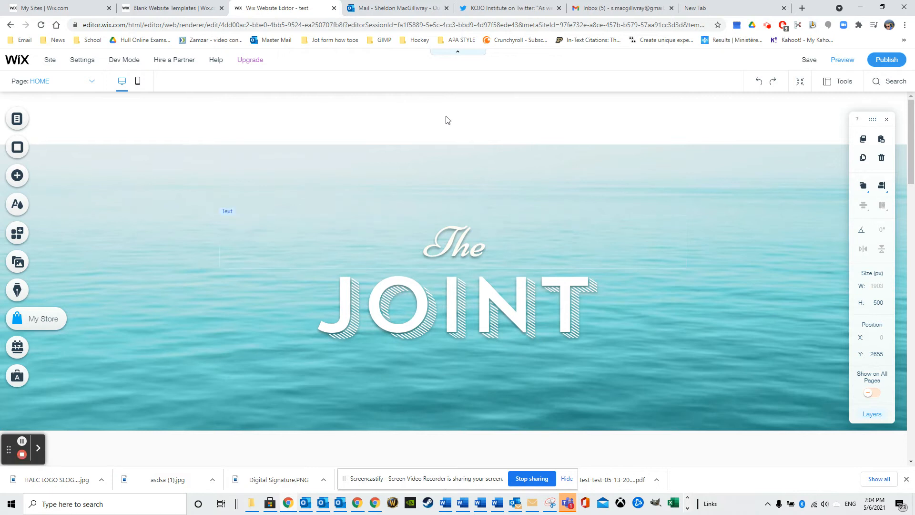
{"action": "left_click", "coordinate": [17, 175]}
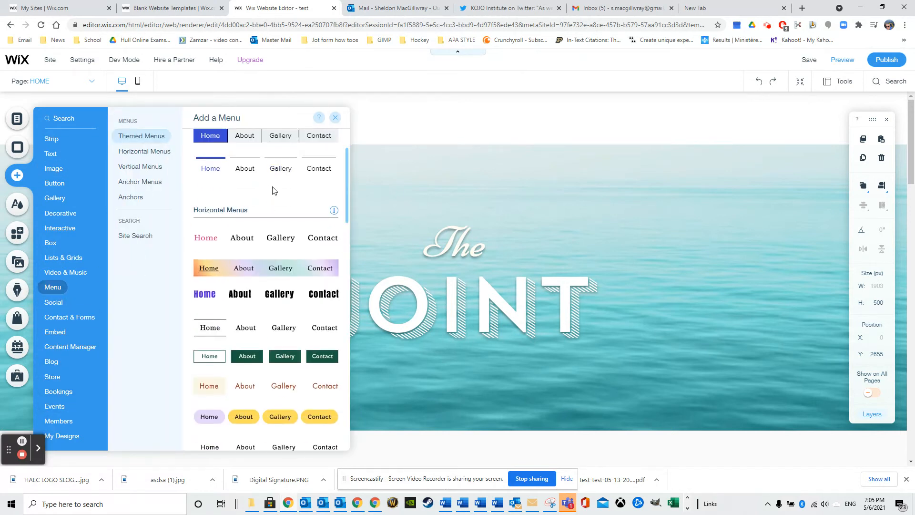
{"action": "scroll", "coordinate": [273, 190], "scroll_direction": "down", "scroll_amount": 10}
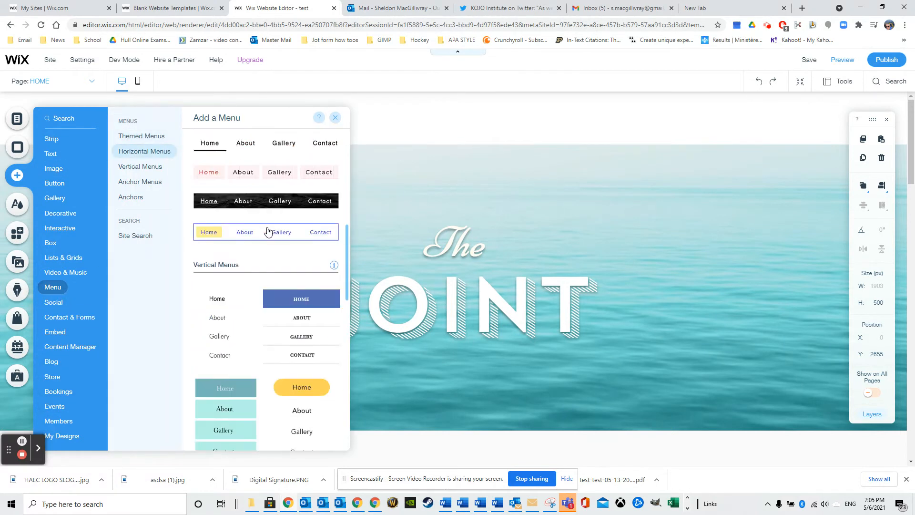
{"action": "scroll", "coordinate": [268, 232], "scroll_direction": "down", "scroll_amount": 5}
{"action": "scroll", "coordinate": [277, 245], "scroll_direction": "down", "scroll_amount": 1}
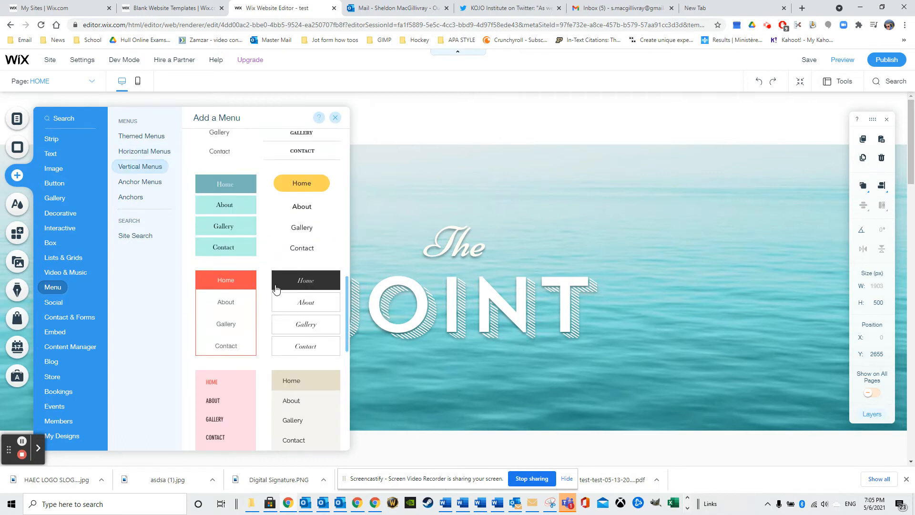
{"action": "left_click", "coordinate": [140, 185]}
{"action": "left_click", "coordinate": [130, 152]}
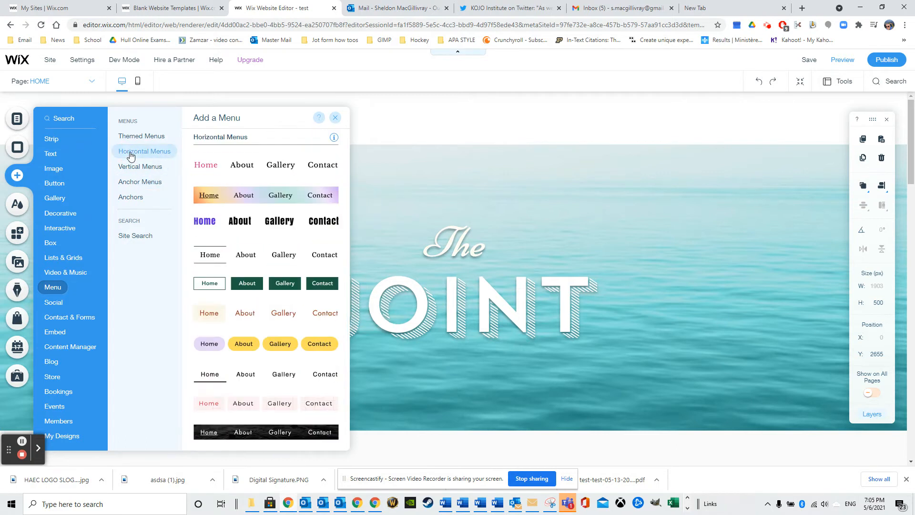
{"action": "left_click", "coordinate": [140, 138]}
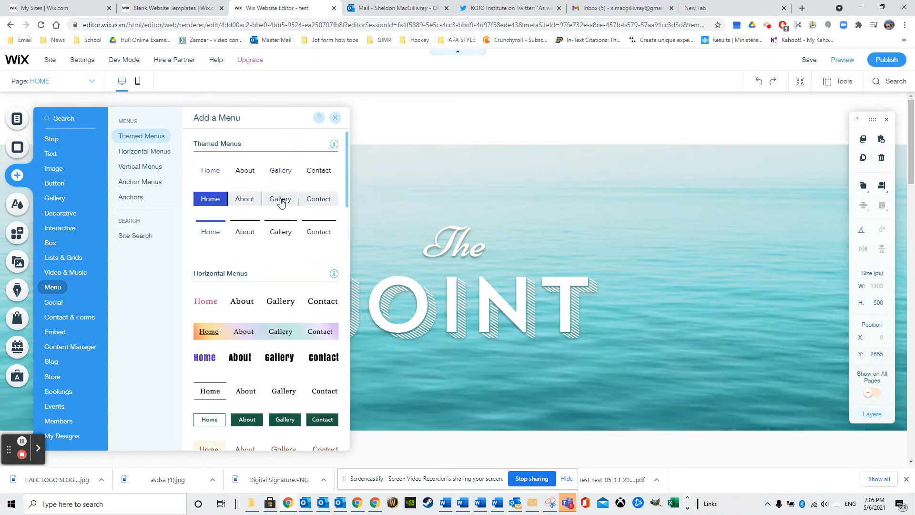
{"action": "scroll", "coordinate": [269, 234], "scroll_direction": "down", "scroll_amount": 3}
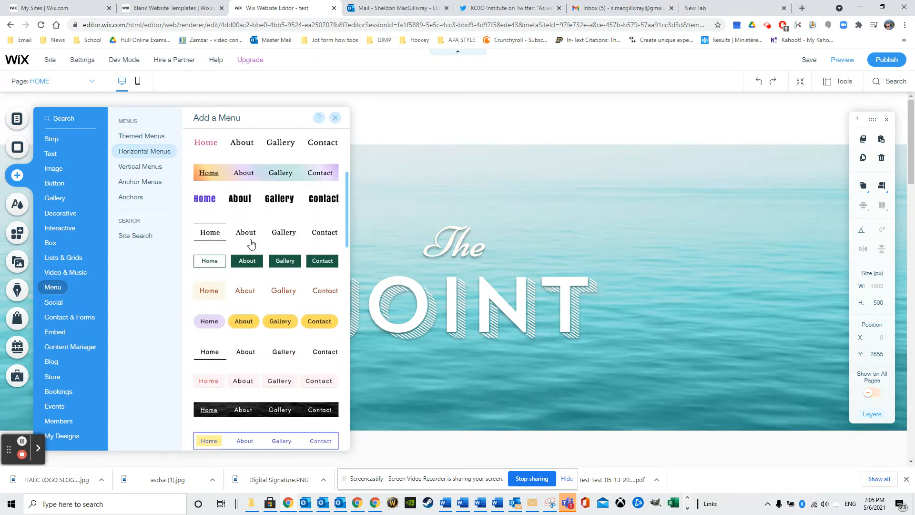
{"action": "scroll", "coordinate": [246, 238], "scroll_direction": "down", "scroll_amount": 1}
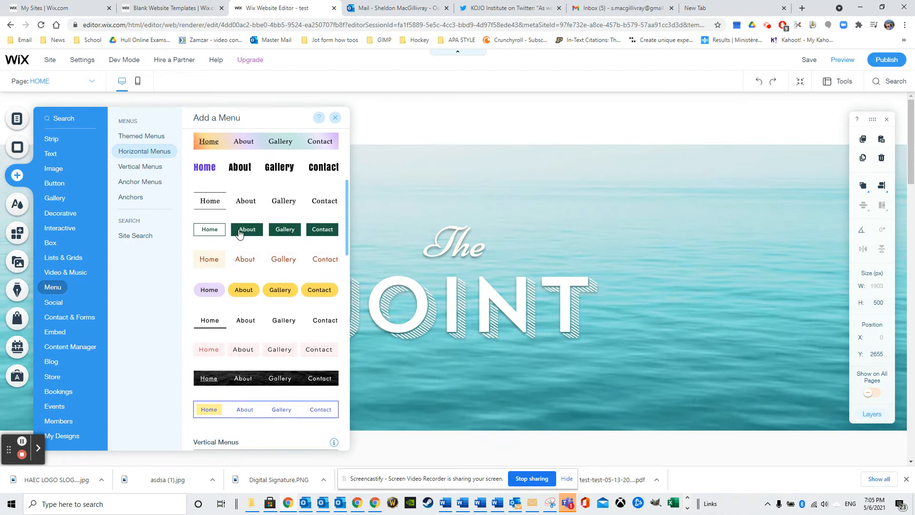
{"action": "scroll", "coordinate": [241, 292], "scroll_direction": "down", "scroll_amount": 9}
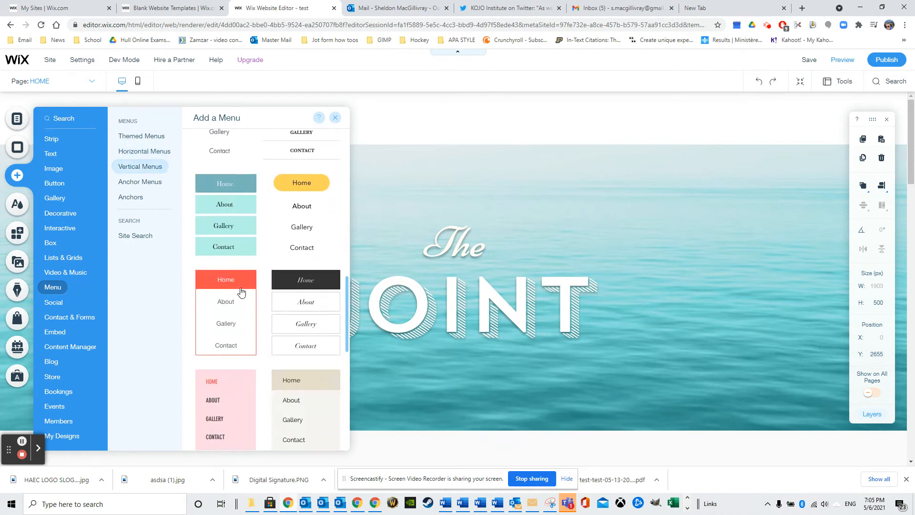
{"action": "scroll", "coordinate": [240, 288], "scroll_direction": "down", "scroll_amount": 5}
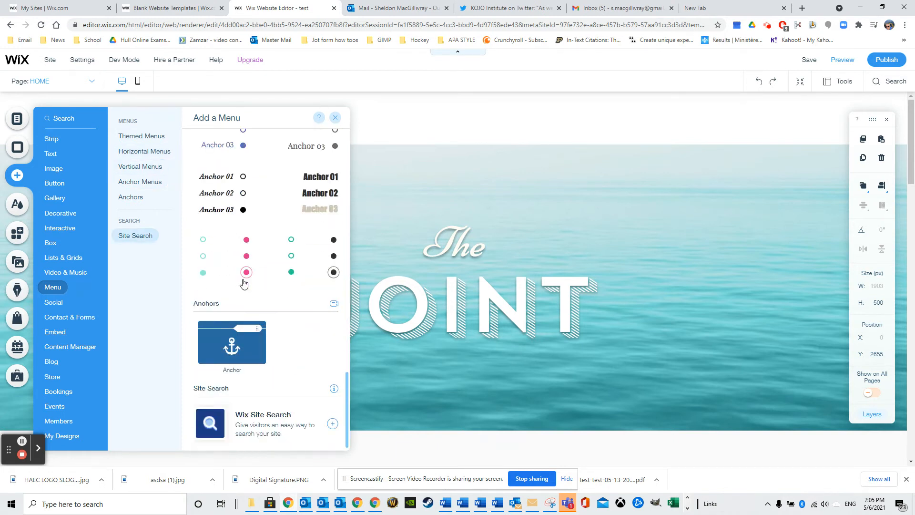
Add the serif horizontal menu with thin lines above and below, and place it in the header at about X 172, Y 23
{"action": "scroll", "coordinate": [224, 215], "scroll_direction": "up", "scroll_amount": 15}
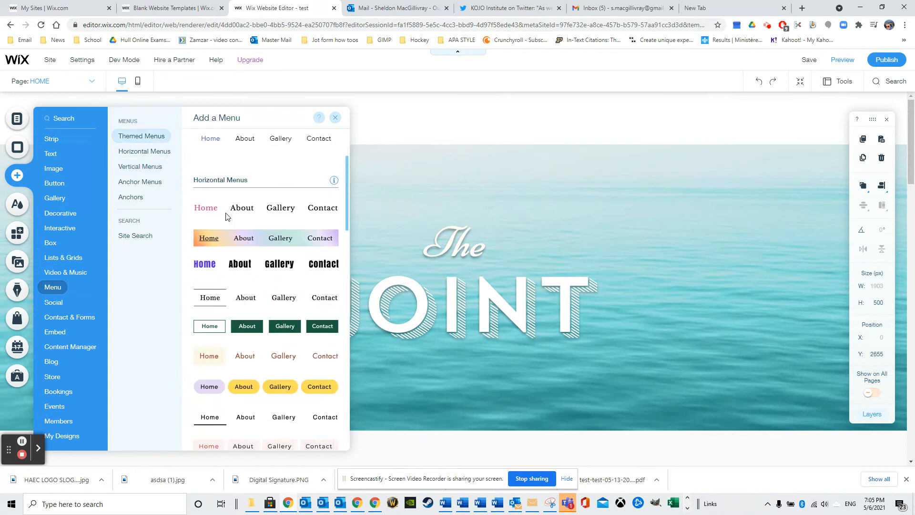
{"action": "scroll", "coordinate": [247, 312], "scroll_direction": "down", "scroll_amount": 2}
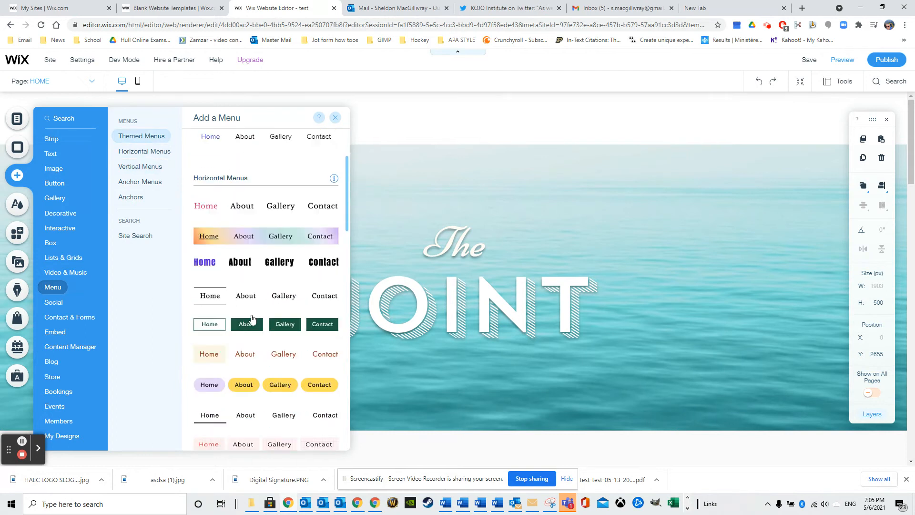
{"action": "left_click", "coordinate": [227, 297]}
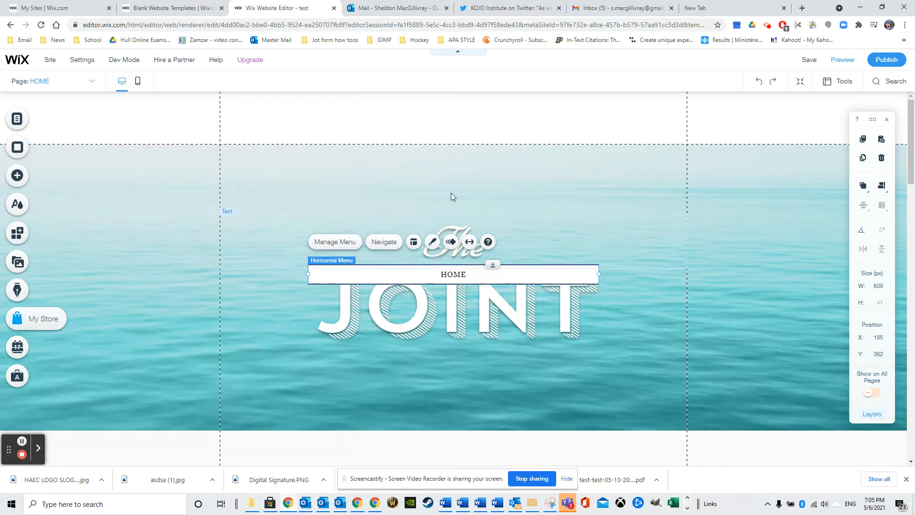
{"action": "left_click_drag", "start_coordinate": [416, 265], "coordinate": [410, 104]}
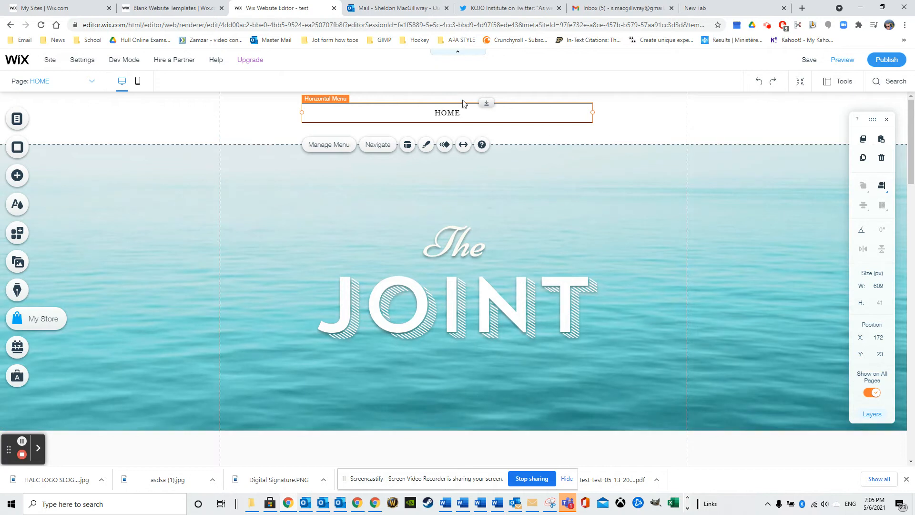
{"action": "left_click", "coordinate": [544, 246]}
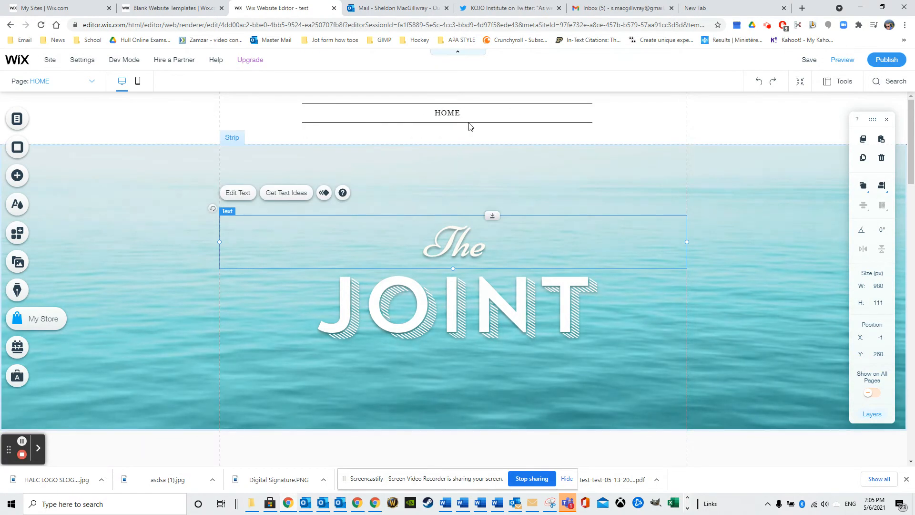
Examine the themed text and title designs available for adding to the page
{"action": "left_click", "coordinate": [15, 176]}
{"action": "left_click", "coordinate": [477, 247]}
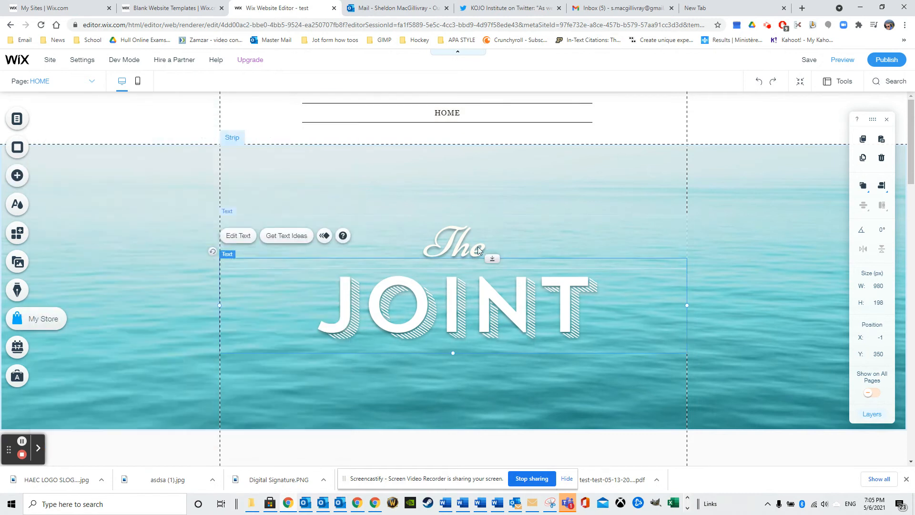
{"action": "left_click", "coordinate": [17, 175]}
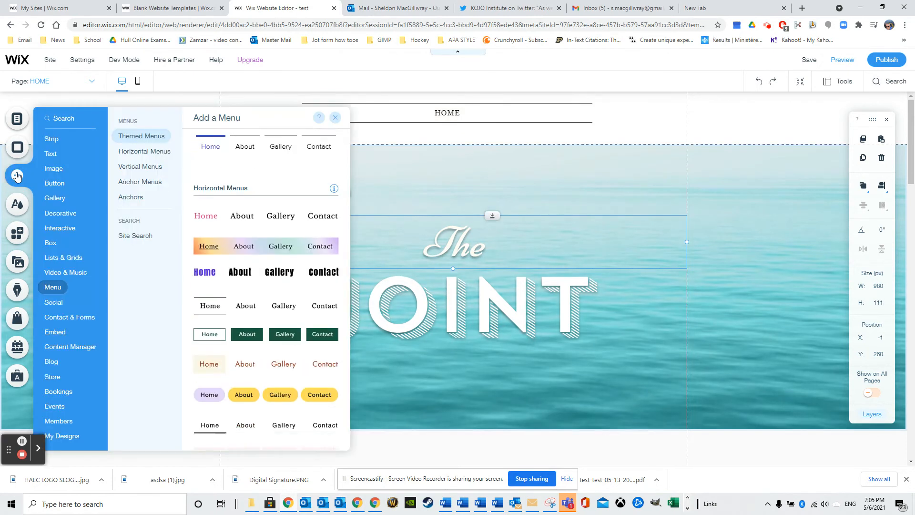
{"action": "left_click", "coordinate": [47, 154]}
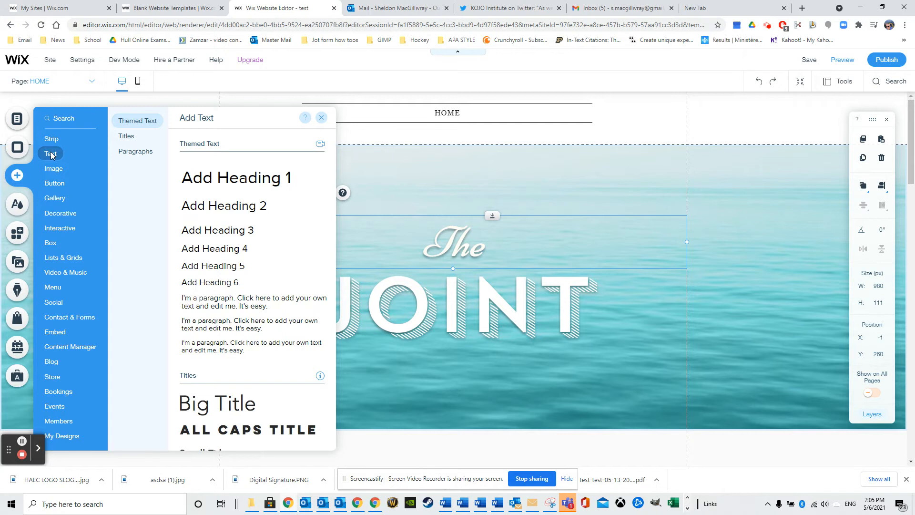
{"action": "left_click", "coordinate": [51, 139]}
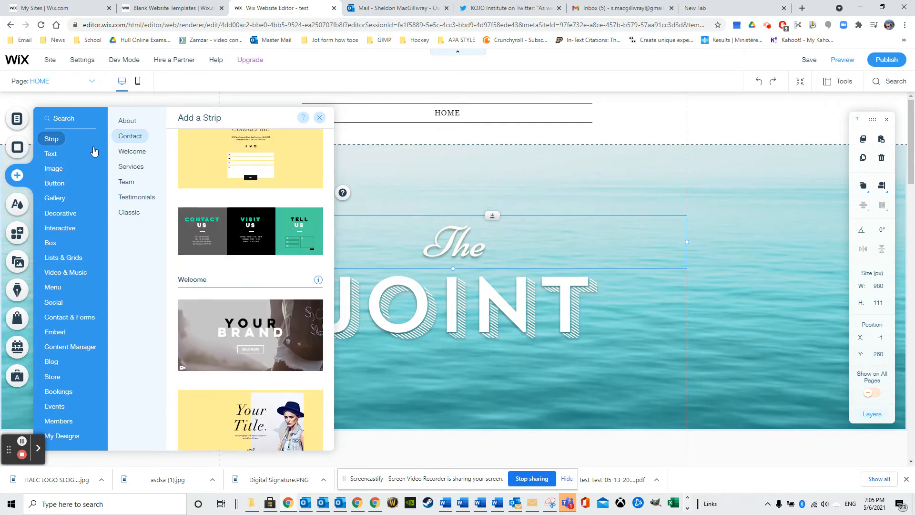
{"action": "left_click", "coordinate": [63, 155]}
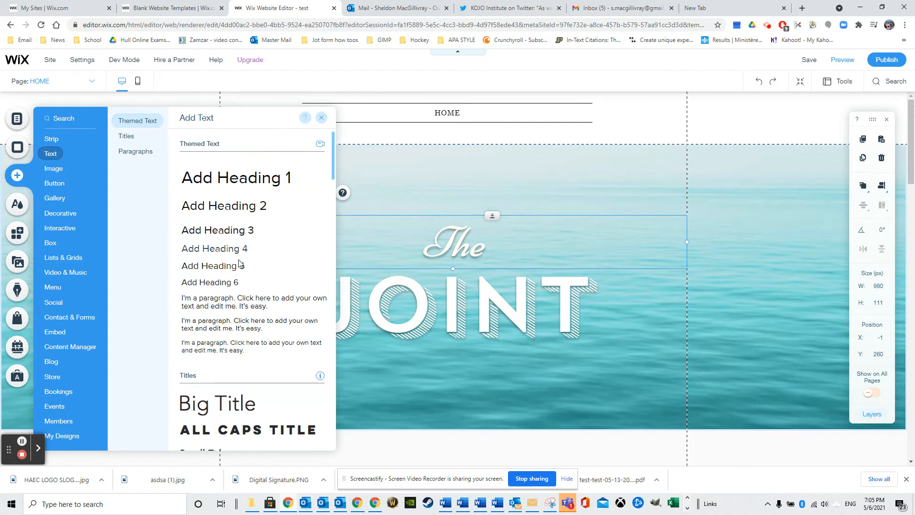
{"action": "scroll", "coordinate": [237, 357], "scroll_direction": "down", "scroll_amount": 5}
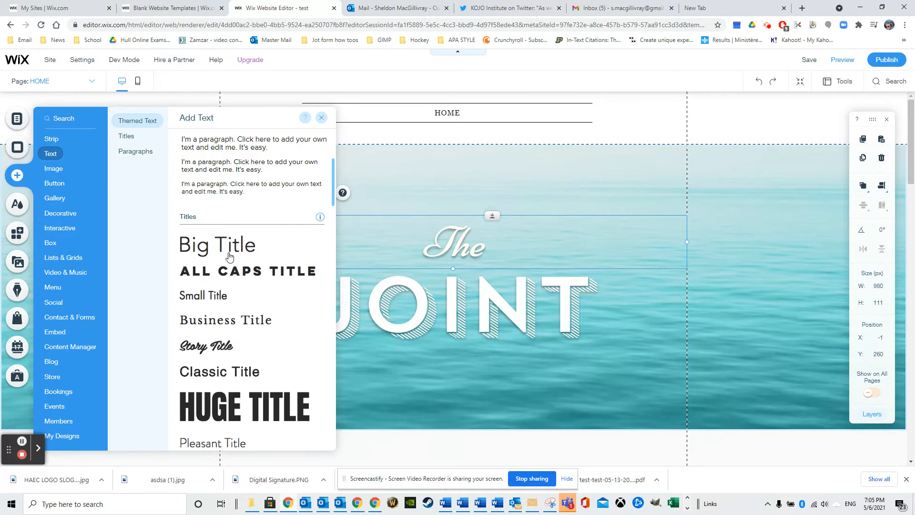
{"action": "scroll", "coordinate": [220, 324], "scroll_direction": "down", "scroll_amount": 4}
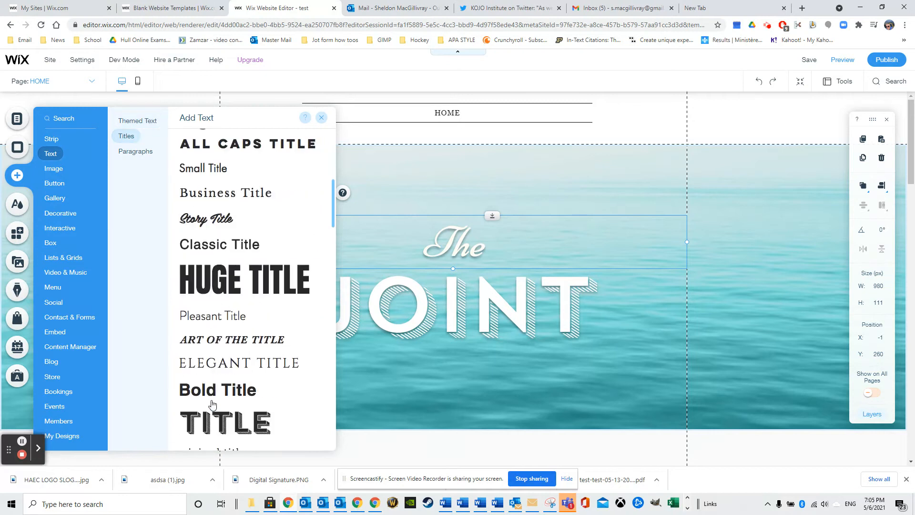
{"action": "scroll", "coordinate": [212, 391], "scroll_direction": "down", "scroll_amount": 4}
{"action": "scroll", "coordinate": [224, 357], "scroll_direction": "down", "scroll_amount": 3}
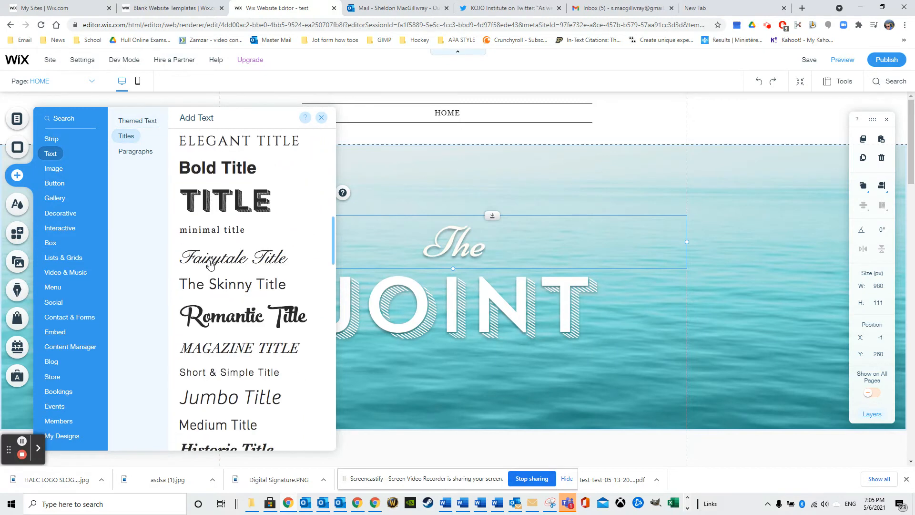
{"action": "scroll", "coordinate": [235, 328], "scroll_direction": "down", "scroll_amount": 14}
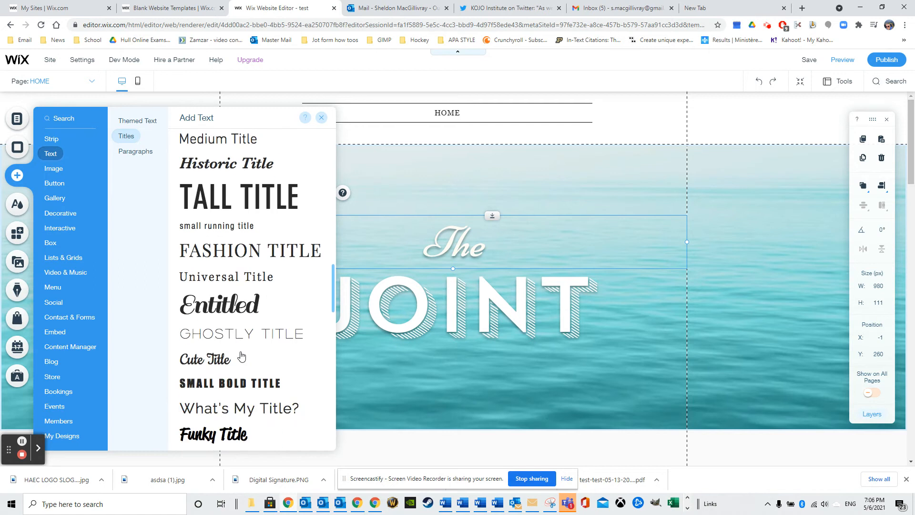
Add the Avenir Light paragraph from the Paragraphs designs to the welcome strip, below JOINT, at about X 281, Y 563
{"action": "left_click", "coordinate": [131, 155]}
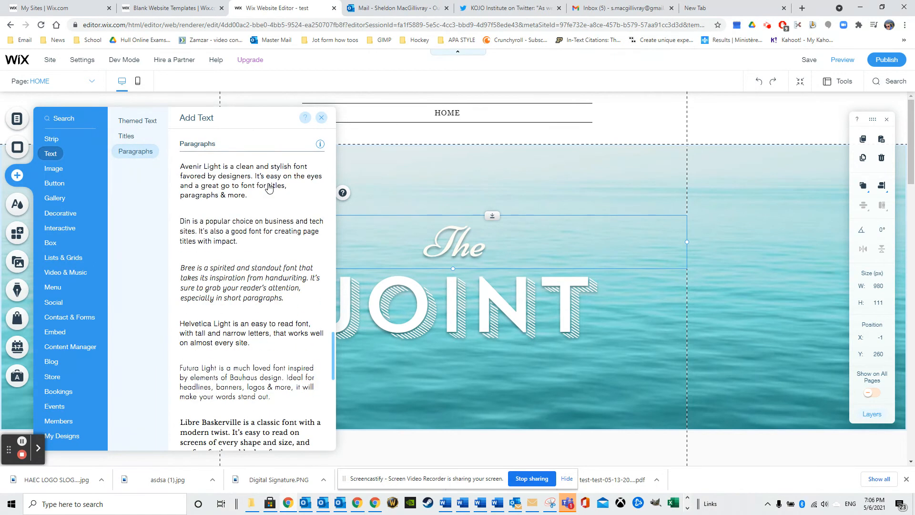
{"action": "scroll", "coordinate": [474, 344], "scroll_direction": "down", "scroll_amount": 2}
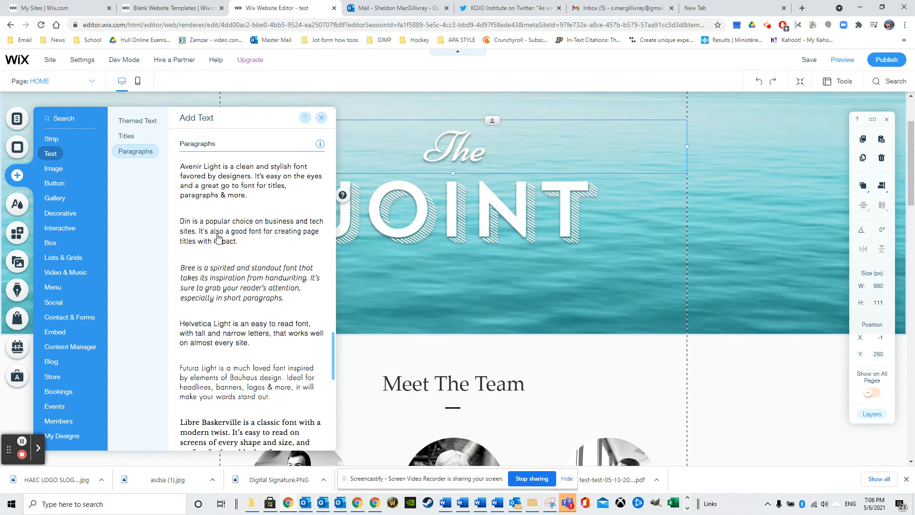
{"action": "left_click_drag", "start_coordinate": [270, 191], "coordinate": [390, 278]}
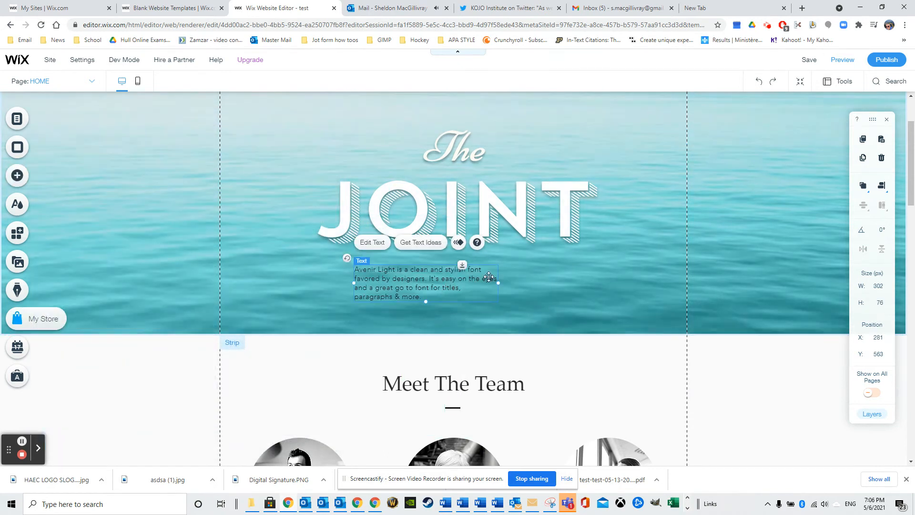
Widen the welcome strip's paragraph on both sides to about 948 px, starting at about X 13, so it fits one line
{"action": "left_click_drag", "start_coordinate": [606, 284], "coordinate": [678, 284]}
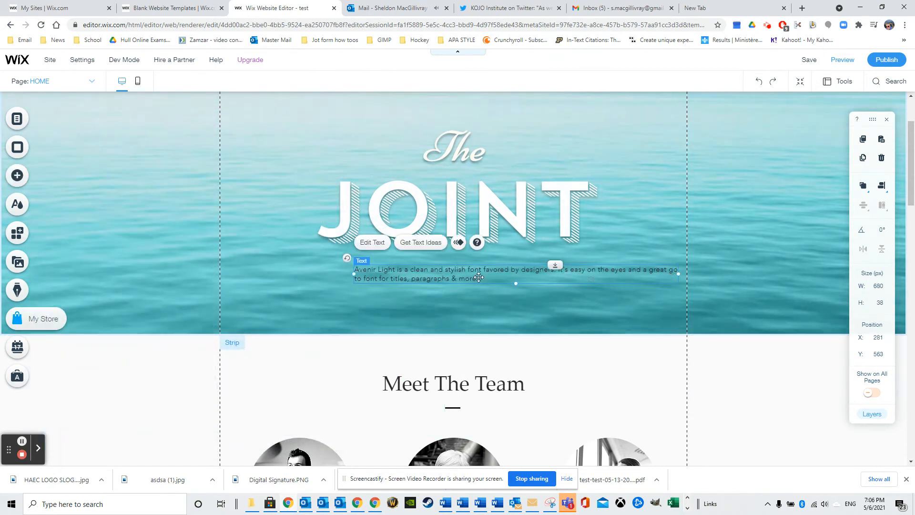
{"action": "left_click", "coordinate": [351, 276]}
{"action": "left_click", "coordinate": [356, 274]}
{"action": "left_click_drag", "start_coordinate": [355, 273], "coordinate": [226, 269]}
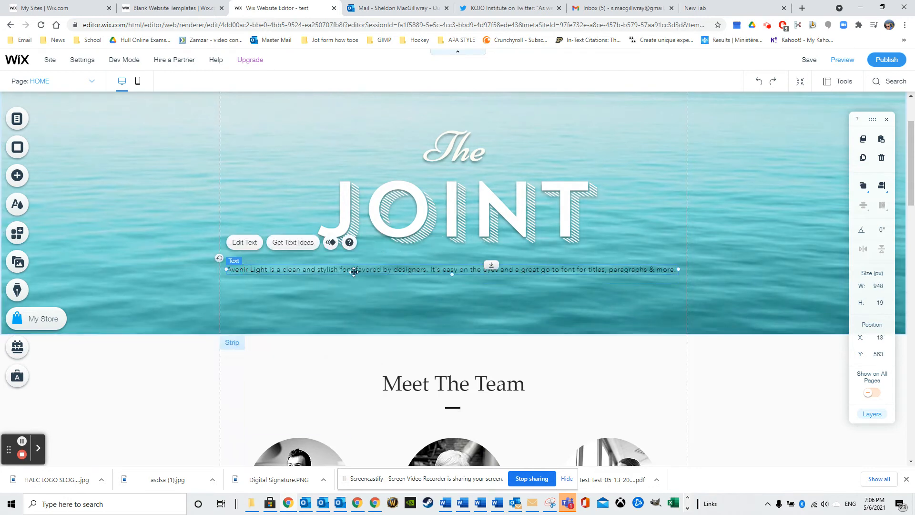
Open the paragraph's text for editing and set its color to white, #FFFFFF
{"action": "left_click", "coordinate": [245, 243]}
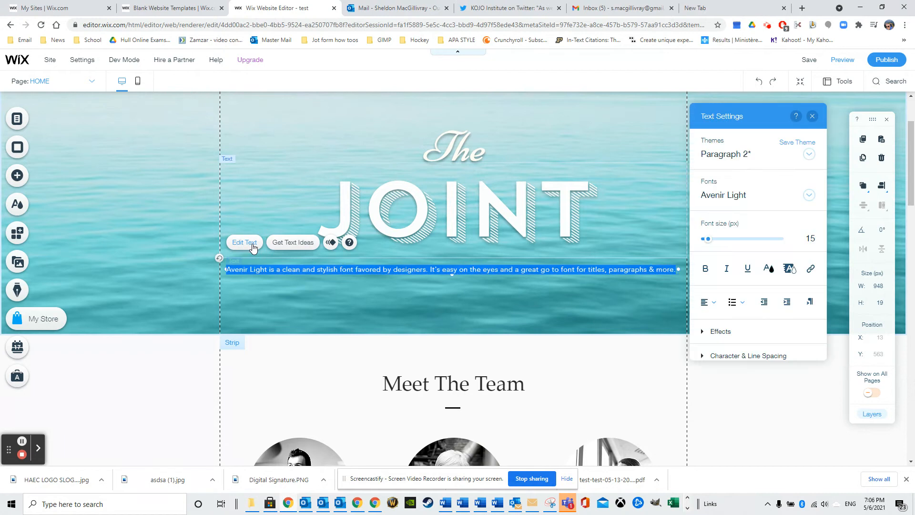
{"action": "left_click", "coordinate": [767, 268]}
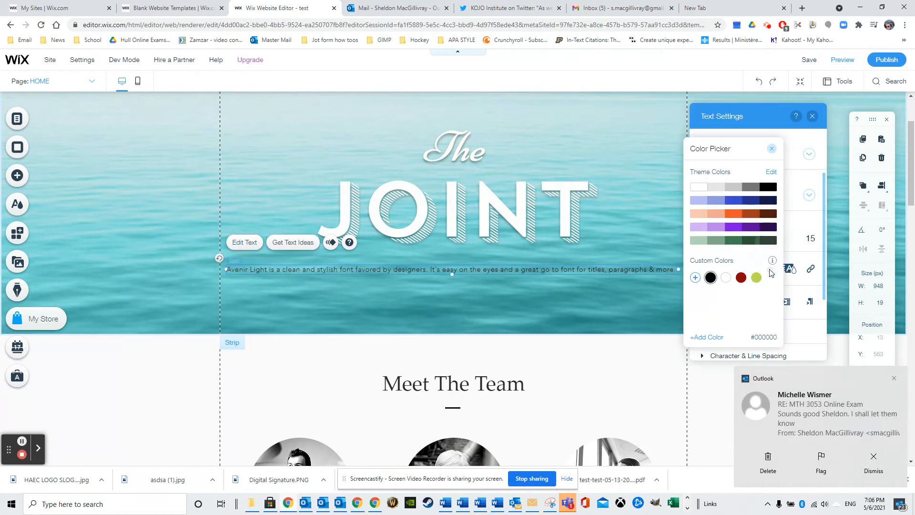
{"action": "left_click", "coordinate": [896, 379]}
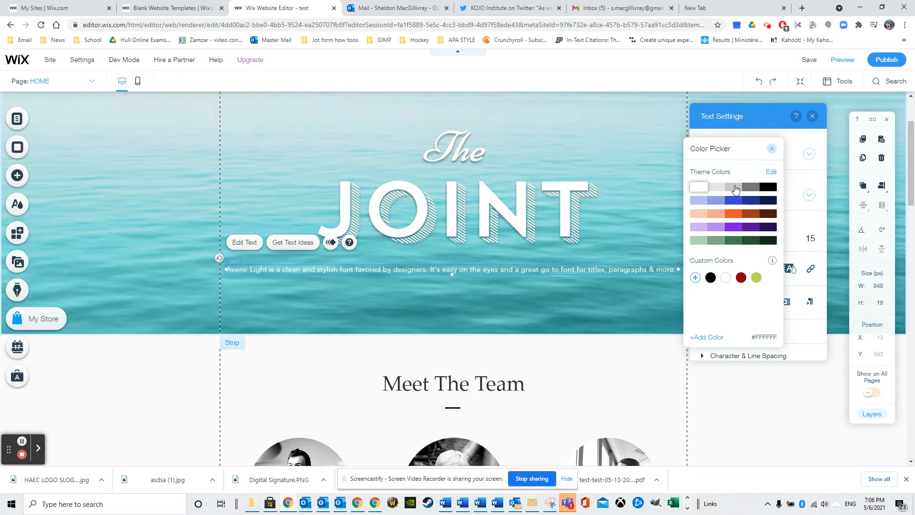
{"action": "left_click", "coordinate": [772, 149]}
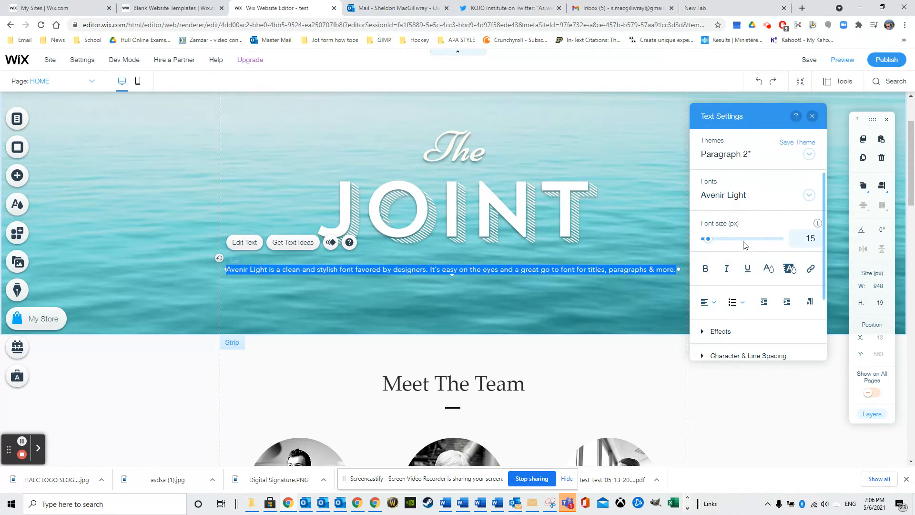
Set the paragraph's font size to 24 px, try the Belinda font, and settle on Dancing Script Regular
{"action": "mouse_move", "coordinate": [708, 239]}
{"action": "left_mouse_down"}
{"action": "mouse_move", "coordinate": [723, 236]}
{"action": "mouse_move", "coordinate": [712, 243]}
{"action": "left_mouse_up"}
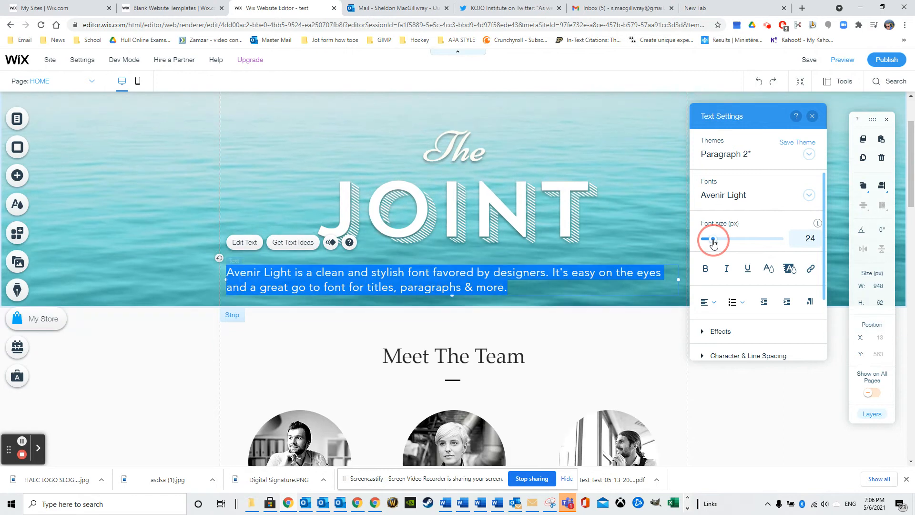
{"action": "left_click", "coordinate": [757, 195]}
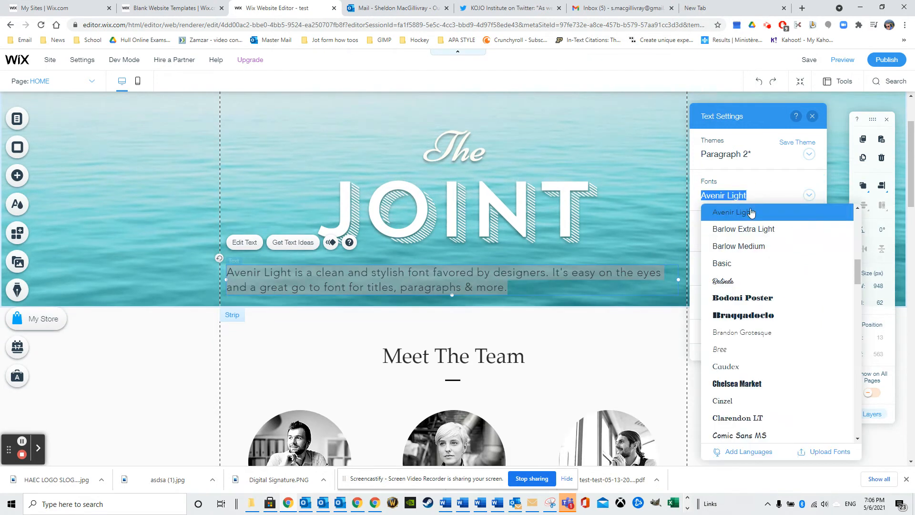
{"action": "left_click", "coordinate": [729, 281]}
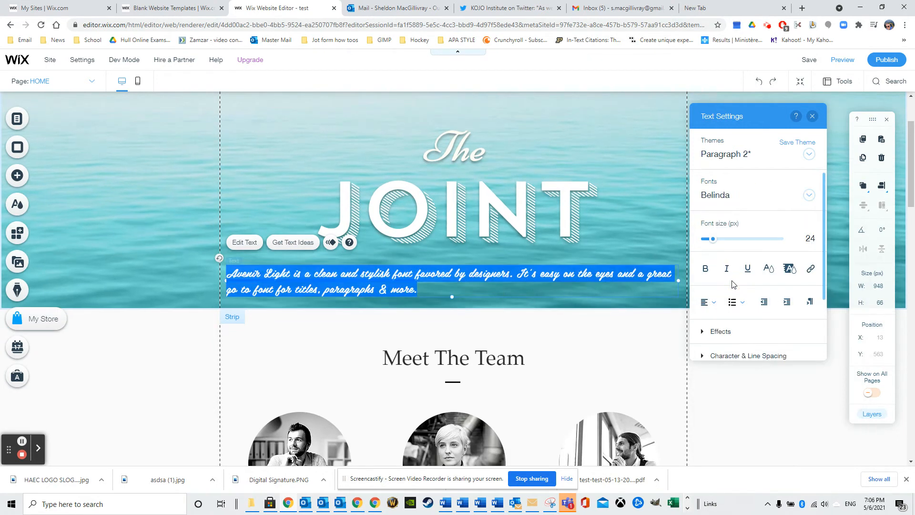
{"action": "left_click", "coordinate": [729, 195]}
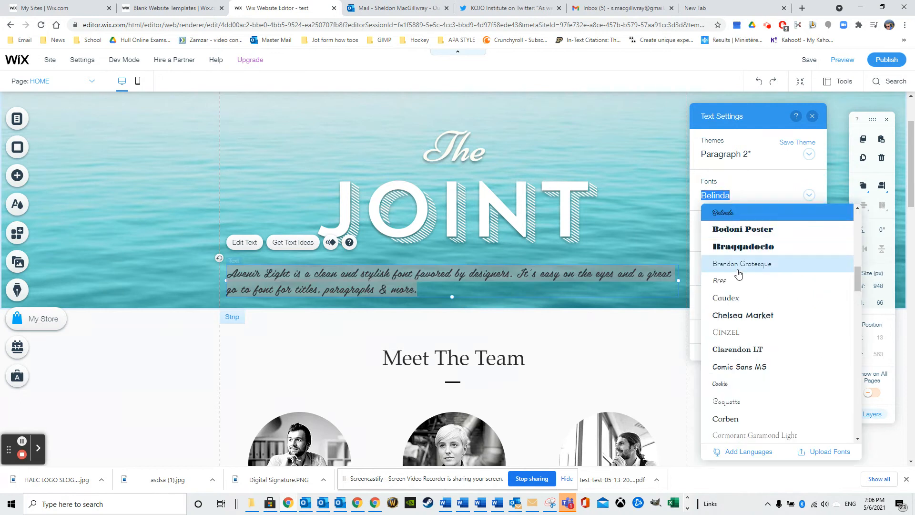
{"action": "scroll", "coordinate": [738, 267], "scroll_direction": "down", "scroll_amount": 2}
{"action": "scroll", "coordinate": [738, 263], "scroll_direction": "up", "scroll_amount": 1}
{"action": "scroll", "coordinate": [736, 271], "scroll_direction": "down", "scroll_amount": 4}
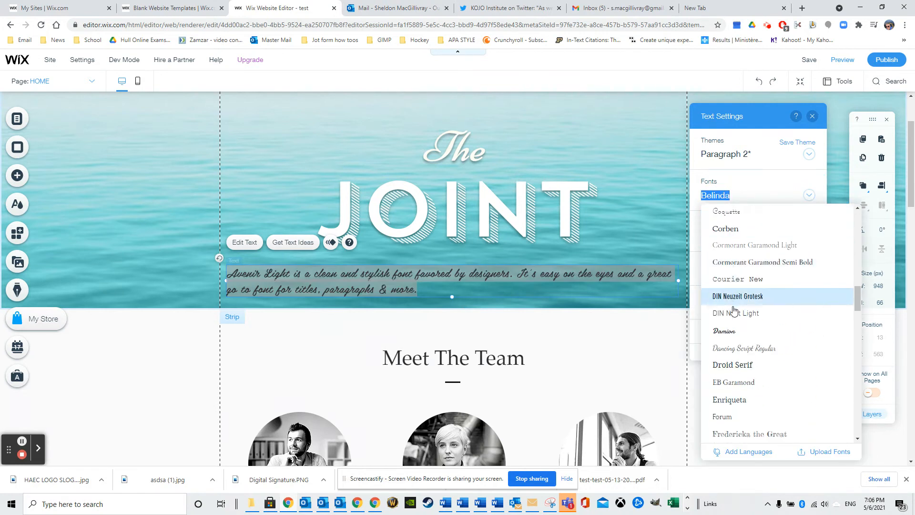
{"action": "left_click", "coordinate": [733, 349]}
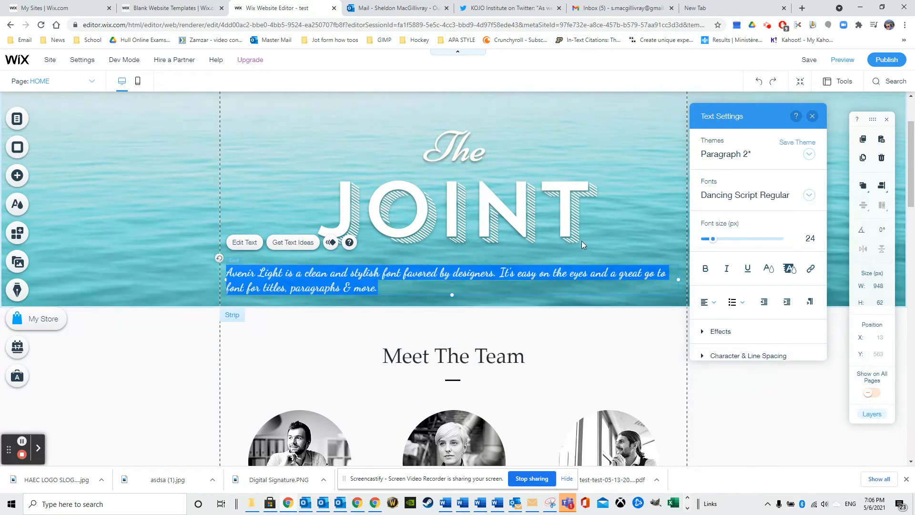
Center-align the paragraph below JOINT and finish editing its text
{"action": "left_click", "coordinate": [710, 302]}
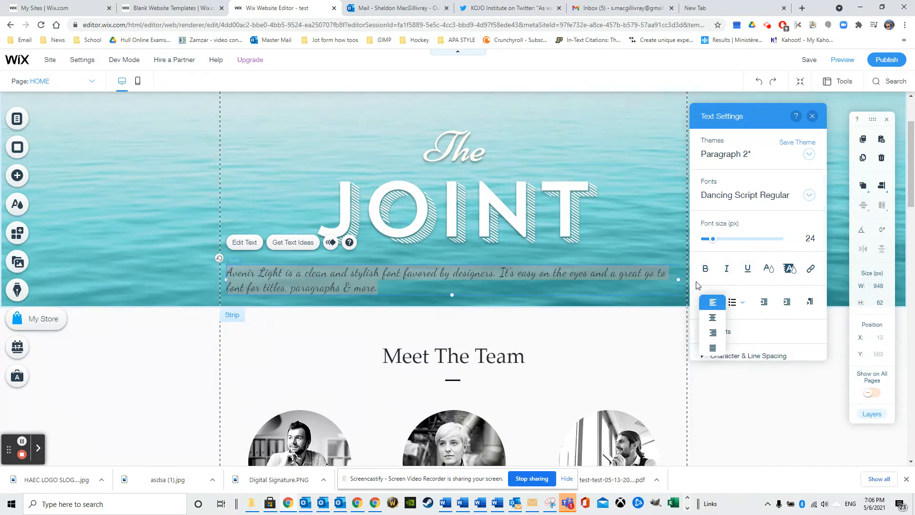
{"action": "left_click", "coordinate": [715, 319]}
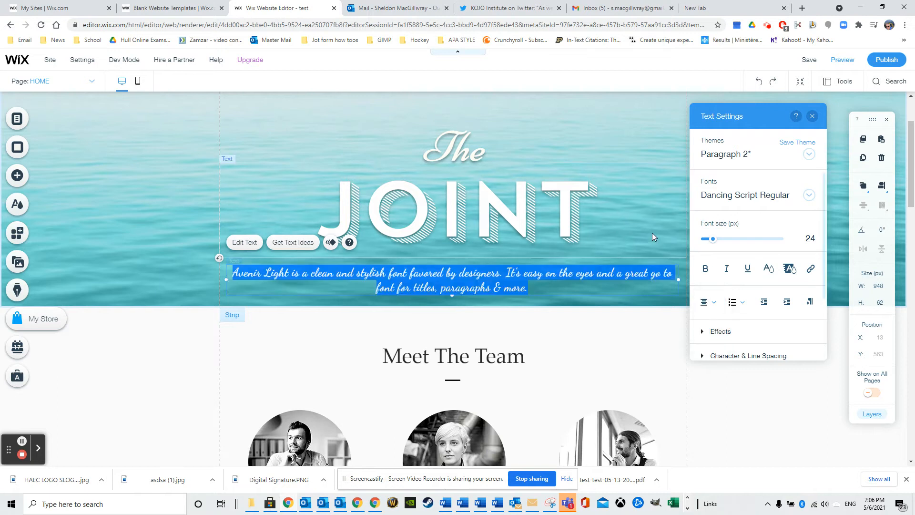
{"action": "left_click", "coordinate": [615, 217]}
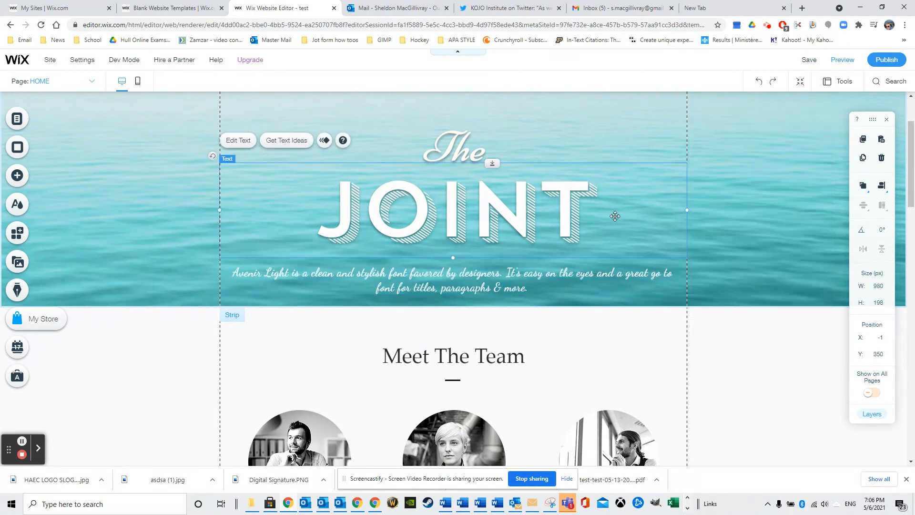
Look over the whole home page from header to last strip, and check the site menu's page list
{"action": "scroll", "coordinate": [460, 289], "scroll_direction": "up", "scroll_amount": 2}
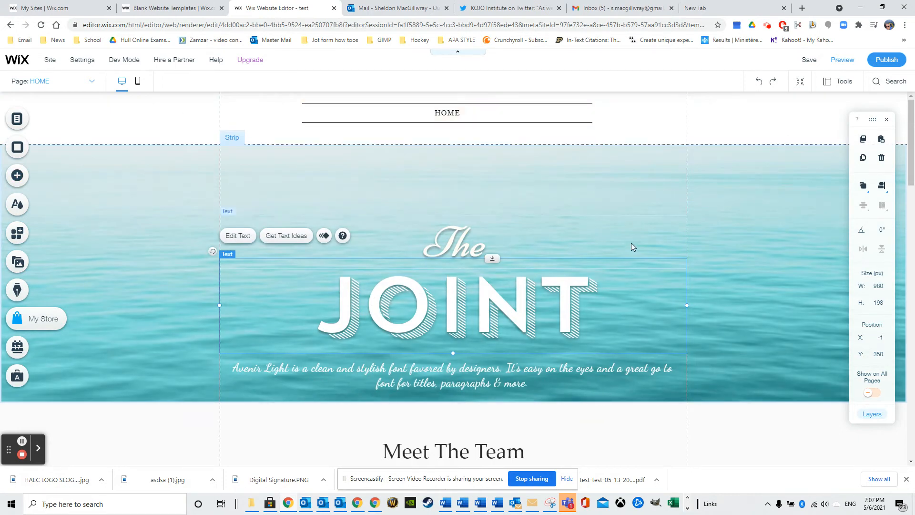
{"action": "scroll", "coordinate": [631, 243], "scroll_direction": "down", "scroll_amount": 15}
{"action": "scroll", "coordinate": [611, 257], "scroll_direction": "down", "scroll_amount": 8}
{"action": "scroll", "coordinate": [603, 264], "scroll_direction": "up", "scroll_amount": 5}
{"action": "scroll", "coordinate": [600, 265], "scroll_direction": "up", "scroll_amount": 15}
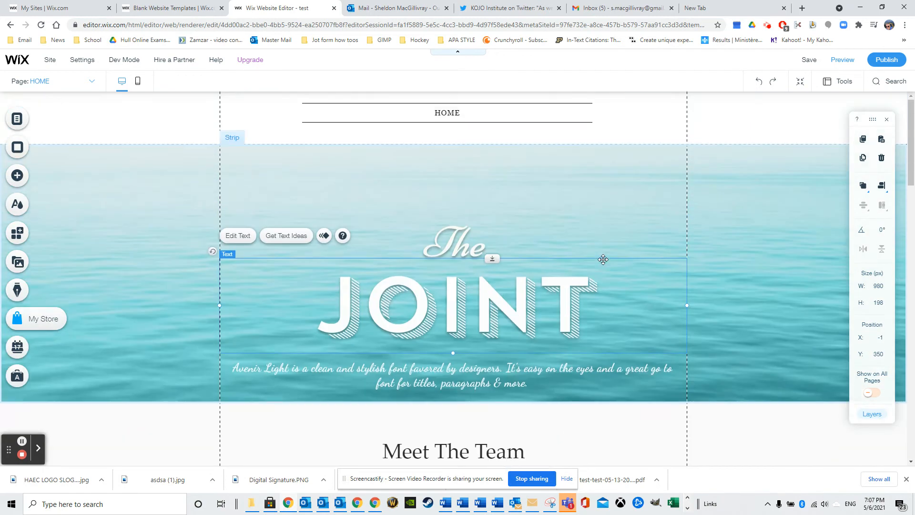
{"action": "left_click", "coordinate": [18, 177]}
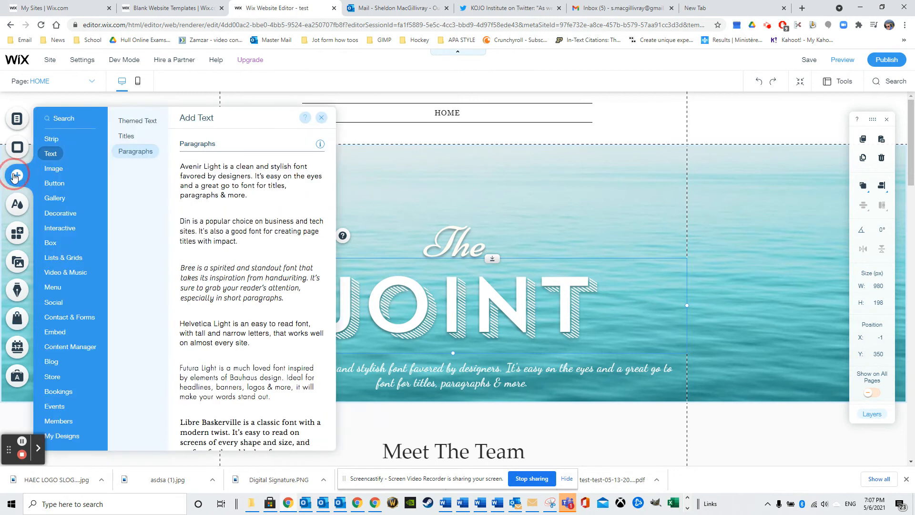
{"action": "left_click", "coordinate": [17, 118]}
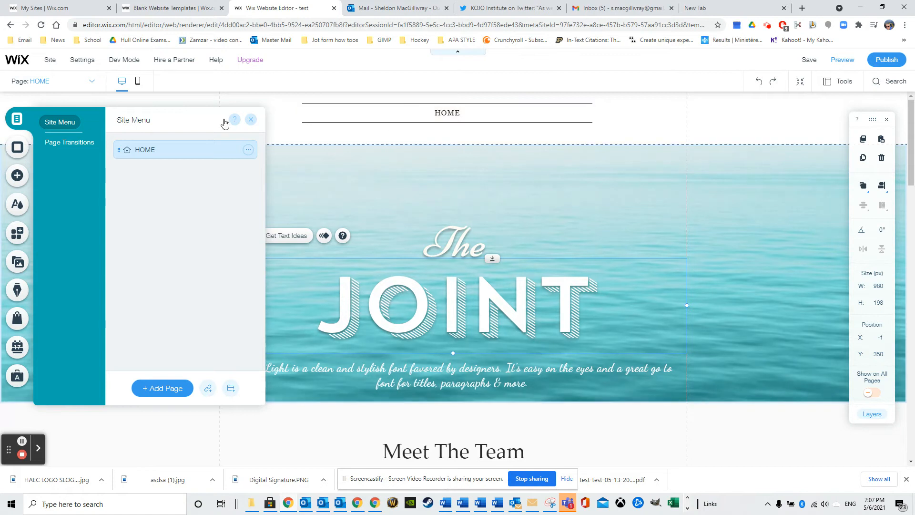
Examine the kinds of elements available for adding, including button, interactive, video and blog designs
{"action": "left_click", "coordinate": [17, 176]}
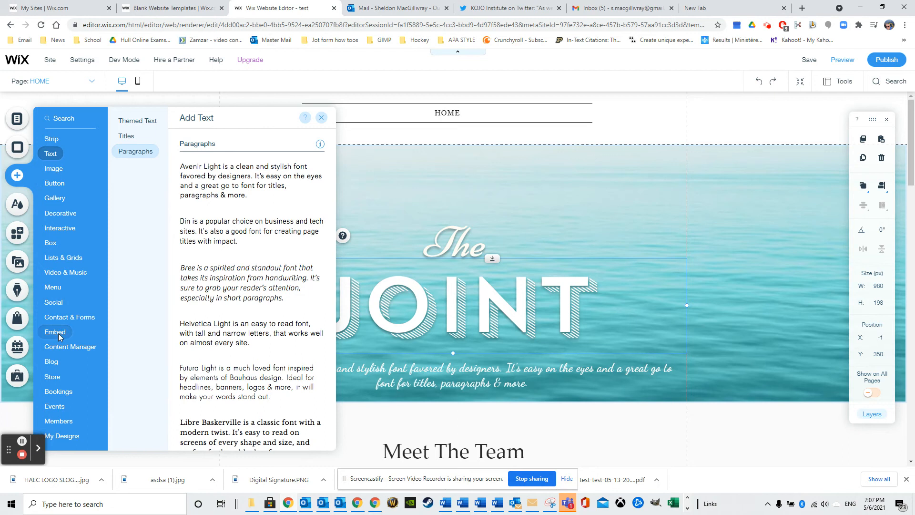
{"action": "left_click", "coordinate": [58, 333]}
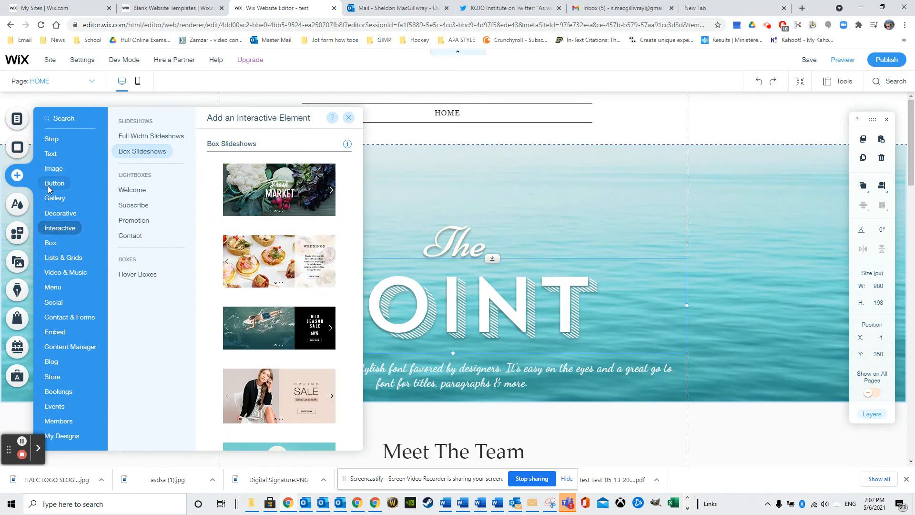
{"action": "mouse_move", "coordinate": [49, 189]}
{"action": "scroll", "coordinate": [270, 292], "scroll_direction": "down", "scroll_amount": 10}
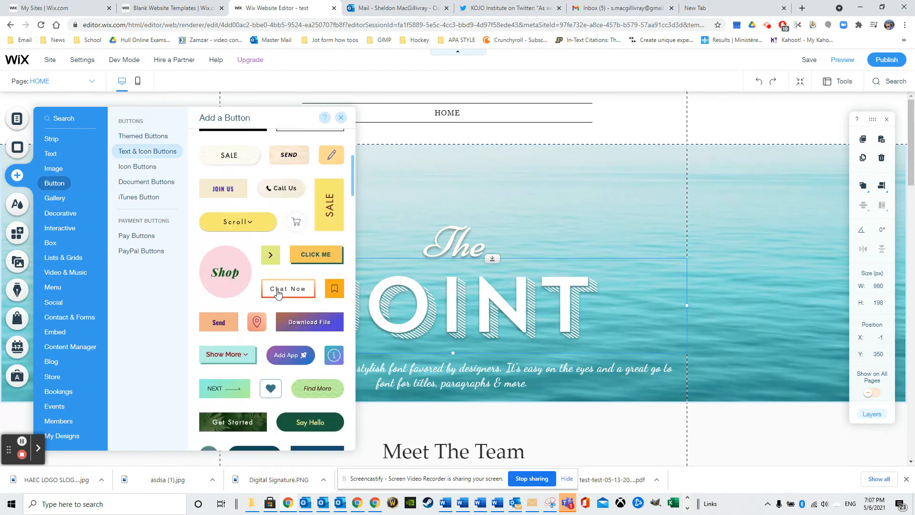
{"action": "scroll", "coordinate": [270, 292], "scroll_direction": "down", "scroll_amount": 10}
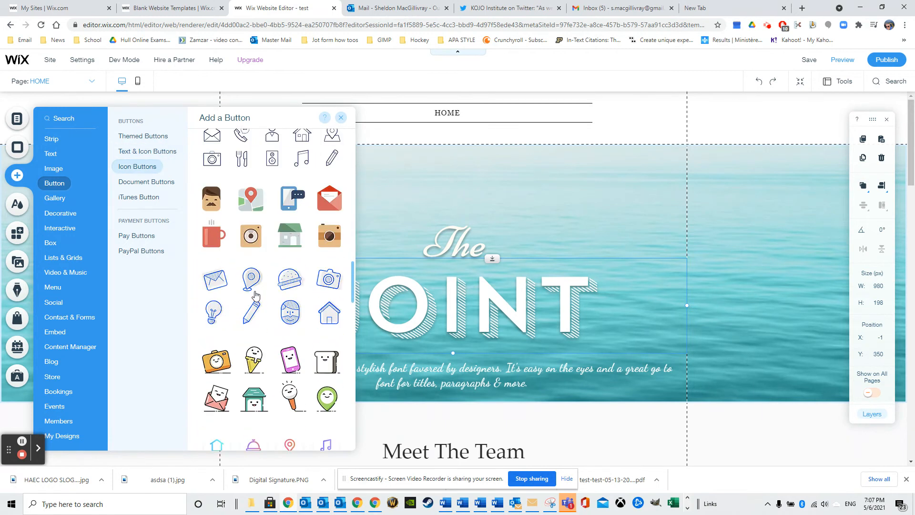
{"action": "mouse_move", "coordinate": [51, 172]}
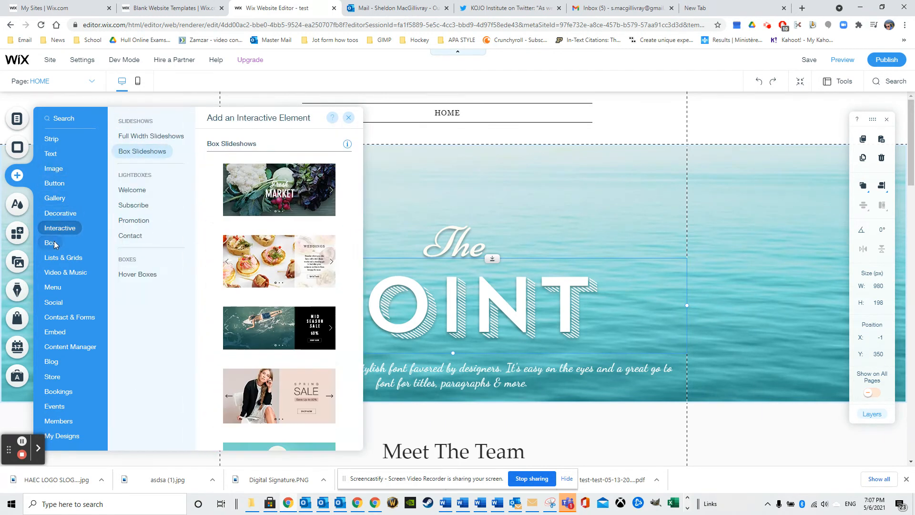
{"action": "mouse_move", "coordinate": [68, 259]}
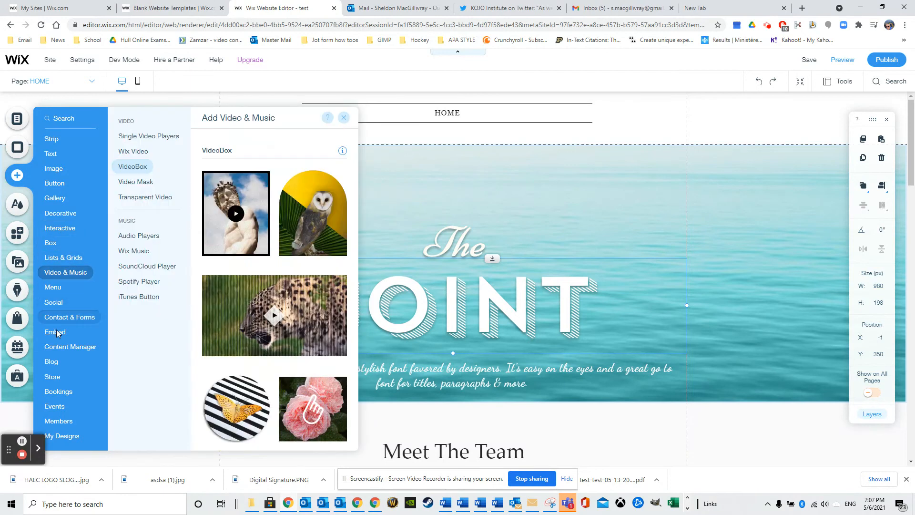
{"action": "mouse_move", "coordinate": [64, 348]}
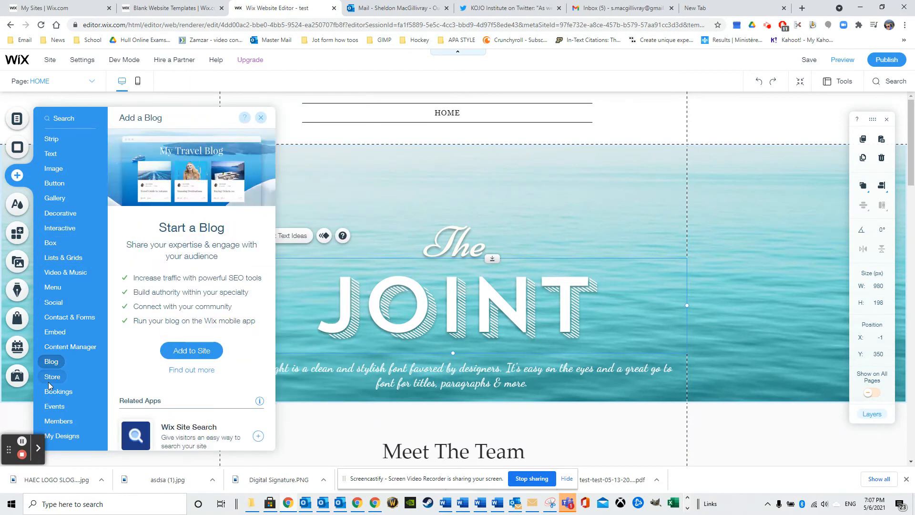
{"action": "mouse_move", "coordinate": [58, 309]}
Add an anchor at the start of the welcome strip, at about Y 123, and name it Home
{"action": "mouse_move", "coordinate": [55, 289]}
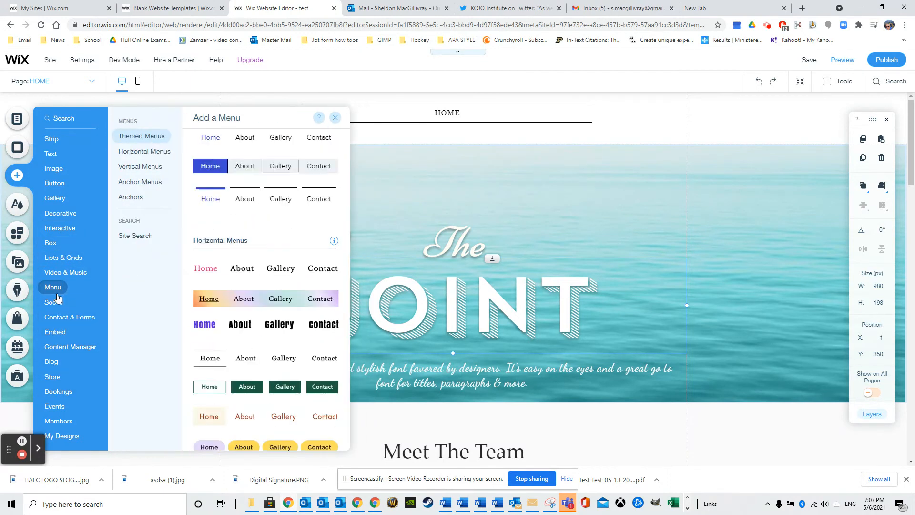
{"action": "left_click", "coordinate": [141, 197]}
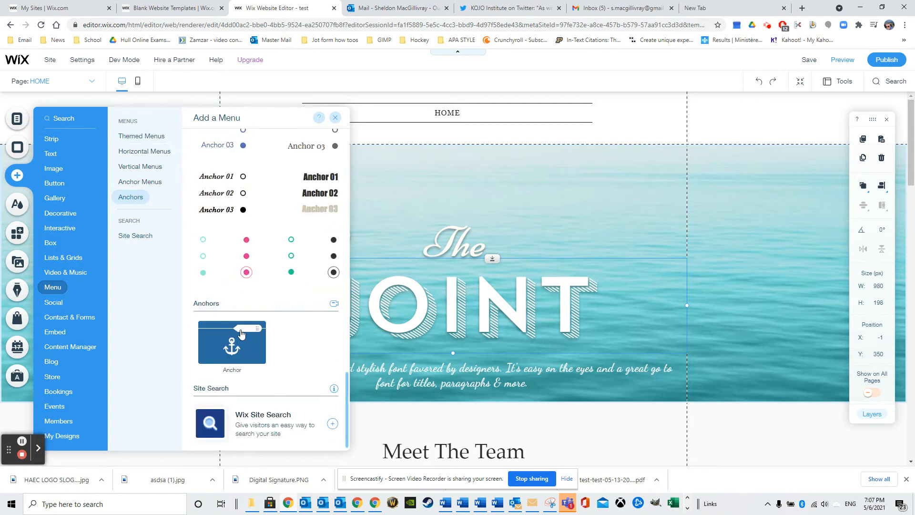
{"action": "left_click_drag", "start_coordinate": [247, 335], "coordinate": [570, 152]}
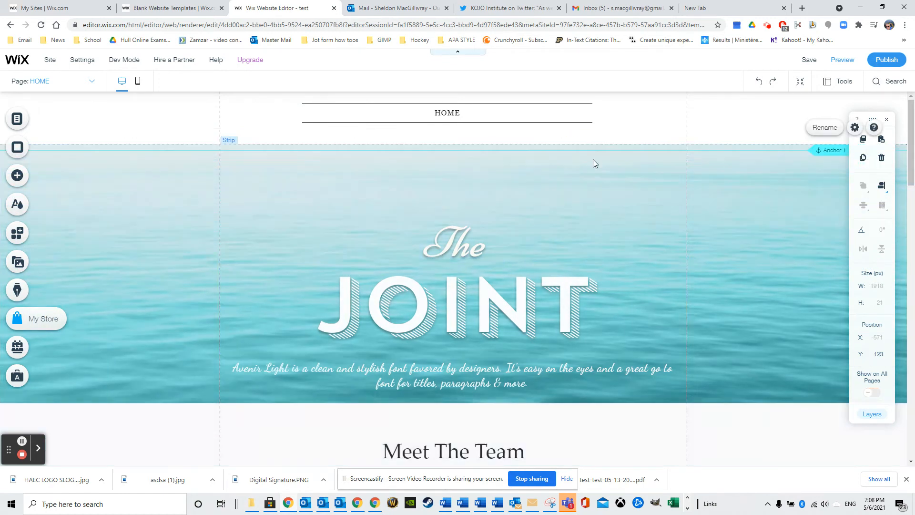
{"action": "double_click", "coordinate": [829, 151]}
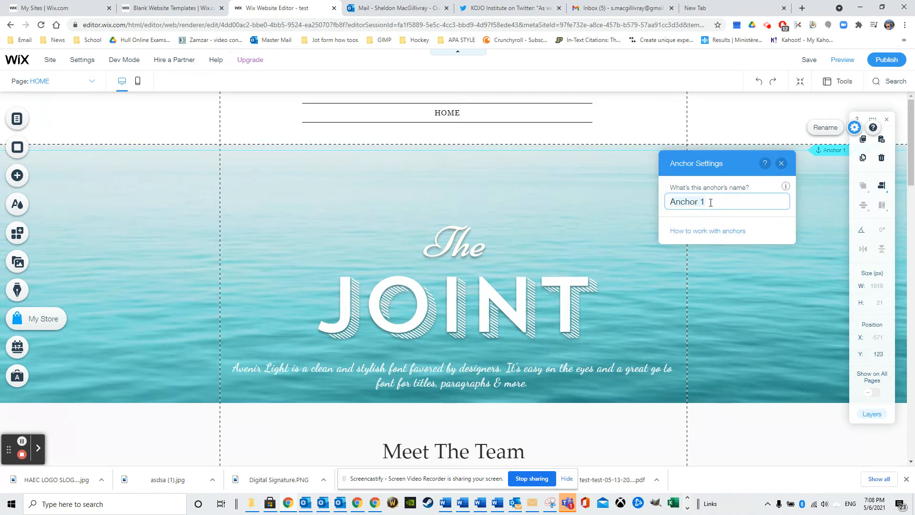
{"action": "type", "text": "Home"}
{"action": "left_click", "coordinate": [722, 291]}
Add an anchor at the start of the team strip, at about Y 651, and name it Meet The Team
{"action": "left_click", "coordinate": [17, 175]}
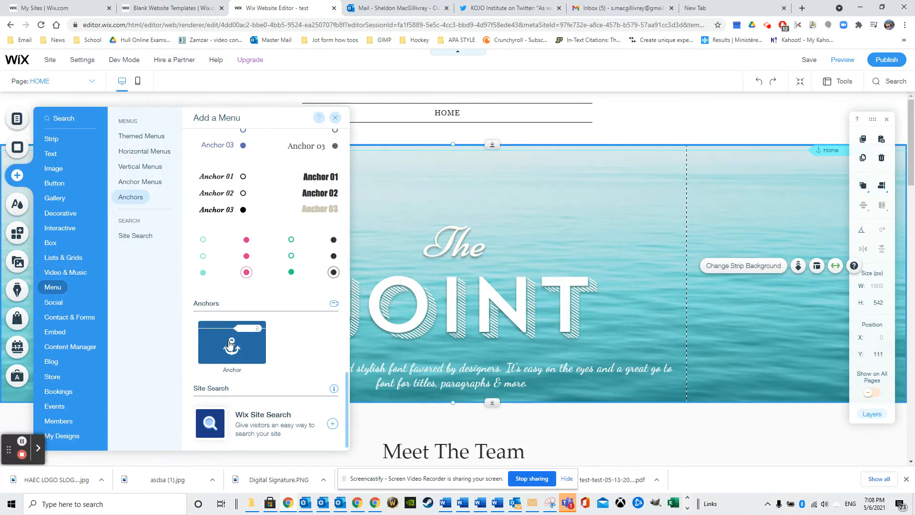
{"action": "left_click_drag", "start_coordinate": [233, 340], "coordinate": [282, 345]}
{"action": "left_click_drag", "start_coordinate": [417, 376], "coordinate": [624, 407]}
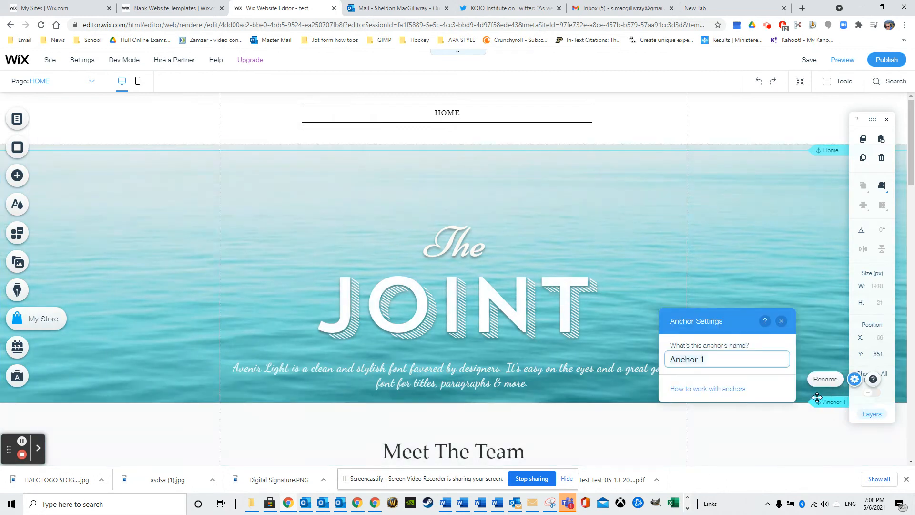
{"action": "type", "text": "Meet The Team"}
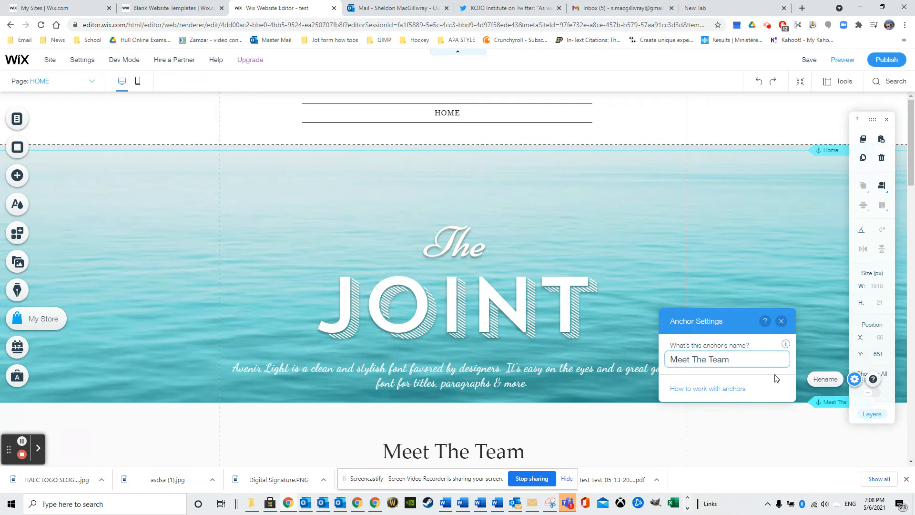
{"action": "left_click", "coordinate": [782, 443]}
Add an anchor just above the services strip, at about Y 1308, and name it Services
{"action": "scroll", "coordinate": [748, 390], "scroll_direction": "down", "scroll_amount": 6}
{"action": "scroll", "coordinate": [745, 389], "scroll_direction": "down", "scroll_amount": 2}
{"action": "left_click", "coordinate": [21, 176]}
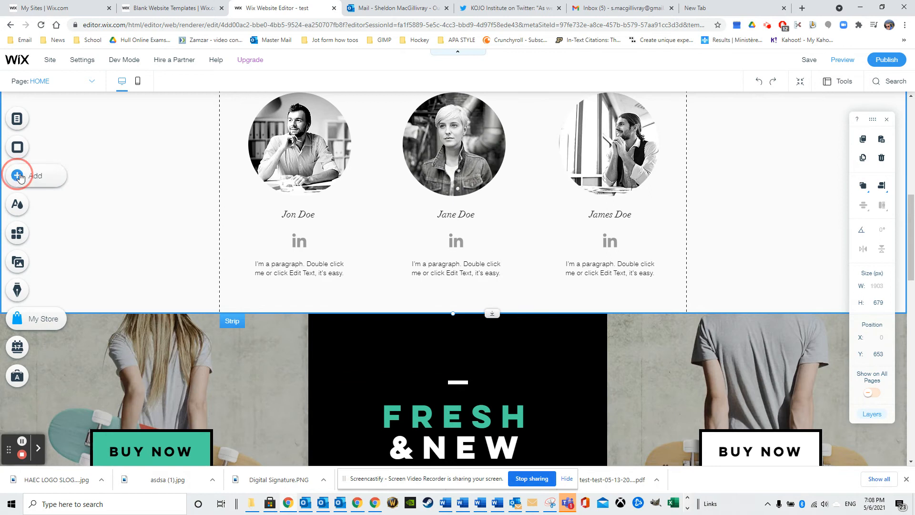
{"action": "left_click_drag", "start_coordinate": [223, 337], "coordinate": [512, 306]}
{"action": "scroll", "coordinate": [672, 320], "scroll_direction": "down", "scroll_amount": 3}
{"action": "scroll", "coordinate": [660, 321], "scroll_direction": "up", "scroll_amount": 2}
{"action": "scroll", "coordinate": [656, 316], "scroll_direction": "up", "scroll_amount": 1}
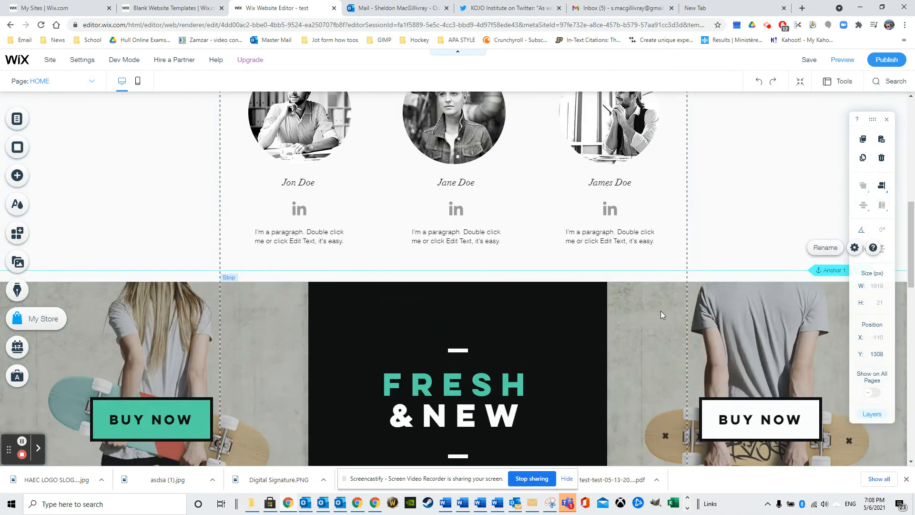
{"action": "left_click", "coordinate": [854, 247]}
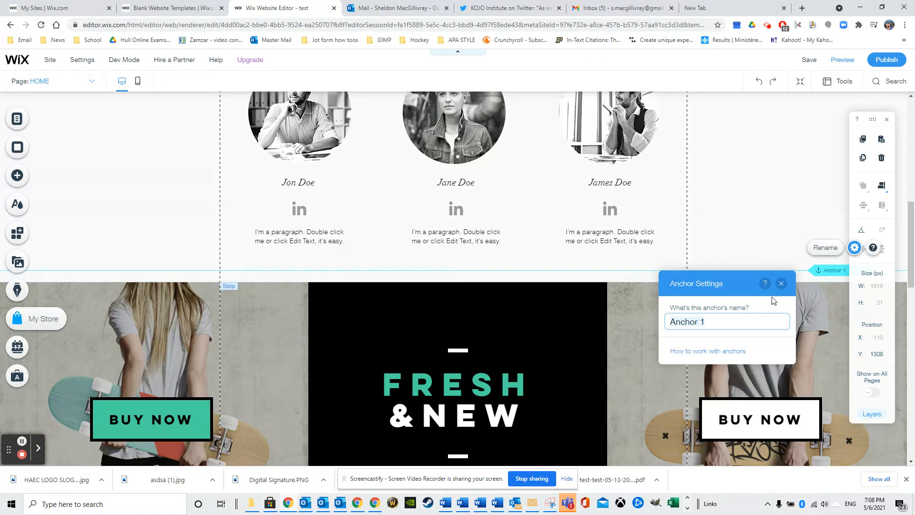
{"action": "triple_click", "coordinate": [750, 317]}
{"action": "type", "text": "Servi"}
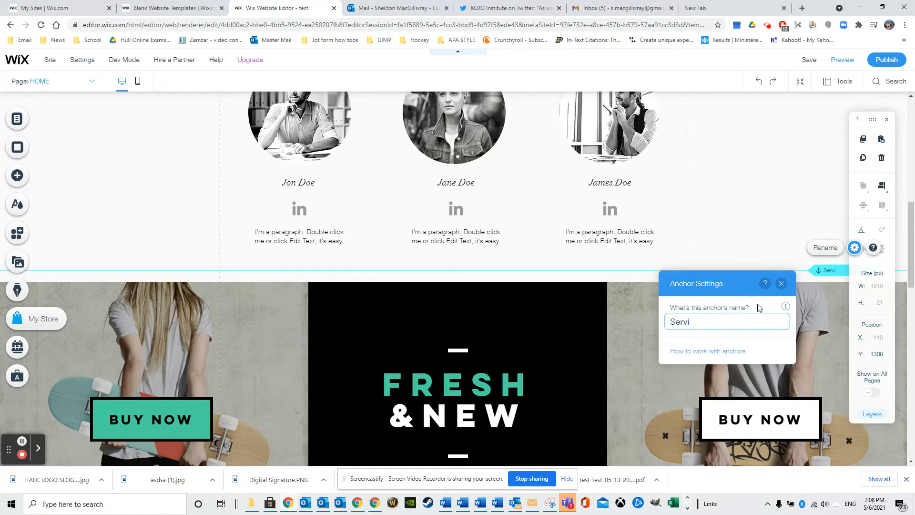
{"action": "left_click", "coordinate": [697, 296]}
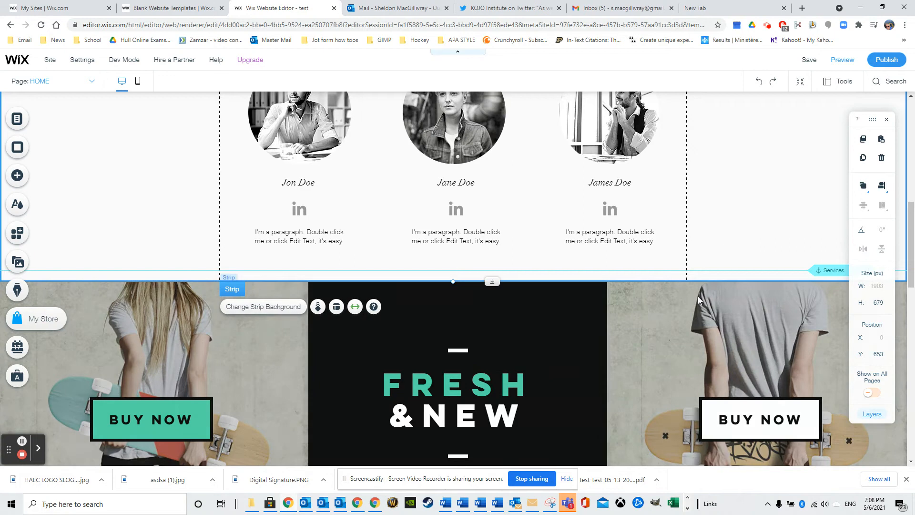
Add an anchor at the start of the testimonials strip, at about Y 1940, and name it Testimonial
{"action": "scroll", "coordinate": [714, 291], "scroll_direction": "down", "scroll_amount": 9}
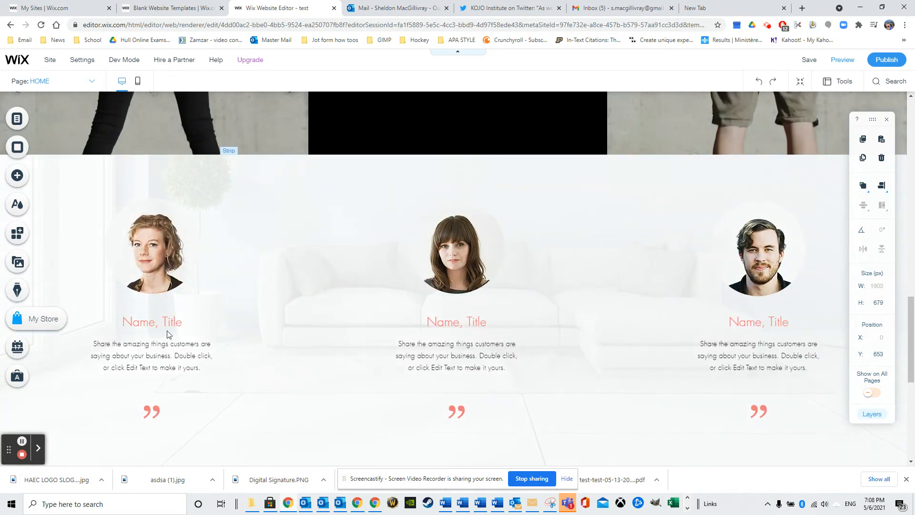
{"action": "left_click", "coordinate": [17, 175]}
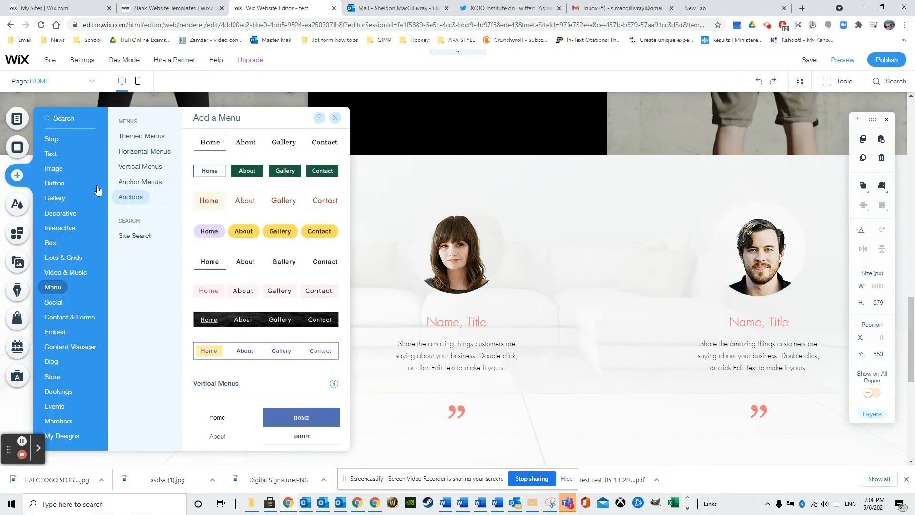
{"action": "left_click_drag", "start_coordinate": [236, 344], "coordinate": [644, 163]}
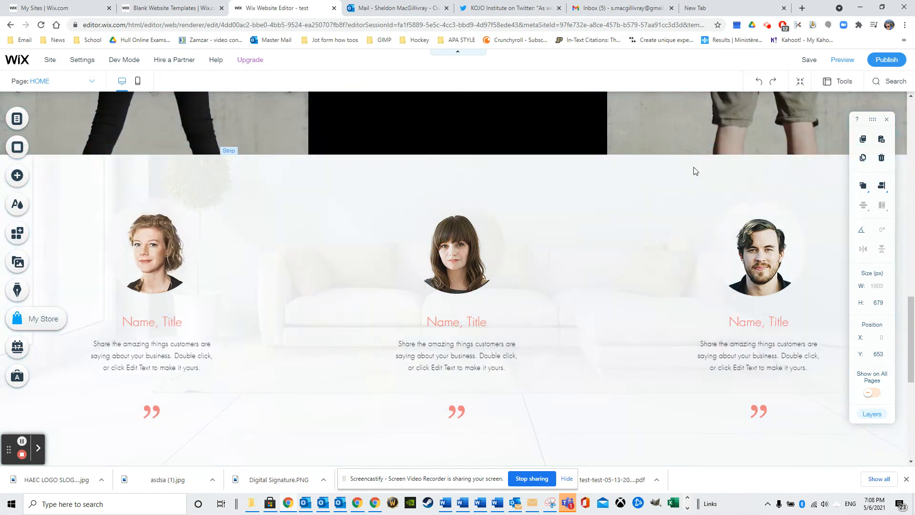
{"action": "left_click", "coordinate": [854, 136]}
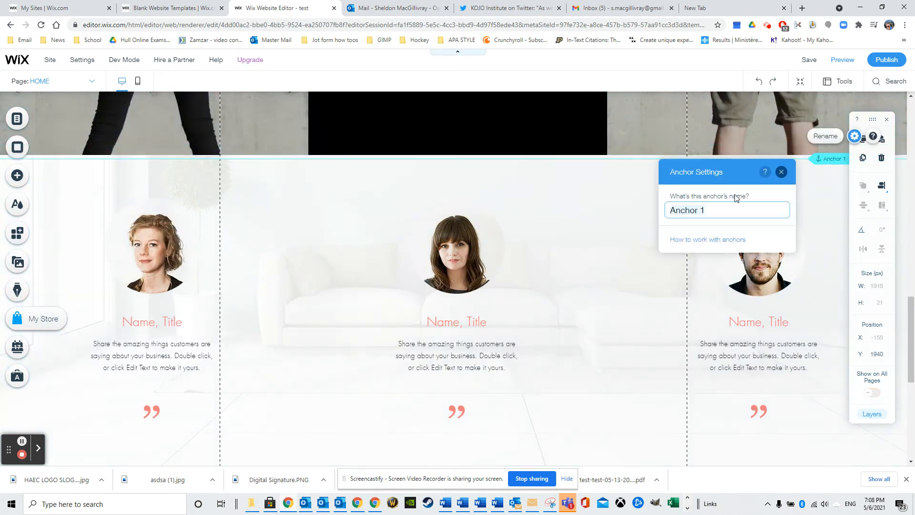
{"action": "type", "text": "Te"}
{"action": "left_click", "coordinate": [583, 223]}
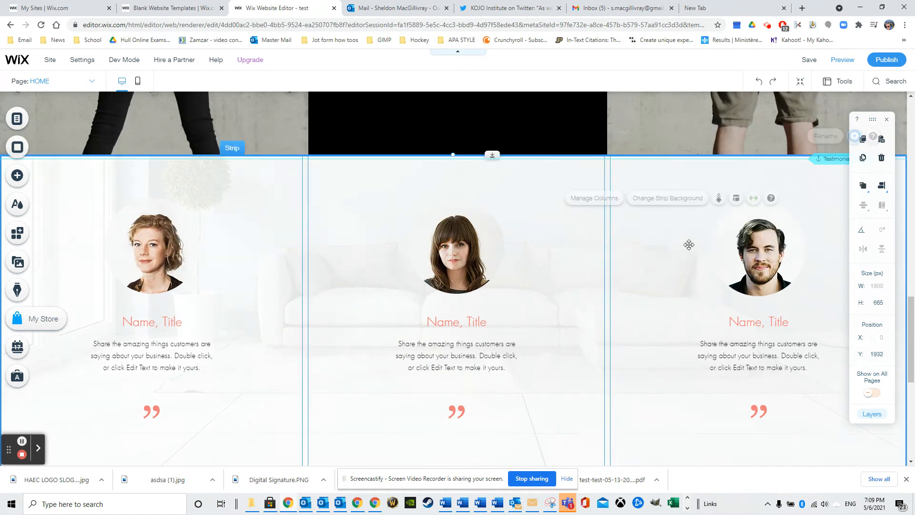
Add an anchor just above the contact strip, at about Y 2570, and name it Contact Us
{"action": "scroll", "coordinate": [686, 307], "scroll_direction": "down", "scroll_amount": 6}
{"action": "left_click", "coordinate": [17, 175]}
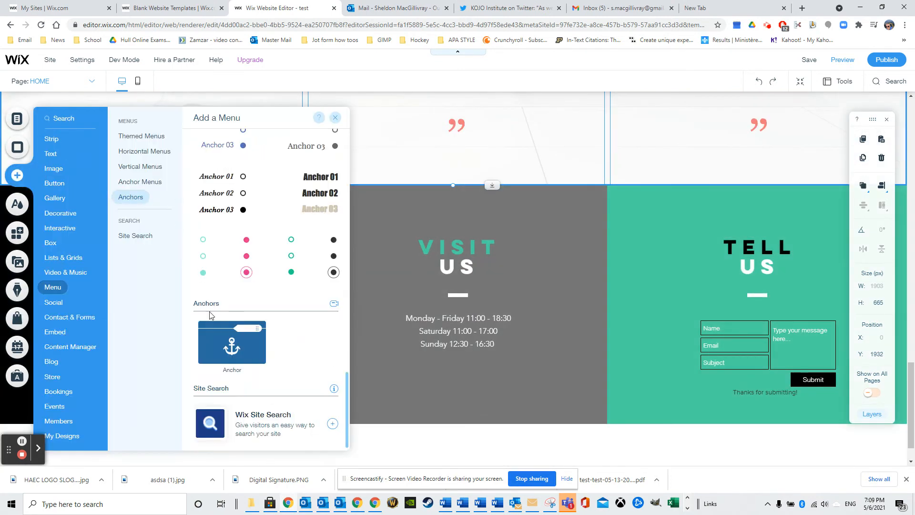
{"action": "left_click_drag", "start_coordinate": [236, 331], "coordinate": [689, 175]}
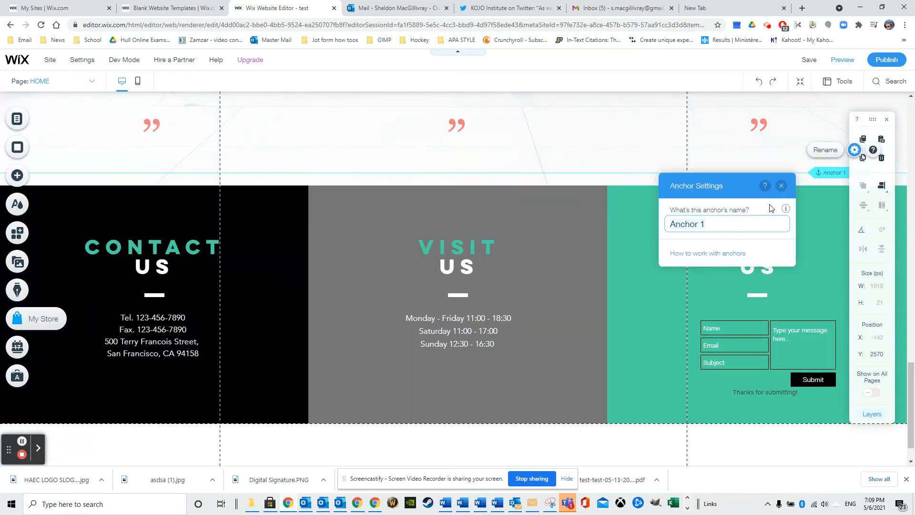
{"action": "type", "text": "Contact Us"}
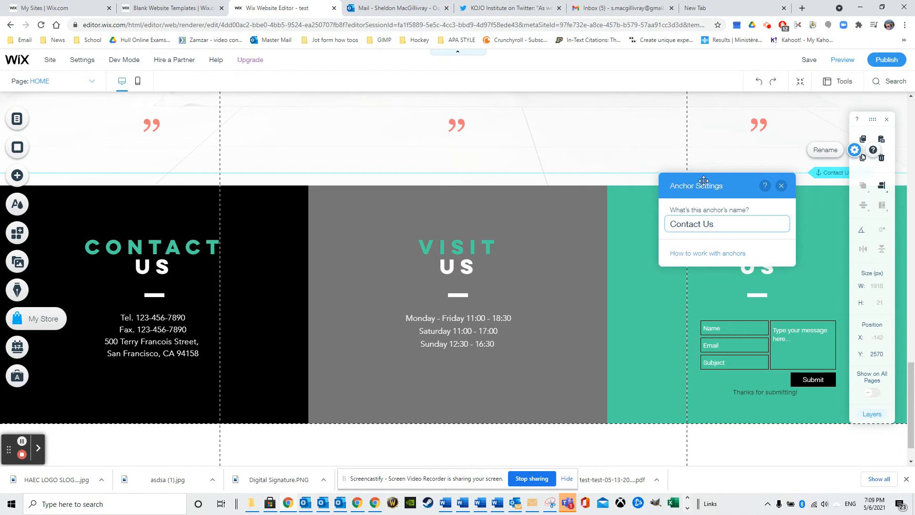
{"action": "left_click", "coordinate": [578, 128]}
Add a link to the home page's Home anchor in the site menu and name it Home
{"action": "scroll", "coordinate": [598, 211], "scroll_direction": "down", "scroll_amount": 1}
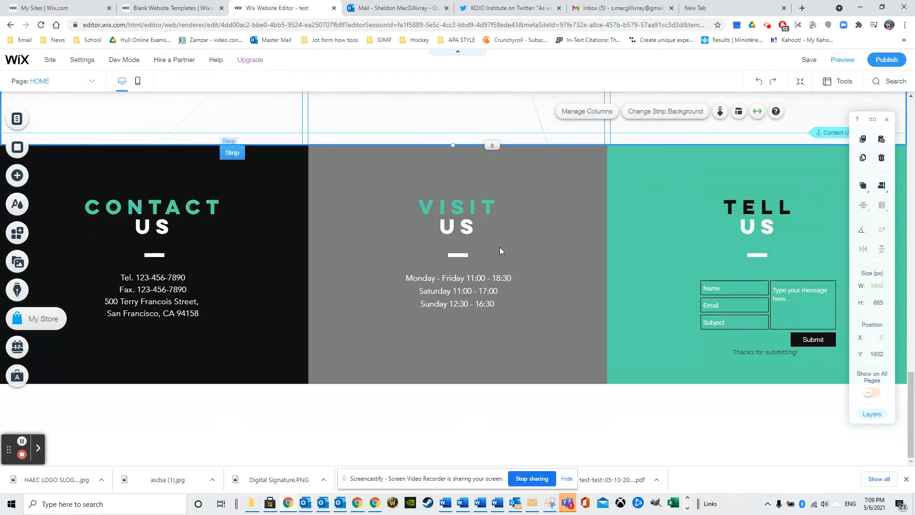
{"action": "scroll", "coordinate": [505, 239], "scroll_direction": "up", "scroll_amount": 20}
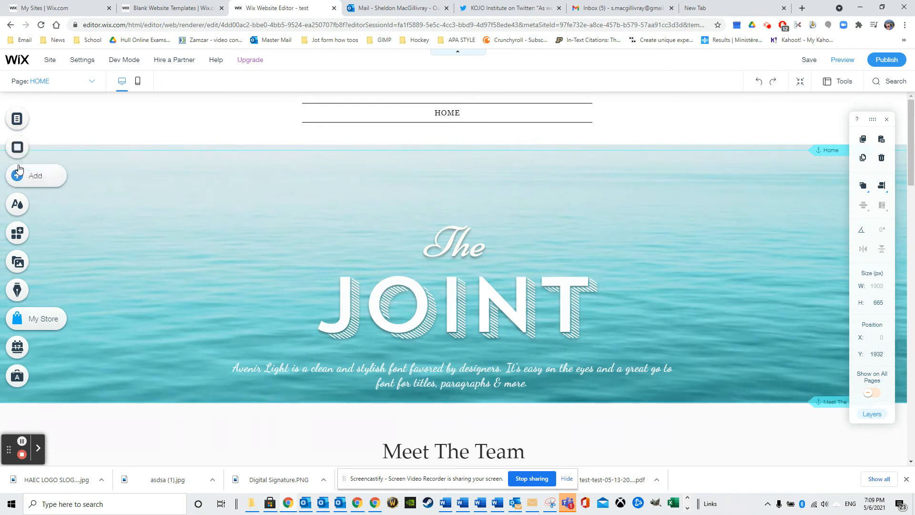
{"action": "left_click", "coordinate": [19, 118]}
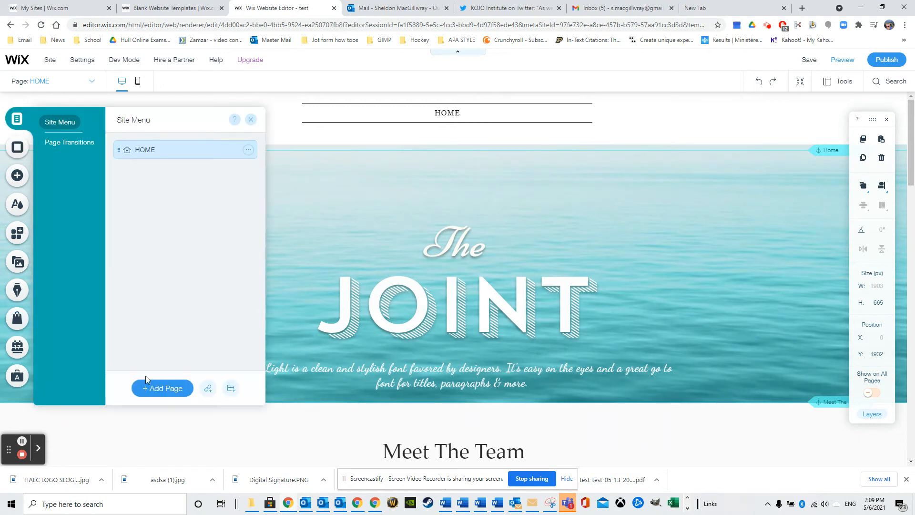
{"action": "left_click", "coordinate": [207, 389]}
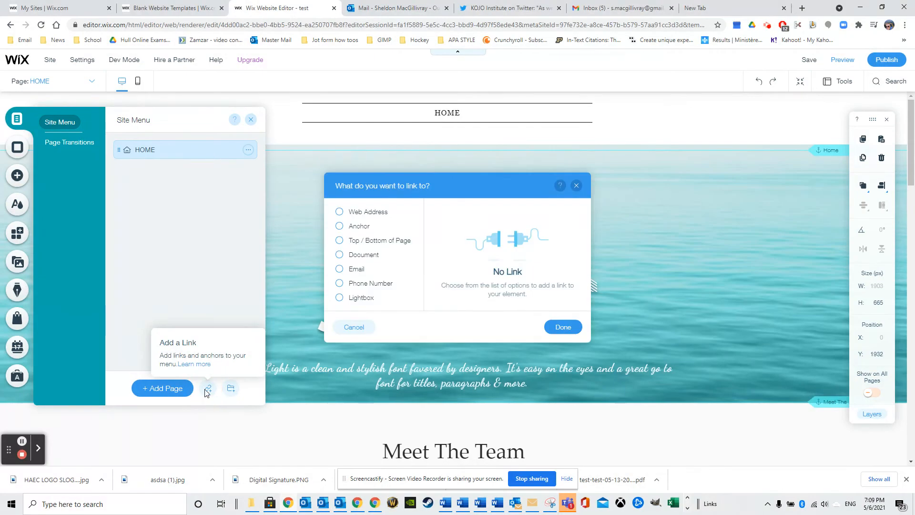
{"action": "left_click", "coordinate": [342, 232]}
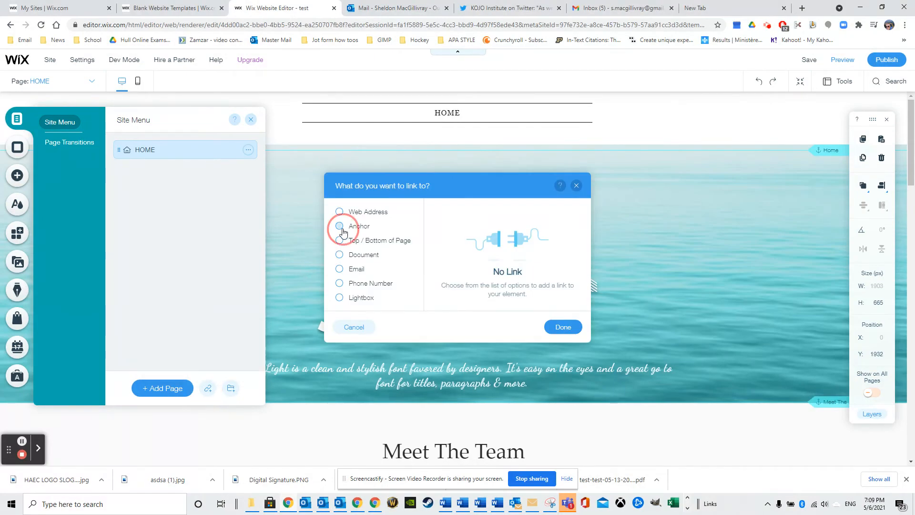
{"action": "left_click", "coordinate": [573, 270]}
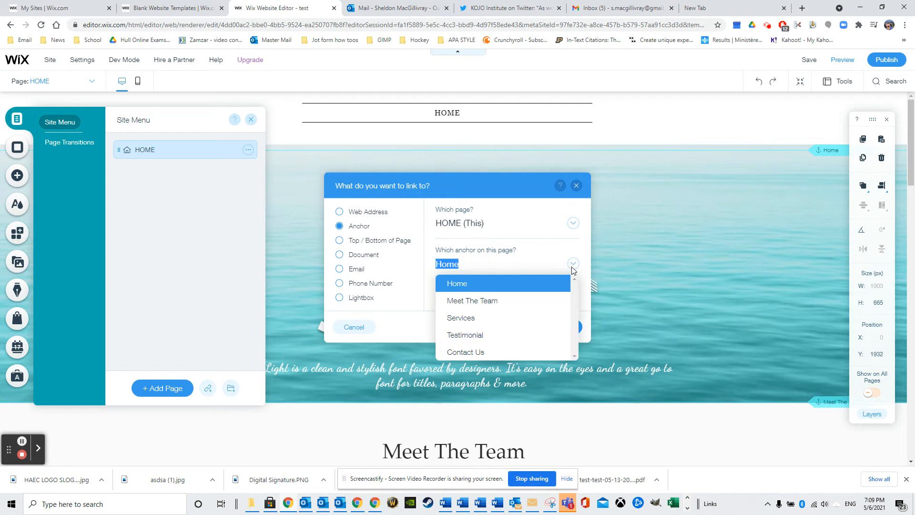
{"action": "left_click", "coordinate": [522, 284]}
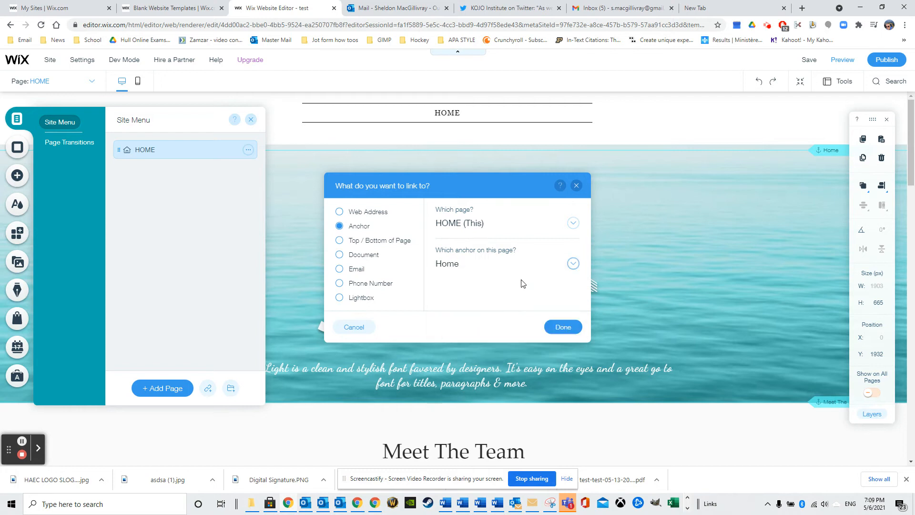
{"action": "left_click", "coordinate": [558, 329]}
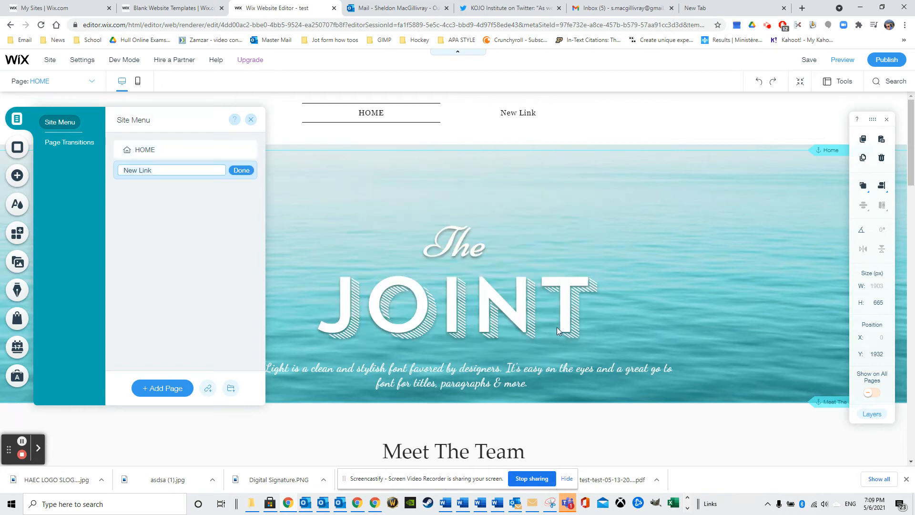
{"action": "type", "text": "Home"}
{"action": "left_click", "coordinate": [242, 170]}
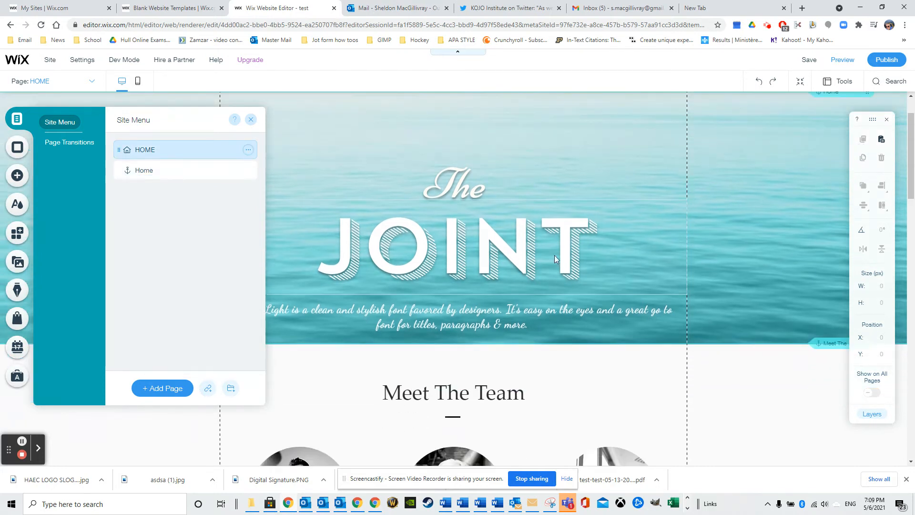
Add a site menu link to the Meet The Team anchor and name it Meet the Team
{"action": "left_click", "coordinate": [208, 387]}
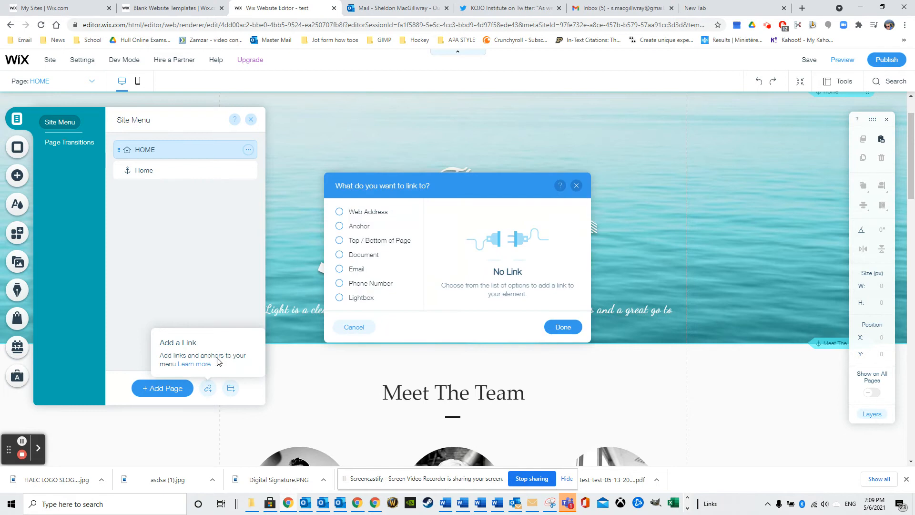
{"action": "left_click", "coordinate": [351, 226]}
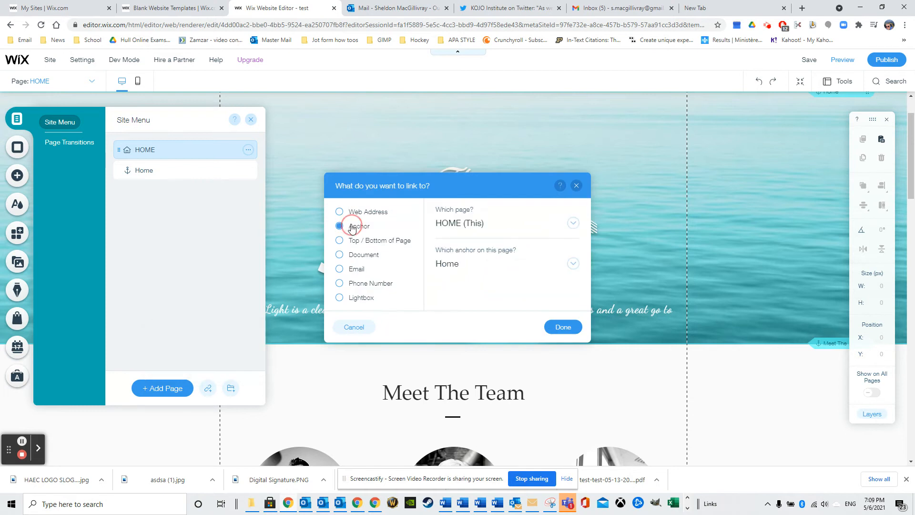
{"action": "left_click", "coordinate": [573, 265]}
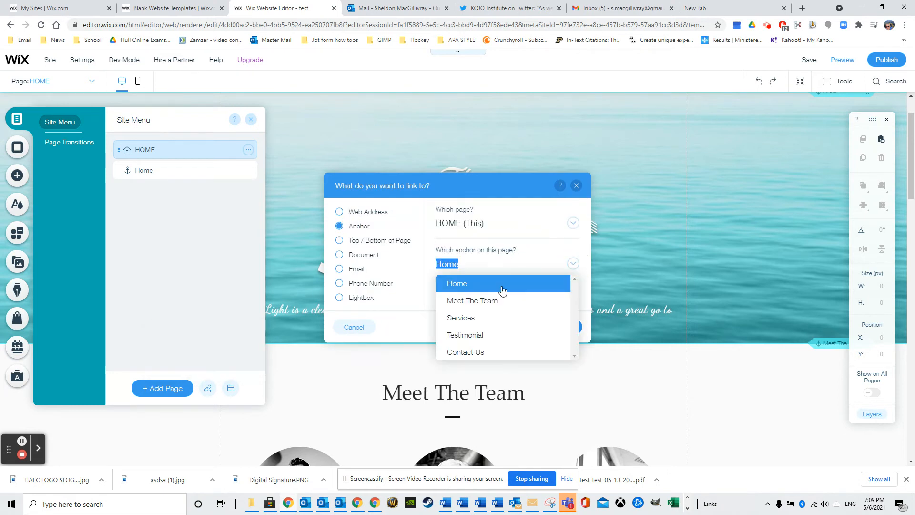
{"action": "left_click", "coordinate": [492, 300]}
{"action": "left_click", "coordinate": [556, 328]}
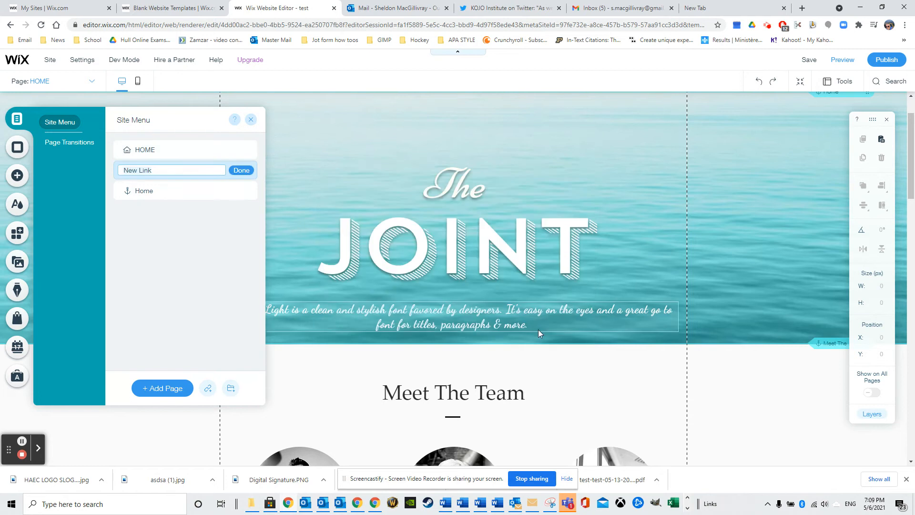
{"action": "type", "text": "Meet the Team"}
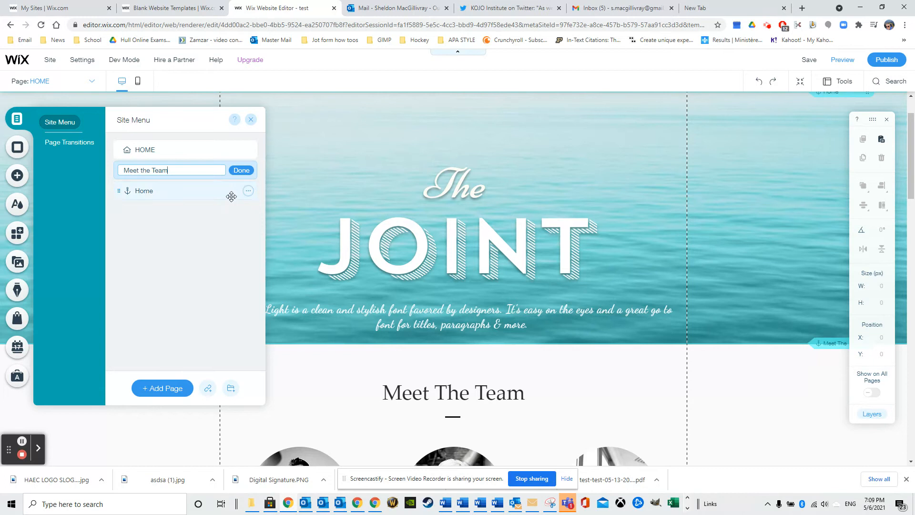
{"action": "left_click", "coordinate": [249, 175]}
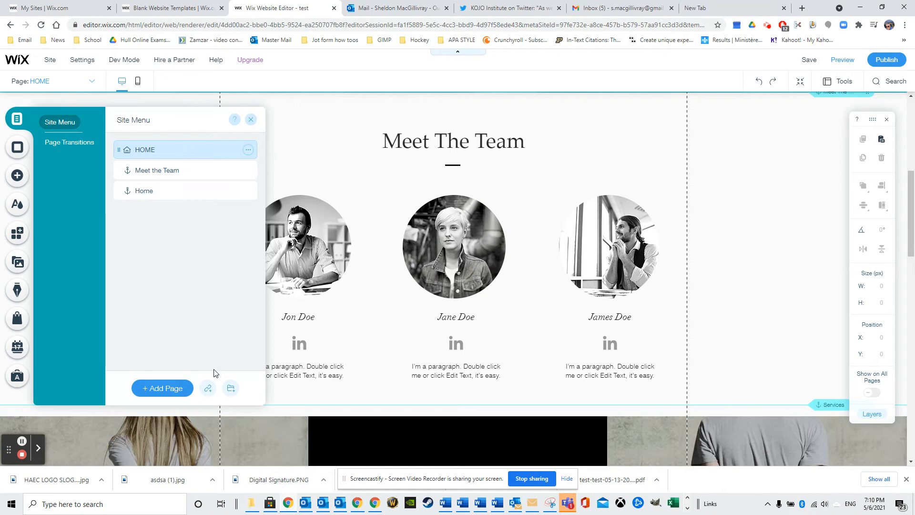
Add a site menu link to the Services anchor and name it Services
{"action": "left_click", "coordinate": [206, 391]}
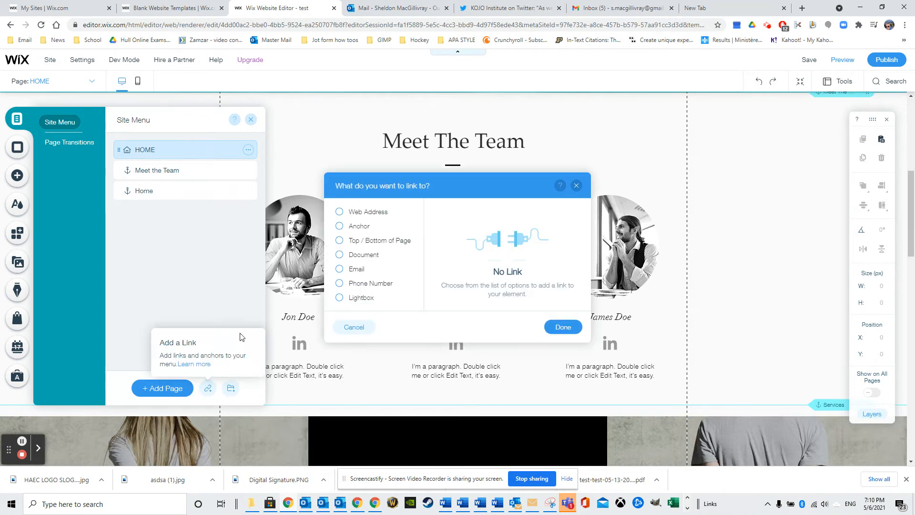
{"action": "left_click", "coordinate": [355, 228]}
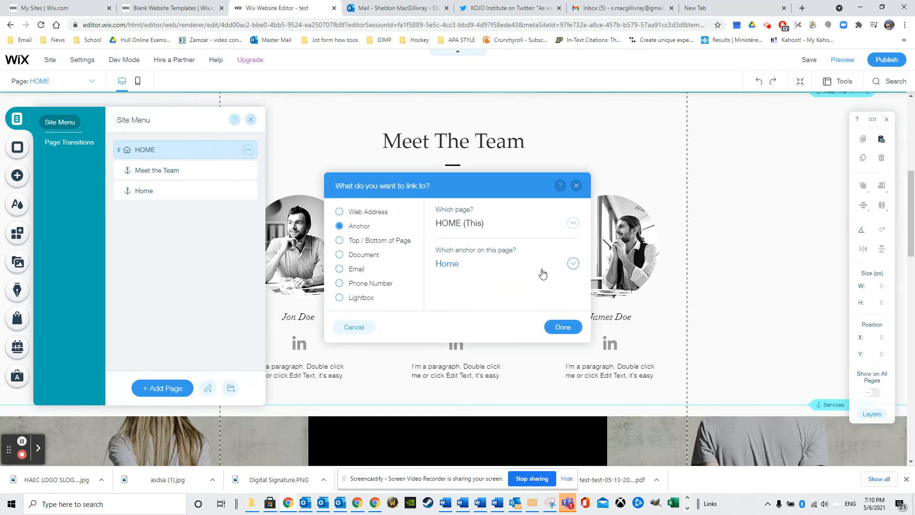
{"action": "left_click", "coordinate": [573, 269]}
{"action": "left_click", "coordinate": [481, 319]}
{"action": "left_click", "coordinate": [563, 327]}
{"action": "type", "text": "Services"}
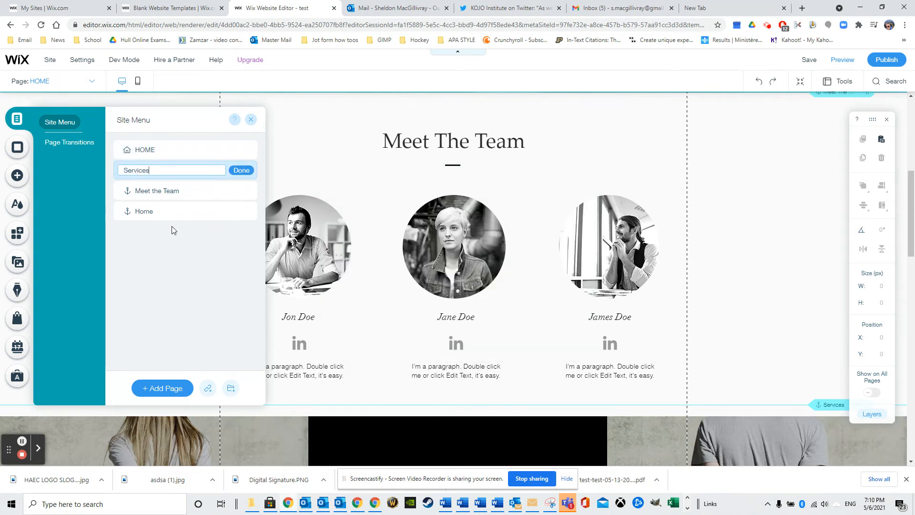
{"action": "left_click", "coordinate": [231, 169]}
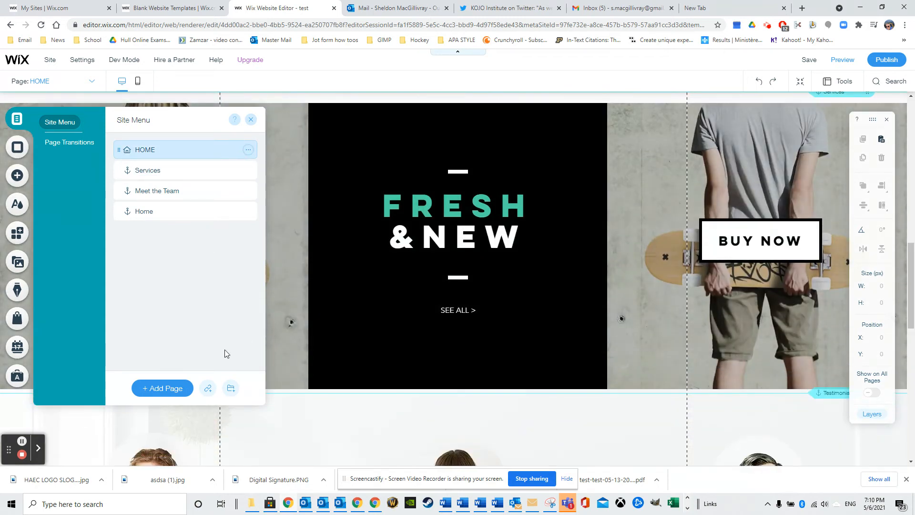
Add a site menu link to the Testimonial anchor on the home page and name it Testimonials
{"action": "left_click", "coordinate": [208, 388]}
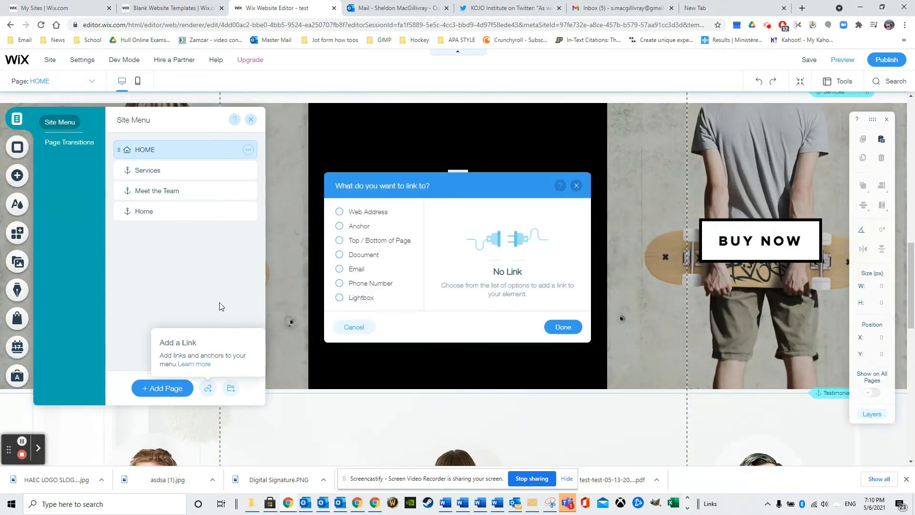
{"action": "left_click", "coordinate": [351, 227]}
{"action": "left_click", "coordinate": [507, 270]}
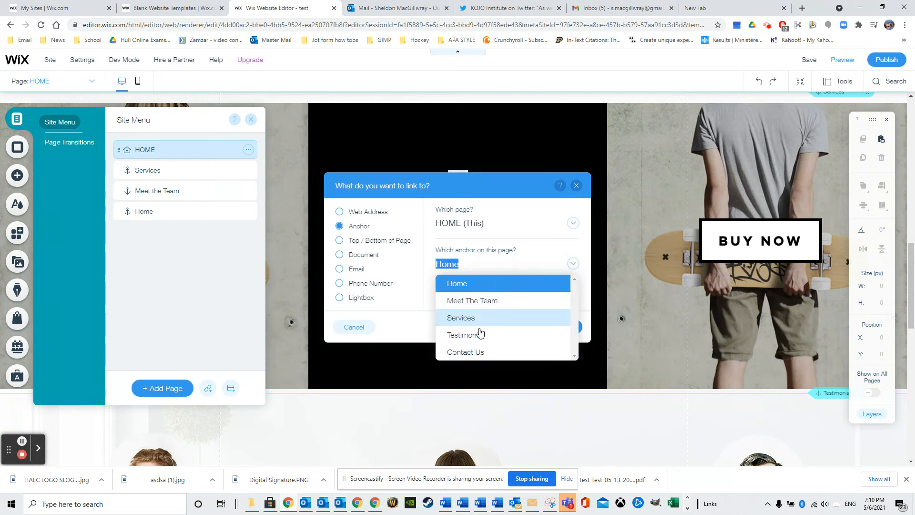
{"action": "left_click", "coordinate": [505, 335]}
{"action": "left_click", "coordinate": [564, 328]}
{"action": "type", "text": "Test"}
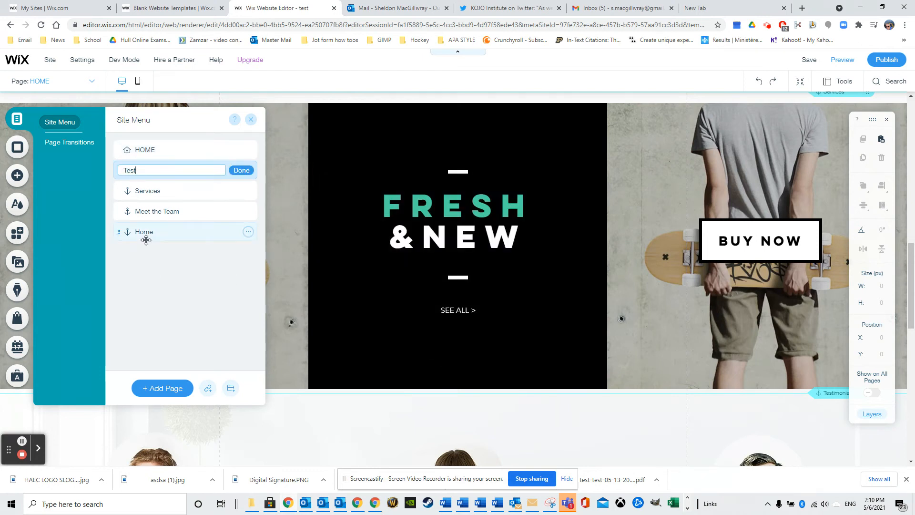
{"action": "type", "text": "imonials"}
{"action": "scroll", "coordinate": [504, 258], "scroll_direction": "down", "scroll_amount": 3}
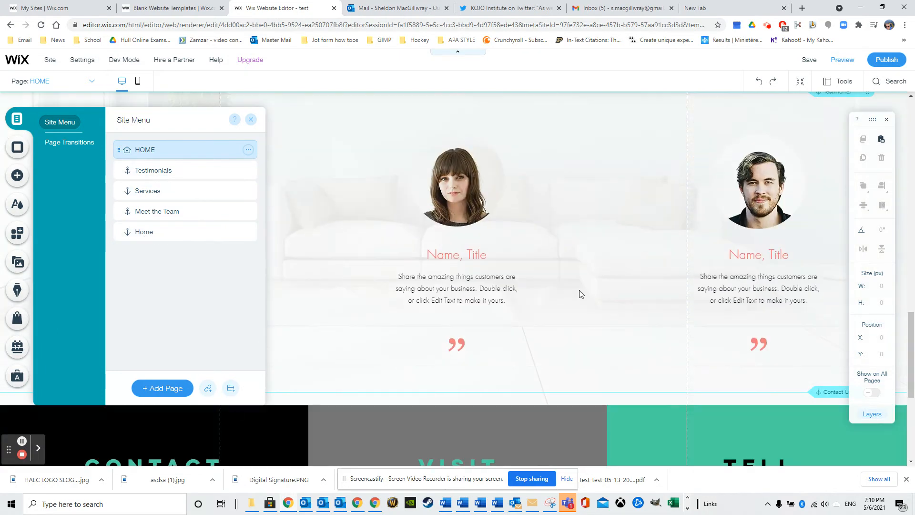
Add a site menu link to the Contact Us anchor on the home page and name it Contact Us
{"action": "left_click", "coordinate": [207, 388]}
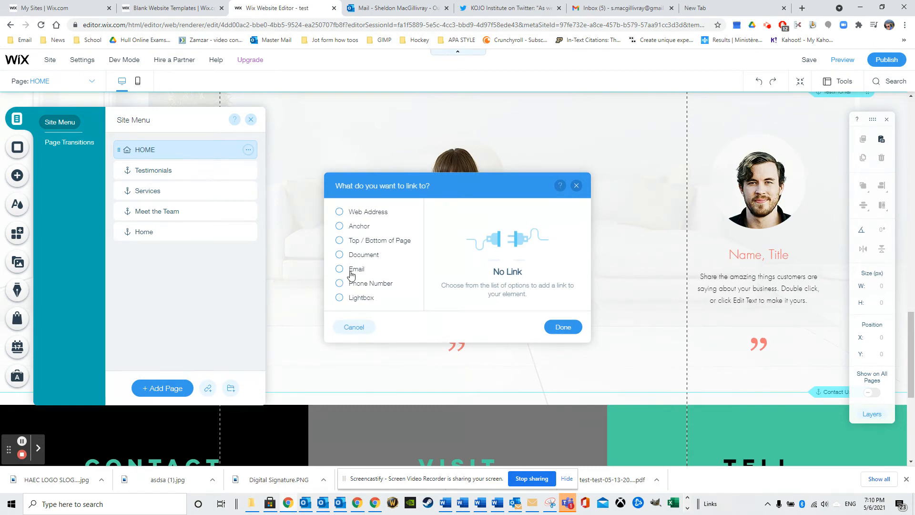
{"action": "left_click", "coordinate": [352, 229]}
{"action": "left_click", "coordinate": [544, 270]}
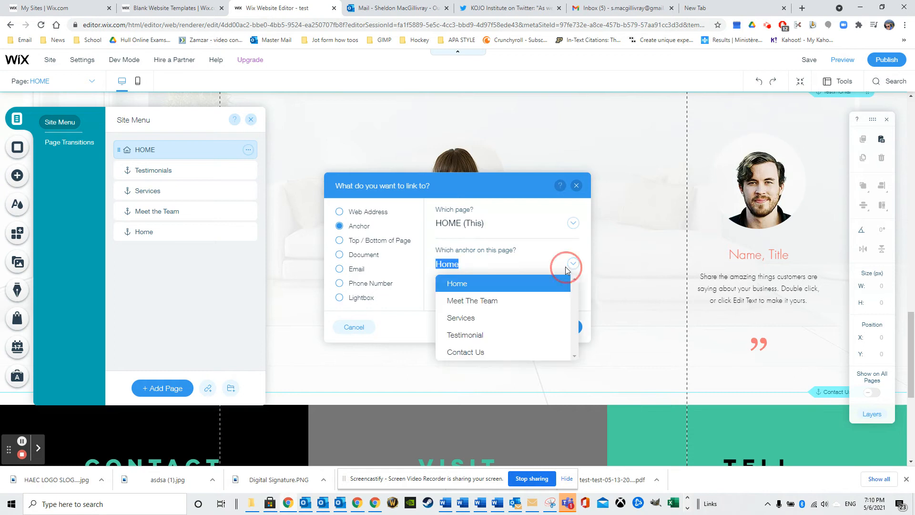
{"action": "left_click", "coordinate": [492, 353]}
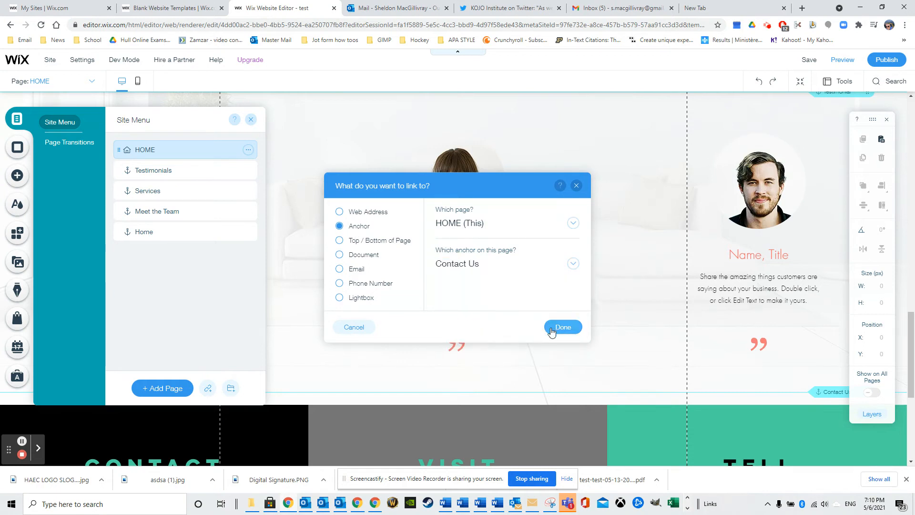
{"action": "left_click", "coordinate": [561, 327]}
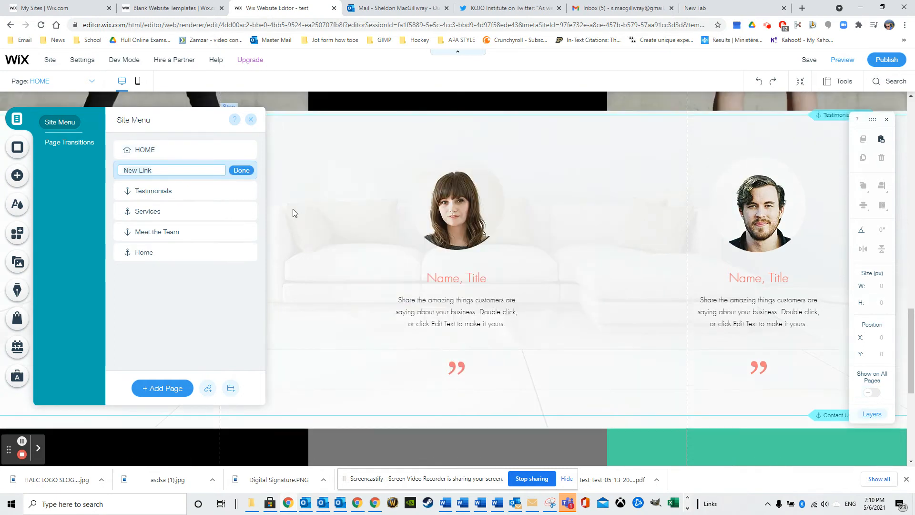
{"action": "type", "text": "Contact Us"}
{"action": "left_click", "coordinate": [241, 170]}
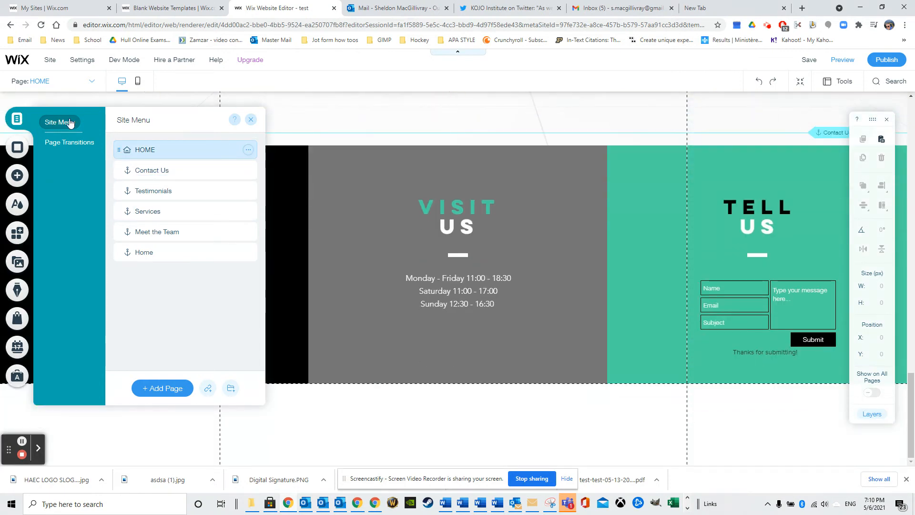
Widen the header's horizontal menu on both sides to about 942 px, starting at about X 18, so all links fit on one row
{"action": "left_click", "coordinate": [249, 119]}
{"action": "scroll", "coordinate": [617, 260], "scroll_direction": "up", "scroll_amount": 10}
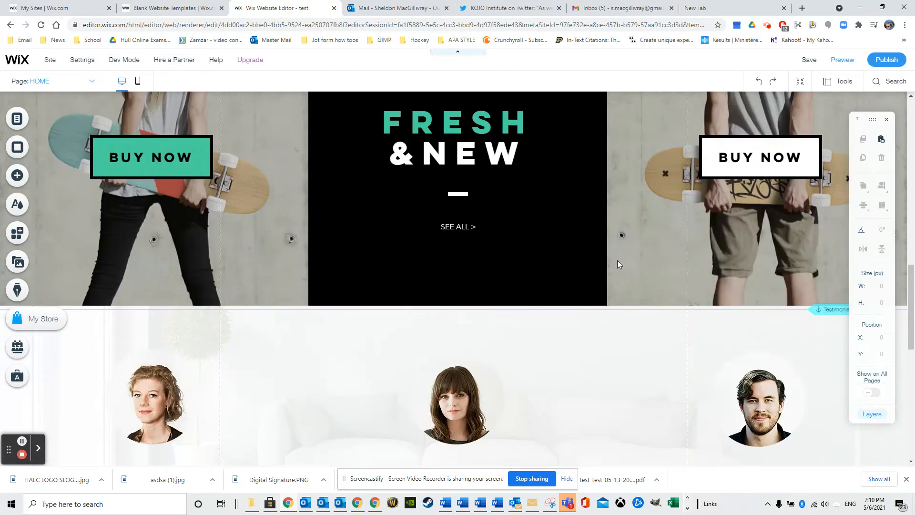
{"action": "scroll", "coordinate": [617, 260], "scroll_direction": "down", "scroll_amount": 4}
{"action": "scroll", "coordinate": [616, 261], "scroll_direction": "up", "scroll_amount": 15}
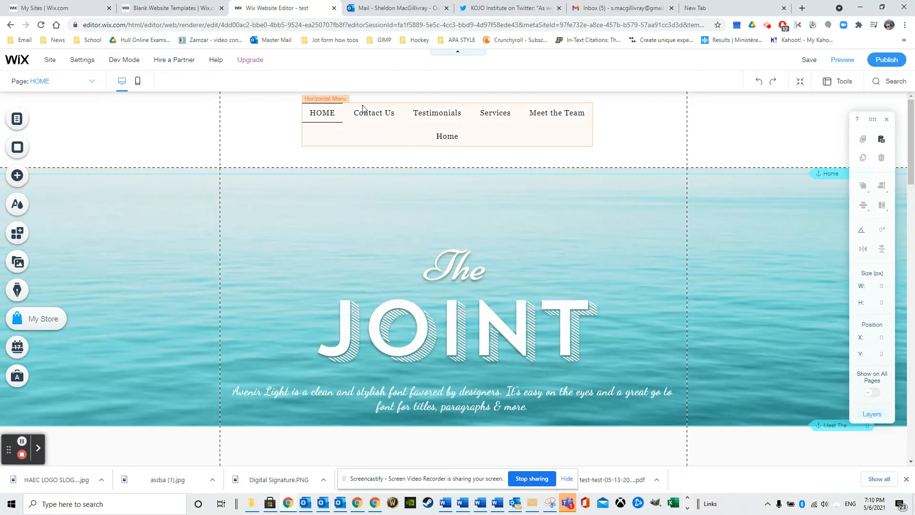
{"action": "left_click", "coordinate": [576, 121]}
{"action": "left_click_drag", "start_coordinate": [593, 122], "coordinate": [664, 118]}
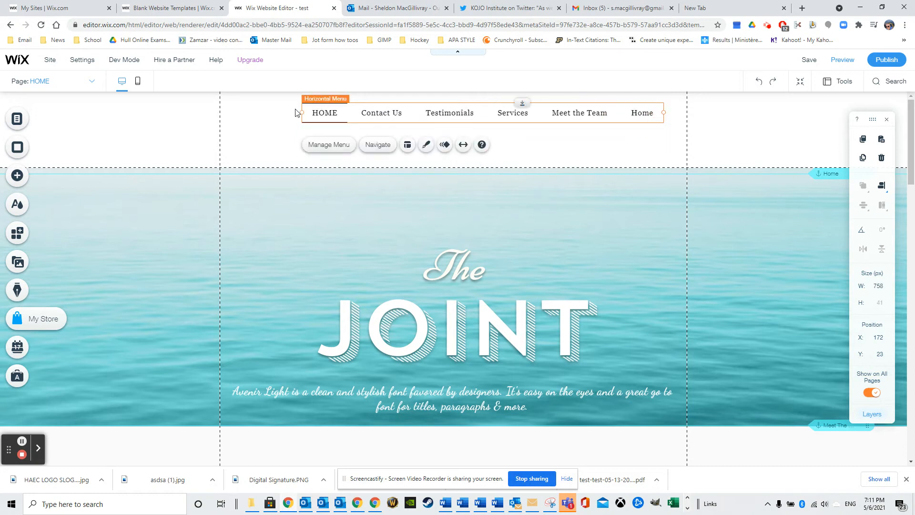
{"action": "left_click_drag", "start_coordinate": [302, 111], "coordinate": [228, 112]}
{"action": "left_click_drag", "start_coordinate": [662, 112], "coordinate": [678, 112]}
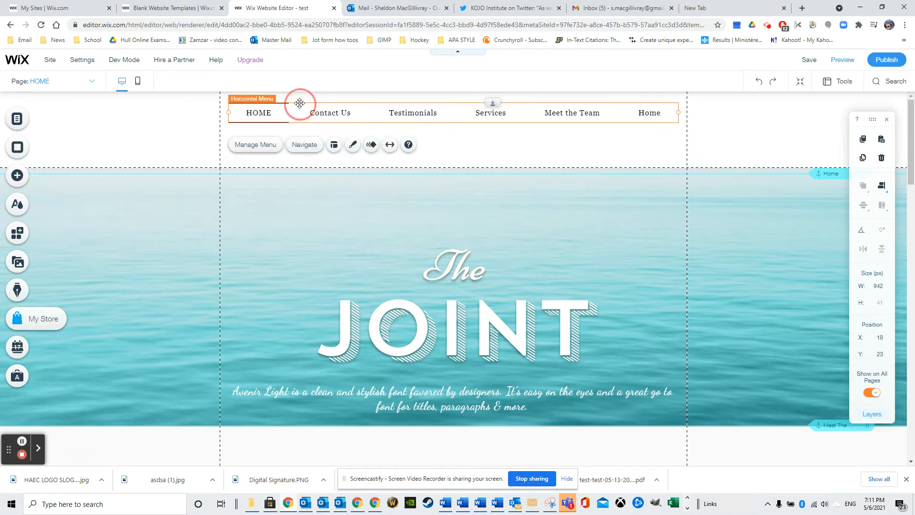
{"action": "left_click", "coordinate": [268, 149]}
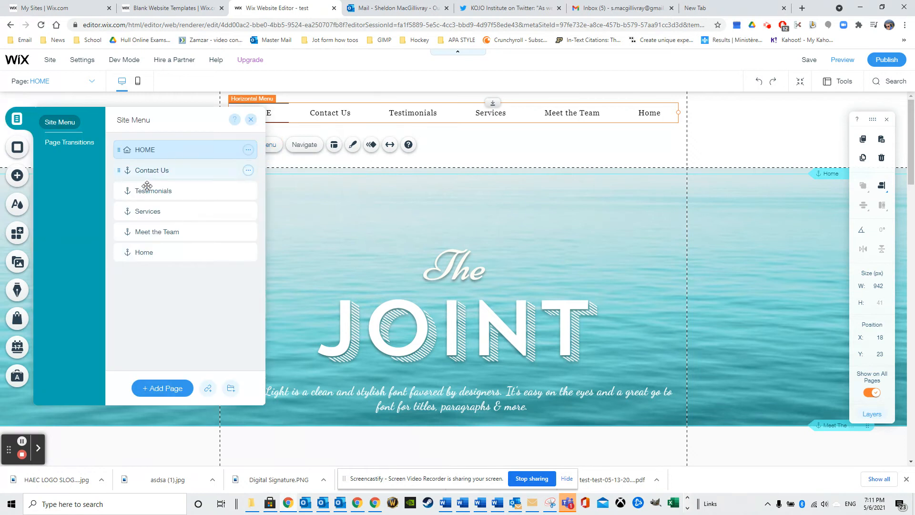
{"action": "left_click", "coordinate": [351, 110]}
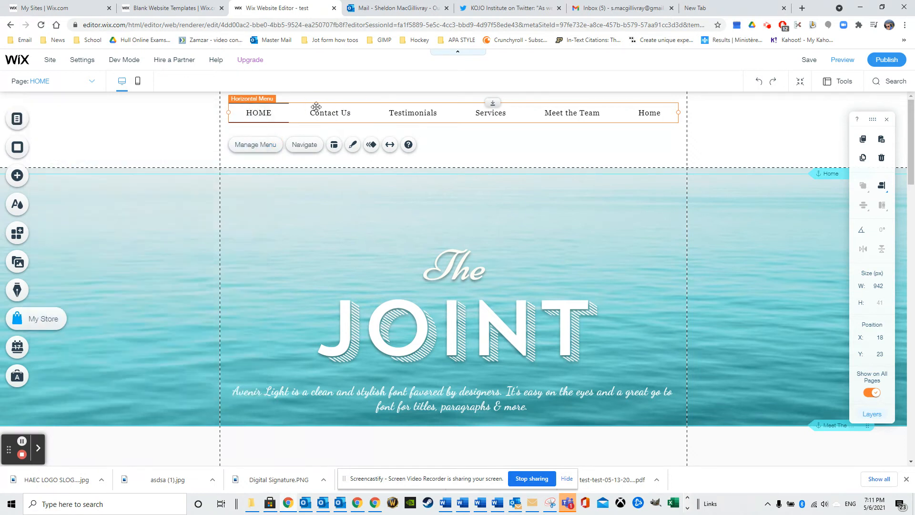
Customize the horizontal menu container's background fill with the pale green theme colour #B1D3BB at 20% opacity
{"action": "left_click", "coordinate": [351, 149]}
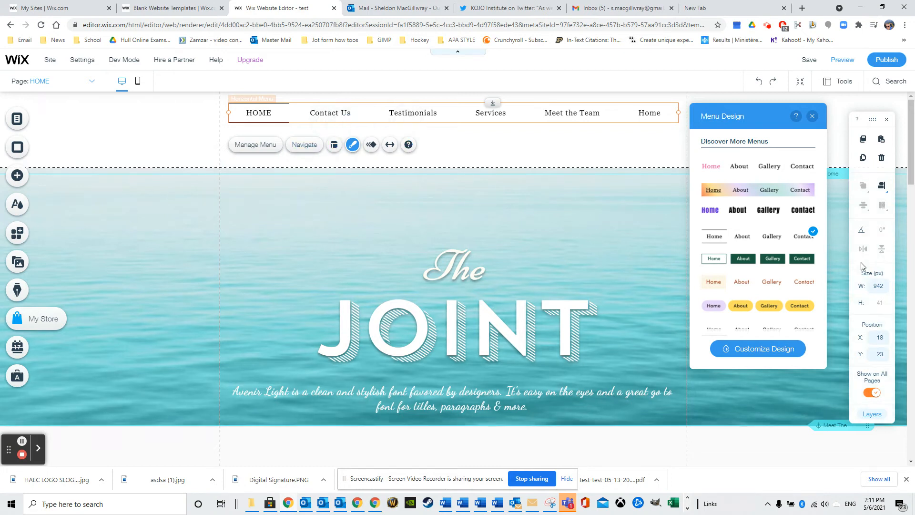
{"action": "scroll", "coordinate": [757, 316], "scroll_direction": "down", "scroll_amount": 2}
{"action": "left_click", "coordinate": [741, 349]}
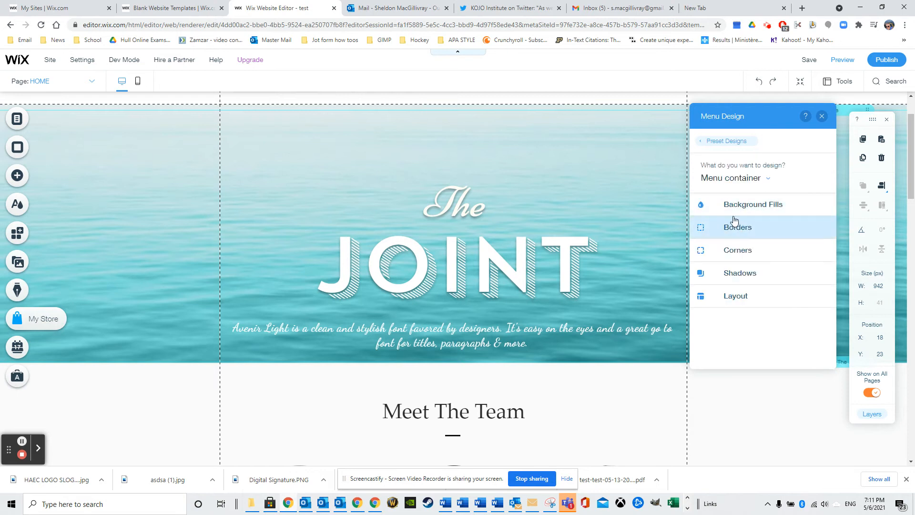
{"action": "left_click", "coordinate": [728, 227]}
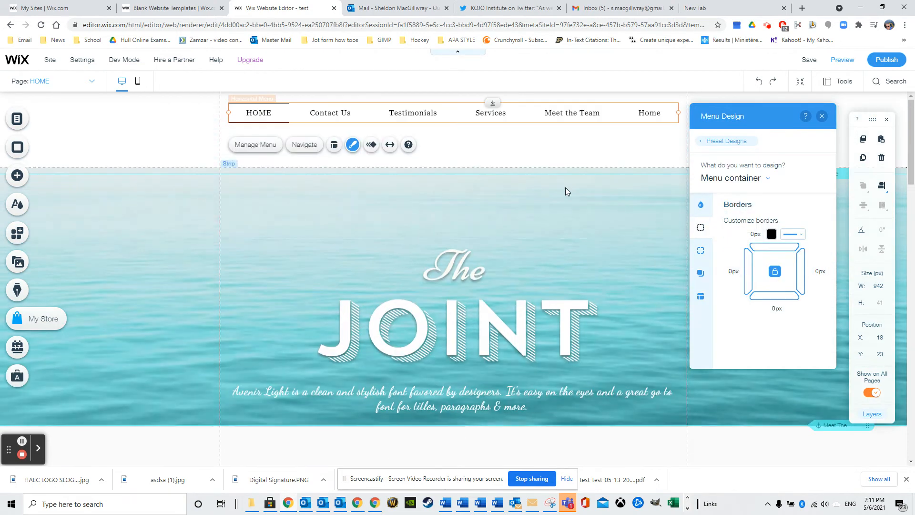
{"action": "left_click", "coordinate": [700, 204]}
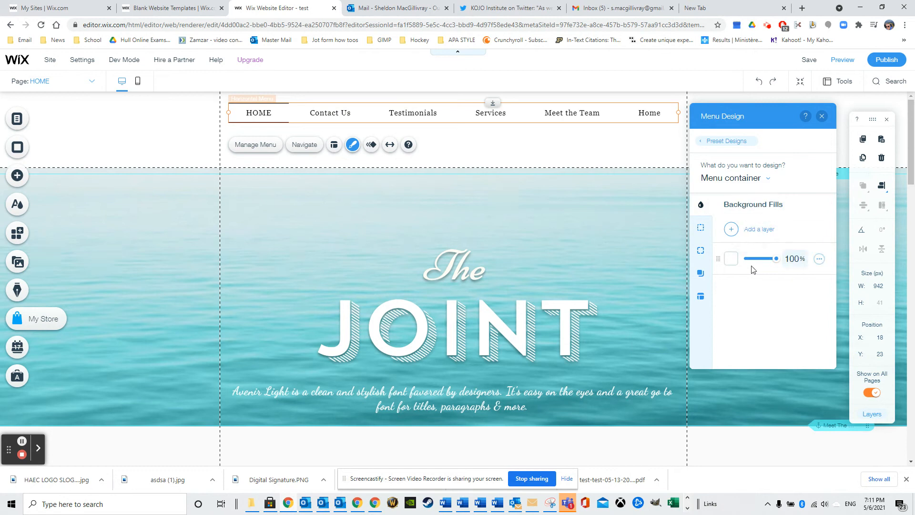
{"action": "left_click", "coordinate": [731, 260]}
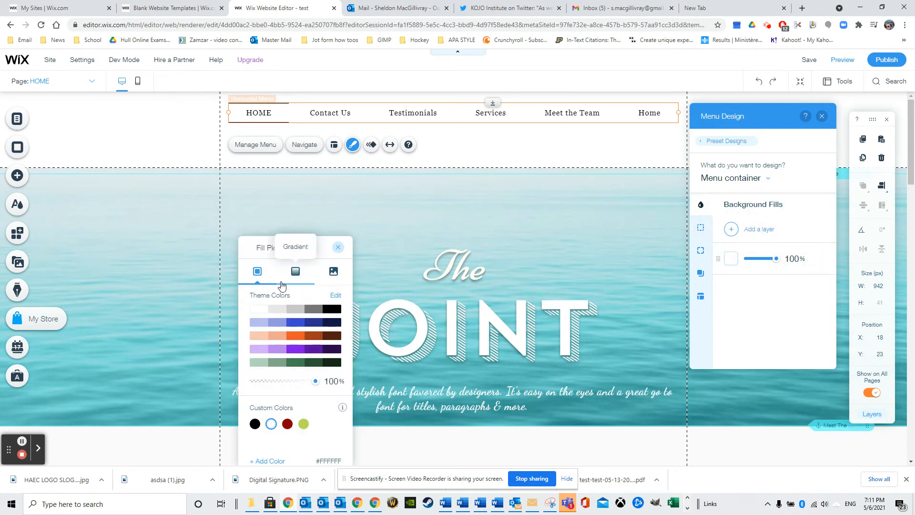
{"action": "left_click", "coordinate": [297, 312]}
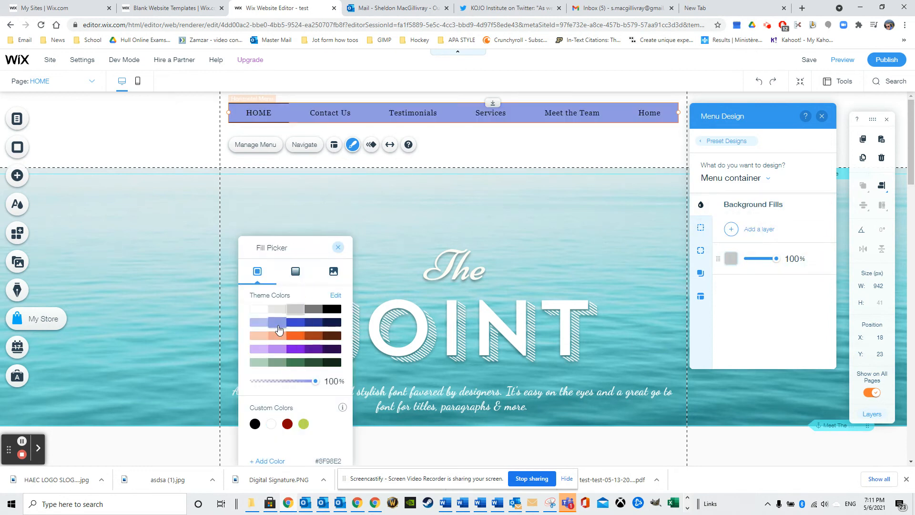
{"action": "left_click", "coordinate": [259, 322]}
{"action": "left_click", "coordinate": [254, 361]}
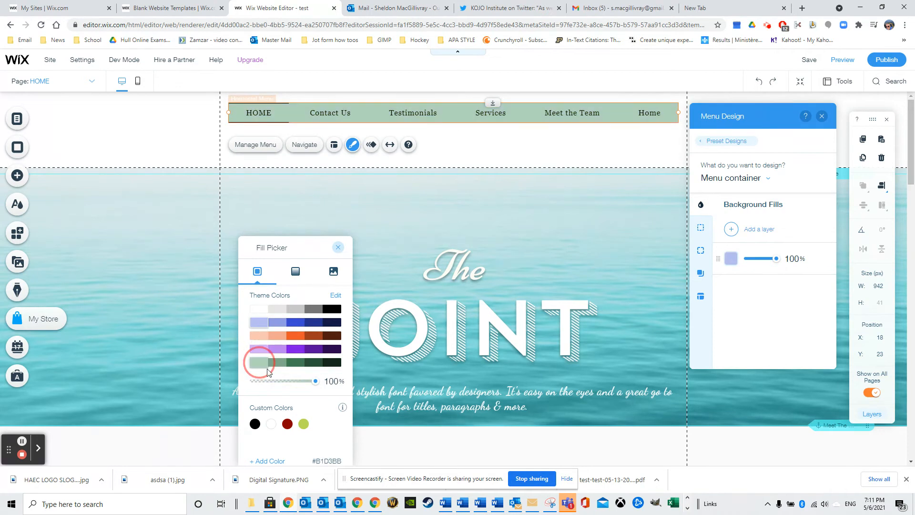
{"action": "left_click", "coordinate": [269, 379]}
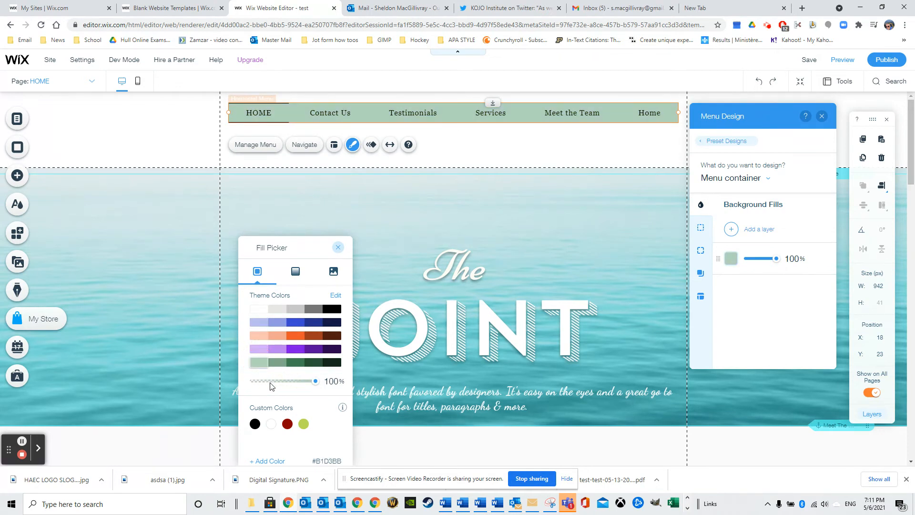
{"action": "left_click_drag", "start_coordinate": [309, 384], "coordinate": [266, 379]}
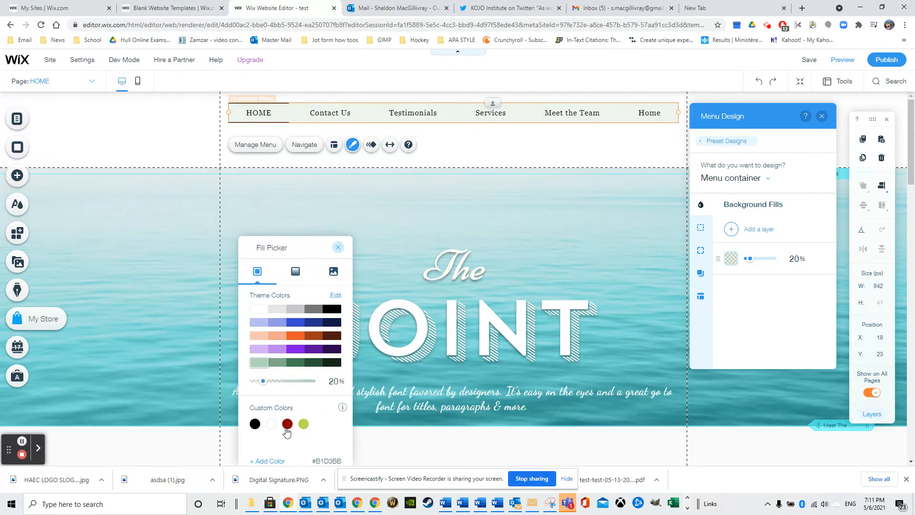
Add the custom light turquoise colour #A4EEEE and apply it as the menu container's background fill
{"action": "left_click", "coordinate": [274, 462]}
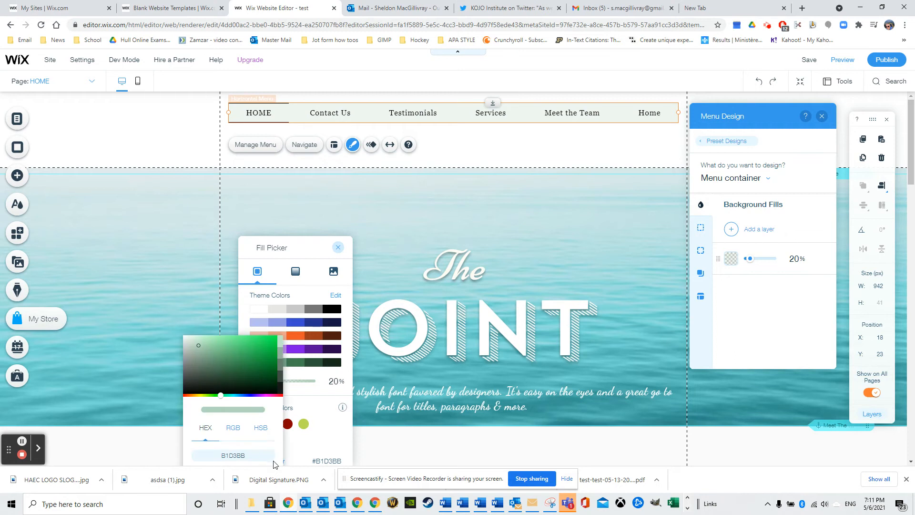
{"action": "left_click", "coordinate": [232, 395]}
{"action": "left_click", "coordinate": [236, 393]}
{"action": "left_click", "coordinate": [224, 342]}
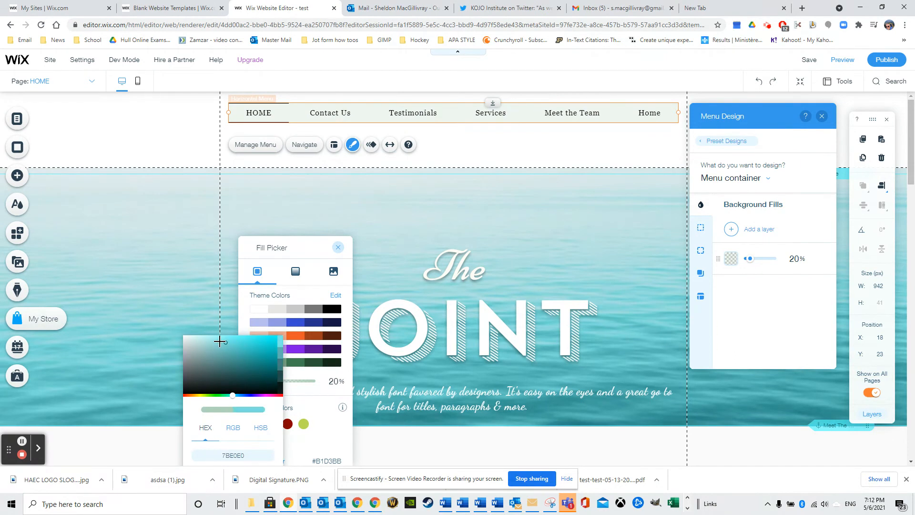
{"action": "left_click", "coordinate": [215, 339]}
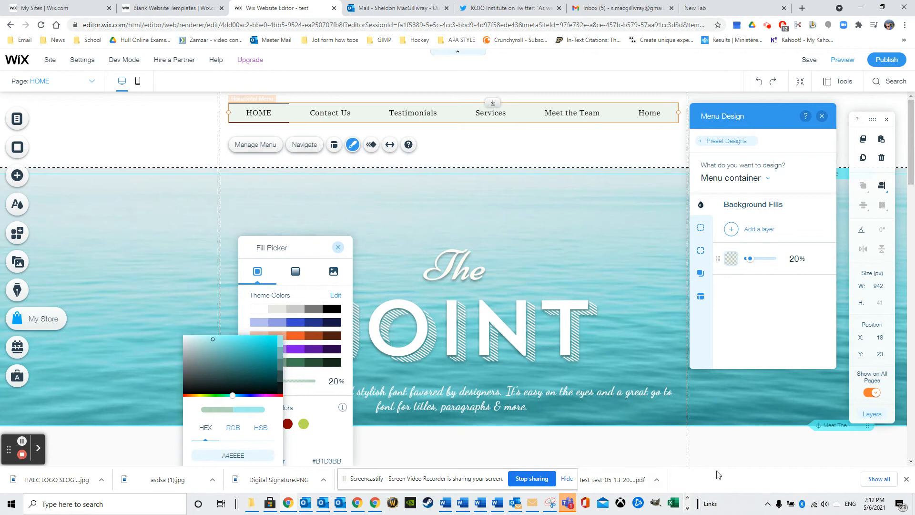
{"action": "left_click", "coordinate": [908, 479]}
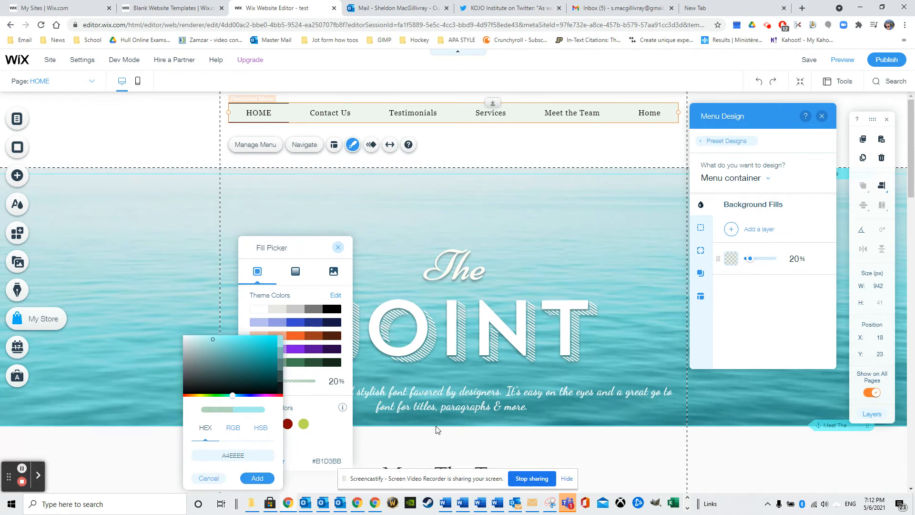
{"action": "left_click", "coordinate": [258, 478]}
{"action": "left_click", "coordinate": [524, 147]}
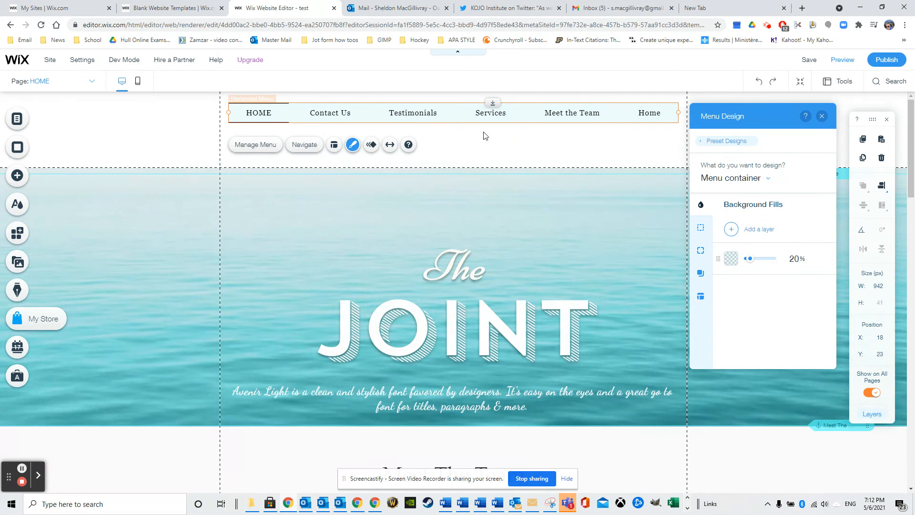
{"action": "left_click", "coordinate": [569, 149]}
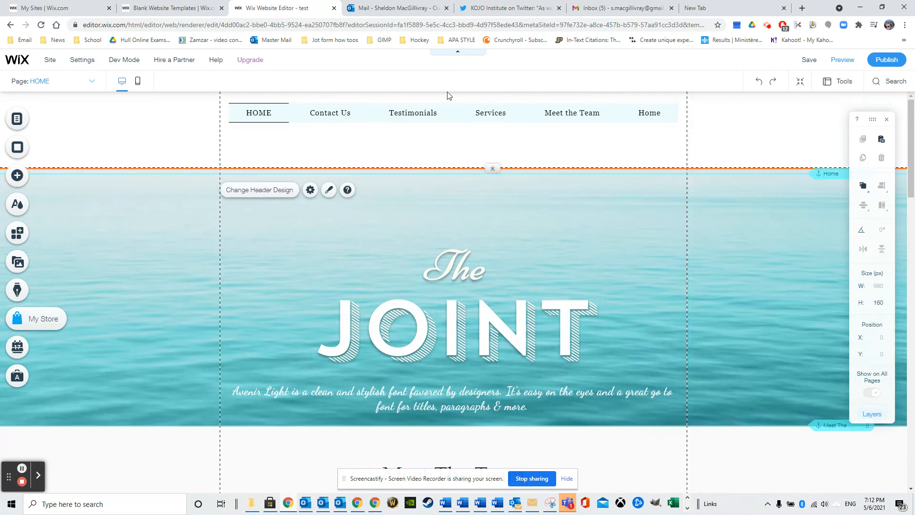
Customize the horizontal menu container's borders with a solid line in the white theme colour #FFFFFF at 1 px
{"action": "left_click", "coordinate": [391, 105]}
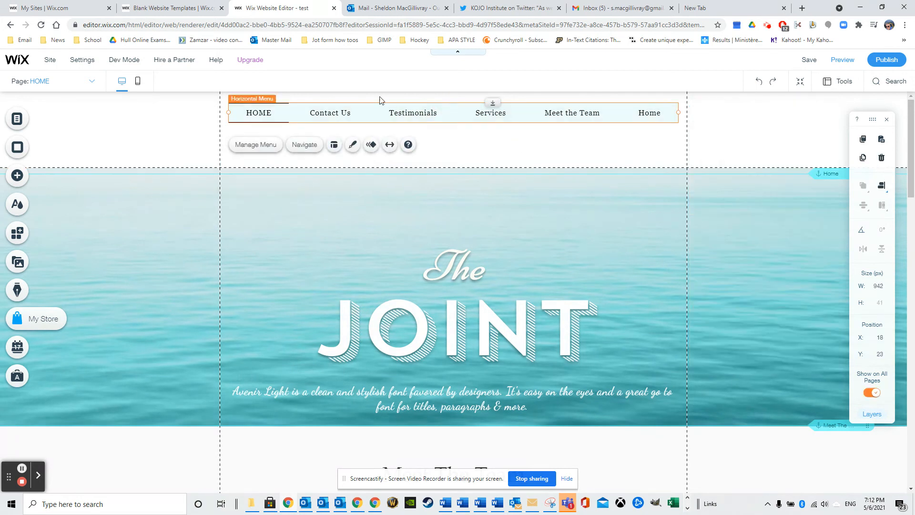
{"action": "left_click", "coordinate": [353, 146]}
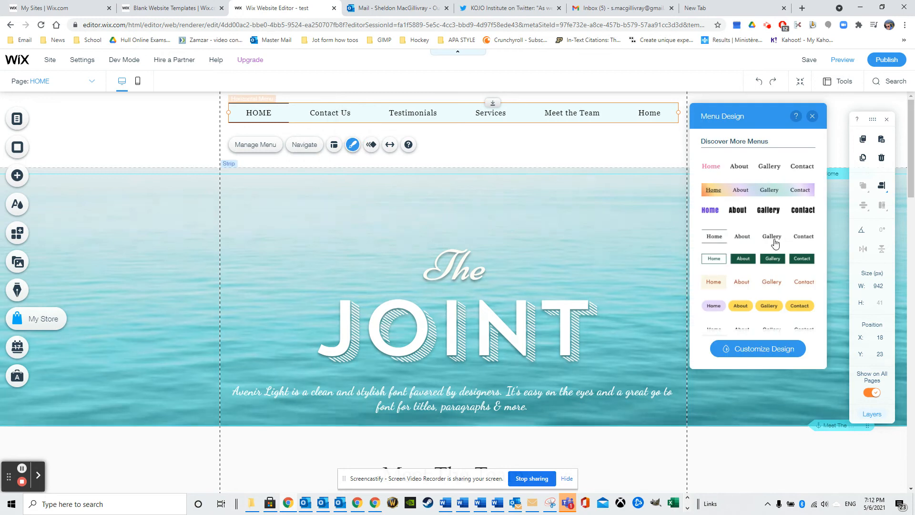
{"action": "left_click", "coordinate": [774, 348]}
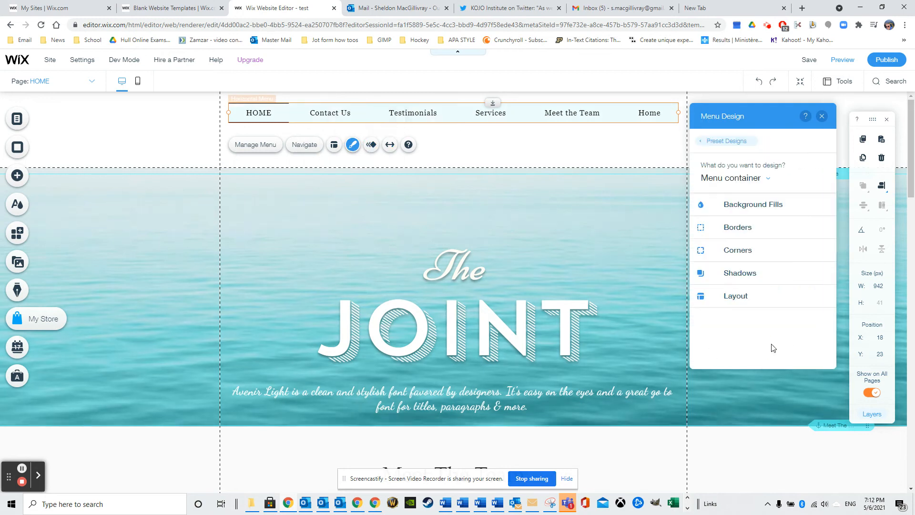
{"action": "left_click", "coordinate": [772, 237]}
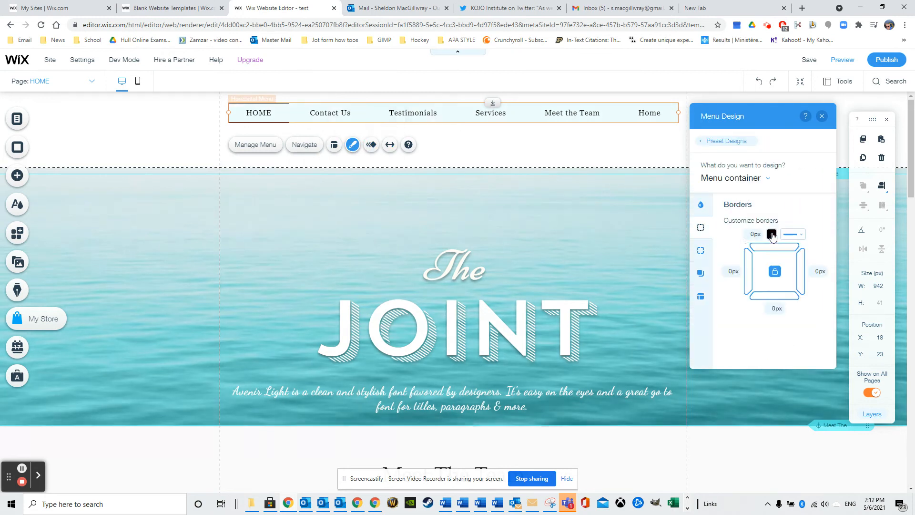
{"action": "left_click", "coordinate": [792, 235]}
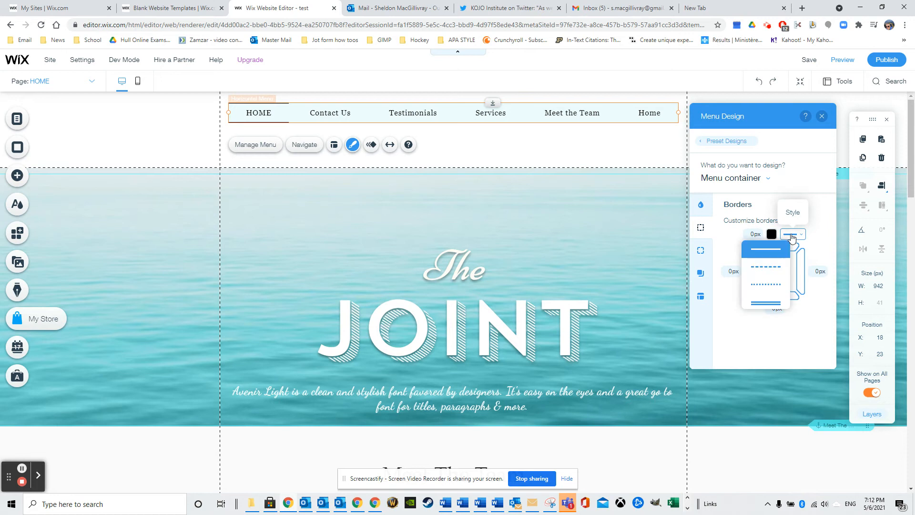
{"action": "left_click", "coordinate": [777, 249]}
{"action": "left_click", "coordinate": [786, 235]}
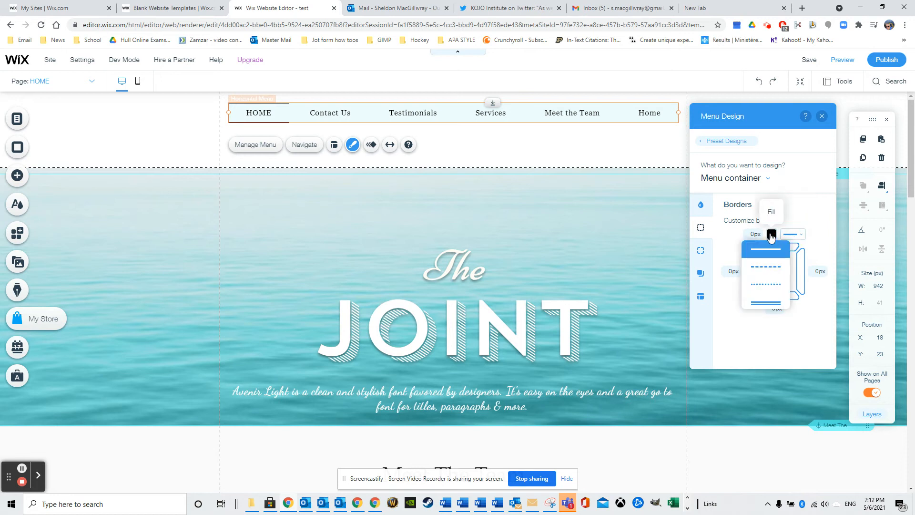
{"action": "left_click", "coordinate": [772, 234]}
{"action": "left_click", "coordinate": [259, 314]}
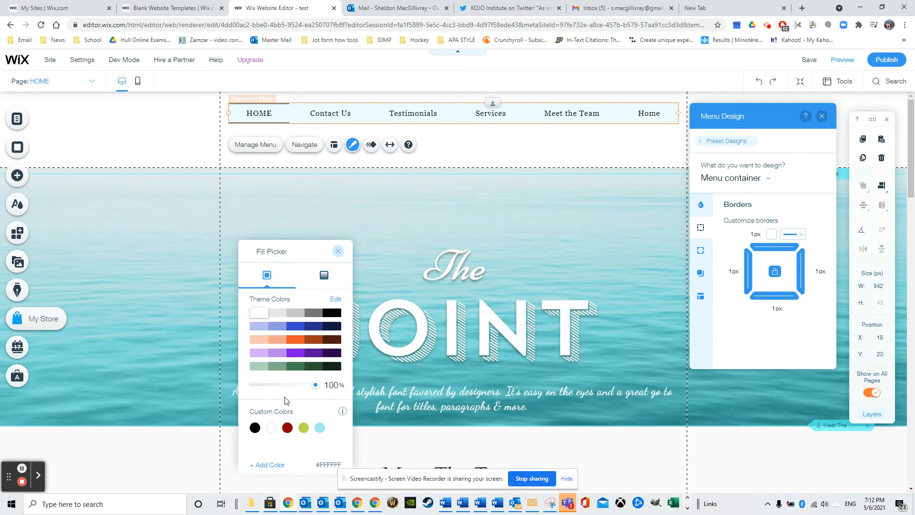
{"action": "left_click", "coordinate": [564, 151]}
{"action": "left_click", "coordinate": [584, 151]}
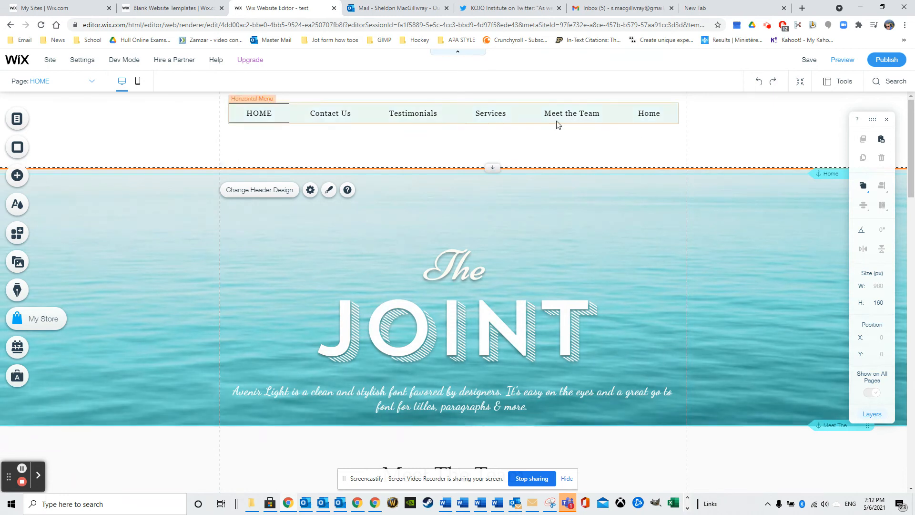
Stretch the header's horizontal menu on both sides to the page guides, starting at X 0
{"action": "left_click", "coordinate": [232, 112]}
{"action": "left_click_drag", "start_coordinate": [230, 112], "coordinate": [222, 112]}
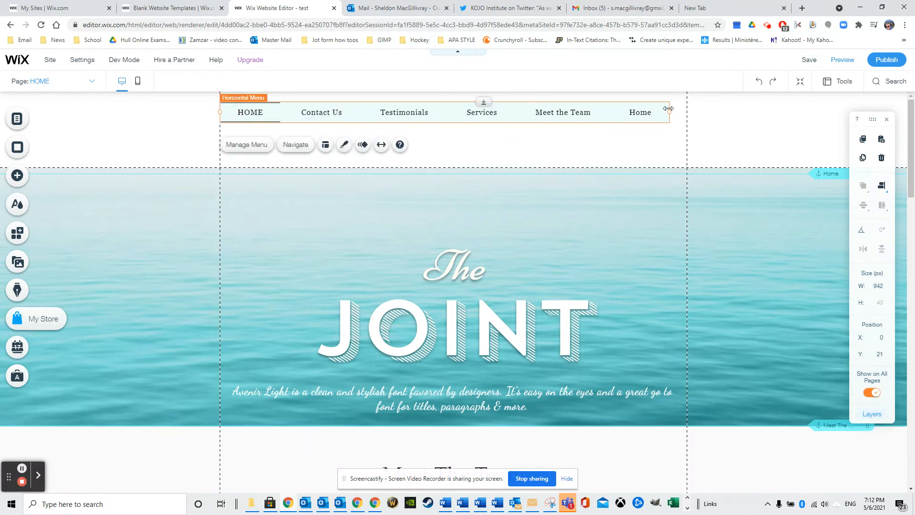
{"action": "left_click_drag", "start_coordinate": [671, 113], "coordinate": [689, 112]}
{"action": "left_click", "coordinate": [751, 153]}
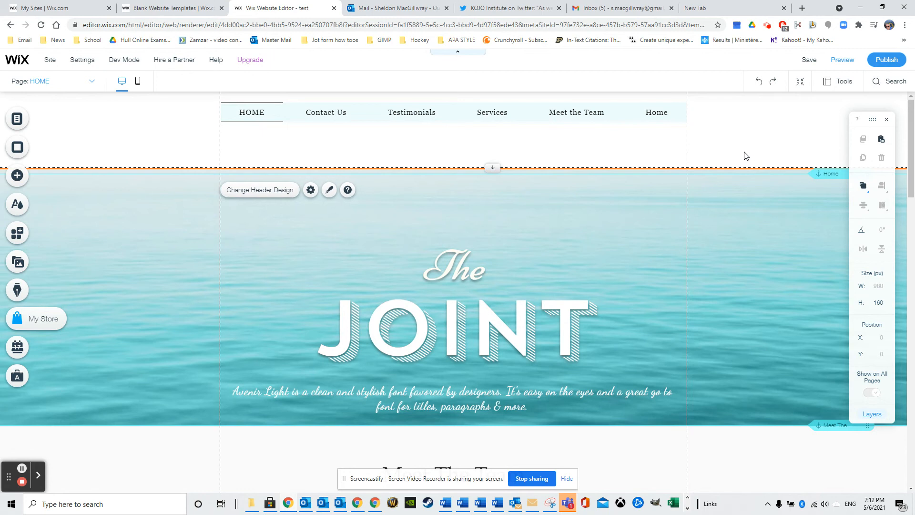
Delete the Home anchor above the welcome strip
{"action": "scroll", "coordinate": [510, 309], "scroll_direction": "down", "scroll_amount": 14}
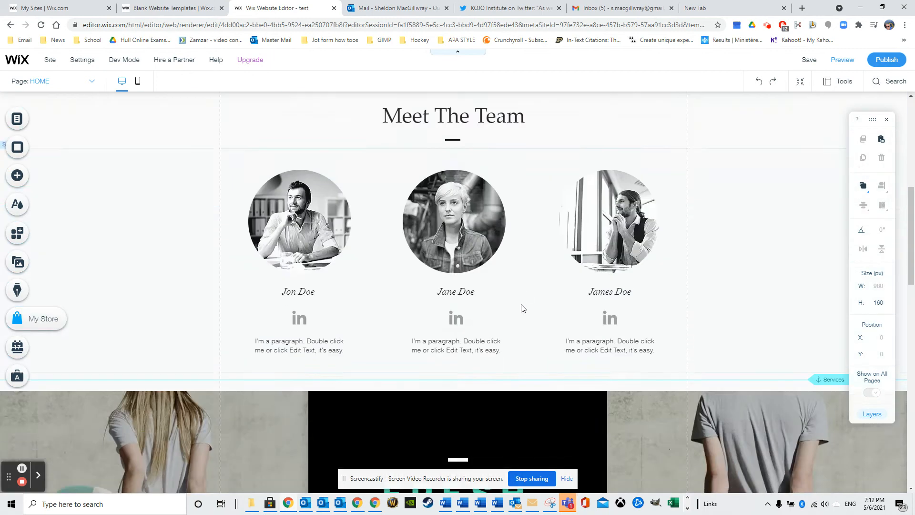
{"action": "scroll", "coordinate": [524, 299], "scroll_direction": "up", "scroll_amount": 7}
{"action": "scroll", "coordinate": [521, 302], "scroll_direction": "up", "scroll_amount": 7}
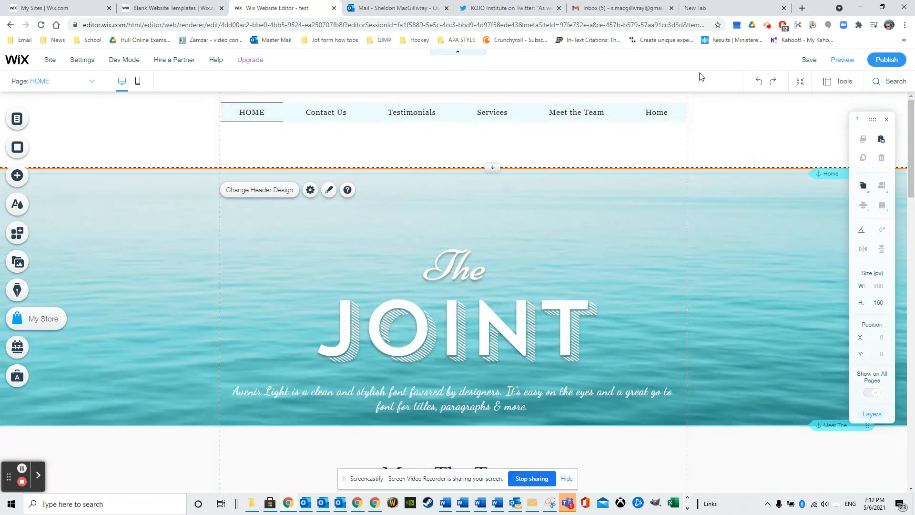
{"action": "left_click", "coordinate": [820, 176]}
{"action": "right_click", "coordinate": [820, 175]}
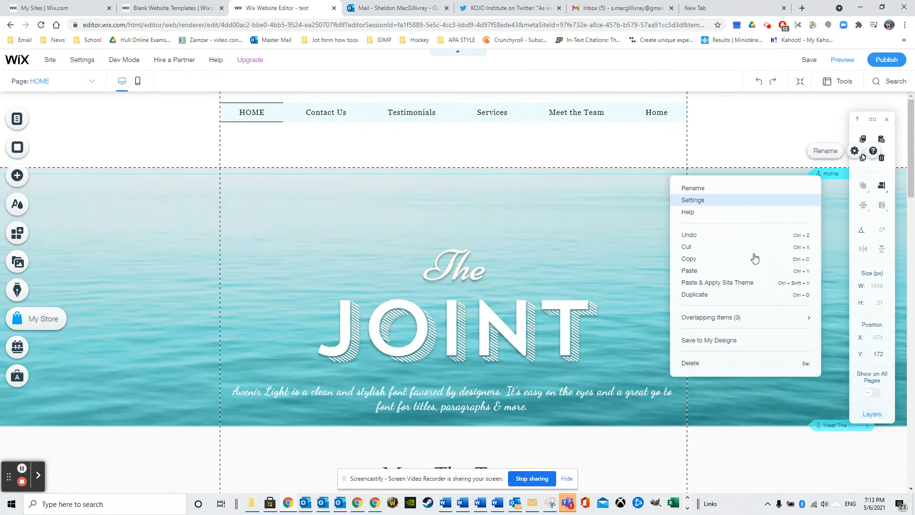
{"action": "left_click", "coordinate": [718, 364]}
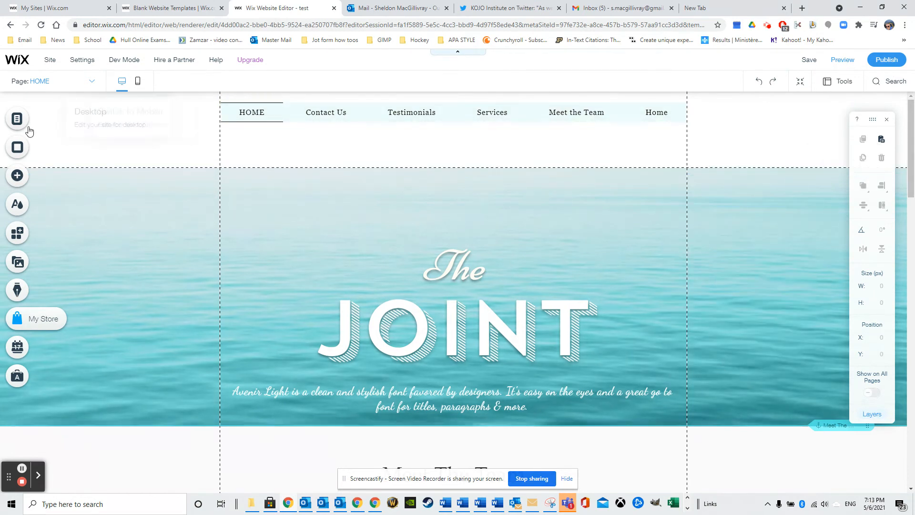
Delete the Home anchor link from the site menu, keeping the HOME page entry
{"action": "left_click", "coordinate": [17, 118]}
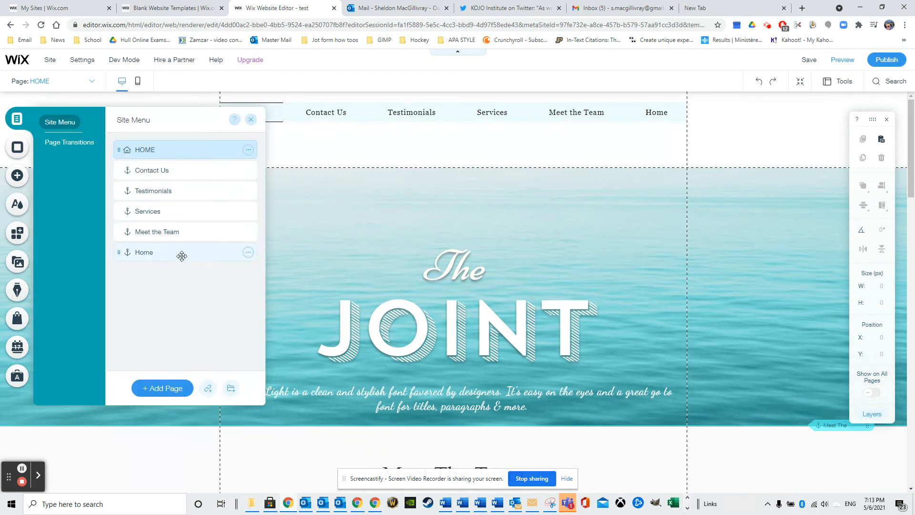
{"action": "left_click", "coordinate": [246, 257]}
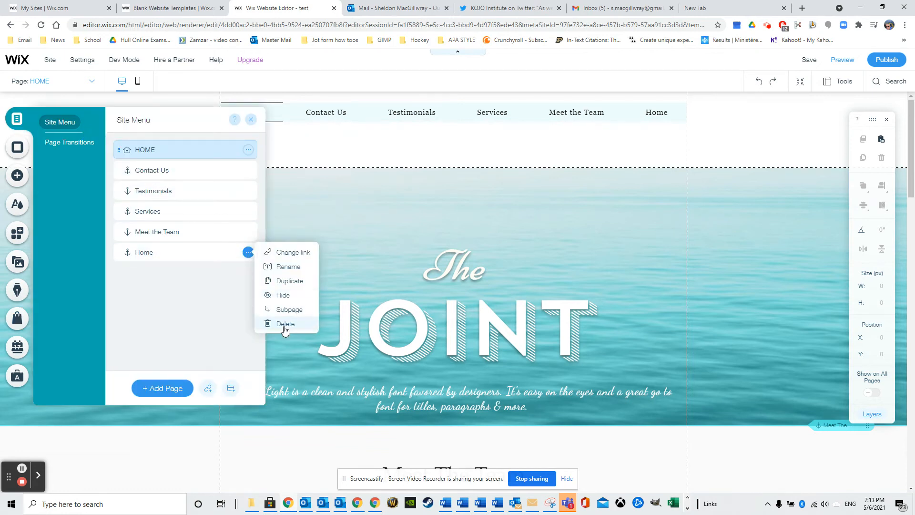
{"action": "left_click", "coordinate": [284, 328]}
{"action": "left_click", "coordinate": [748, 141]}
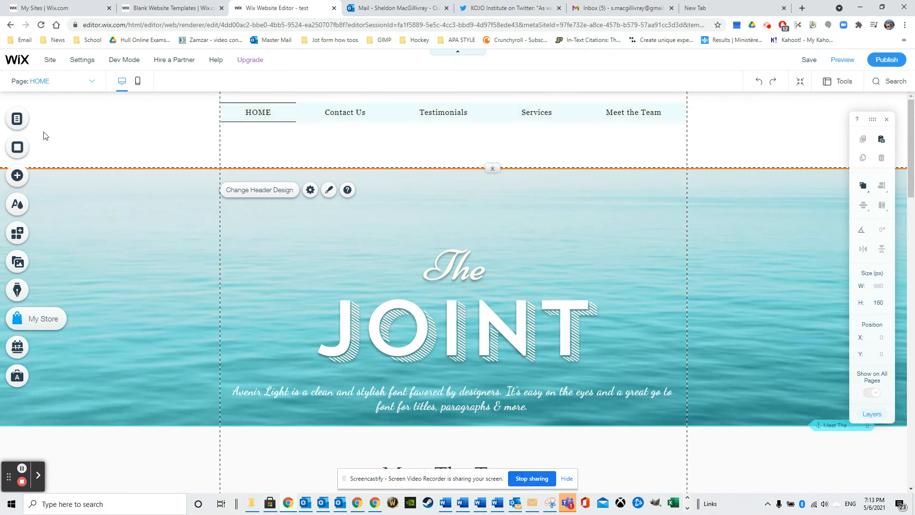
Move the Contact Us link to the end of the site menu
{"action": "left_click", "coordinate": [17, 119]}
{"action": "left_click_drag", "start_coordinate": [172, 171], "coordinate": [164, 232]}
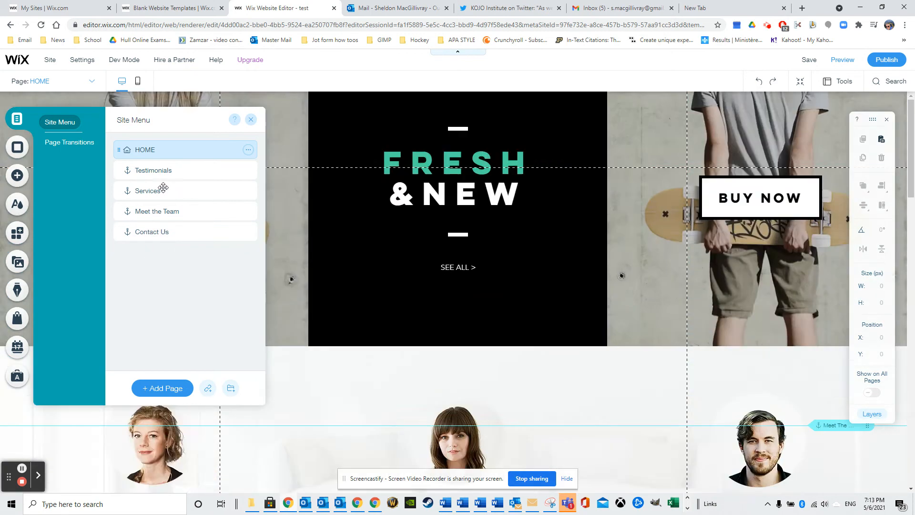
{"action": "scroll", "coordinate": [528, 245], "scroll_direction": "up", "scroll_amount": 10}
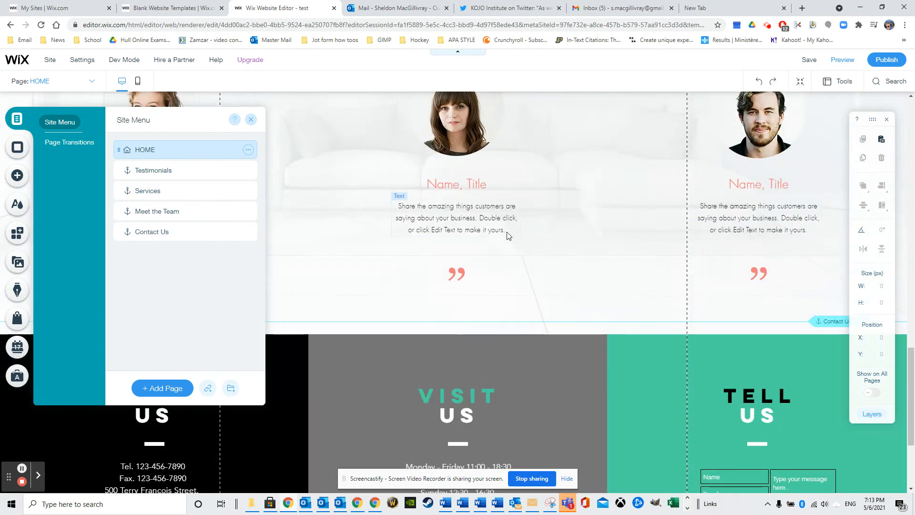
{"action": "scroll", "coordinate": [494, 237], "scroll_direction": "down", "scroll_amount": 2}
Reorder the remaining site menu links to match the page: Meet the Team, Services, Testimonials, ahead of Contact Us
{"action": "left_click_drag", "start_coordinate": [166, 171], "coordinate": [160, 211]}
{"action": "scroll", "coordinate": [445, 190], "scroll_direction": "up", "scroll_amount": 7}
{"action": "scroll", "coordinate": [437, 198], "scroll_direction": "up", "scroll_amount": 2}
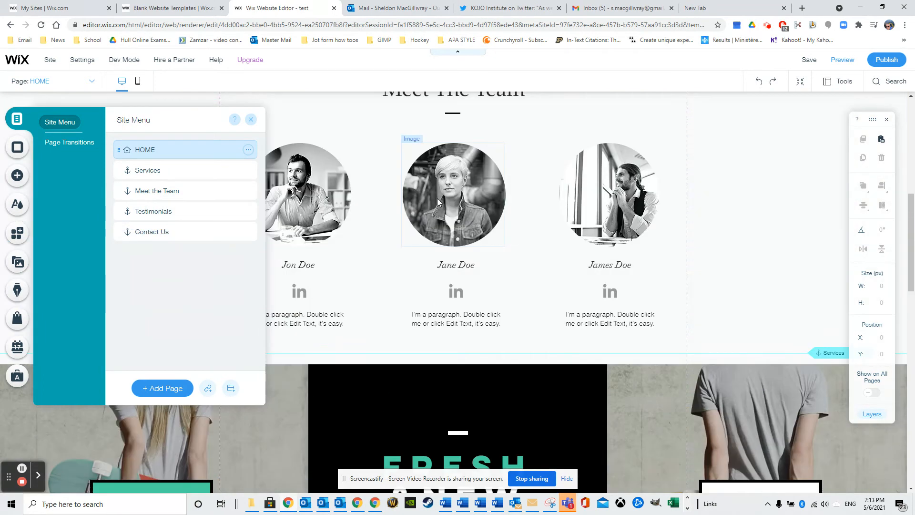
{"action": "left_click_drag", "start_coordinate": [177, 176], "coordinate": [179, 191]}
{"action": "scroll", "coordinate": [458, 210], "scroll_direction": "up", "scroll_amount": 8}
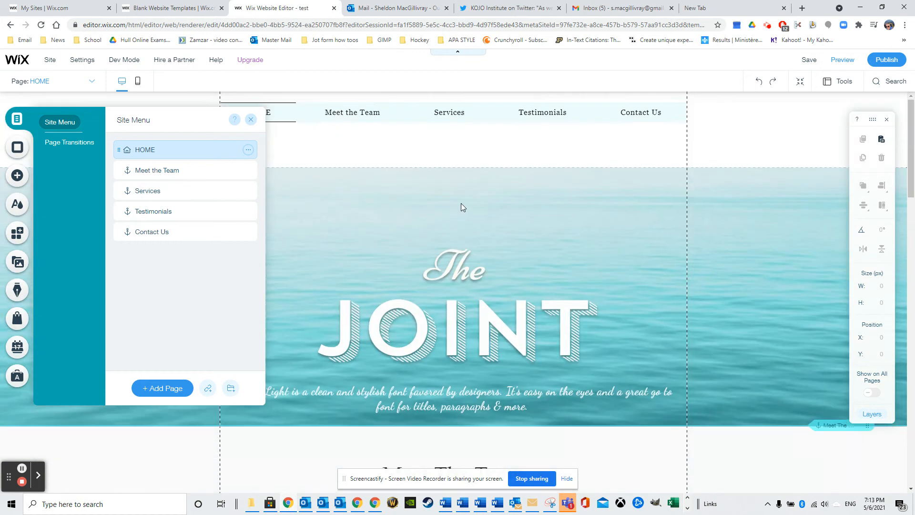
{"action": "scroll", "coordinate": [473, 238], "scroll_direction": "down", "scroll_amount": 7}
{"action": "scroll", "coordinate": [476, 252], "scroll_direction": "up", "scroll_amount": 4}
{"action": "scroll", "coordinate": [458, 236], "scroll_direction": "up", "scroll_amount": 3}
{"action": "left_click", "coordinate": [711, 119]}
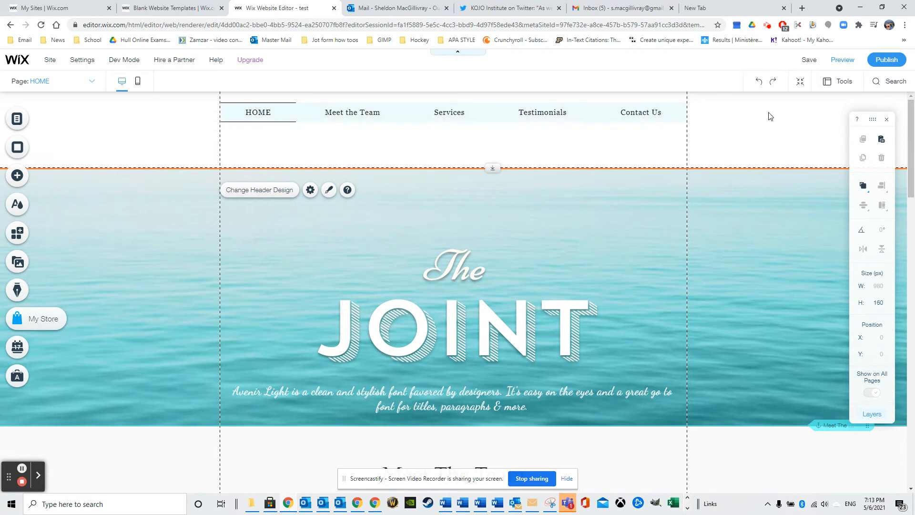
Preview the site and look through the home page from the header to the testimonials
{"action": "left_click", "coordinate": [837, 62]}
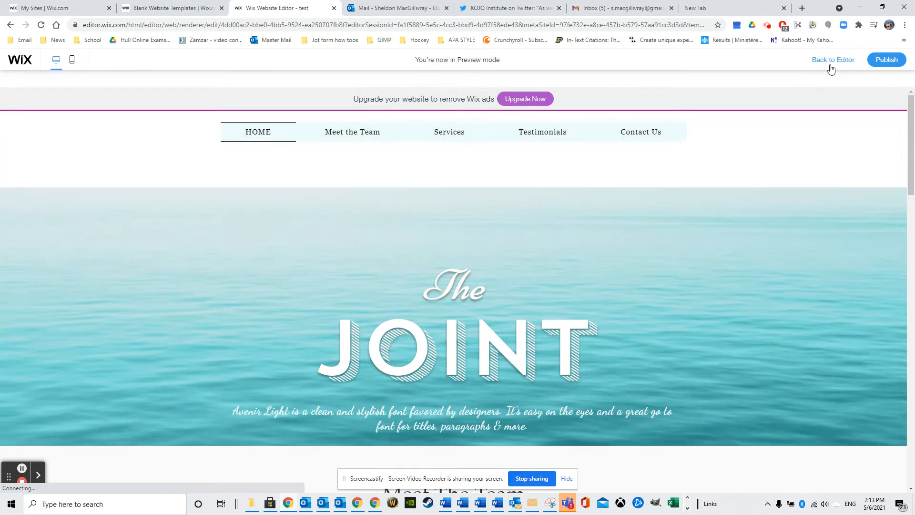
{"action": "scroll", "coordinate": [596, 278], "scroll_direction": "down", "scroll_amount": 10}
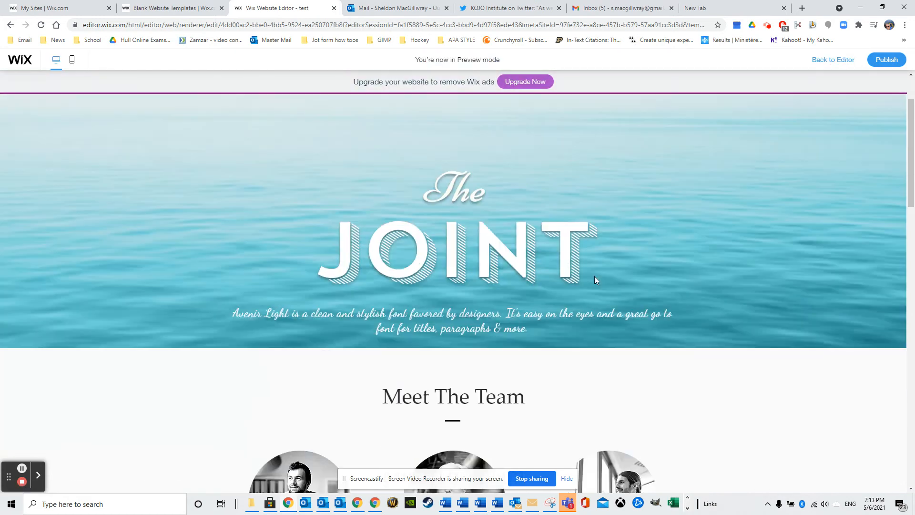
{"action": "scroll", "coordinate": [591, 279], "scroll_direction": "down", "scroll_amount": 15}
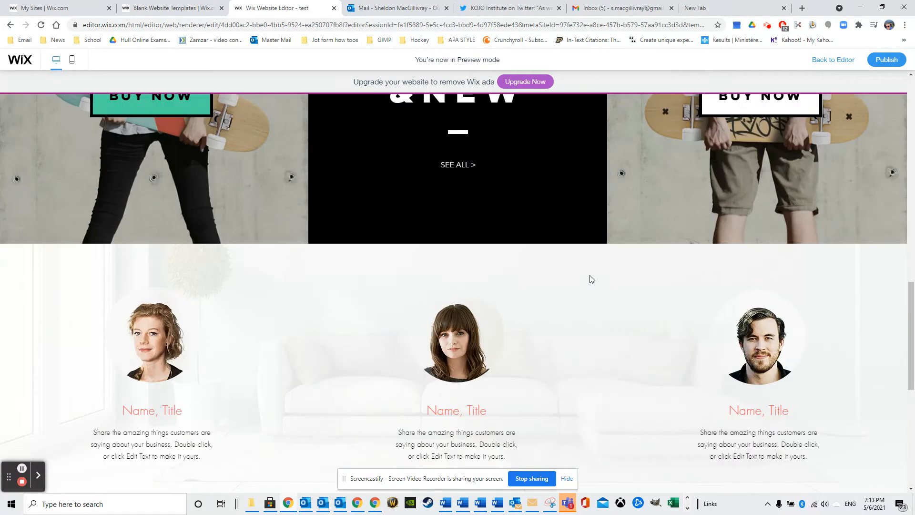
{"action": "scroll", "coordinate": [585, 285], "scroll_direction": "up", "scroll_amount": 5}
{"action": "scroll", "coordinate": [585, 290], "scroll_direction": "up", "scroll_amount": 15}
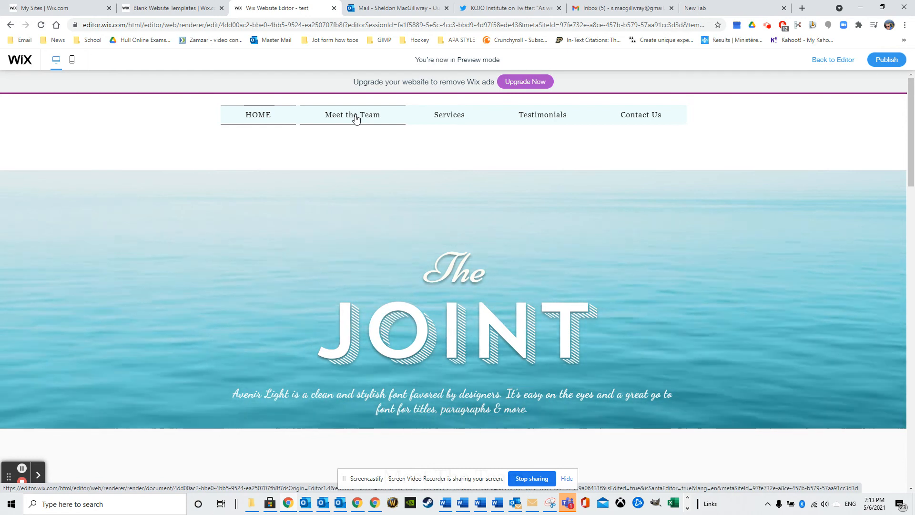
Test the Meet the Team, Services, Testimonials and Contact Us menu links in the preview
{"action": "left_click", "coordinate": [356, 119]}
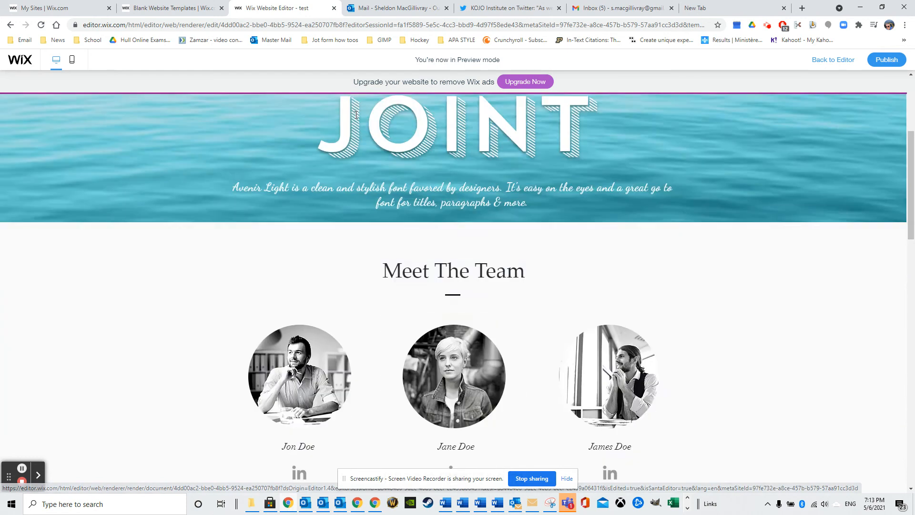
{"action": "scroll", "coordinate": [517, 149], "scroll_direction": "up", "scroll_amount": 3}
{"action": "scroll", "coordinate": [516, 149], "scroll_direction": "up", "scroll_amount": 3}
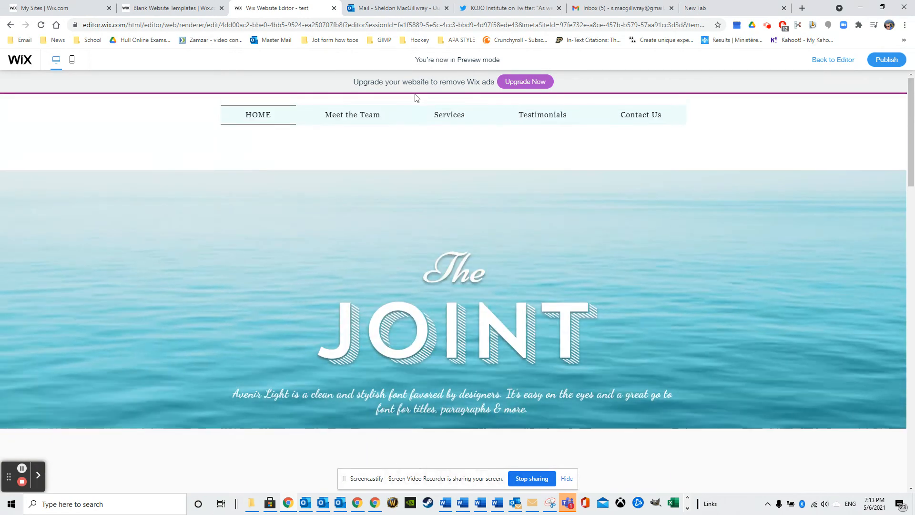
{"action": "scroll", "coordinate": [431, 120], "scroll_direction": "down", "scroll_amount": 2}
{"action": "scroll", "coordinate": [459, 133], "scroll_direction": "up", "scroll_amount": 3}
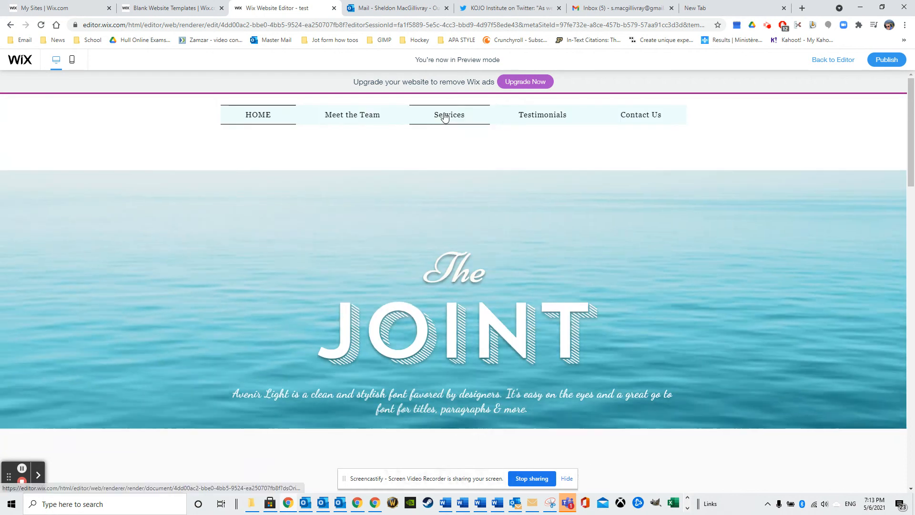
{"action": "left_click", "coordinate": [447, 116]}
{"action": "scroll", "coordinate": [476, 150], "scroll_direction": "up", "scroll_amount": 10}
{"action": "scroll", "coordinate": [476, 150], "scroll_direction": "up", "scroll_amount": 3}
{"action": "left_click", "coordinate": [524, 119]}
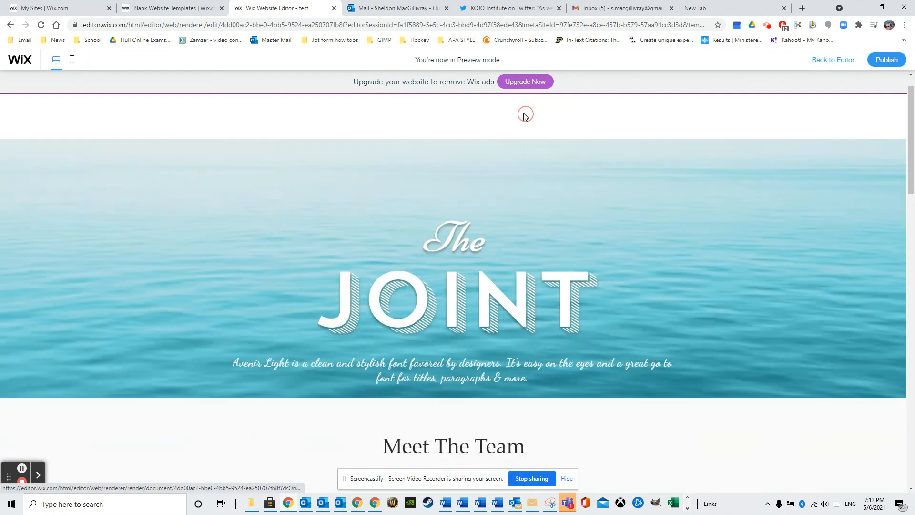
{"action": "scroll", "coordinate": [553, 153], "scroll_direction": "up", "scroll_amount": 15}
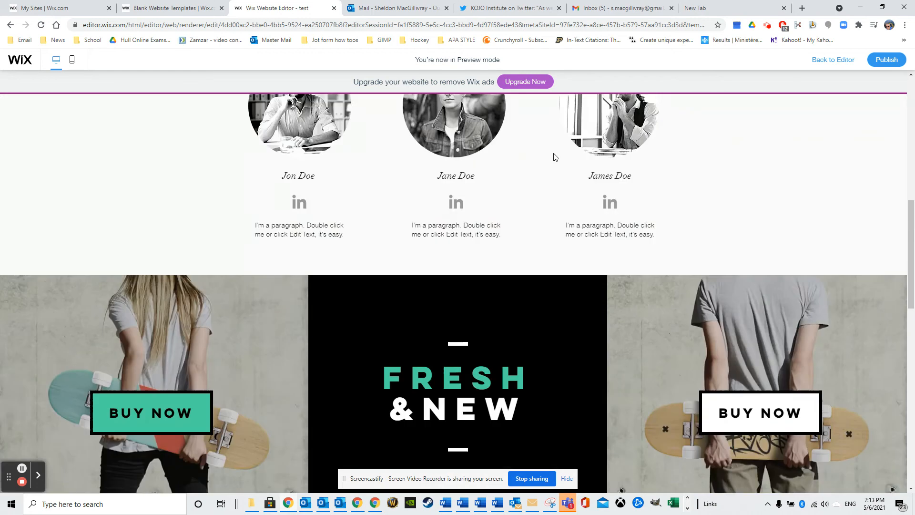
{"action": "scroll", "coordinate": [575, 126], "scroll_direction": "up", "scroll_amount": 2}
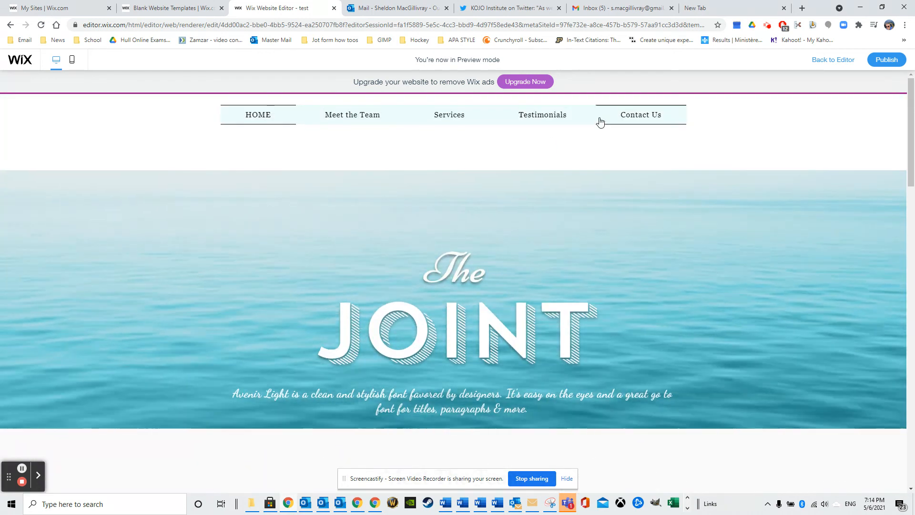
{"action": "left_click", "coordinate": [629, 119]}
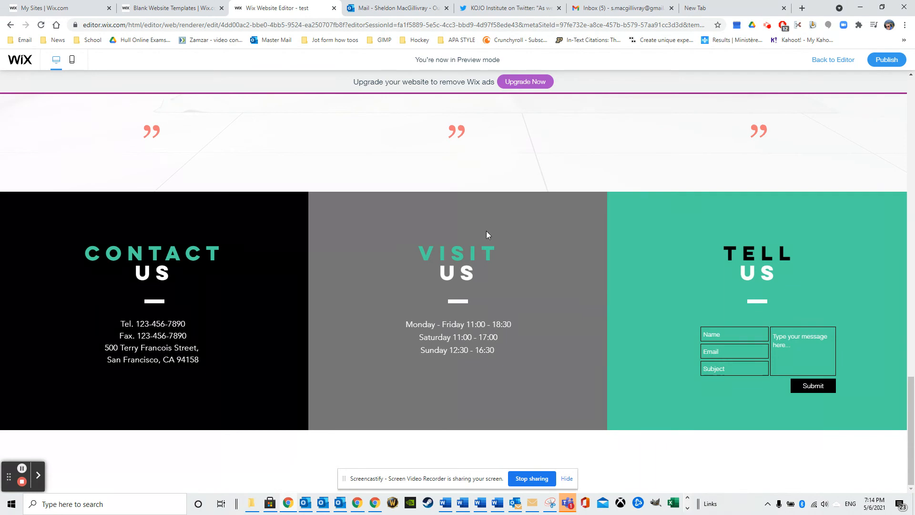
Return to the editor and extend the page height below the Contact Us strip, moving the footer down to about Y 3718
{"action": "left_click", "coordinate": [832, 59]}
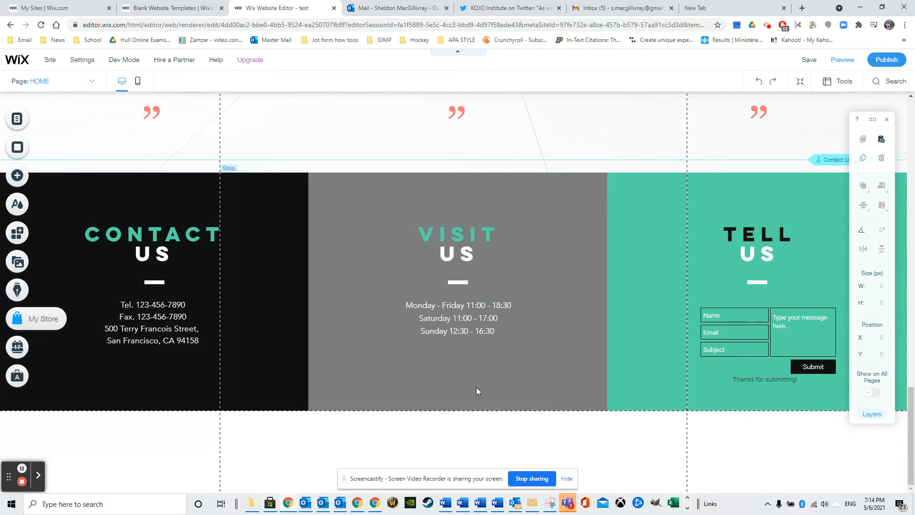
{"action": "left_click", "coordinate": [457, 424]}
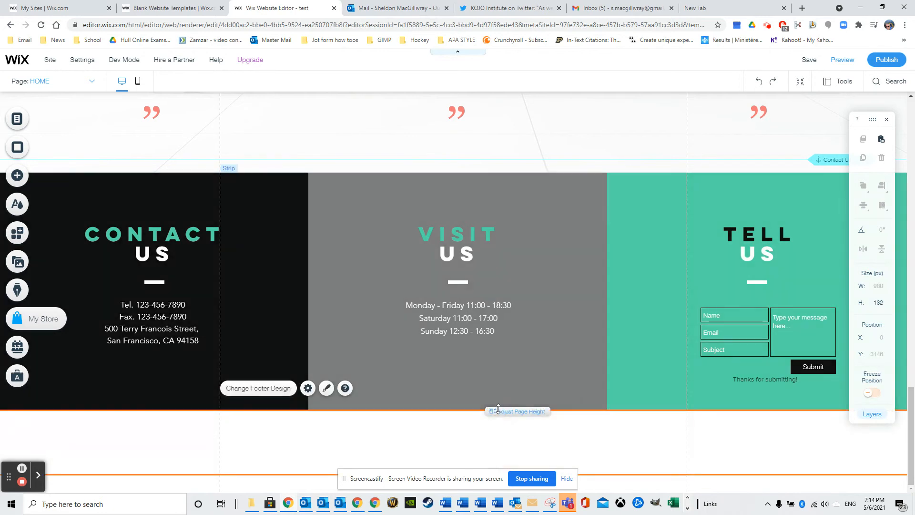
{"action": "left_click", "coordinate": [496, 409]}
{"action": "left_click_drag", "start_coordinate": [496, 410], "coordinate": [492, 480]}
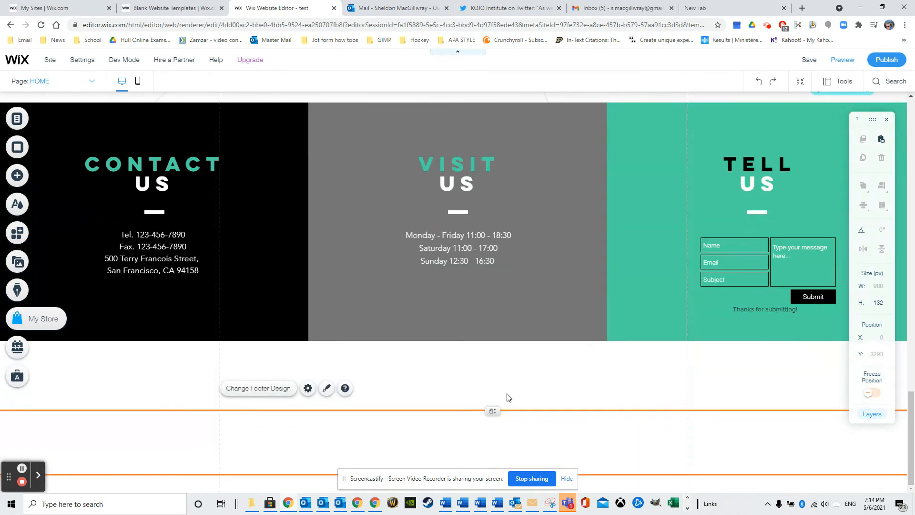
{"action": "left_click_drag", "start_coordinate": [492, 411], "coordinate": [490, 469]}
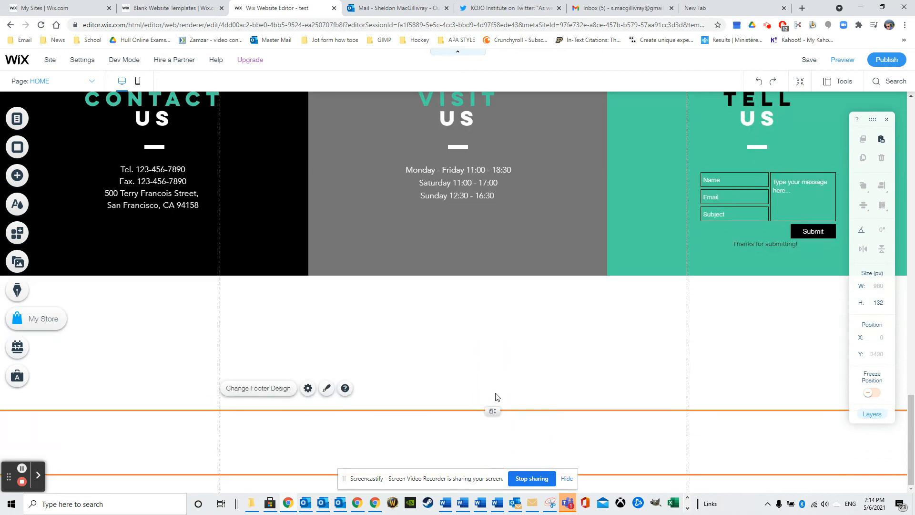
{"action": "left_click_drag", "start_coordinate": [492, 418], "coordinate": [490, 479]}
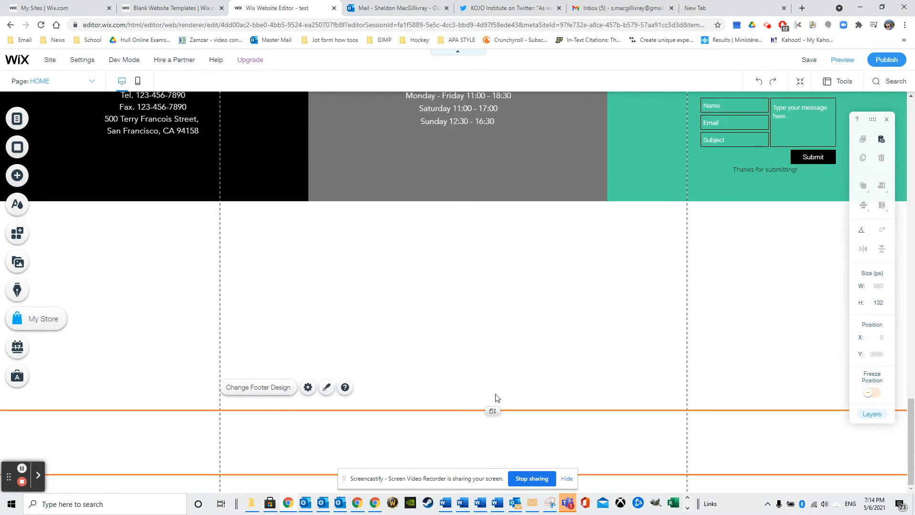
{"action": "left_click_drag", "start_coordinate": [490, 410], "coordinate": [491, 467]}
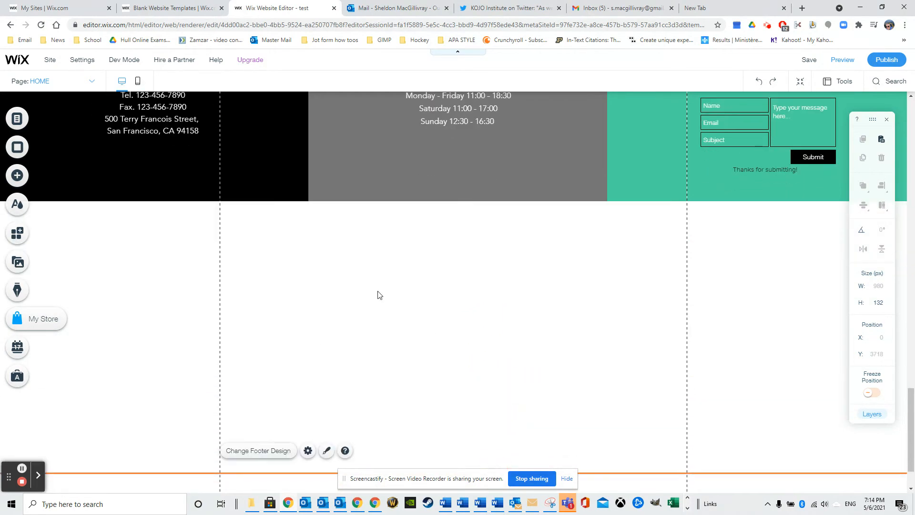
{"action": "scroll", "coordinate": [339, 217], "scroll_direction": "up", "scroll_amount": 3}
{"action": "scroll", "coordinate": [244, 224], "scroll_direction": "down", "scroll_amount": 2}
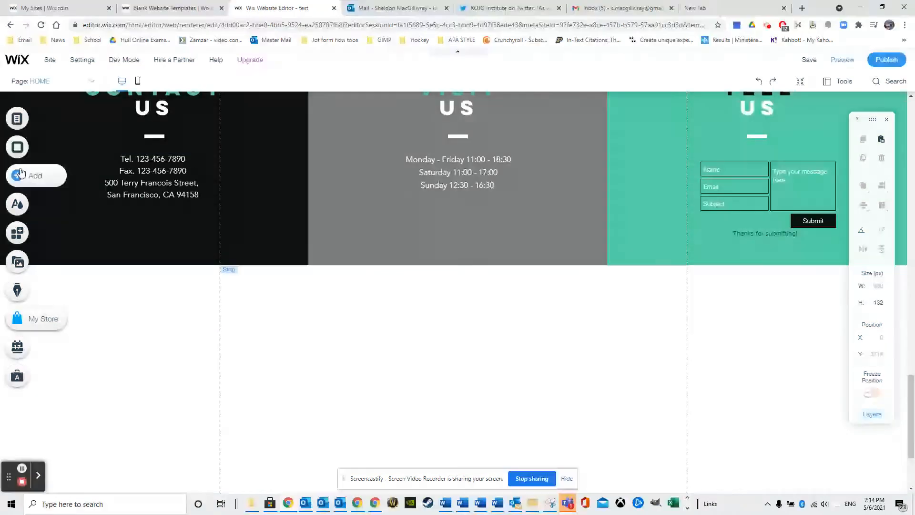
Browse the Gallery, Video & Music, Menu and Embed elements that can be added to the page
{"action": "left_click", "coordinate": [20, 172]}
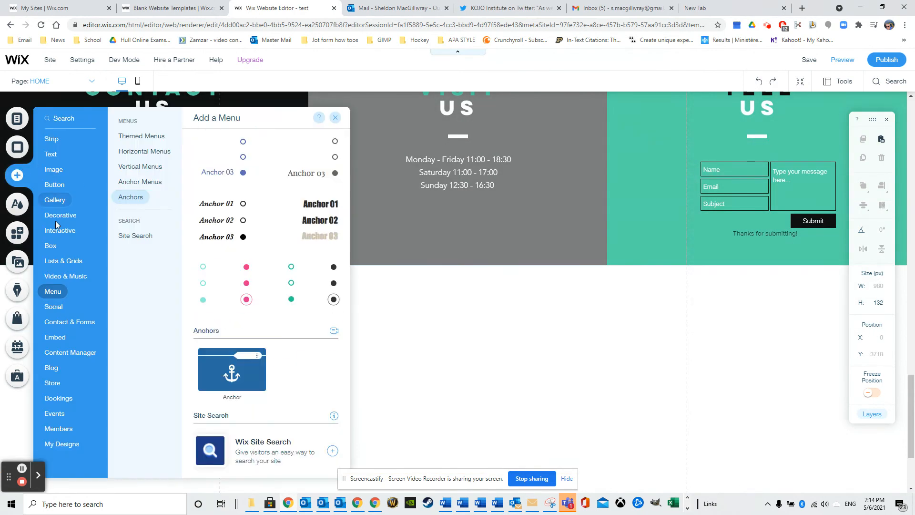
{"action": "left_click", "coordinate": [56, 203]}
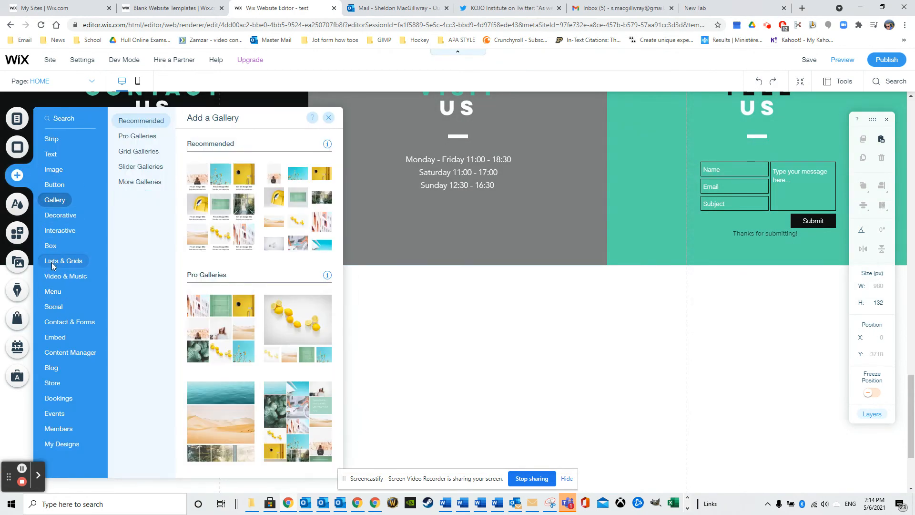
{"action": "left_click", "coordinate": [63, 275]}
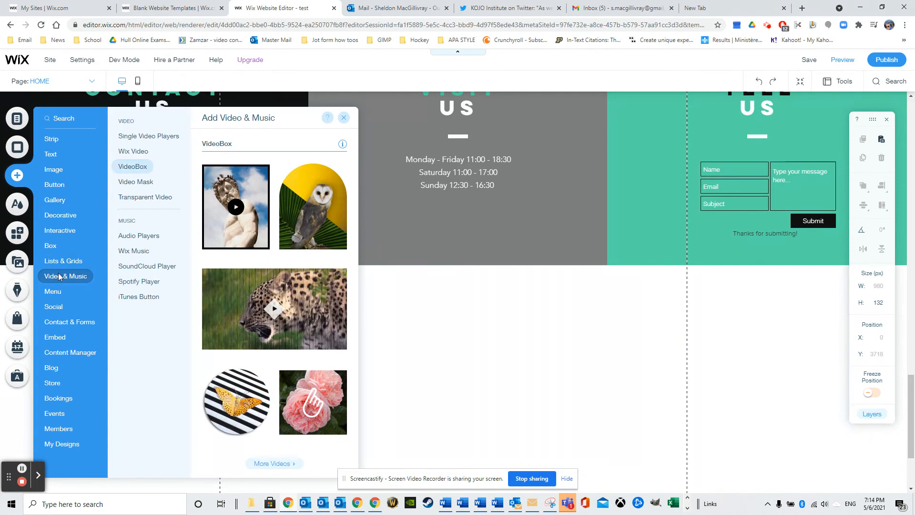
{"action": "left_click", "coordinate": [54, 291]}
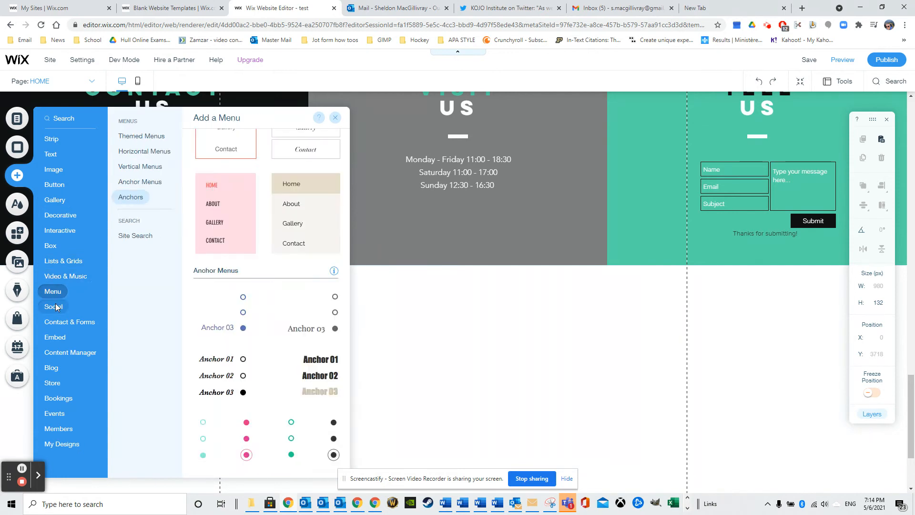
{"action": "left_click", "coordinate": [55, 337]}
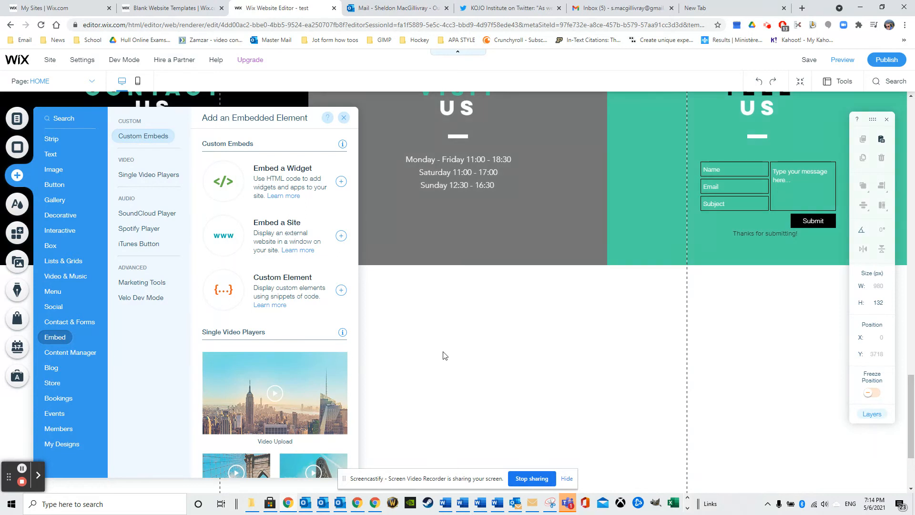
Look through the Content Manager, Blog, Store, Bookings and Events features available for the site
{"action": "left_click", "coordinate": [59, 350]}
{"action": "left_click", "coordinate": [51, 369]}
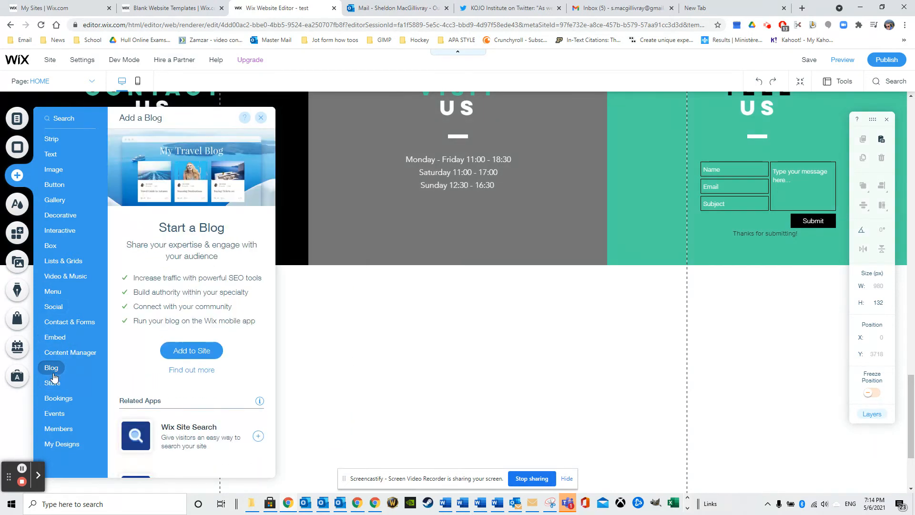
{"action": "left_click", "coordinate": [53, 383]}
{"action": "left_click", "coordinate": [55, 403]}
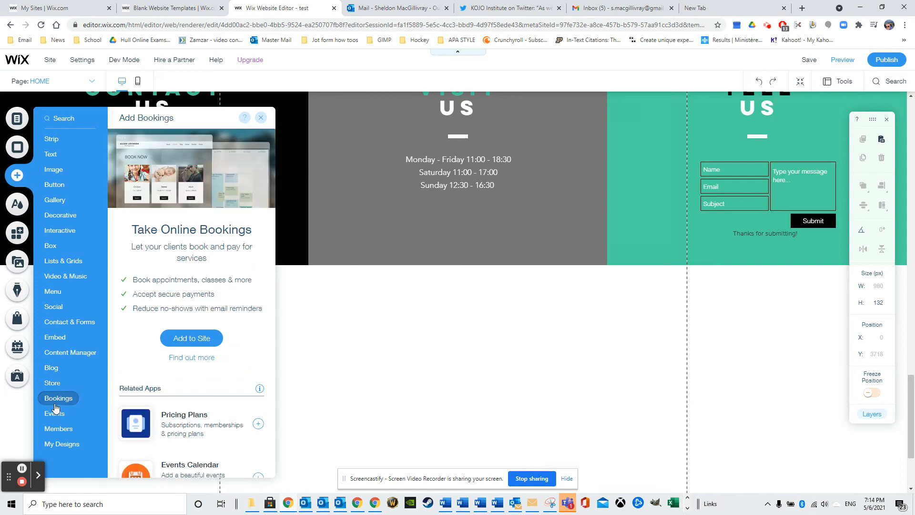
{"action": "scroll", "coordinate": [453, 305], "scroll_direction": "up", "scroll_amount": 4}
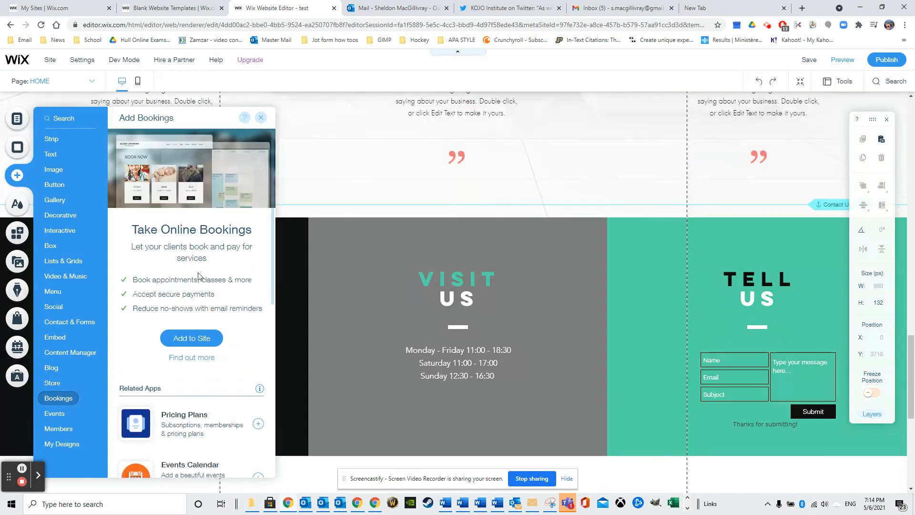
{"action": "scroll", "coordinate": [490, 116], "scroll_direction": "up", "scroll_amount": 10}
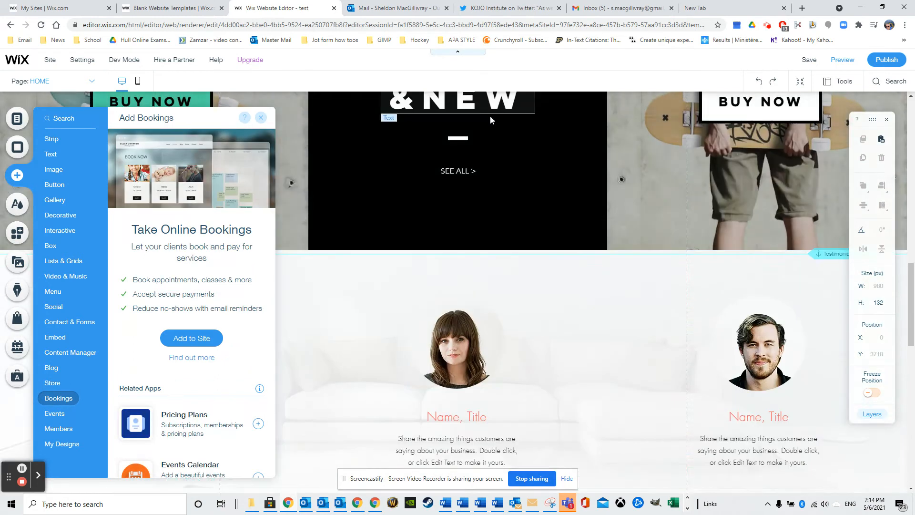
{"action": "scroll", "coordinate": [451, 139], "scroll_direction": "down", "scroll_amount": 10}
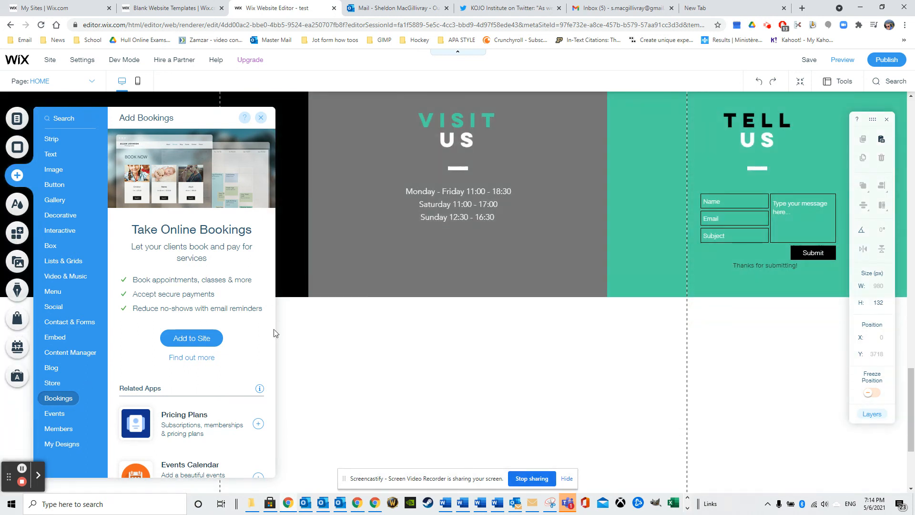
{"action": "left_click", "coordinate": [56, 413]}
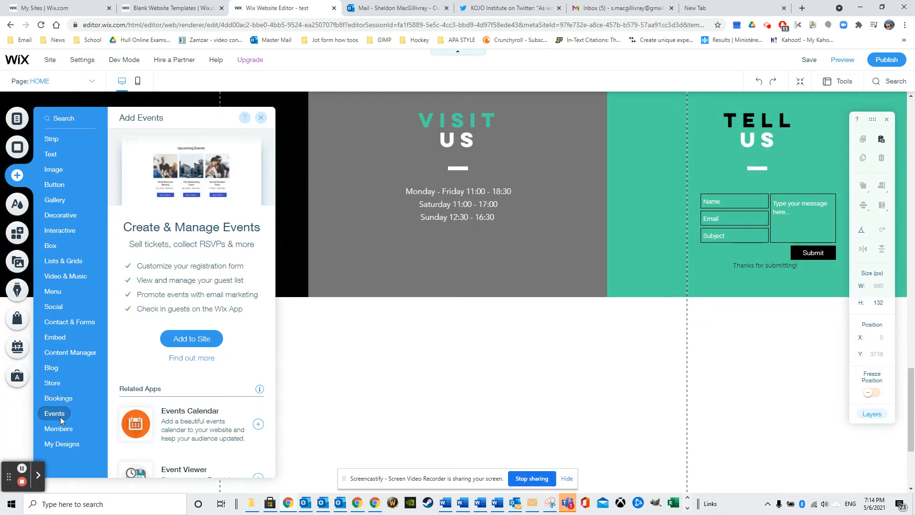
Add a Wix Video channel grid to the empty area below the Contact Us strip, at about Y 3146
{"action": "mouse_move", "coordinate": [67, 260]}
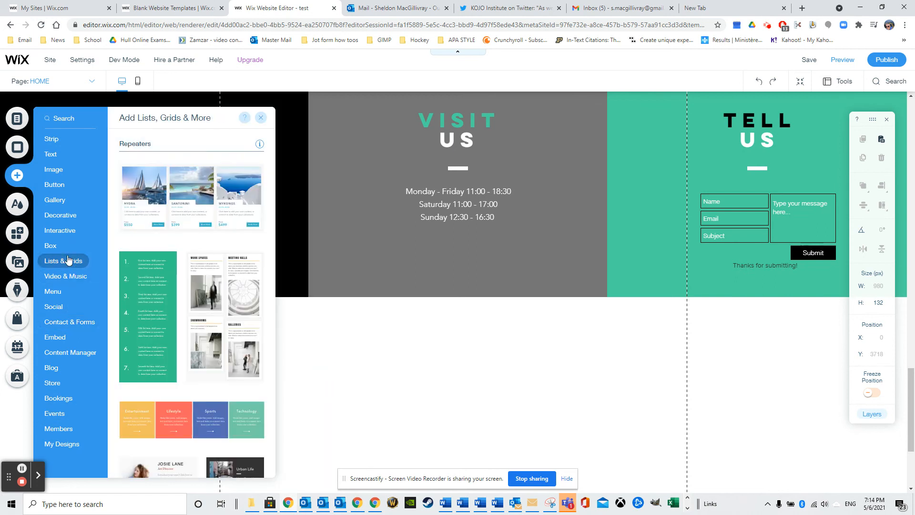
{"action": "mouse_move", "coordinate": [64, 304]}
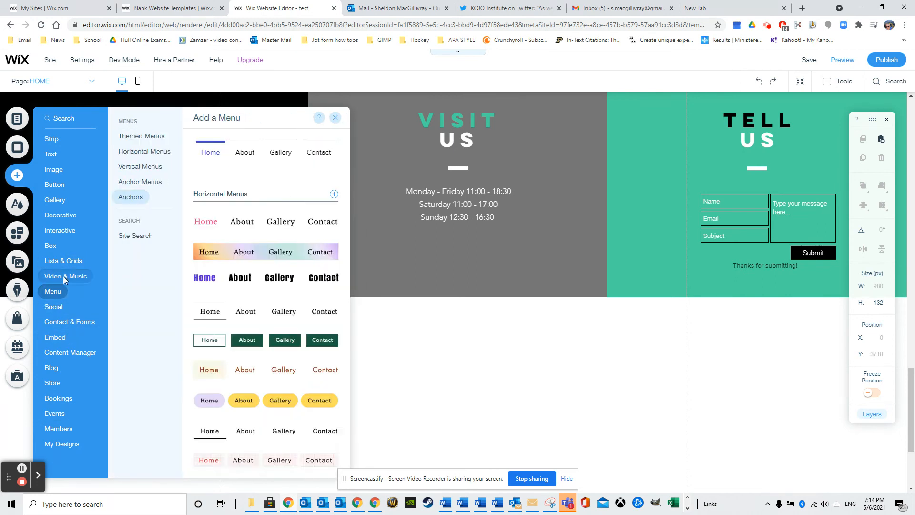
{"action": "mouse_move", "coordinate": [67, 276]}
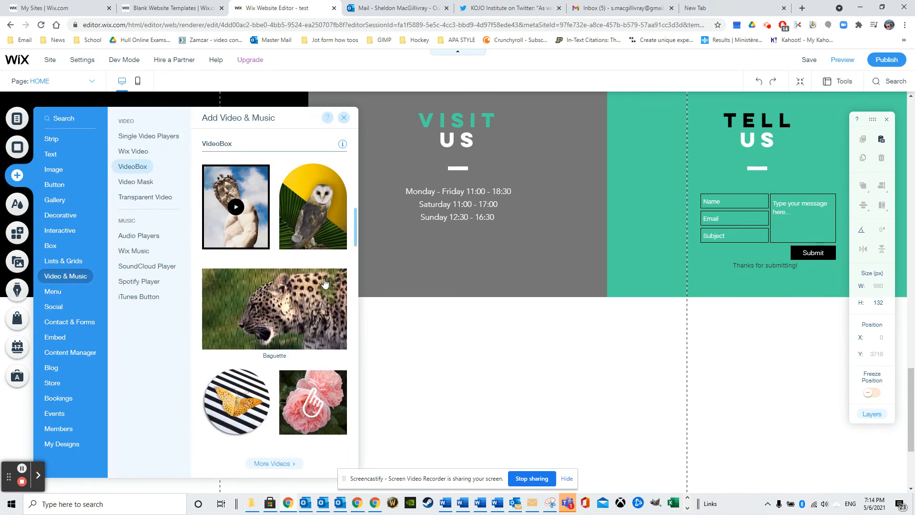
{"action": "scroll", "coordinate": [310, 333], "scroll_direction": "down", "scroll_amount": 6}
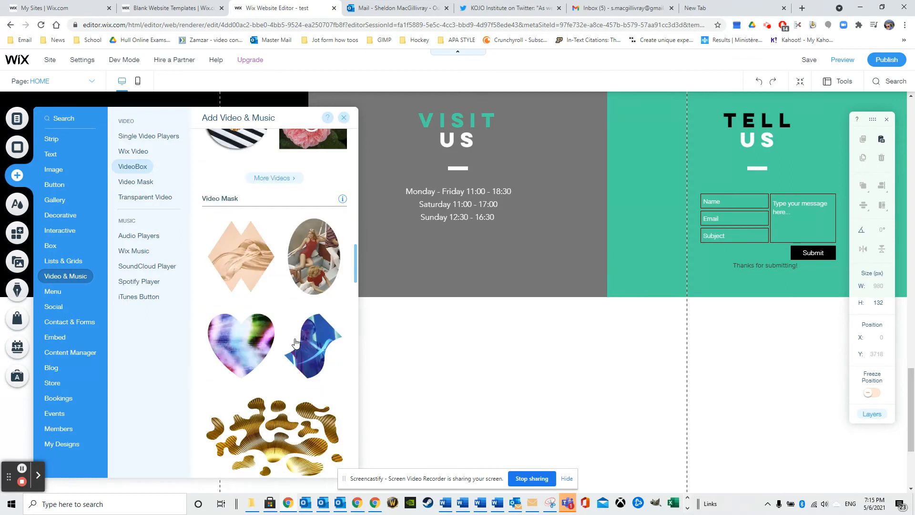
{"action": "scroll", "coordinate": [281, 328], "scroll_direction": "up", "scroll_amount": 4}
{"action": "left_click", "coordinate": [144, 133]}
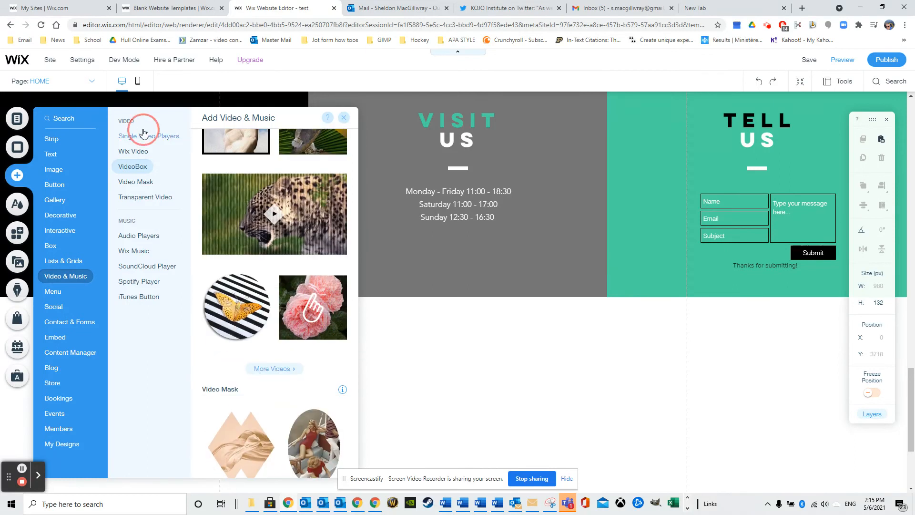
{"action": "left_click", "coordinate": [125, 152]}
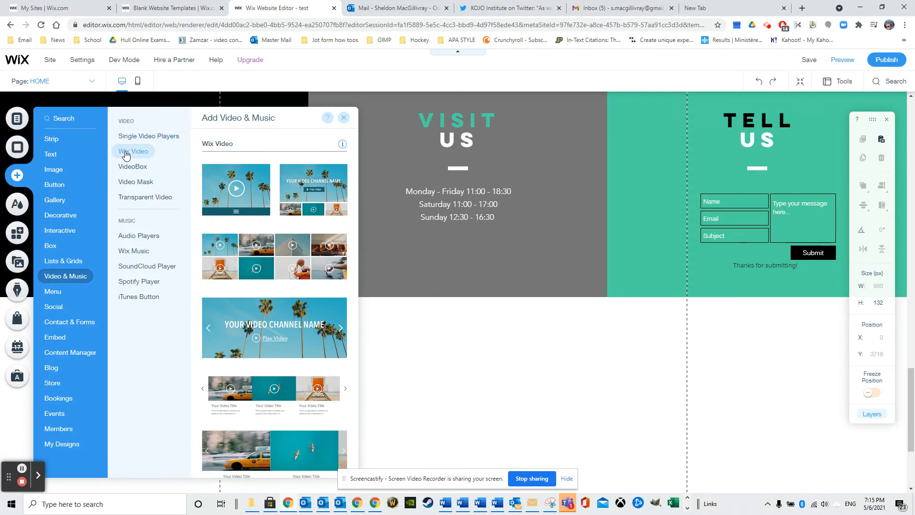
{"action": "left_click_drag", "start_coordinate": [227, 244], "coordinate": [401, 438]}
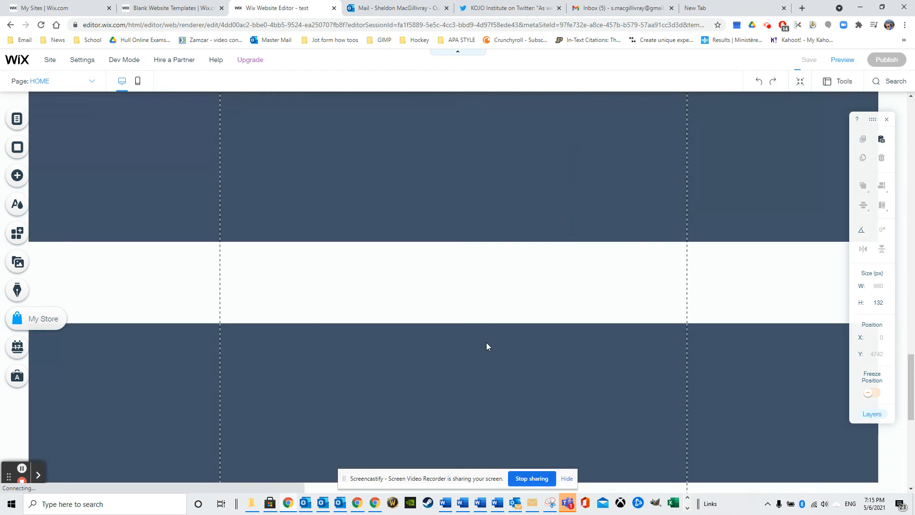
Look over the added video channel from its header through the rows of video thumbnails
{"action": "scroll", "coordinate": [486, 340], "scroll_direction": "down", "scroll_amount": 1}
{"action": "scroll", "coordinate": [485, 333], "scroll_direction": "up", "scroll_amount": 7}
{"action": "scroll", "coordinate": [481, 331], "scroll_direction": "up", "scroll_amount": 5}
{"action": "scroll", "coordinate": [480, 320], "scroll_direction": "down", "scroll_amount": 10}
{"action": "scroll", "coordinate": [472, 324], "scroll_direction": "down", "scroll_amount": 3}
{"action": "scroll", "coordinate": [469, 322], "scroll_direction": "up", "scroll_amount": 6}
{"action": "scroll", "coordinate": [486, 312], "scroll_direction": "down", "scroll_amount": 1}
{"action": "scroll", "coordinate": [490, 310], "scroll_direction": "up", "scroll_amount": 1}
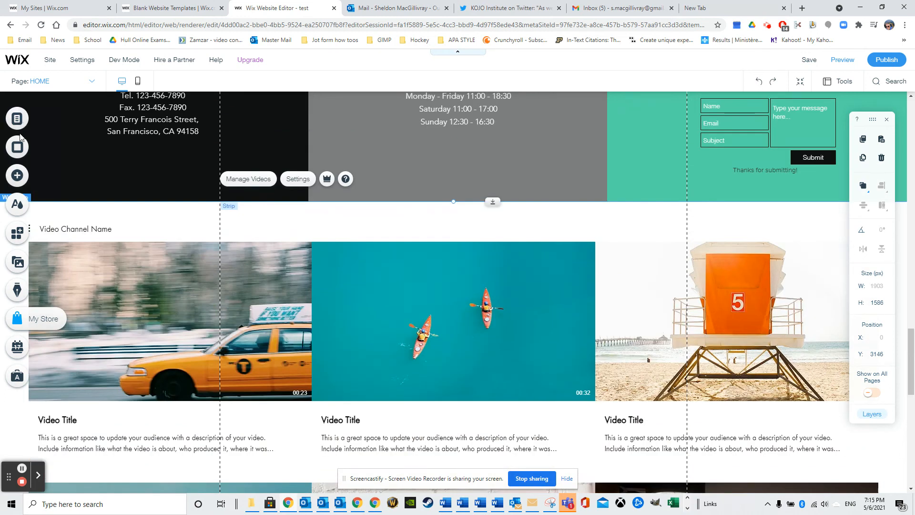
Place an anchor beside the video channel header at about Y 3192 and name it Videos
{"action": "left_click", "coordinate": [16, 175]}
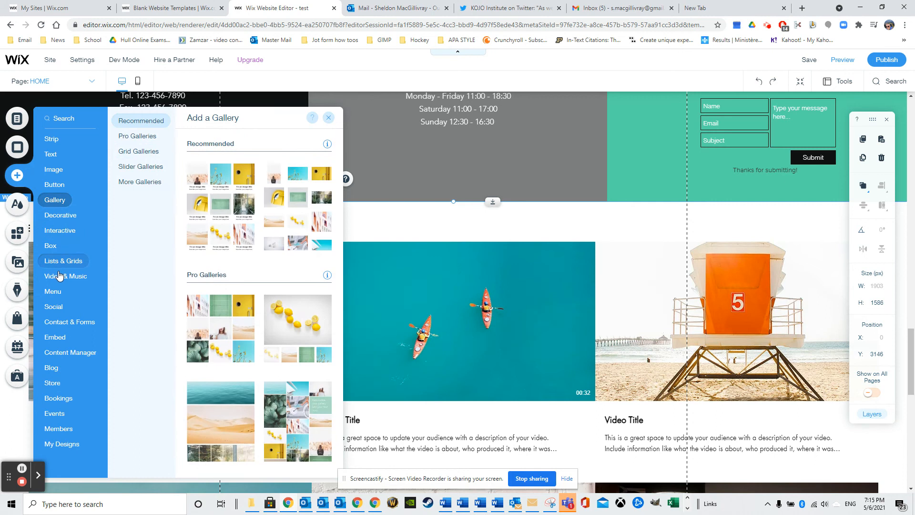
{"action": "left_click", "coordinate": [53, 291]}
{"action": "left_click_drag", "start_coordinate": [255, 353], "coordinate": [638, 225]}
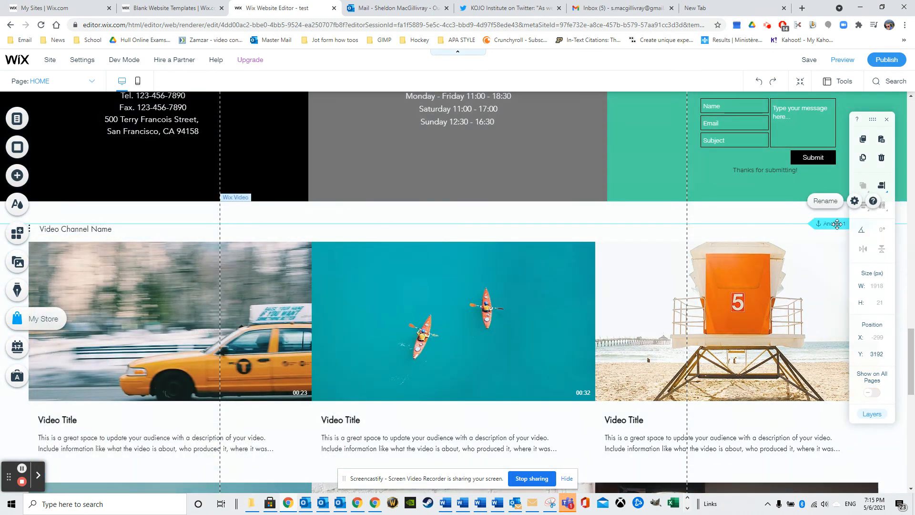
{"action": "double_click", "coordinate": [828, 225]}
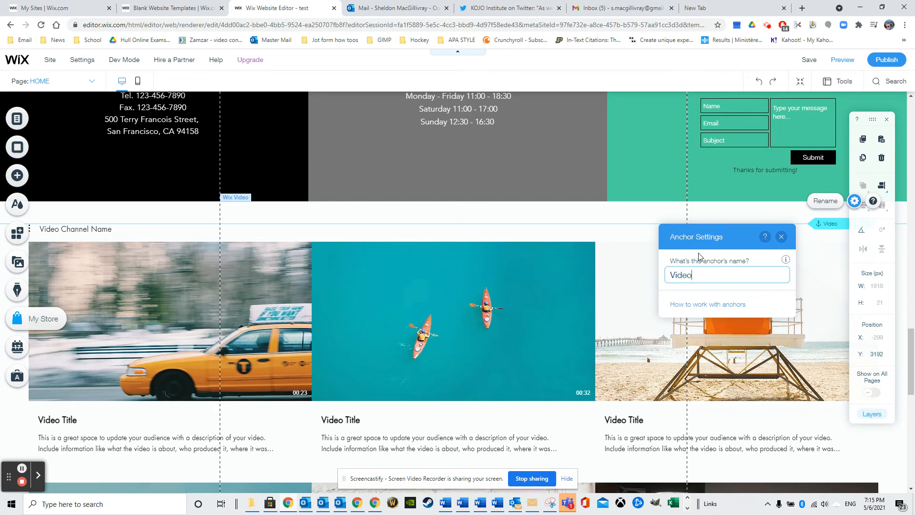
{"action": "left_click", "coordinate": [609, 211]}
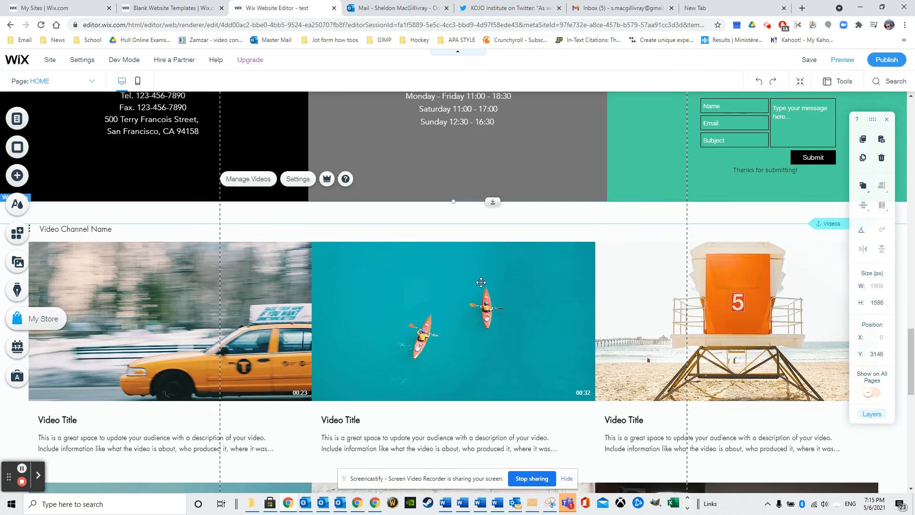
Review the testimonials, contact and video sections of the page with their anchors, and the available menu and anchor elements
{"action": "scroll", "coordinate": [508, 227], "scroll_direction": "up", "scroll_amount": 20}
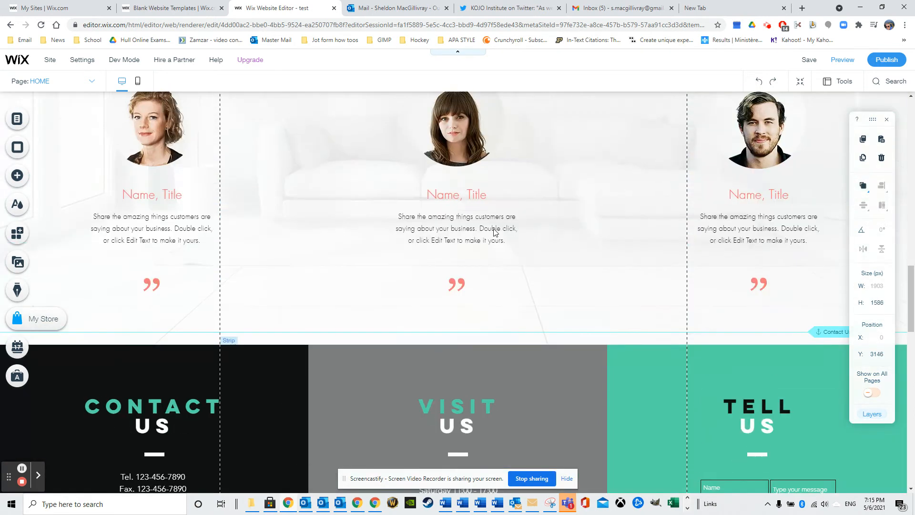
{"action": "scroll", "coordinate": [493, 232], "scroll_direction": "up", "scroll_amount": 5}
{"action": "scroll", "coordinate": [485, 228], "scroll_direction": "down", "scroll_amount": 20}
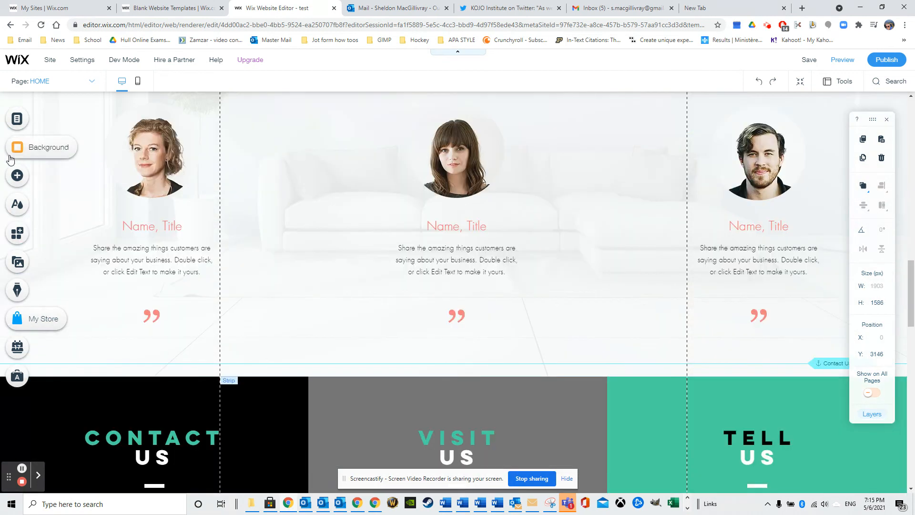
{"action": "left_click", "coordinate": [17, 175]}
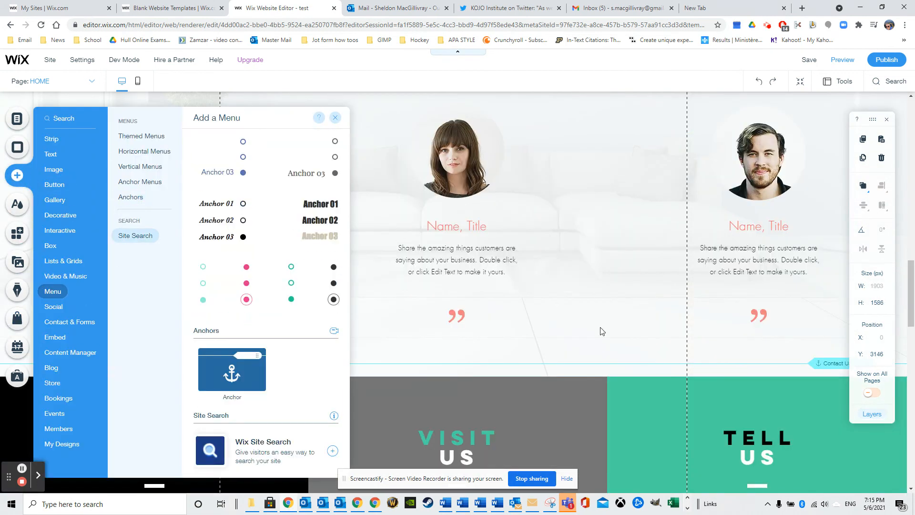
{"action": "scroll", "coordinate": [597, 319], "scroll_direction": "down", "scroll_amount": 10}
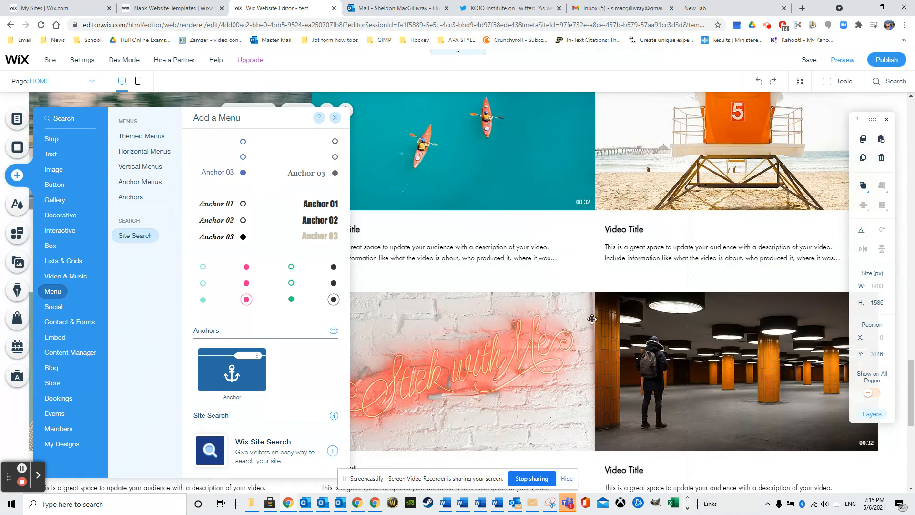
{"action": "scroll", "coordinate": [598, 319], "scroll_direction": "down", "scroll_amount": 6}
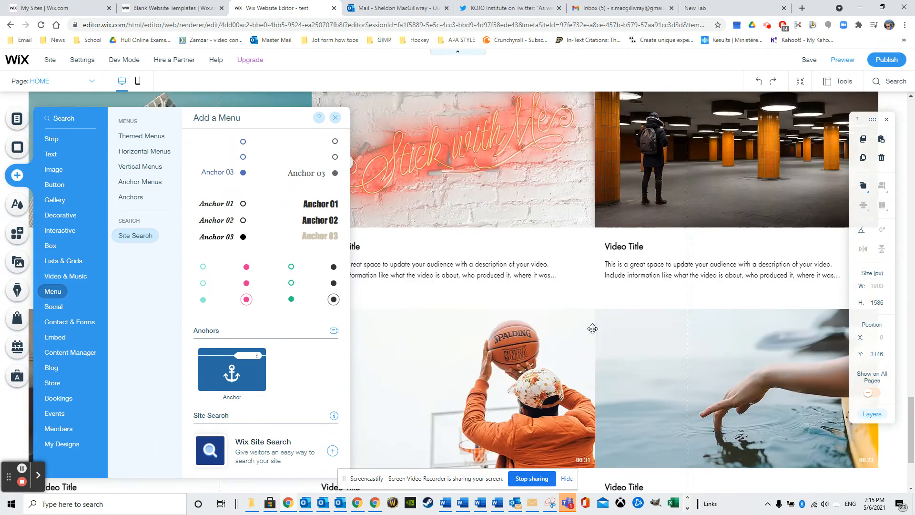
{"action": "scroll", "coordinate": [592, 328], "scroll_direction": "up", "scroll_amount": 5}
{"action": "left_click", "coordinate": [756, 259]}
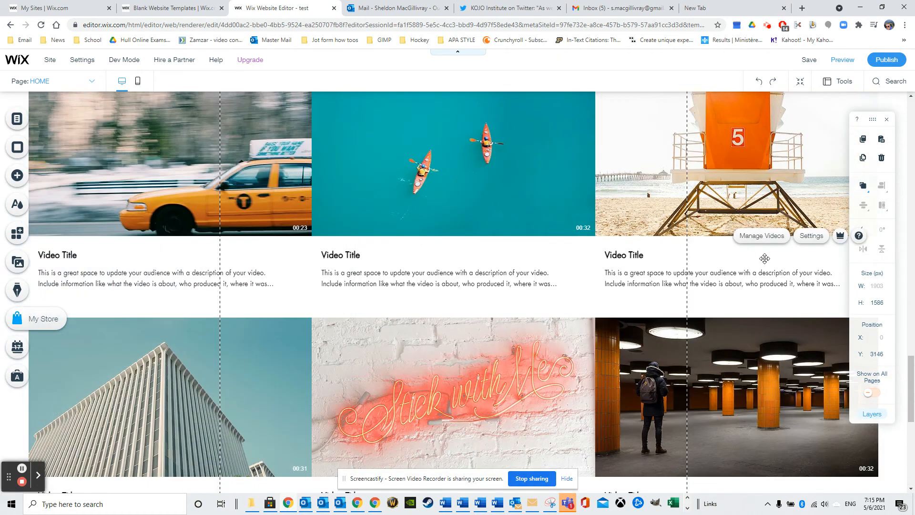
{"action": "scroll", "coordinate": [664, 272], "scroll_direction": "up", "scroll_amount": 5}
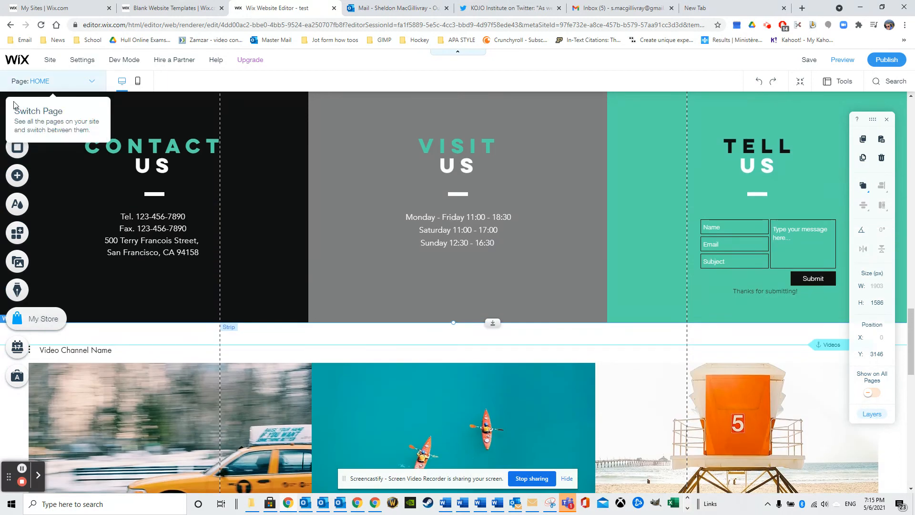
Add a site menu link named Videos to the Videos anchor on the HOME page and place it after Contact Us
{"action": "left_click", "coordinate": [17, 119]}
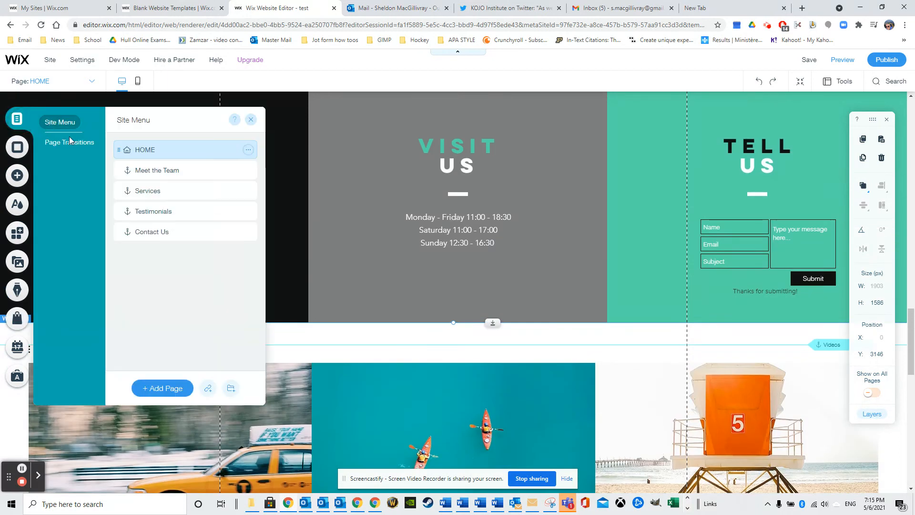
{"action": "left_click", "coordinate": [208, 388]}
{"action": "left_click", "coordinate": [359, 242]}
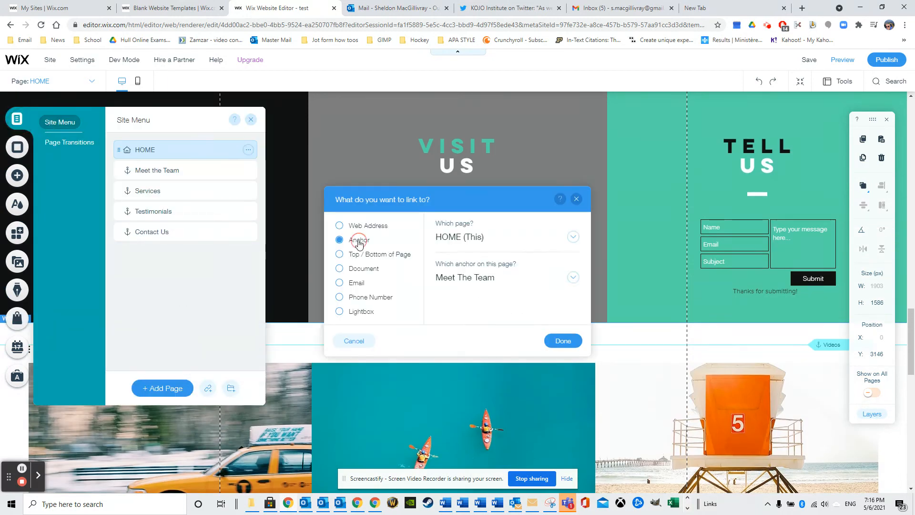
{"action": "left_click", "coordinate": [572, 278]}
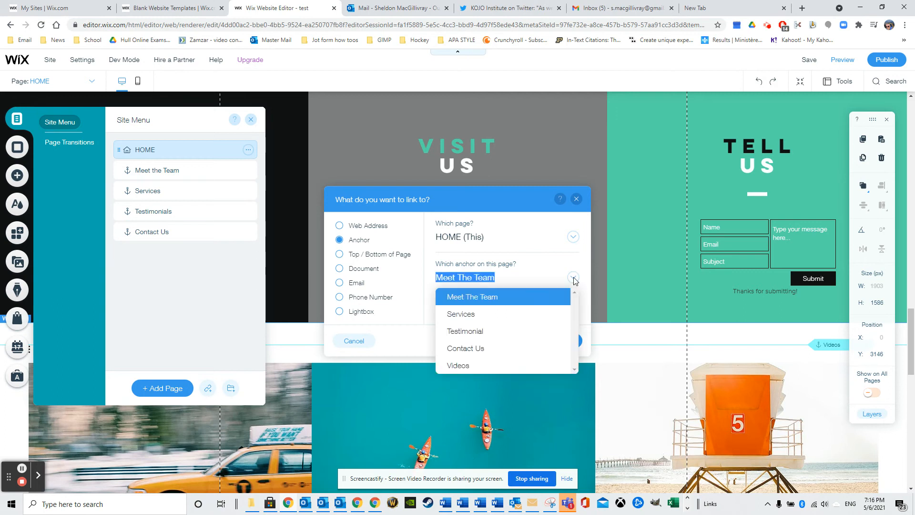
{"action": "left_click", "coordinate": [487, 364]}
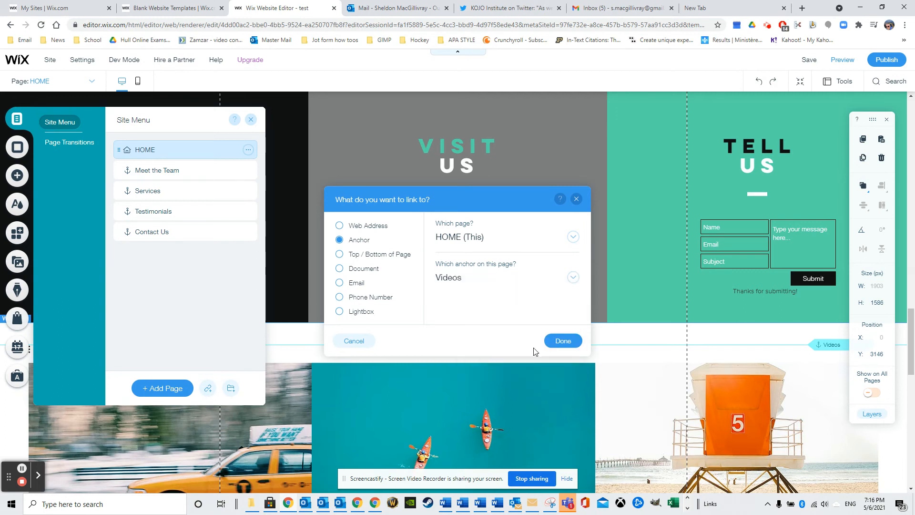
{"action": "left_click", "coordinate": [558, 341]}
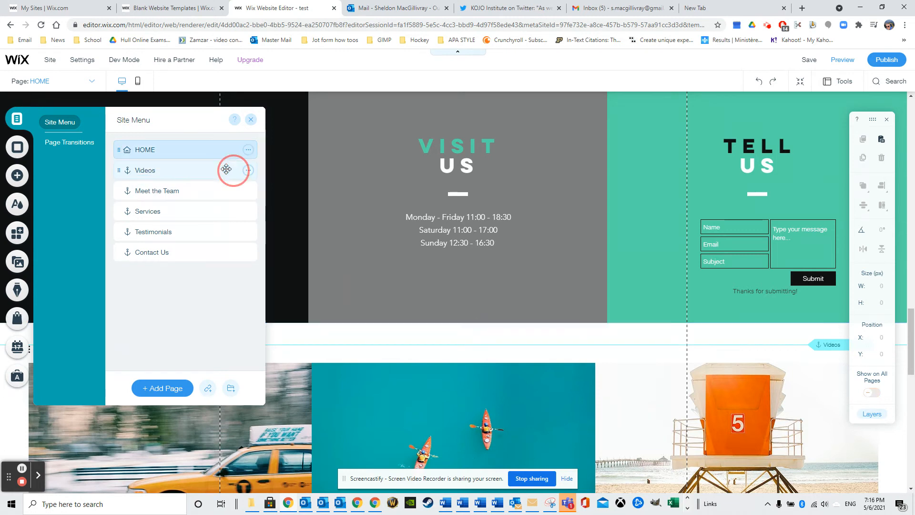
{"action": "type", "text": "Videos"}
{"action": "left_click", "coordinate": [232, 170]}
{"action": "left_click_drag", "start_coordinate": [205, 170], "coordinate": [213, 280]}
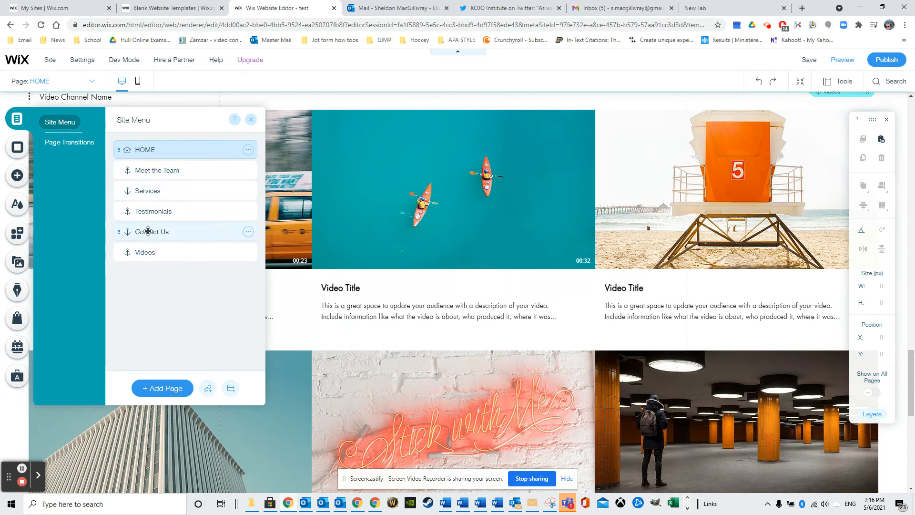
Nest Contact Us under Testimonials in the site menu and return it to the top level
{"action": "mouse_move", "coordinate": [140, 232]}
{"action": "left_mouse_down"}
{"action": "mouse_move", "coordinate": [170, 231]}
{"action": "mouse_move", "coordinate": [120, 224]}
{"action": "mouse_move", "coordinate": [178, 232]}
{"action": "mouse_move", "coordinate": [143, 231]}
{"action": "left_mouse_up"}
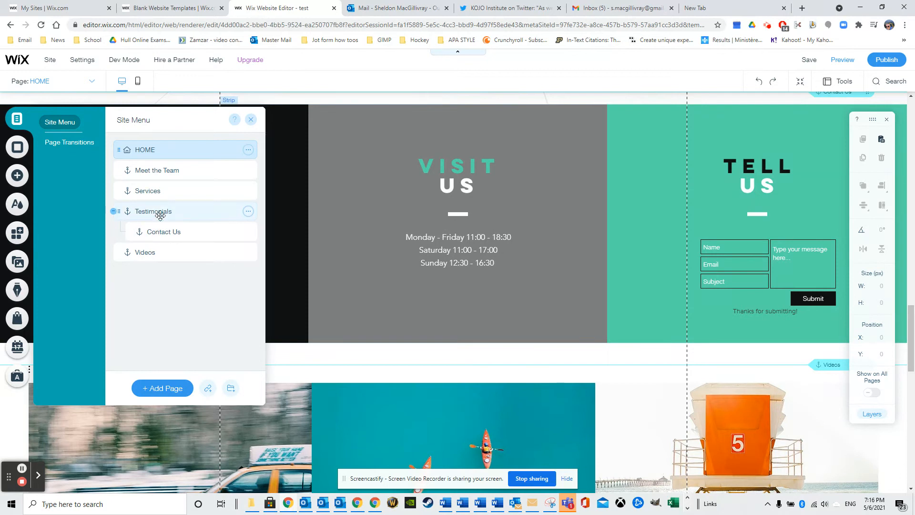
{"action": "left_click_drag", "start_coordinate": [164, 226], "coordinate": [134, 230]}
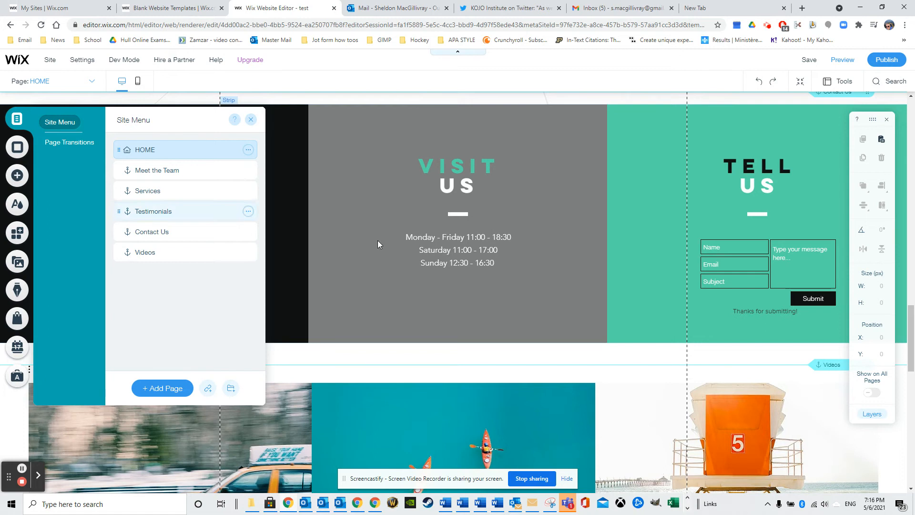
Add the black Back to Top button between the Contact Us strip and the video channel, at about X 384, Y 3148
{"action": "scroll", "coordinate": [378, 244], "scroll_direction": "down", "scroll_amount": 10}
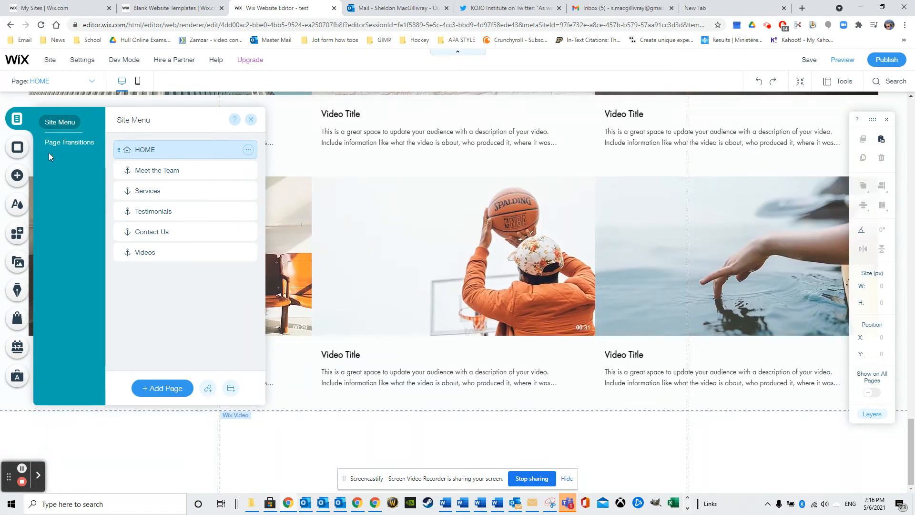
{"action": "left_click", "coordinate": [14, 177]}
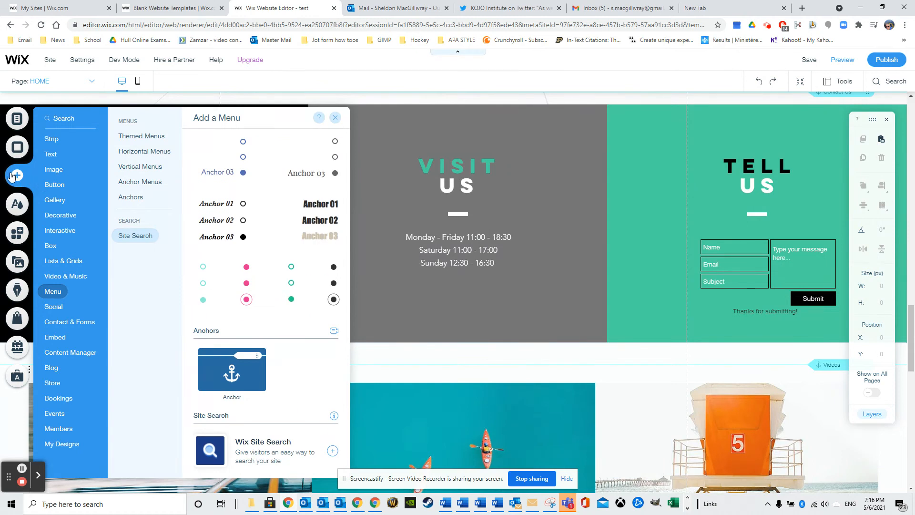
{"action": "mouse_move", "coordinate": [53, 187]}
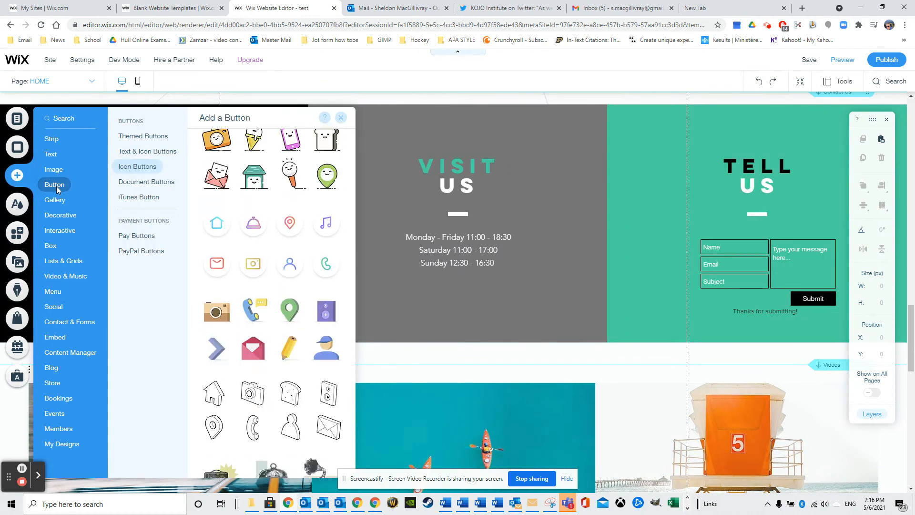
{"action": "scroll", "coordinate": [257, 260], "scroll_direction": "up", "scroll_amount": 10}
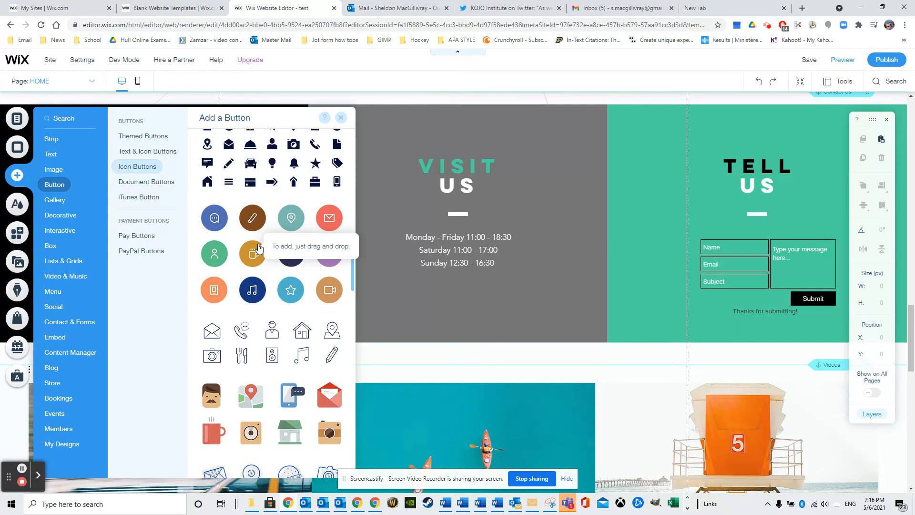
{"action": "scroll", "coordinate": [253, 246], "scroll_direction": "up", "scroll_amount": 5}
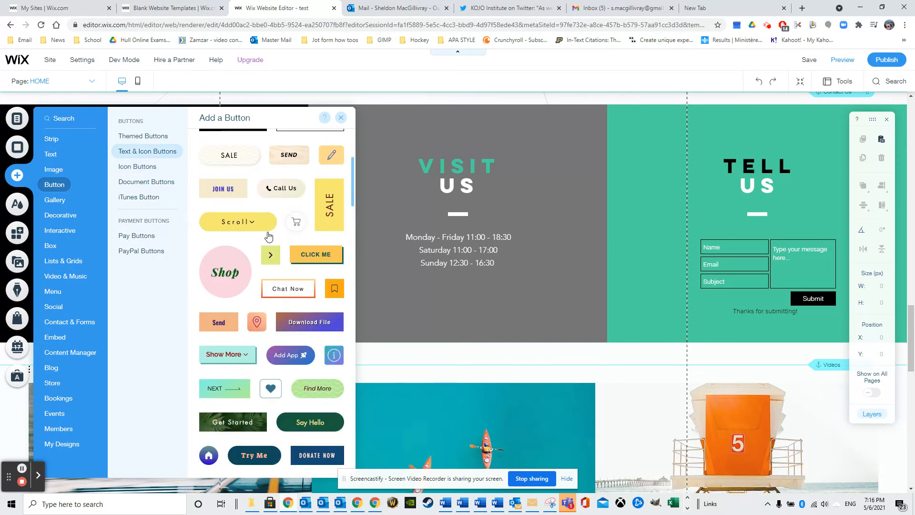
{"action": "scroll", "coordinate": [266, 236], "scroll_direction": "down", "scroll_amount": 6}
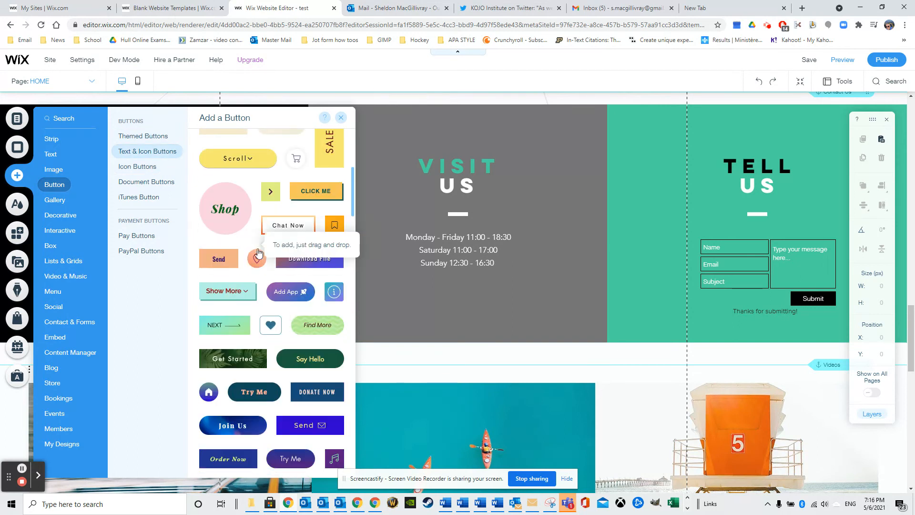
{"action": "scroll", "coordinate": [254, 260], "scroll_direction": "down", "scroll_amount": 3}
{"action": "scroll", "coordinate": [247, 261], "scroll_direction": "up", "scroll_amount": 10}
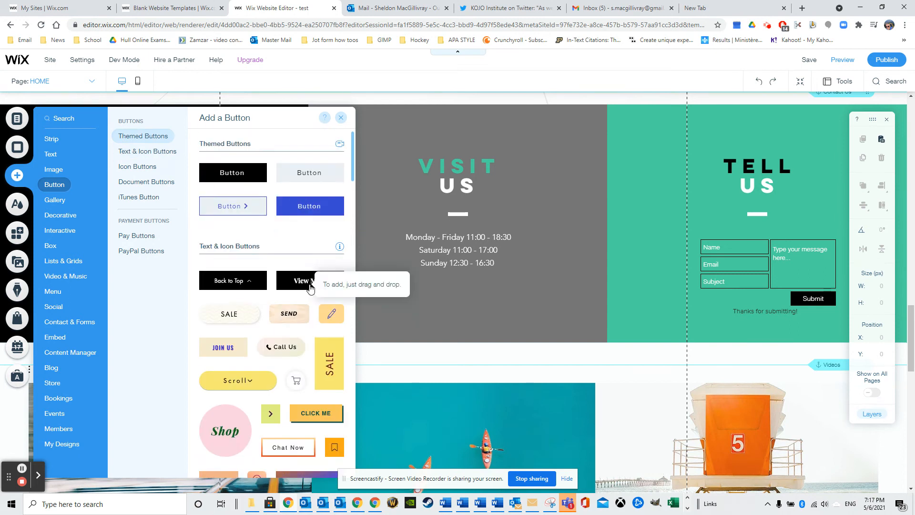
{"action": "left_click_drag", "start_coordinate": [251, 288], "coordinate": [445, 355]}
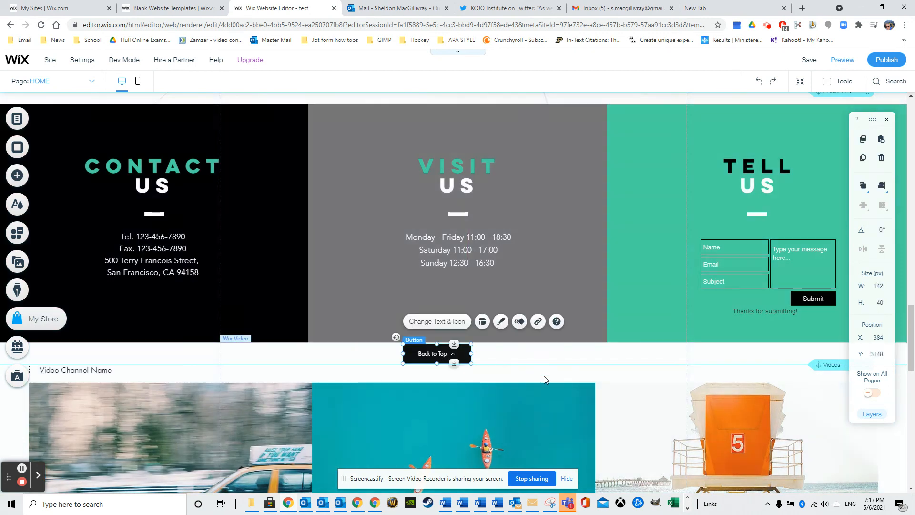
Link the Back to Top button to the top of the page
{"action": "scroll", "coordinate": [545, 370], "scroll_direction": "down", "scroll_amount": 8}
{"action": "scroll", "coordinate": [519, 367], "scroll_direction": "up", "scroll_amount": 6}
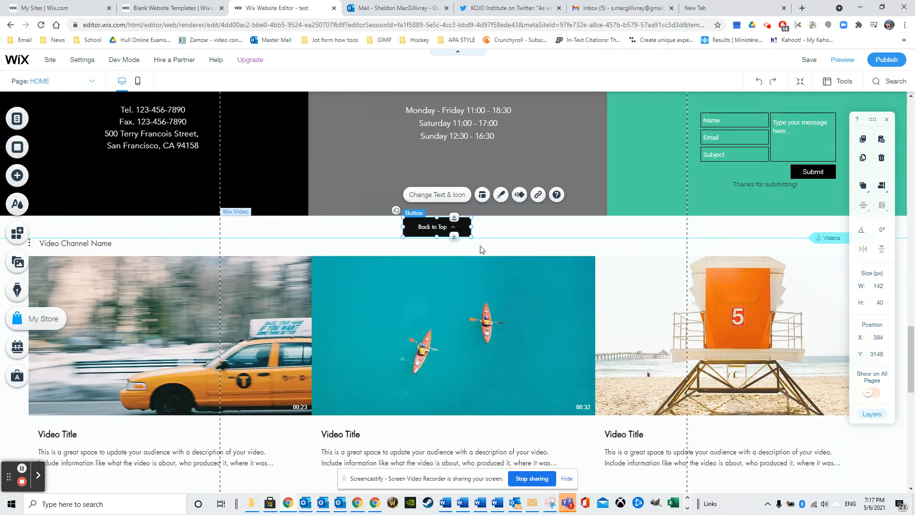
{"action": "left_click", "coordinate": [489, 227]}
{"action": "left_click", "coordinate": [444, 226]}
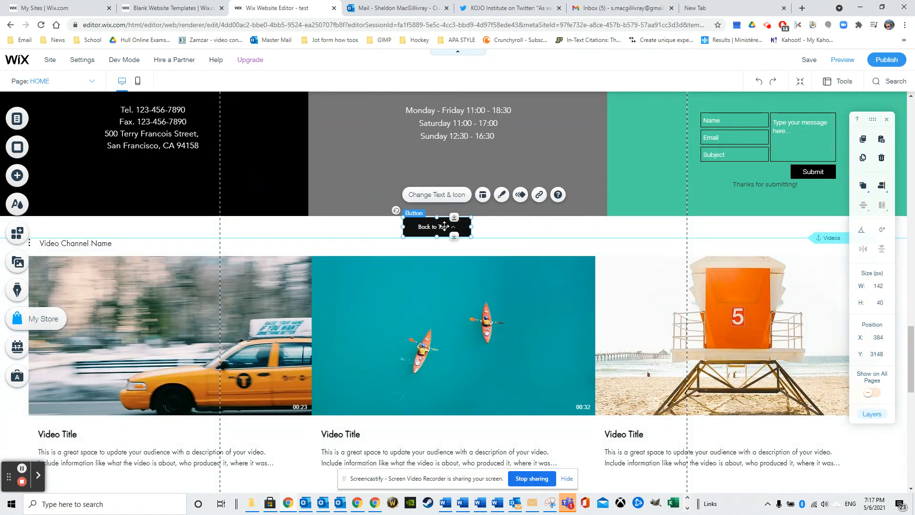
{"action": "right_click", "coordinate": [439, 232]}
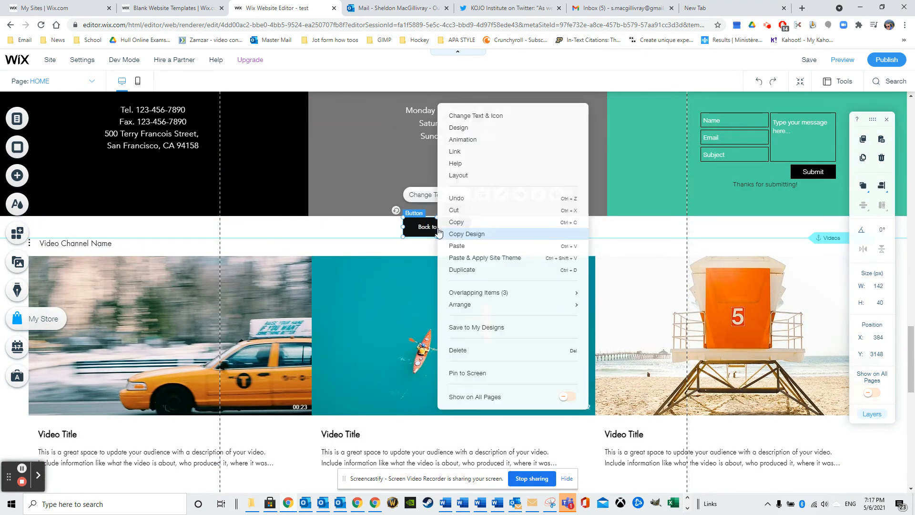
{"action": "left_click", "coordinate": [455, 153]}
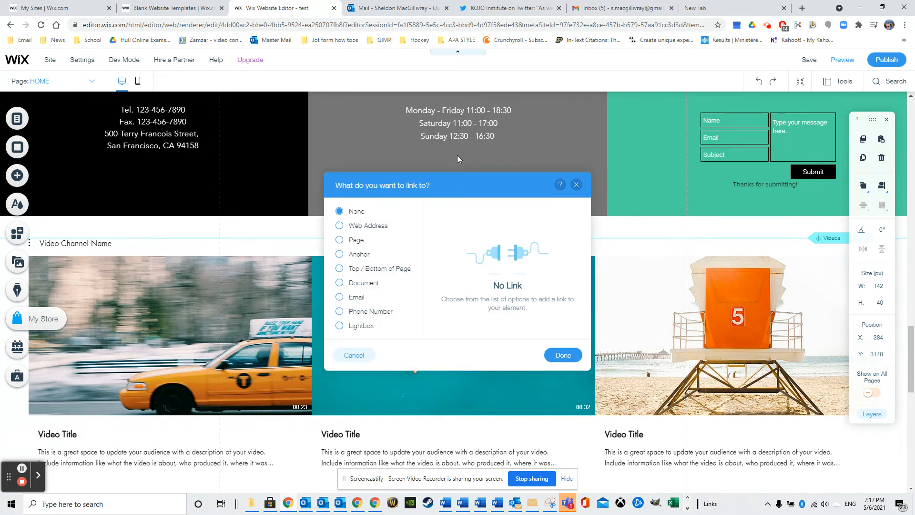
{"action": "left_click", "coordinate": [340, 270]}
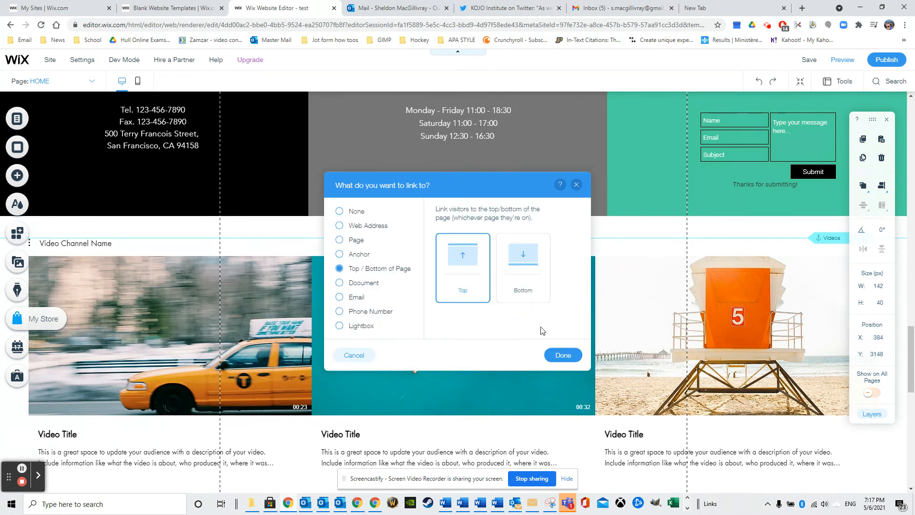
{"action": "left_click", "coordinate": [563, 355]}
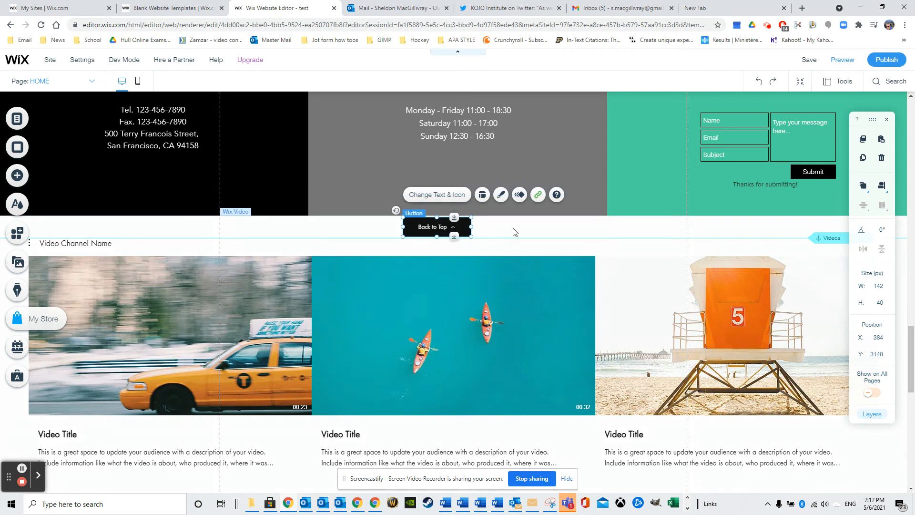
Change the Back to Top button's regular background fill to the light turquoise custom color #A4EEEE
{"action": "left_click", "coordinate": [490, 230]}
{"action": "left_click", "coordinate": [435, 229]}
{"action": "left_click", "coordinate": [501, 195]}
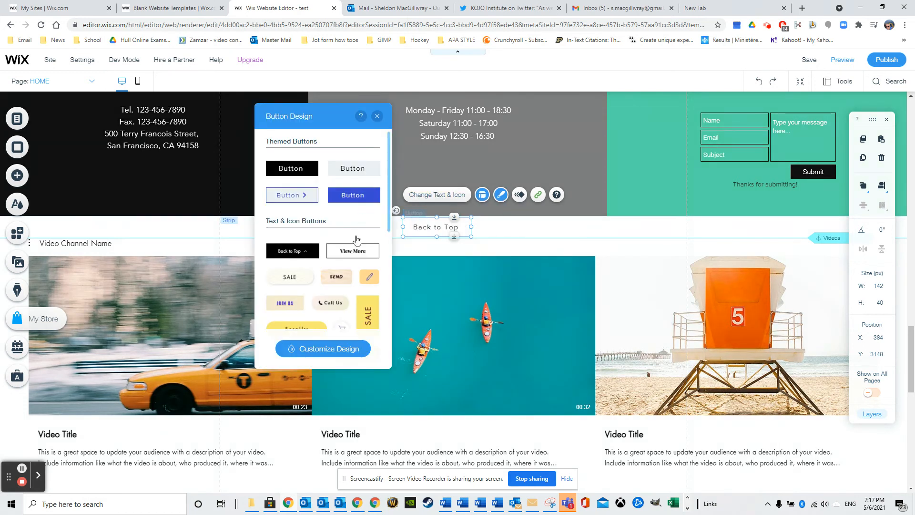
{"action": "left_click", "coordinate": [336, 348]}
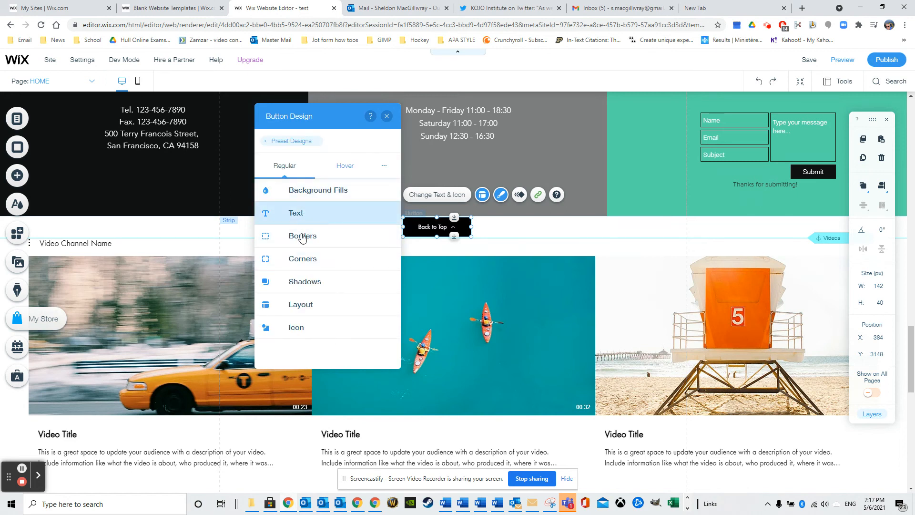
{"action": "left_click", "coordinate": [320, 190]}
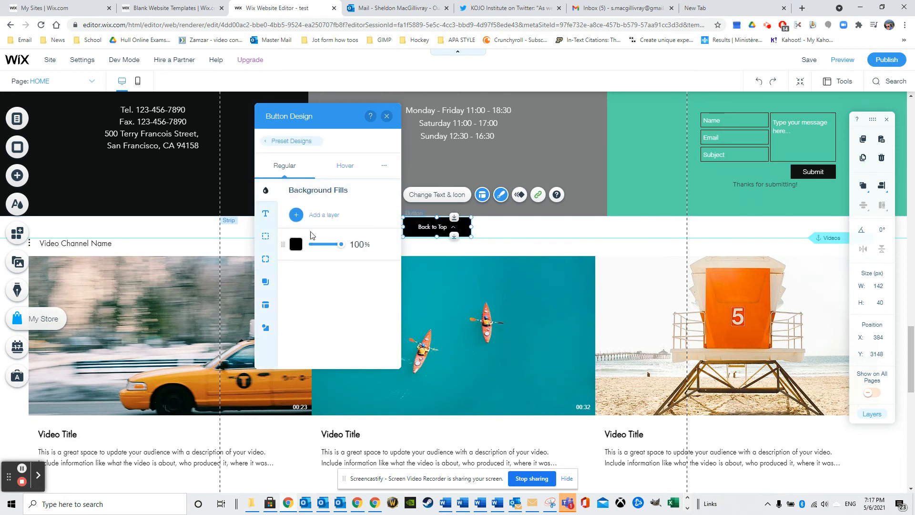
{"action": "left_click", "coordinate": [296, 245]}
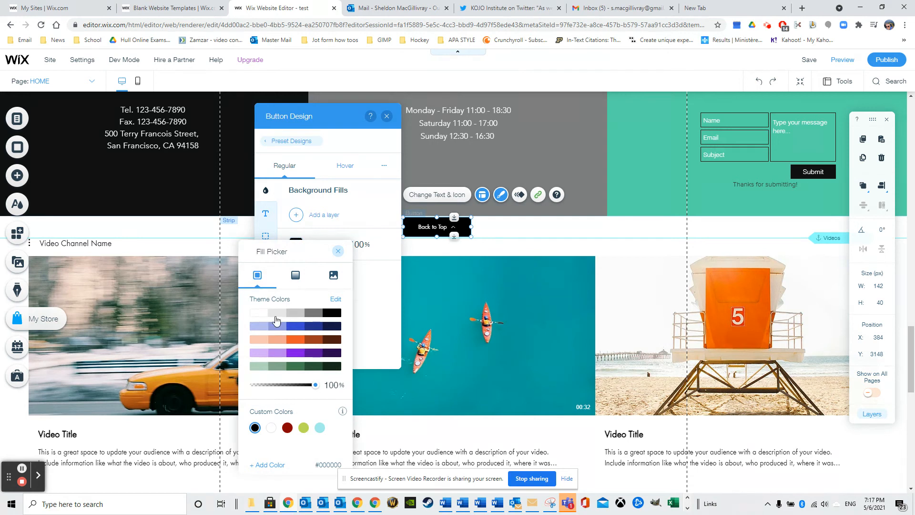
{"action": "left_click", "coordinate": [276, 314]}
{"action": "left_click", "coordinate": [259, 313]}
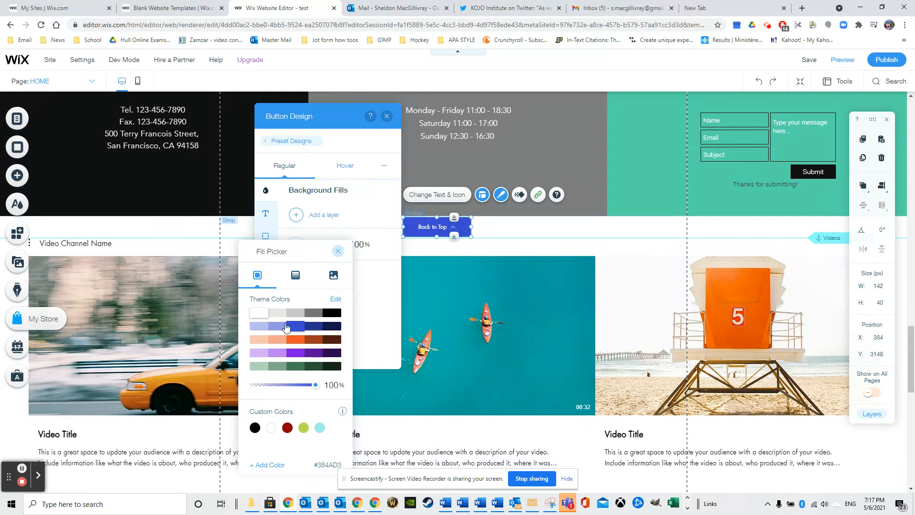
{"action": "left_click", "coordinate": [319, 428]}
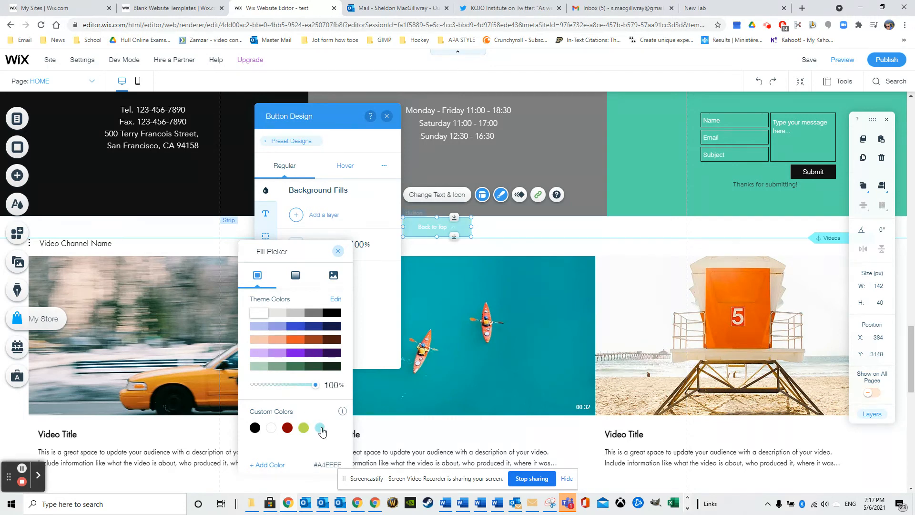
{"action": "left_click", "coordinate": [320, 428]}
Reduce the opacity of the button's background fill to 51%
{"action": "left_click", "coordinate": [287, 386]}
{"action": "left_click", "coordinate": [284, 386]}
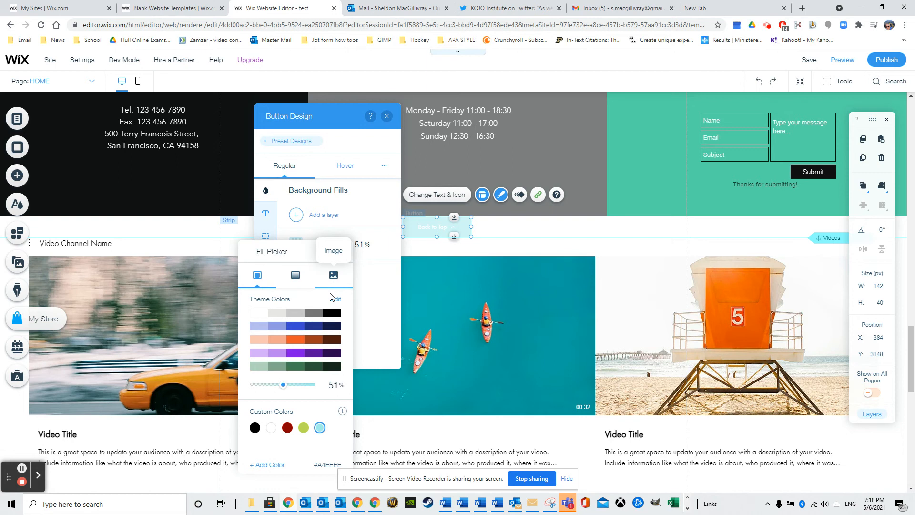
{"action": "left_click", "coordinate": [340, 134]}
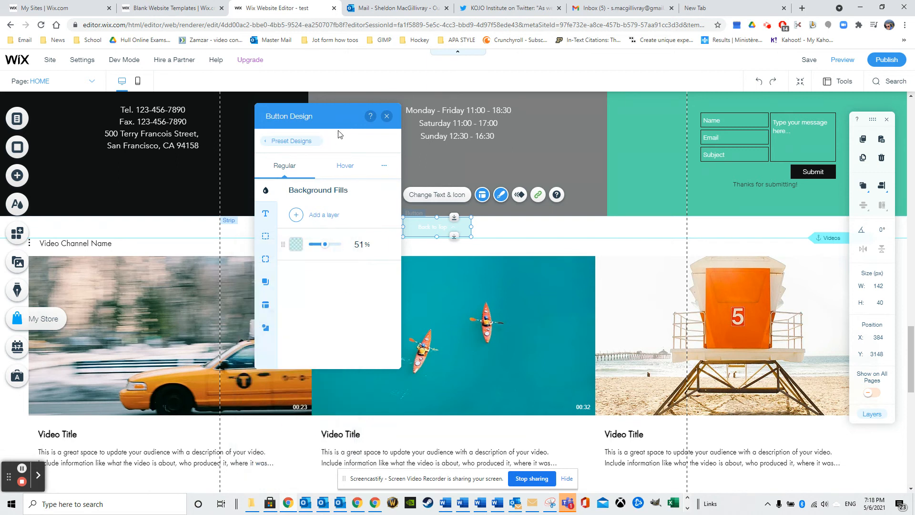
Style the Back to Top button's text as 19 px, bold, in the gray theme color #757575
{"action": "left_click", "coordinate": [258, 219]}
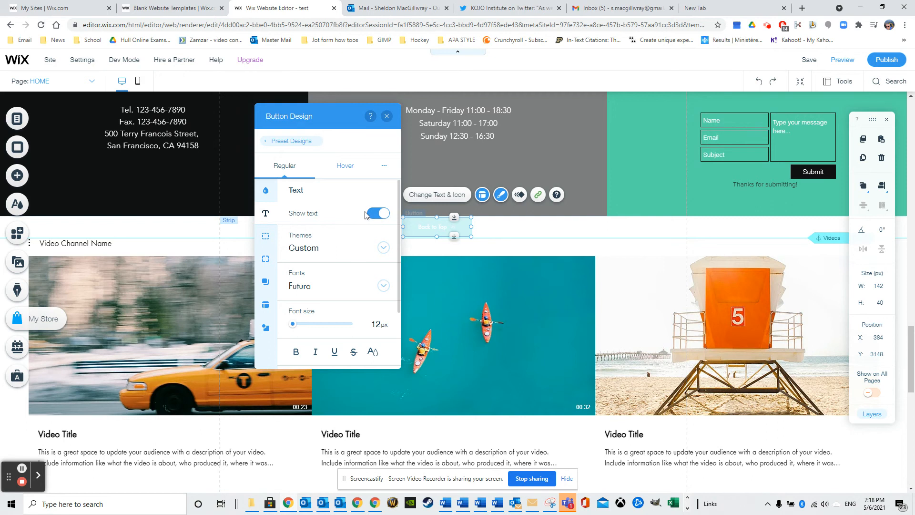
{"action": "scroll", "coordinate": [307, 277], "scroll_direction": "down", "scroll_amount": 2}
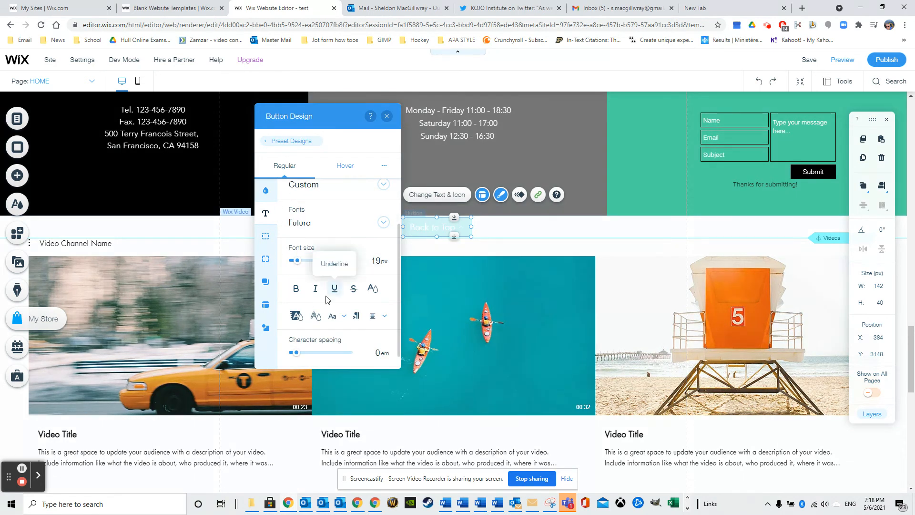
{"action": "left_click", "coordinate": [372, 289]}
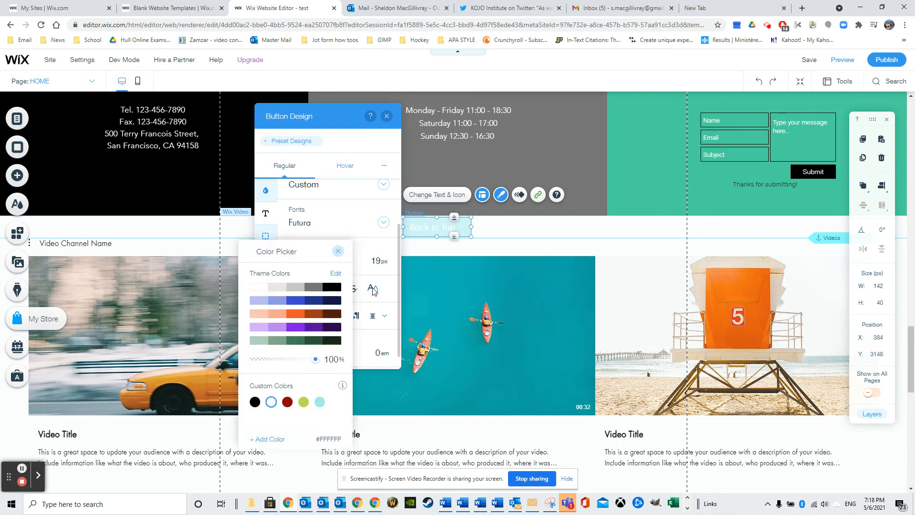
{"action": "left_click", "coordinate": [269, 439]}
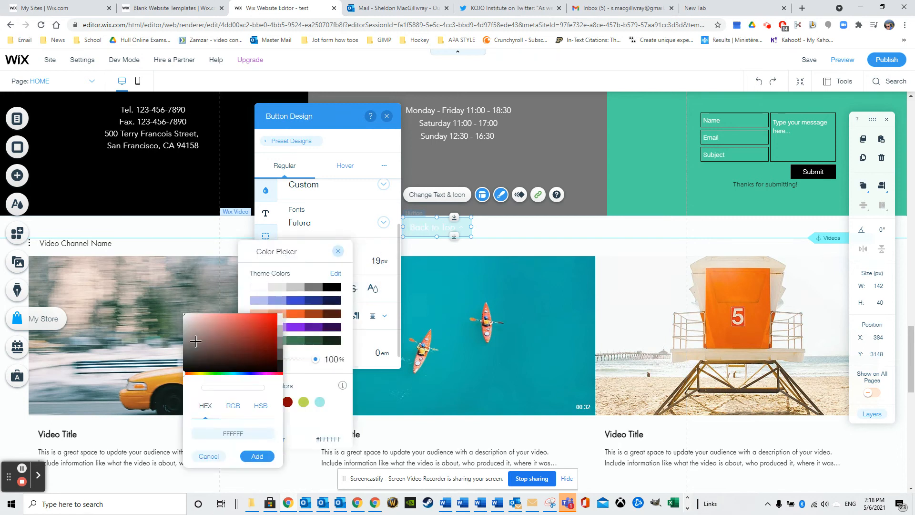
{"action": "mouse_move", "coordinate": [185, 319]}
{"action": "left_mouse_down"}
{"action": "mouse_move", "coordinate": [196, 345]}
{"action": "mouse_move", "coordinate": [189, 333]}
{"action": "mouse_move", "coordinate": [191, 341]}
{"action": "left_mouse_up"}
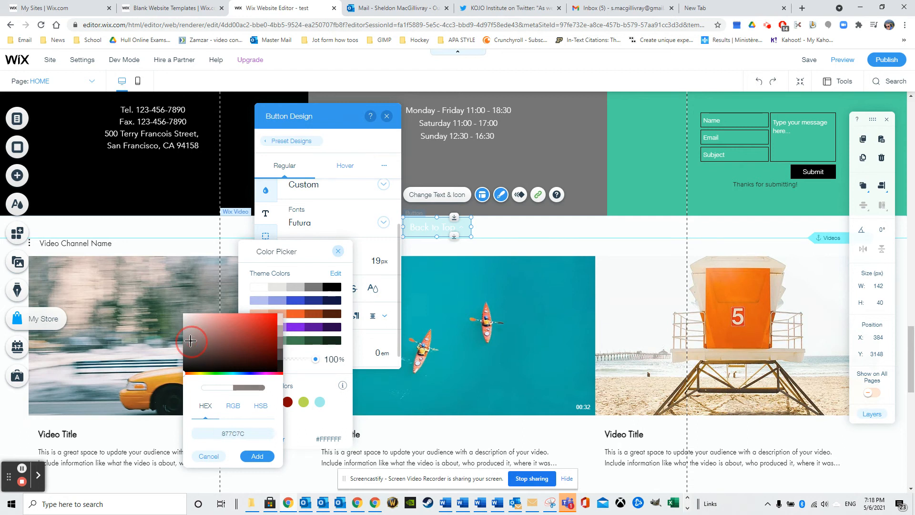
{"action": "left_click", "coordinate": [310, 286]}
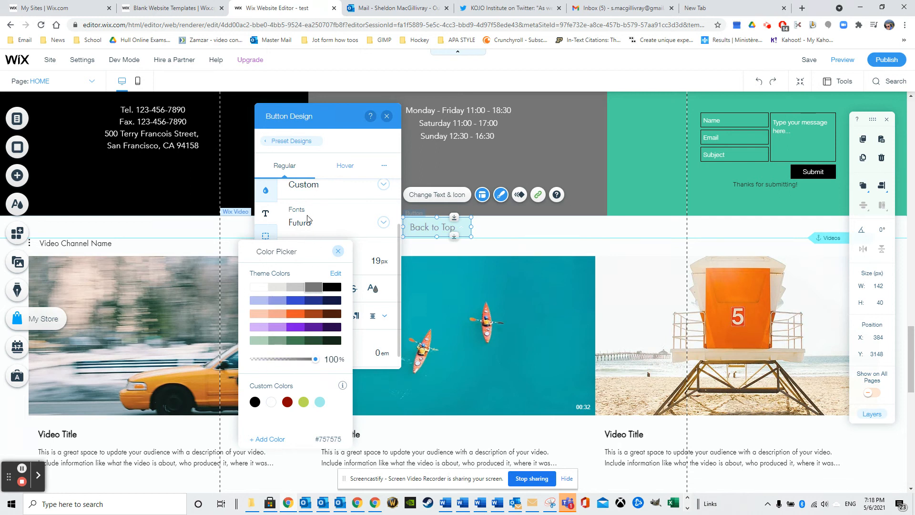
{"action": "left_click", "coordinate": [341, 145]}
{"action": "left_click", "coordinate": [296, 289]}
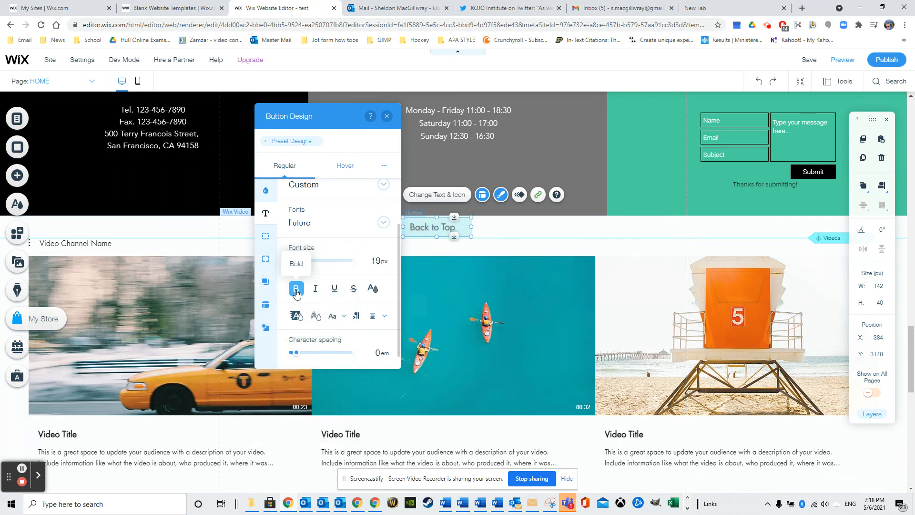
{"action": "left_click", "coordinate": [527, 221]}
Make three copies of the Back to Top button and place one beside the stack at about X 623, Y 3172
{"action": "left_click", "coordinate": [454, 235]}
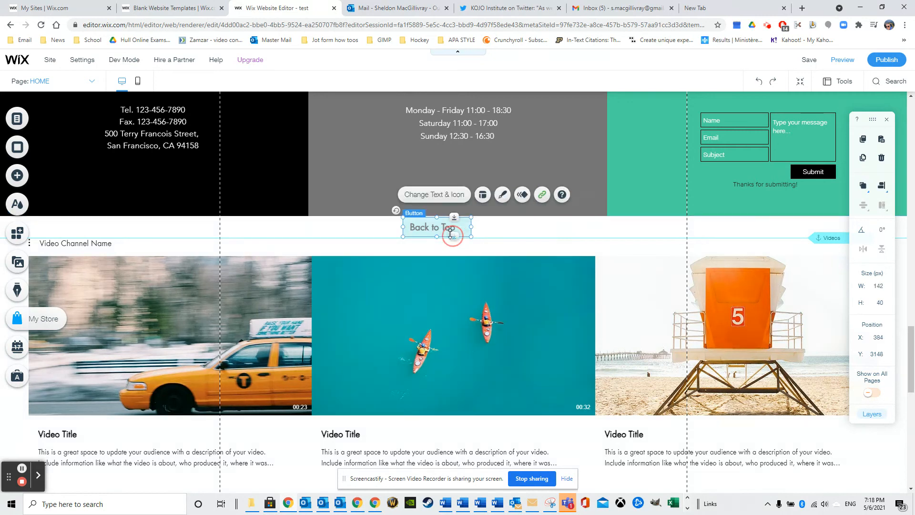
{"action": "scroll", "coordinate": [437, 267], "scroll_direction": "up", "scroll_amount": 1}
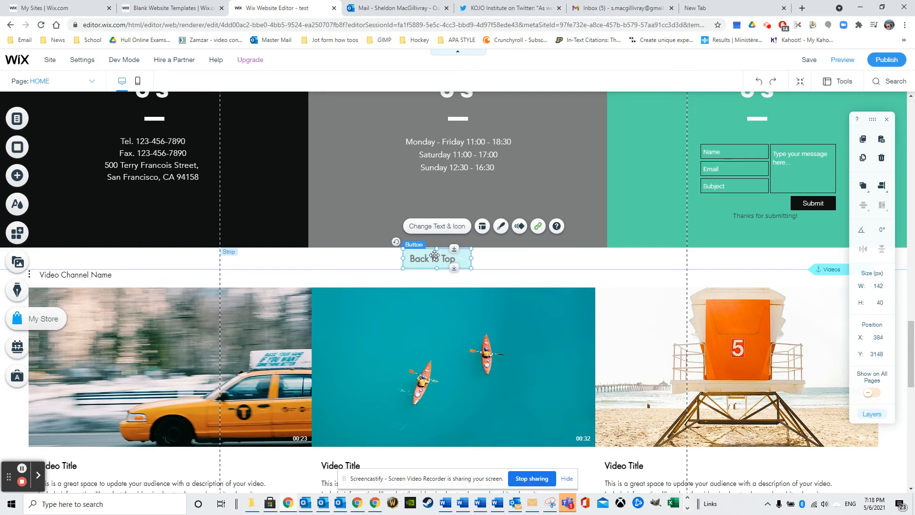
{"action": "left_click_drag", "start_coordinate": [434, 256], "coordinate": [558, 260]}
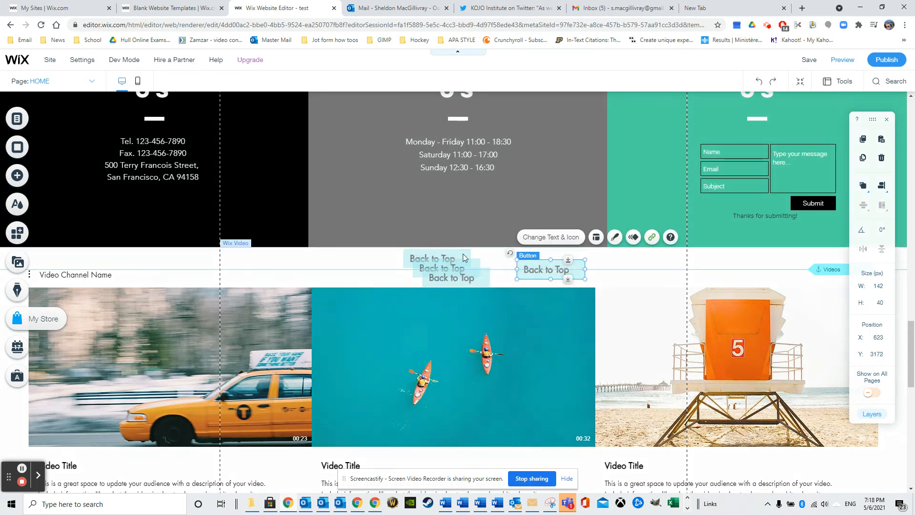
{"action": "right_click", "coordinate": [553, 271]}
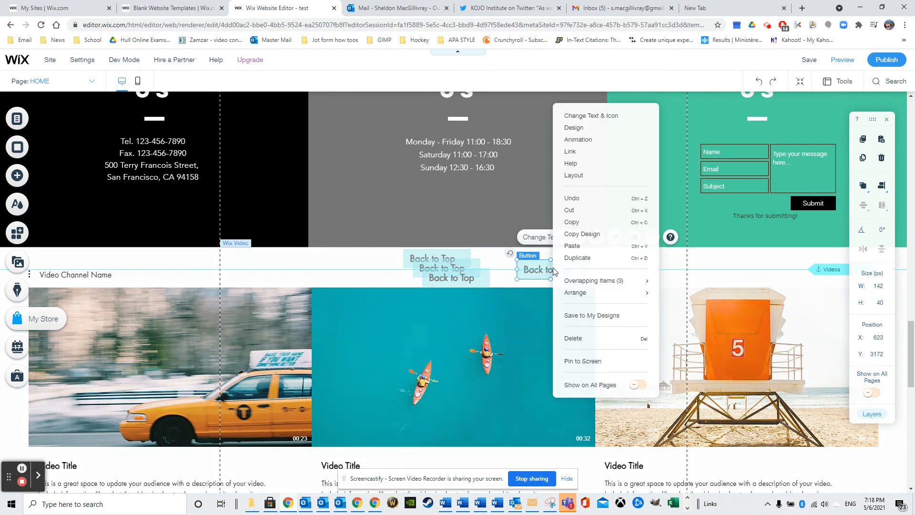
{"action": "left_click", "coordinate": [582, 233]}
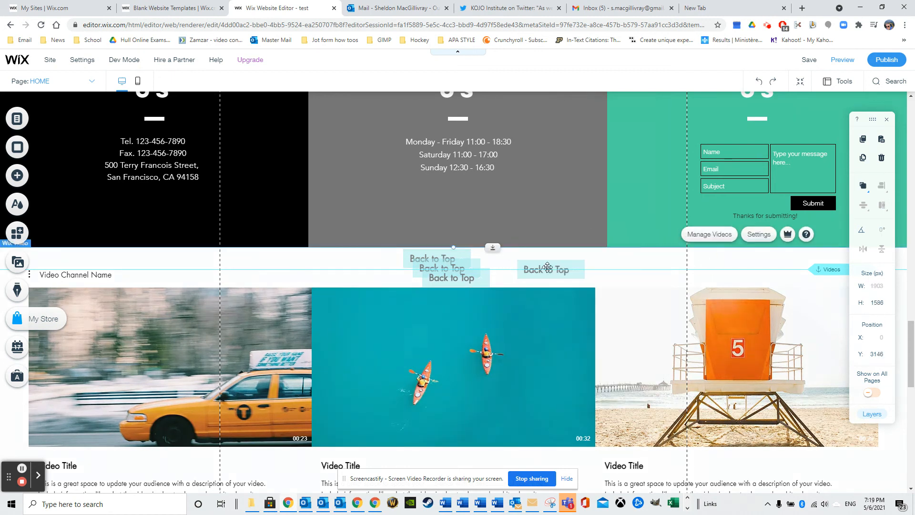
Move the separate Back to Top copy above the Contact Us strip, to about X 419, Y 2579
{"action": "left_click", "coordinate": [547, 268]}
{"action": "left_click_drag", "start_coordinate": [547, 267], "coordinate": [452, 142]}
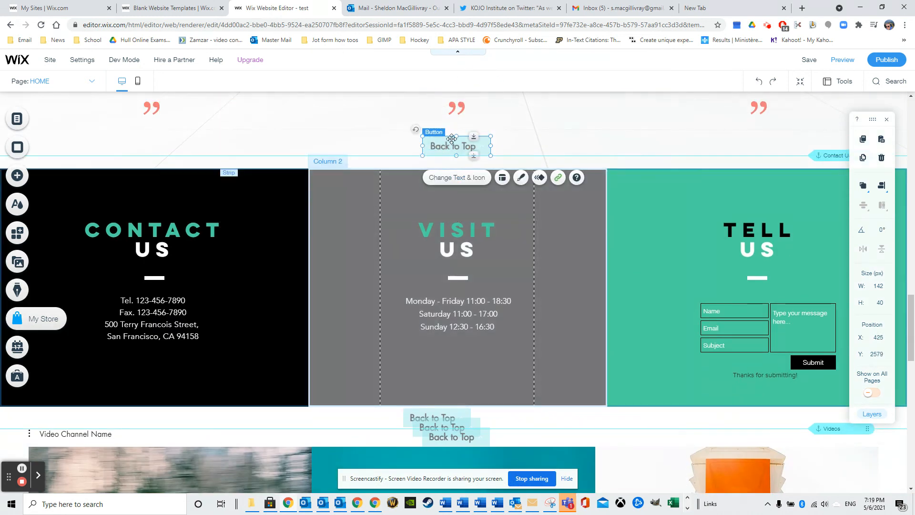
{"action": "mouse_move", "coordinate": [446, 148]}
{"action": "left_mouse_down"}
{"action": "mouse_move", "coordinate": [440, 140]}
{"action": "mouse_move", "coordinate": [443, 147]}
{"action": "left_mouse_up"}
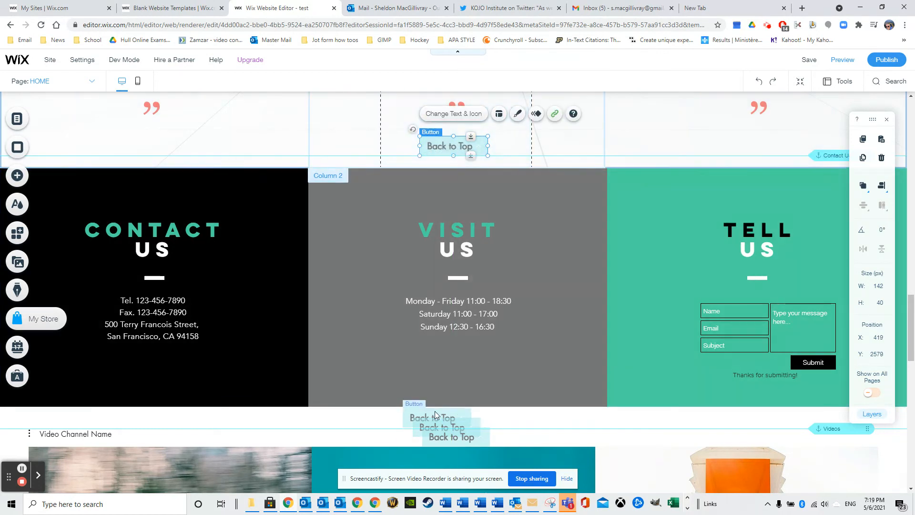
Move another Back to Top copy to the bottom of the Fresh & New strip, at about X 419, Y 1934, and check its button settings
{"action": "left_click_drag", "start_coordinate": [444, 419], "coordinate": [449, 181]}
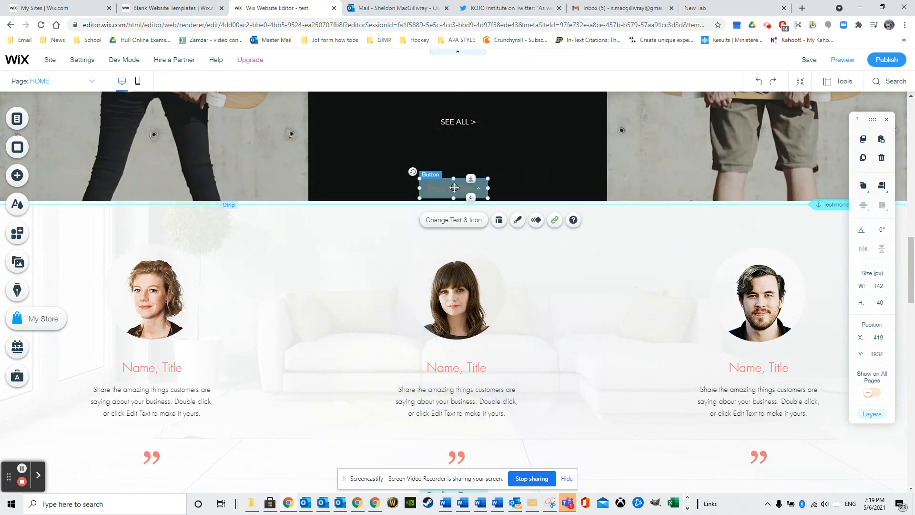
{"action": "double_click", "coordinate": [438, 186]}
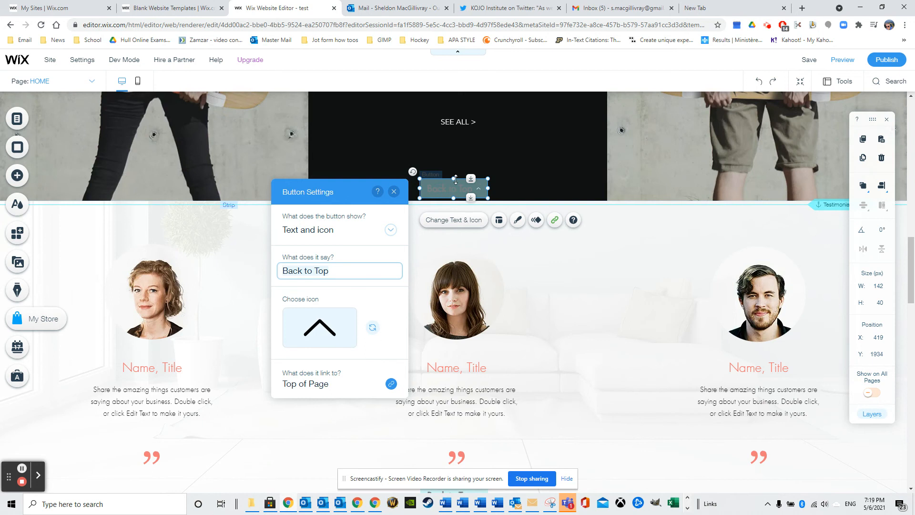
{"action": "left_click", "coordinate": [549, 188]}
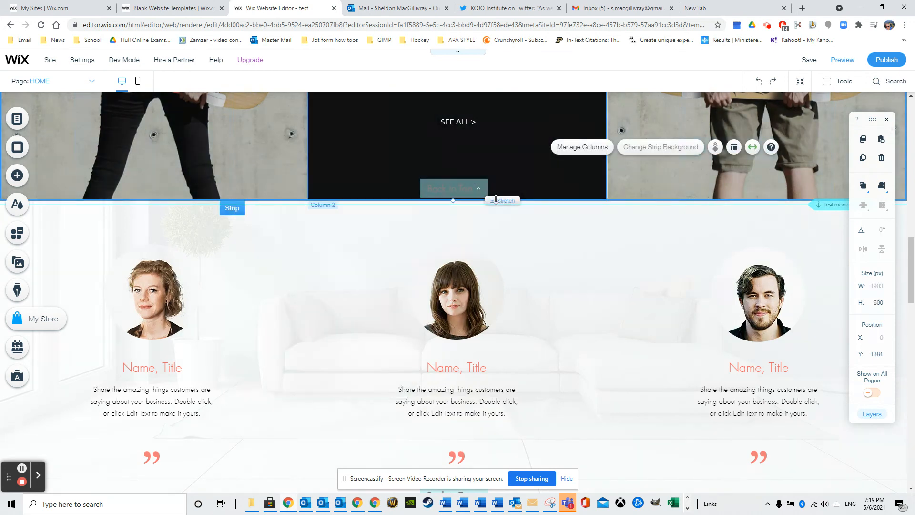
Lengthen the Fresh & New strip to about 637 px and push the testimonials strip down to about Y 2065
{"action": "left_click", "coordinate": [491, 209]}
{"action": "left_click_drag", "start_coordinate": [491, 209], "coordinate": [490, 217]}
{"action": "left_click", "coordinate": [484, 180]}
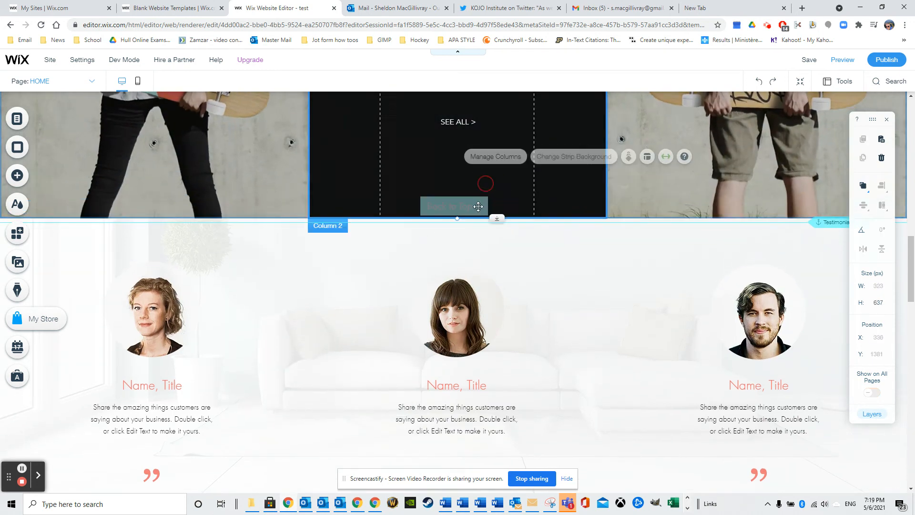
{"action": "left_click", "coordinate": [459, 229]}
{"action": "left_click_drag", "start_coordinate": [489, 220], "coordinate": [498, 243]}
Extend the testimonials strip downward and lower its Back to Top button to about X 419, Y 2741
{"action": "scroll", "coordinate": [540, 293], "scroll_direction": "down", "scroll_amount": 8}
{"action": "scroll", "coordinate": [522, 279], "scroll_direction": "up", "scroll_amount": 1}
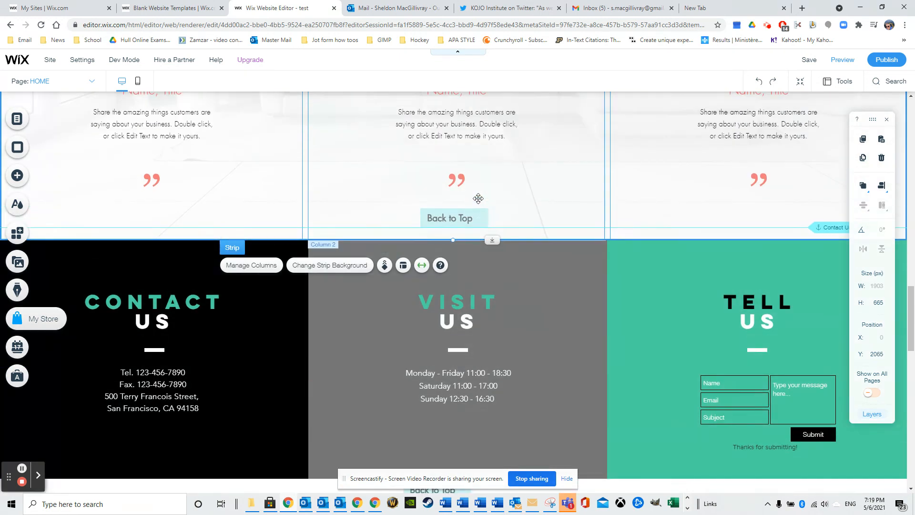
{"action": "left_click_drag", "start_coordinate": [492, 240], "coordinate": [485, 277]}
{"action": "left_click", "coordinate": [454, 215]}
{"action": "left_click_drag", "start_coordinate": [454, 225], "coordinate": [455, 251]}
{"action": "scroll", "coordinate": [553, 236], "scroll_direction": "up", "scroll_amount": 6}
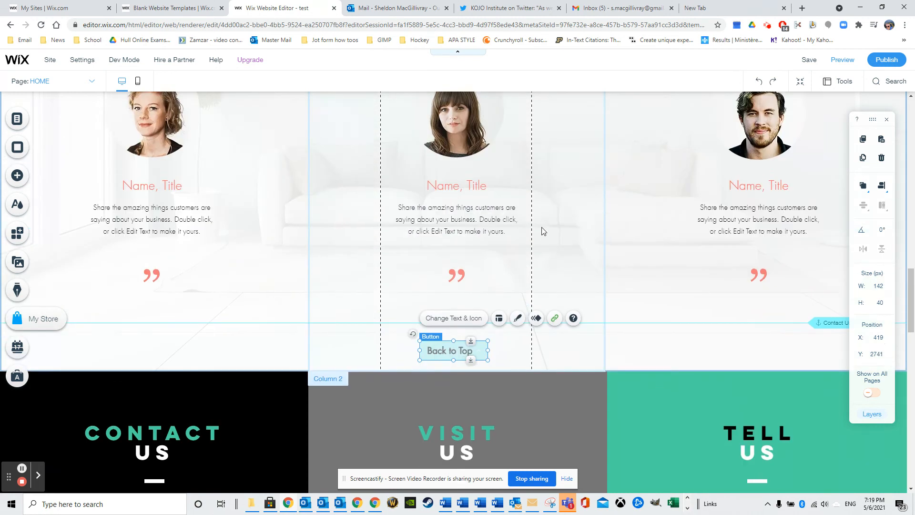
Move the upper Back to Top button into the gap between the Fresh & New and testimonials strips, at about X 419, Y 2036
{"action": "left_click", "coordinate": [466, 225]}
{"action": "scroll", "coordinate": [466, 267], "scroll_direction": "up", "scroll_amount": 3}
{"action": "left_click", "coordinate": [467, 333]}
{"action": "left_click_drag", "start_coordinate": [477, 339], "coordinate": [459, 327]}
{"action": "left_click", "coordinate": [468, 368]}
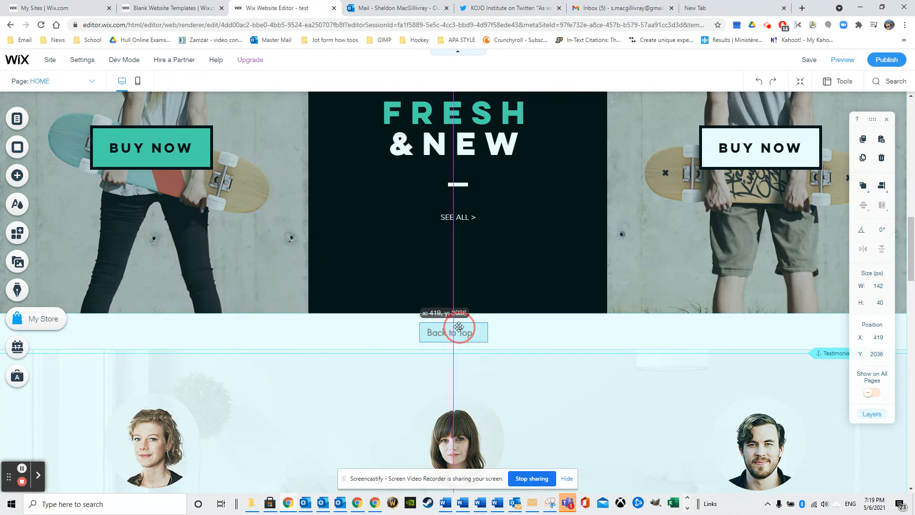
Remove the duplicate Back to Top button overlapping the top of the video section
{"action": "scroll", "coordinate": [457, 305], "scroll_direction": "up", "scroll_amount": 8}
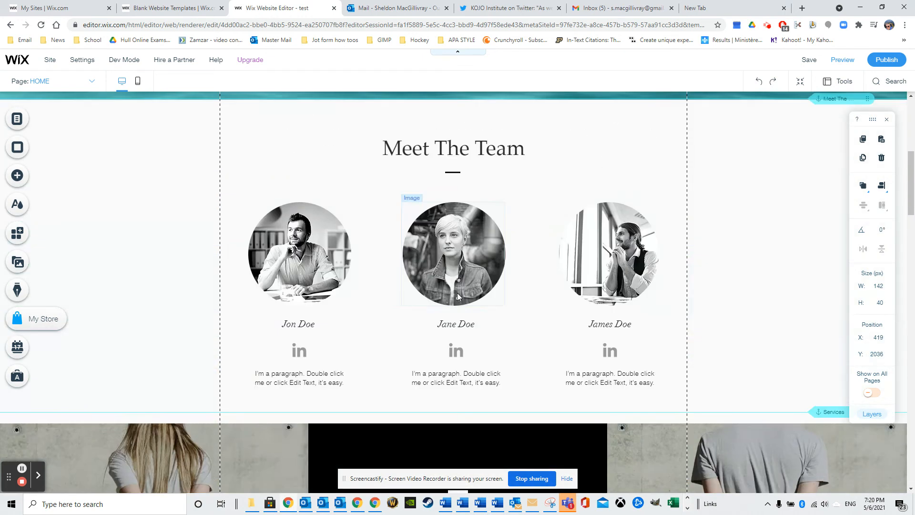
{"action": "scroll", "coordinate": [488, 330], "scroll_direction": "down", "scroll_amount": 3}
{"action": "scroll", "coordinate": [526, 348], "scroll_direction": "down", "scroll_amount": 10}
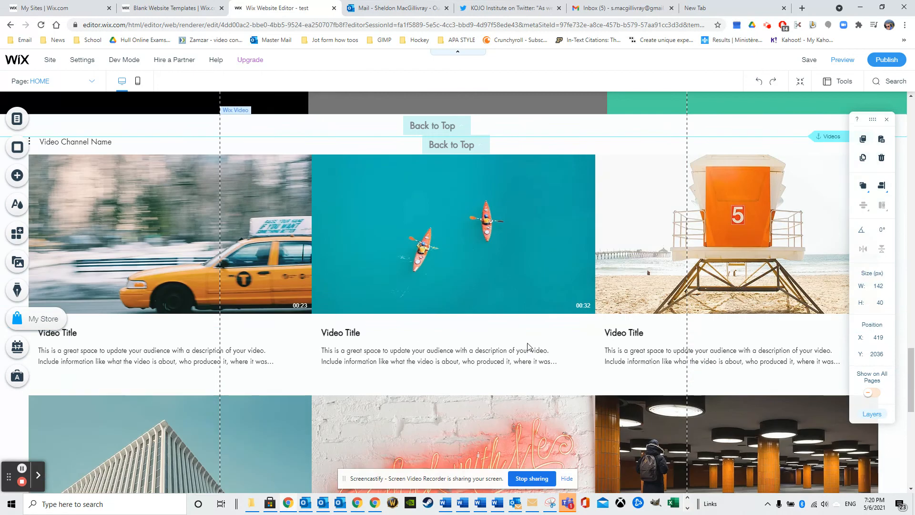
{"action": "scroll", "coordinate": [462, 219], "scroll_direction": "up", "scroll_amount": 2}
{"action": "left_click", "coordinate": [454, 239]}
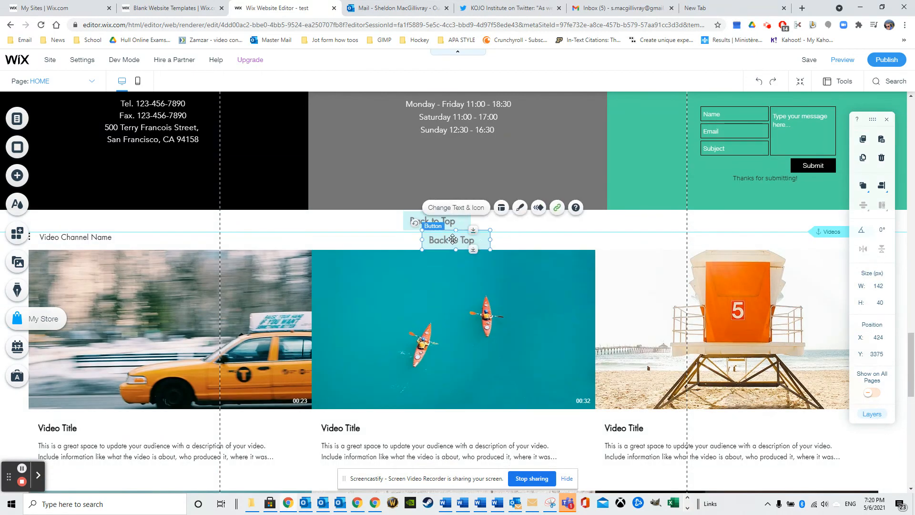
{"action": "left_click_drag", "start_coordinate": [453, 239], "coordinate": [444, 217]}
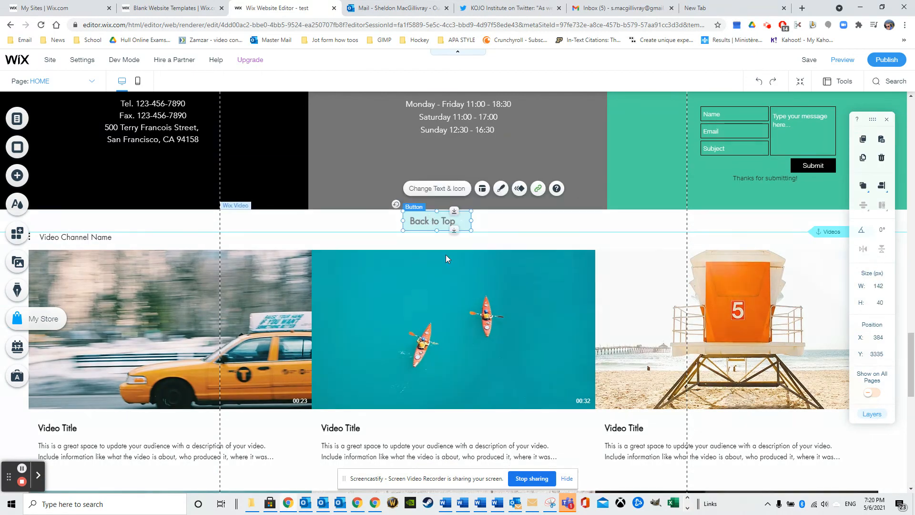
Push the video section down and move its Back to Top button into the gap at about X 428, Y 3410
{"action": "left_click", "coordinate": [493, 241]}
{"action": "left_click_drag", "start_coordinate": [493, 205], "coordinate": [489, 246]}
{"action": "left_click", "coordinate": [440, 260]}
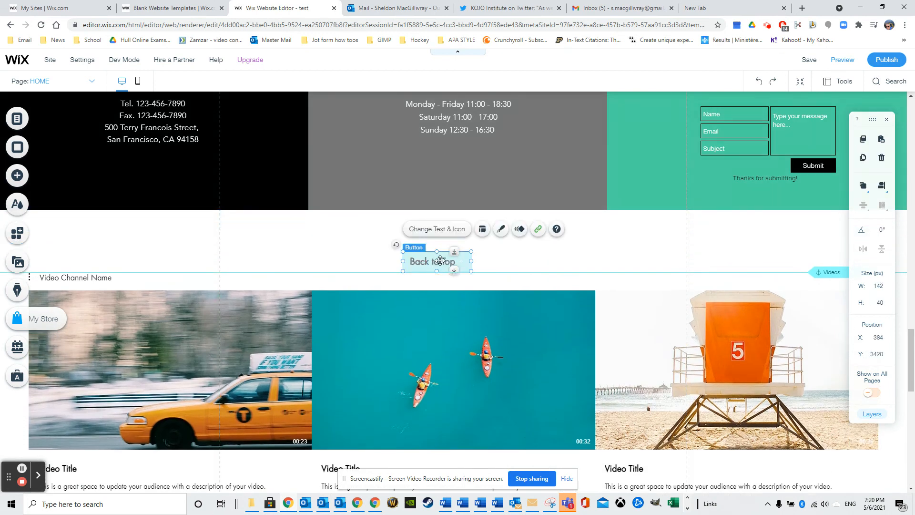
{"action": "left_click_drag", "start_coordinate": [435, 258], "coordinate": [457, 252]}
Push the Fresh & New strip down to about Y 1451 to open a gap below the Meet The Team strip
{"action": "scroll", "coordinate": [491, 257], "scroll_direction": "up", "scroll_amount": 10}
{"action": "scroll", "coordinate": [492, 259], "scroll_direction": "up", "scroll_amount": 10}
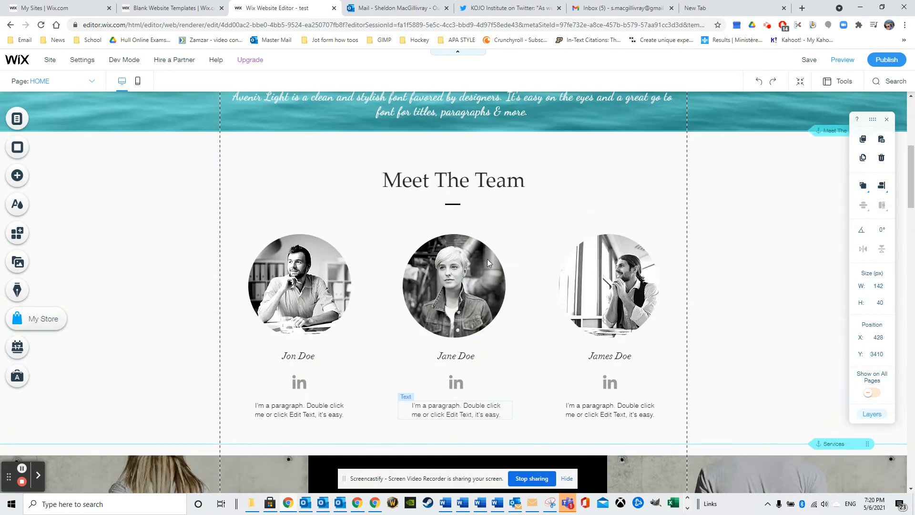
{"action": "scroll", "coordinate": [486, 259], "scroll_direction": "down", "scroll_amount": 6}
{"action": "left_click", "coordinate": [462, 180]}
{"action": "left_click_drag", "start_coordinate": [493, 173], "coordinate": [487, 203]}
{"action": "scroll", "coordinate": [487, 205], "scroll_direction": "down", "scroll_amount": 4}
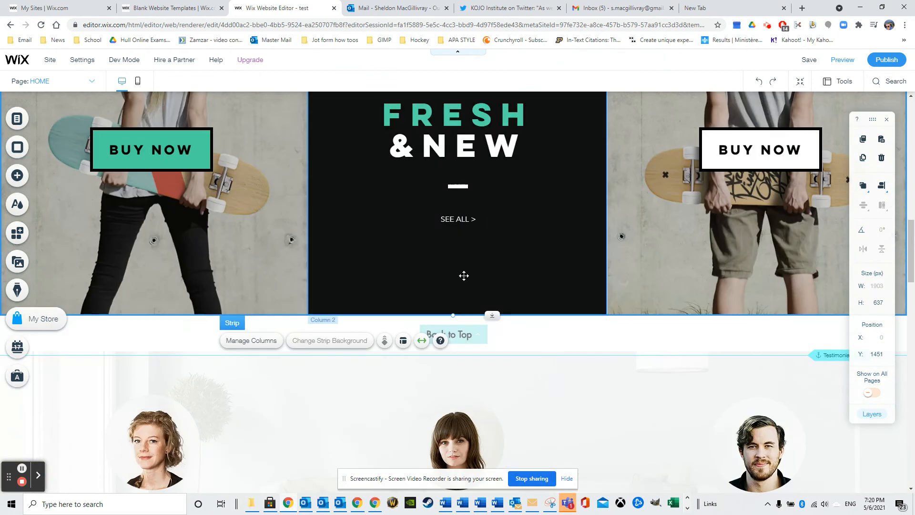
Paste a copy of the Back to Top button and place it between the Meet The Team and Fresh & New strips, at about X 428, Y 1393
{"action": "left_click", "coordinate": [464, 335]}
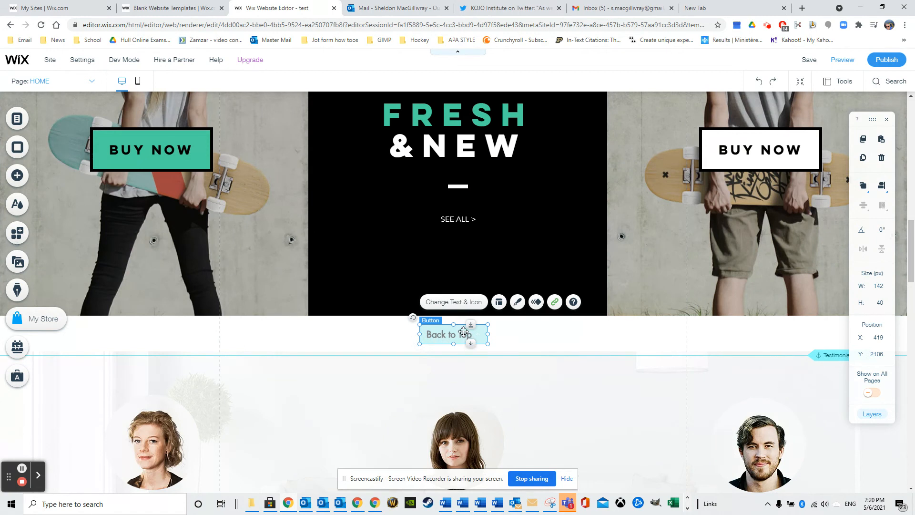
{"action": "scroll", "coordinate": [454, 236], "scroll_direction": "down", "scroll_amount": 9}
{"action": "left_click", "coordinate": [458, 213]}
{"action": "key", "text": "ctrl+v"}
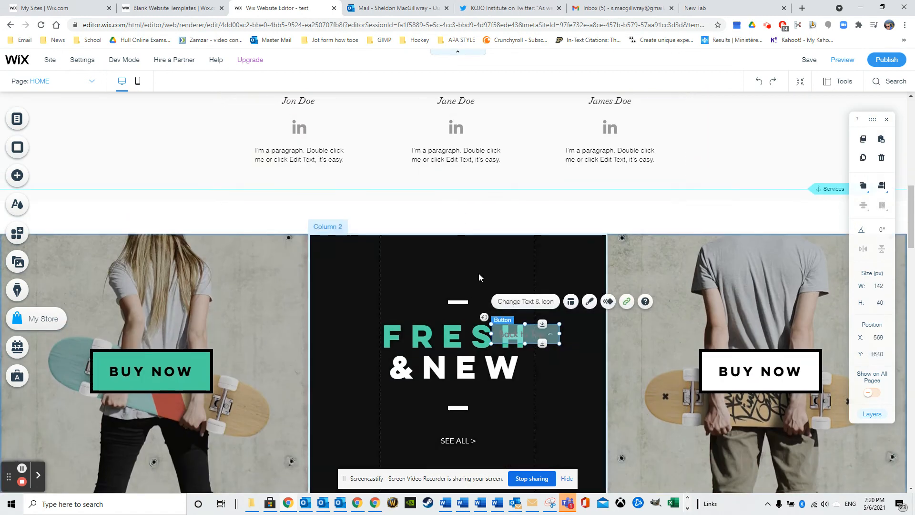
{"action": "scroll", "coordinate": [520, 273], "scroll_direction": "down", "scroll_amount": 2}
{"action": "left_click_drag", "start_coordinate": [491, 209], "coordinate": [446, 143]}
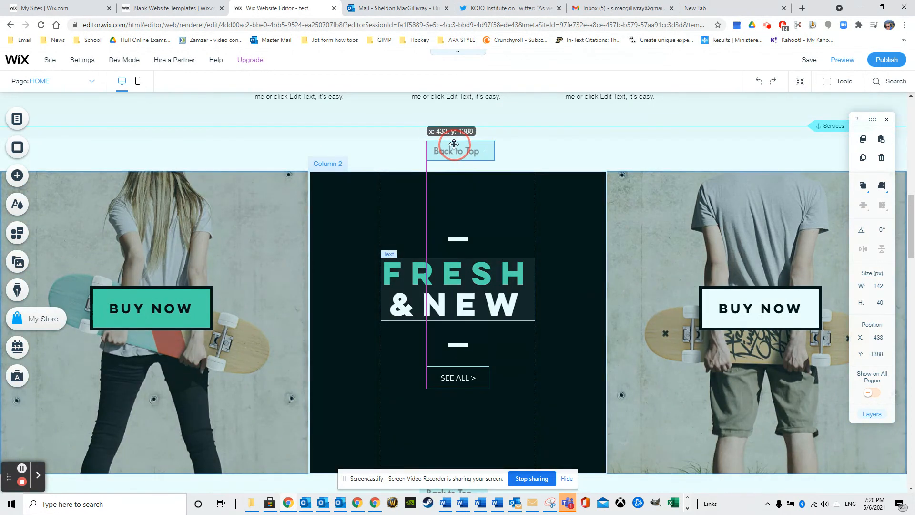
{"action": "left_click_drag", "start_coordinate": [476, 153], "coordinate": [477, 153]}
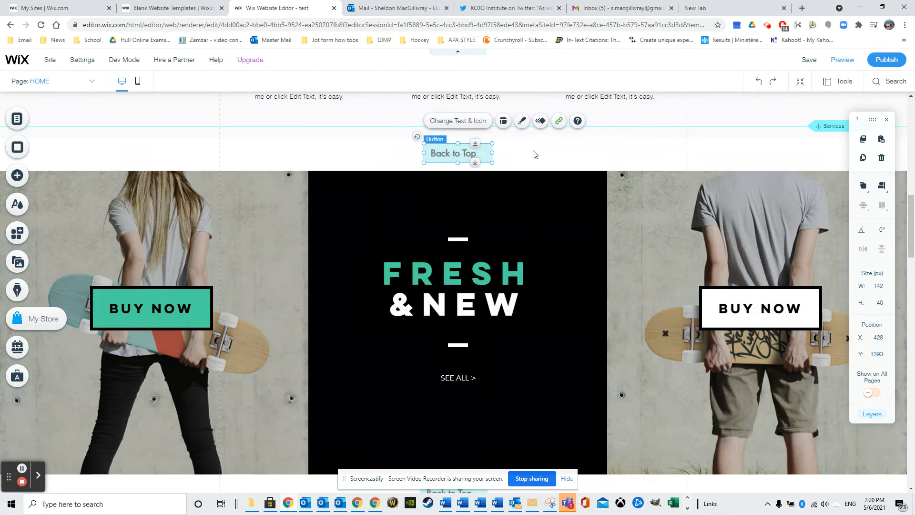
{"action": "scroll", "coordinate": [539, 174], "scroll_direction": "up", "scroll_amount": 10}
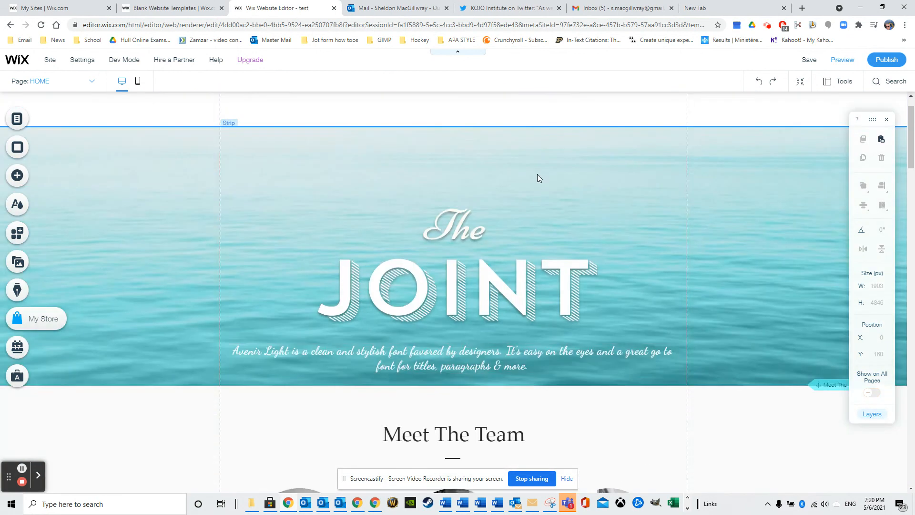
{"action": "scroll", "coordinate": [536, 173], "scroll_direction": "down", "scroll_amount": 3}
{"action": "left_click", "coordinate": [461, 270]}
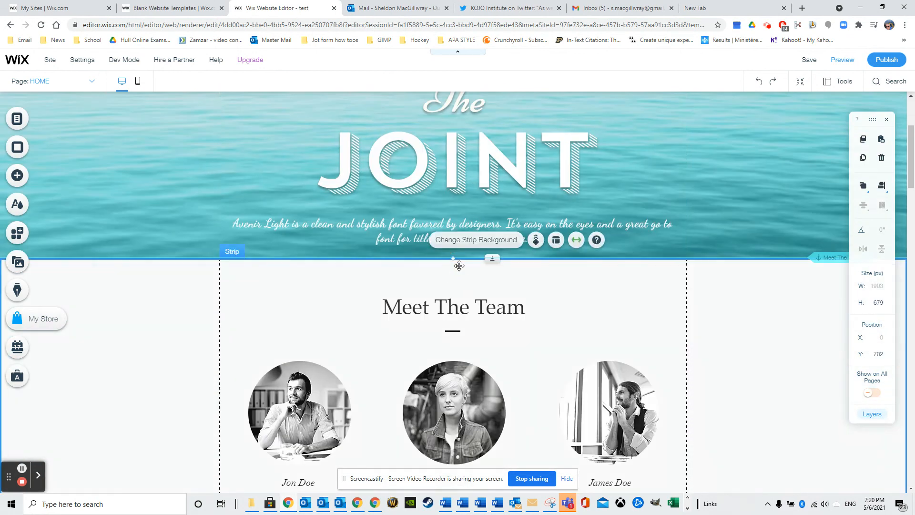
{"action": "scroll", "coordinate": [474, 273], "scroll_direction": "down", "scroll_amount": 3}
{"action": "scroll", "coordinate": [464, 257], "scroll_direction": "up", "scroll_amount": 6}
{"action": "scroll", "coordinate": [461, 265], "scroll_direction": "down", "scroll_amount": 6}
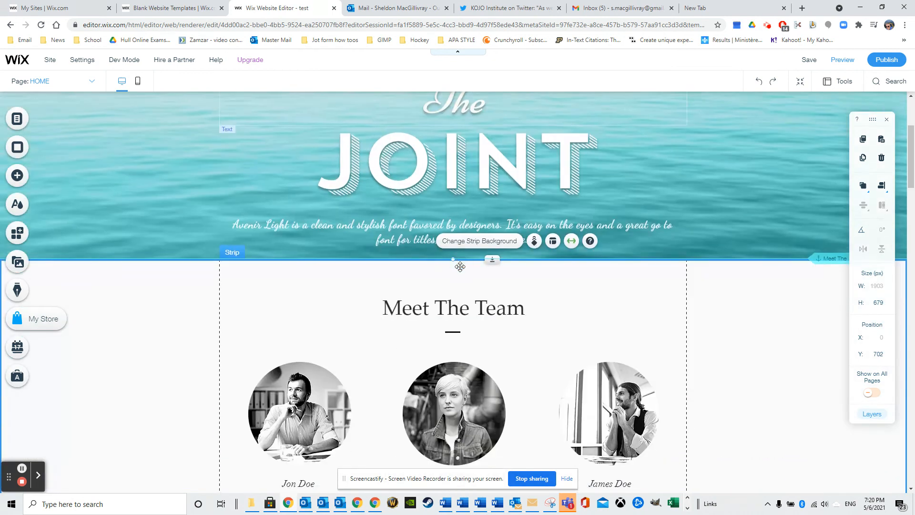
Preview the site and test the Meet the Team and Services menu links together with their Back to Top buttons
{"action": "scroll", "coordinate": [467, 240], "scroll_direction": "up", "scroll_amount": 5}
{"action": "left_click", "coordinate": [841, 62]}
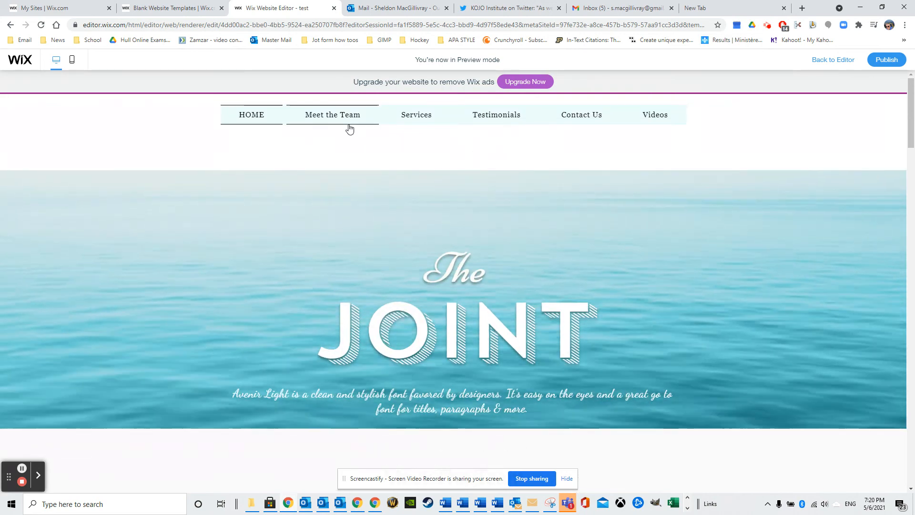
{"action": "left_click", "coordinate": [348, 116]}
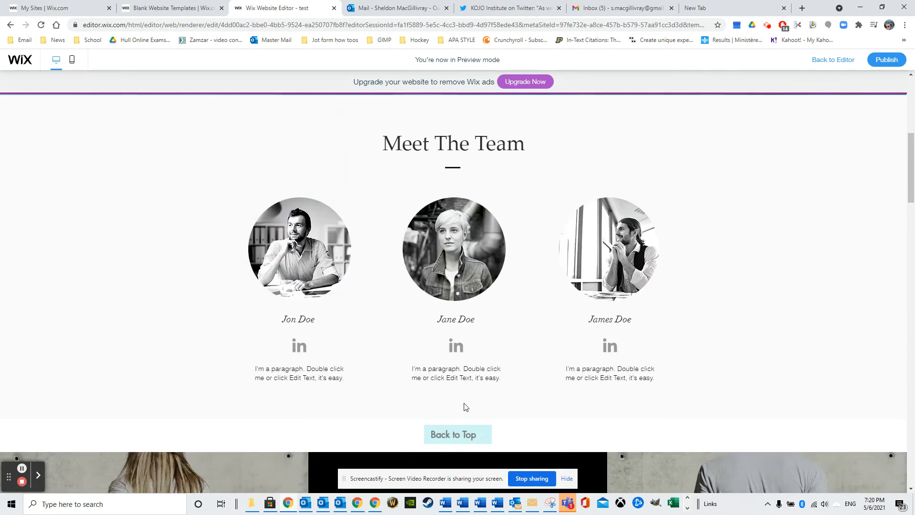
{"action": "left_click", "coordinate": [461, 437]}
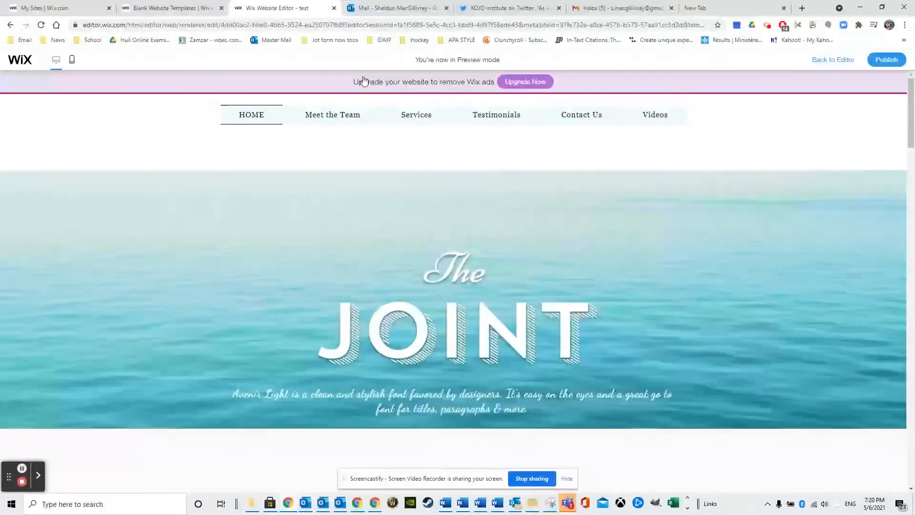
{"action": "left_click", "coordinate": [416, 115]}
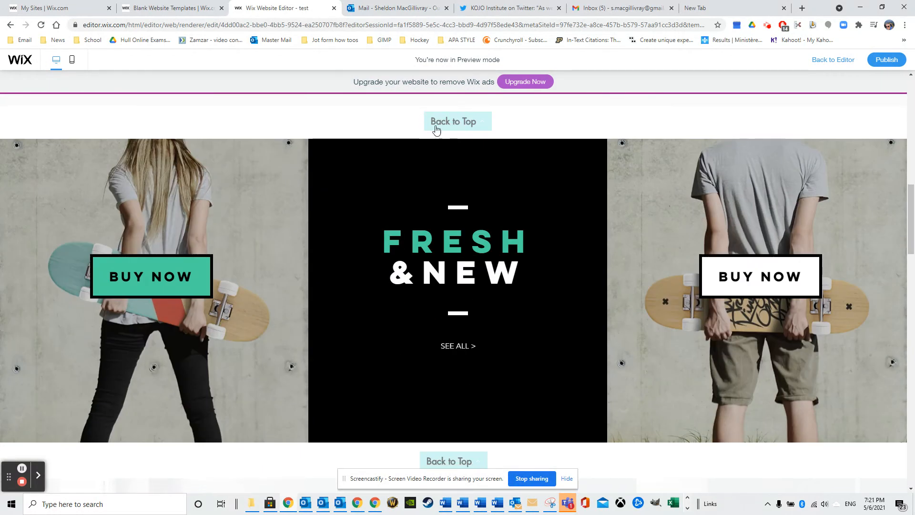
{"action": "left_click", "coordinate": [449, 121]}
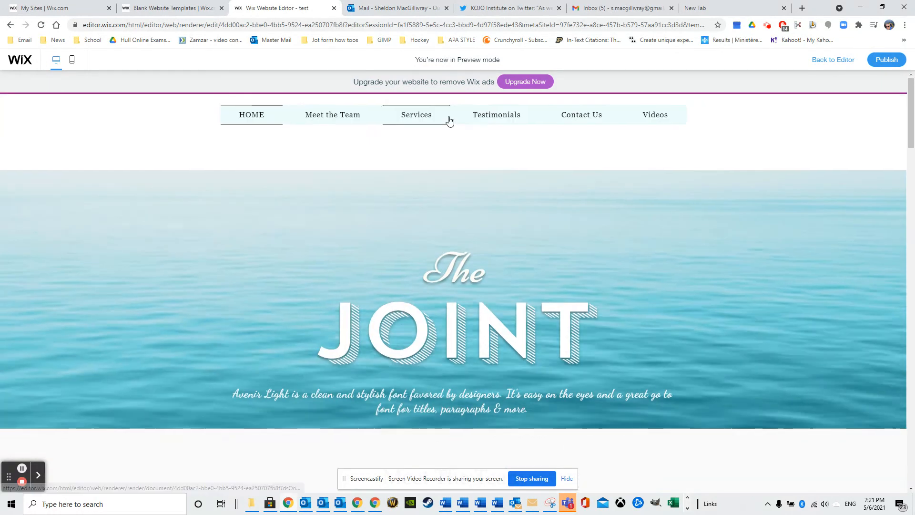
Test the Testimonials, Contact Us and Videos menu links in the preview, returning each time with the Back to Top button
{"action": "left_click", "coordinate": [474, 121]}
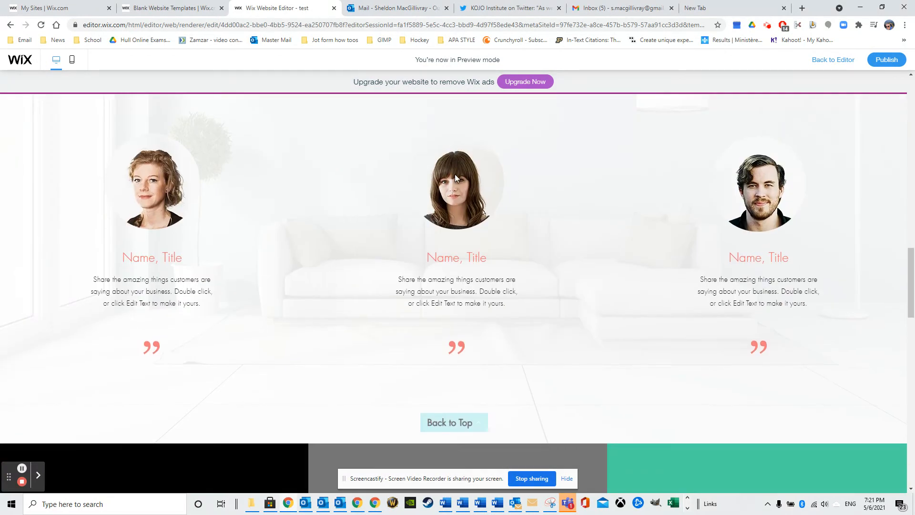
{"action": "left_click", "coordinate": [452, 427]}
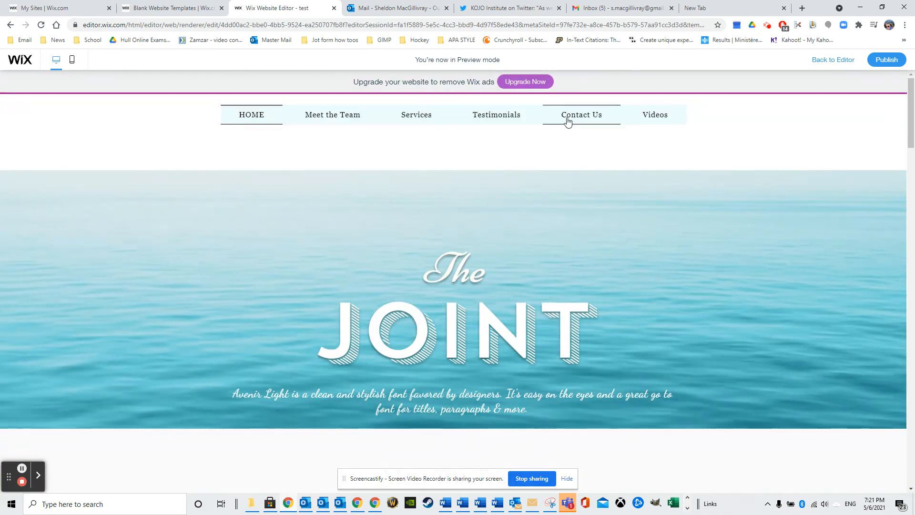
{"action": "left_click", "coordinate": [568, 122]}
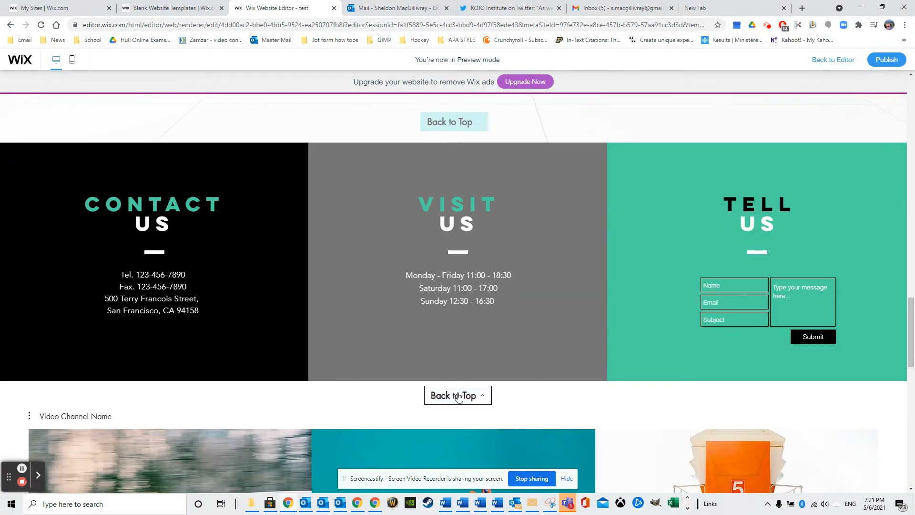
{"action": "left_click", "coordinate": [457, 395]}
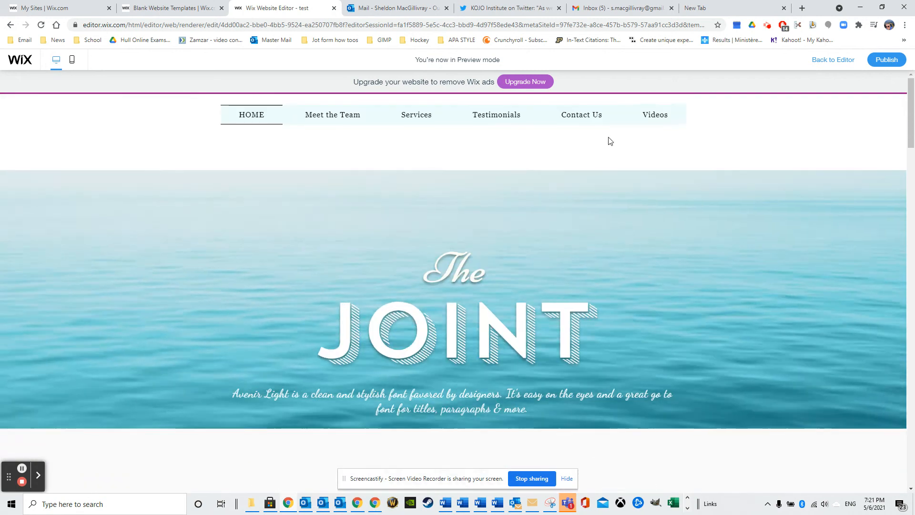
{"action": "left_click", "coordinate": [654, 113]}
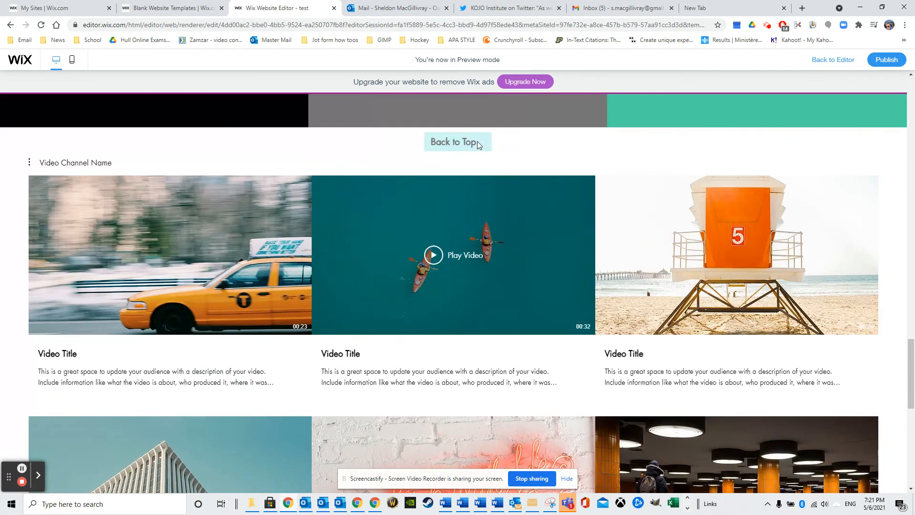
{"action": "left_click", "coordinate": [460, 141]}
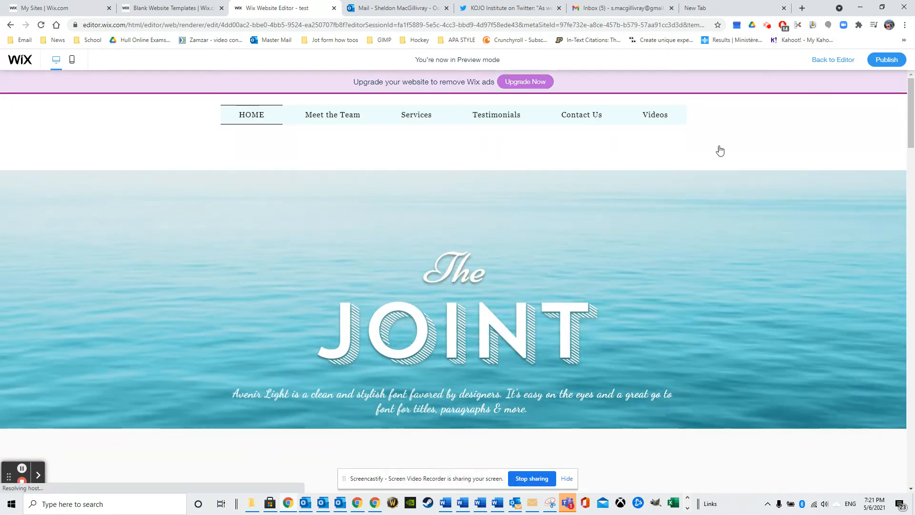
Return to the editor and lower the Back to Top button beneath the contact strip to about X 419, Y 3446
{"action": "scroll", "coordinate": [506, 256], "scroll_direction": "down", "scroll_amount": 20}
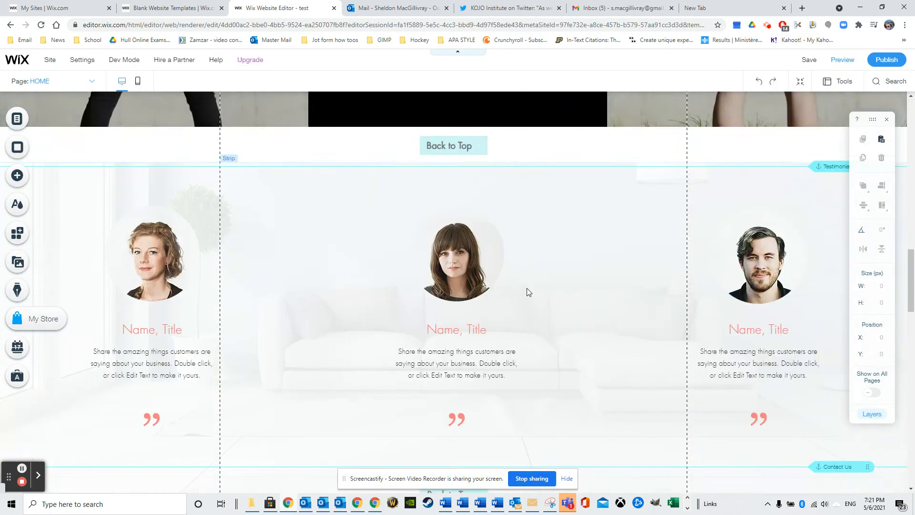
{"action": "scroll", "coordinate": [518, 288], "scroll_direction": "down", "scroll_amount": 15}
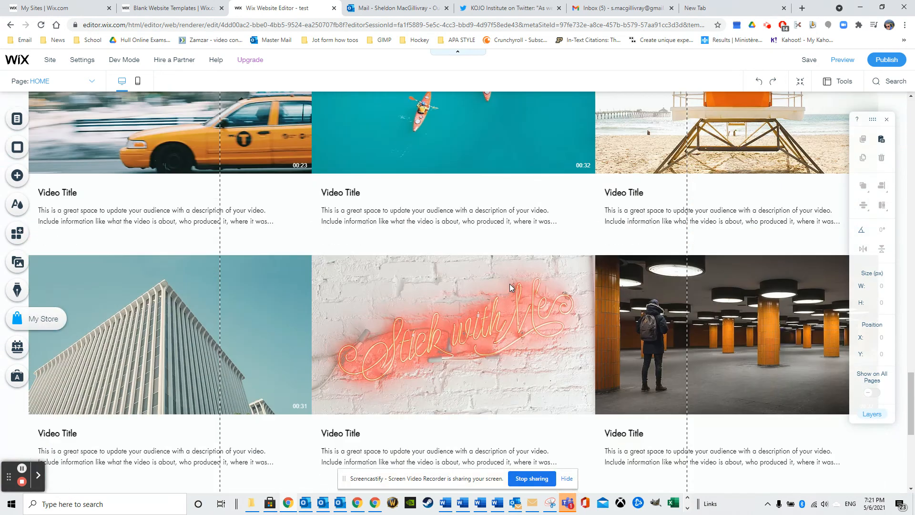
{"action": "scroll", "coordinate": [511, 286], "scroll_direction": "up", "scroll_amount": 5}
{"action": "left_click", "coordinate": [482, 204]}
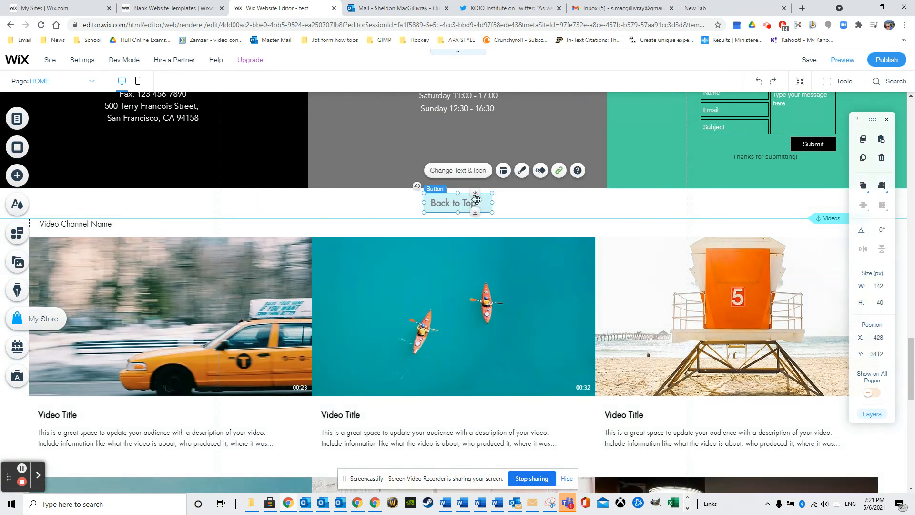
{"action": "left_click", "coordinate": [449, 223]}
{"action": "left_click_drag", "start_coordinate": [450, 206], "coordinate": [447, 222]}
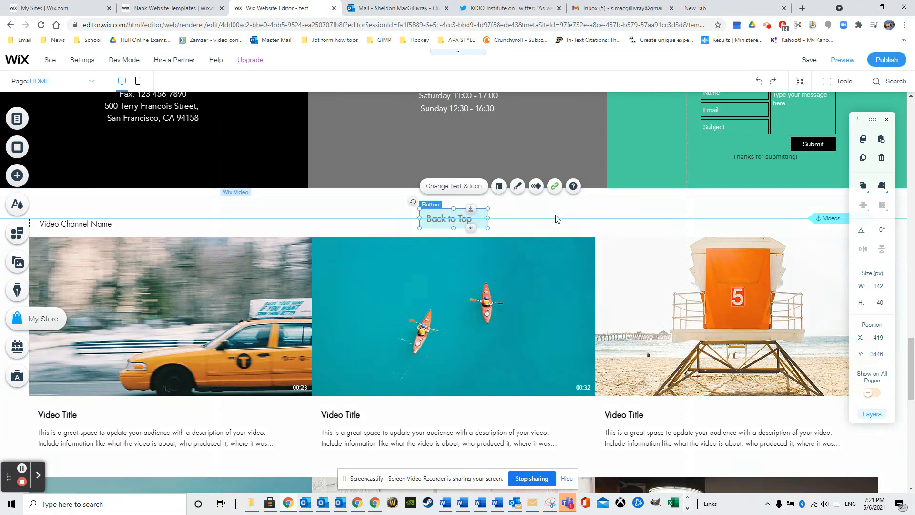
Push the video section further down and move the Back to Top button above it to about X 427, Y 3440
{"action": "scroll", "coordinate": [521, 239], "scroll_direction": "down", "scroll_amount": 3}
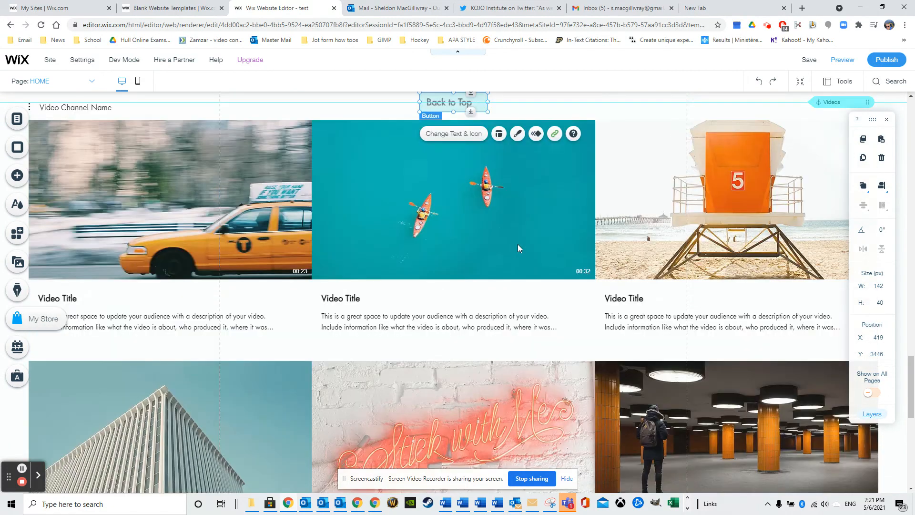
{"action": "scroll", "coordinate": [518, 248], "scroll_direction": "up", "scroll_amount": 2}
{"action": "left_click", "coordinate": [488, 208]}
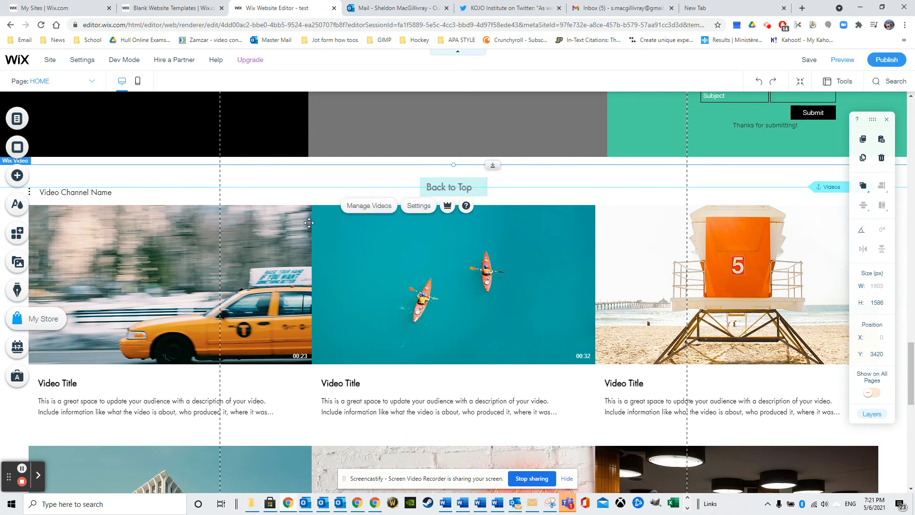
{"action": "scroll", "coordinate": [519, 224], "scroll_direction": "down", "scroll_amount": 4}
{"action": "scroll", "coordinate": [505, 191], "scroll_direction": "up", "scroll_amount": 5}
{"action": "left_click_drag", "start_coordinate": [493, 199], "coordinate": [493, 227]}
{"action": "left_click", "coordinate": [445, 244]}
{"action": "left_click_drag", "start_coordinate": [446, 243], "coordinate": [449, 211]}
Look through the themed, container and hover box designs among the elements that can be added to the site
{"action": "scroll", "coordinate": [429, 221], "scroll_direction": "up", "scroll_amount": 20}
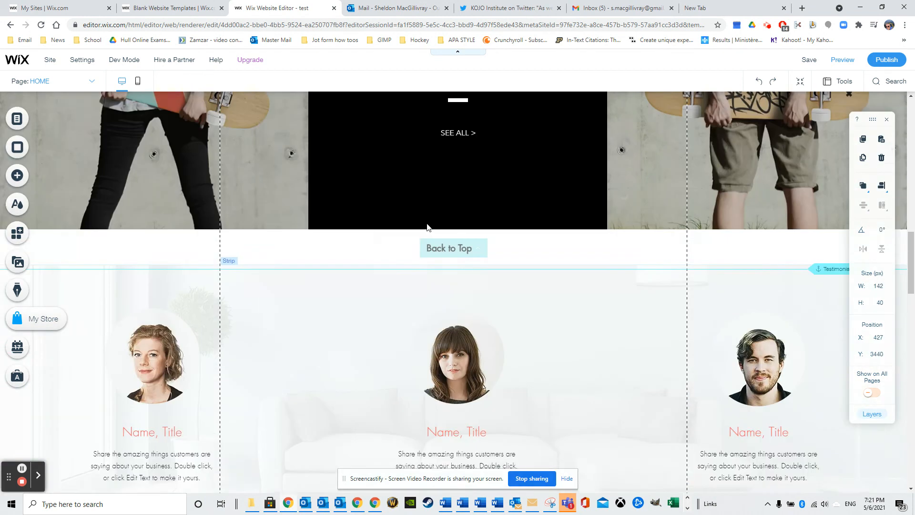
{"action": "scroll", "coordinate": [424, 229], "scroll_direction": "up", "scroll_amount": 12}
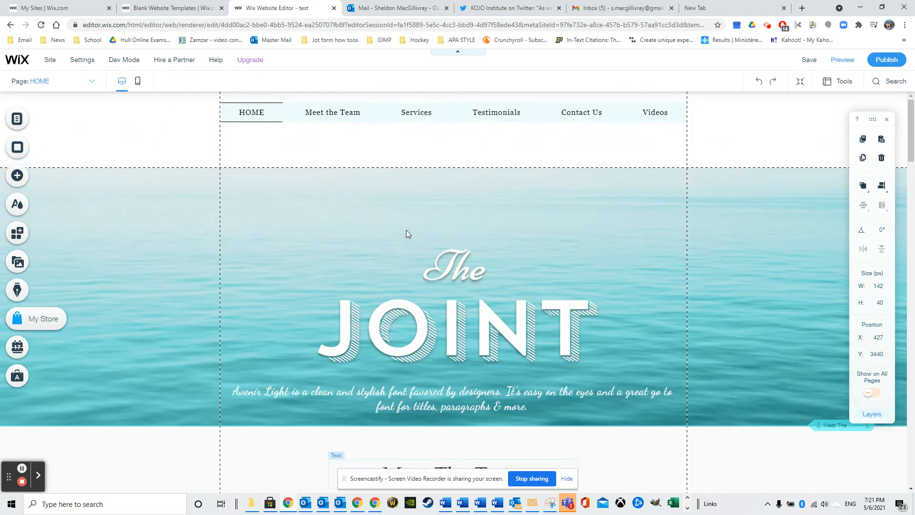
{"action": "left_click", "coordinate": [17, 176]}
{"action": "left_click", "coordinate": [61, 138]}
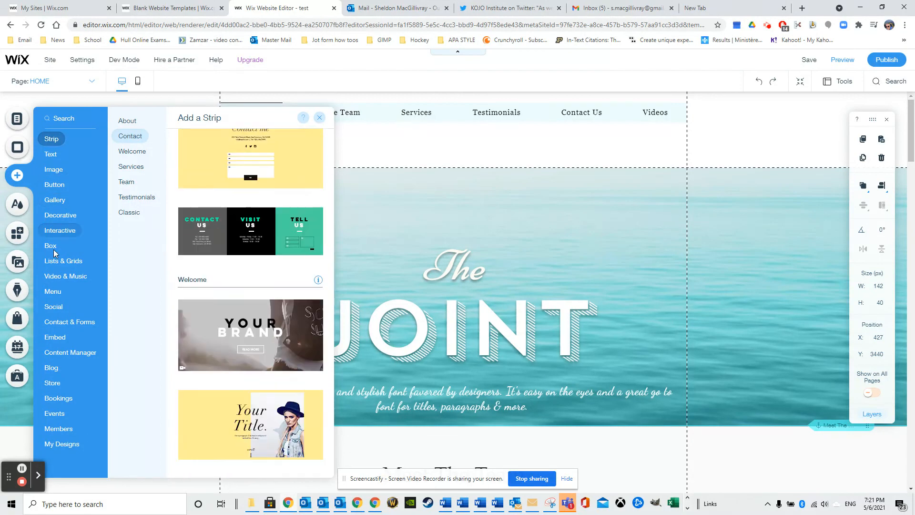
{"action": "left_click", "coordinate": [53, 244]}
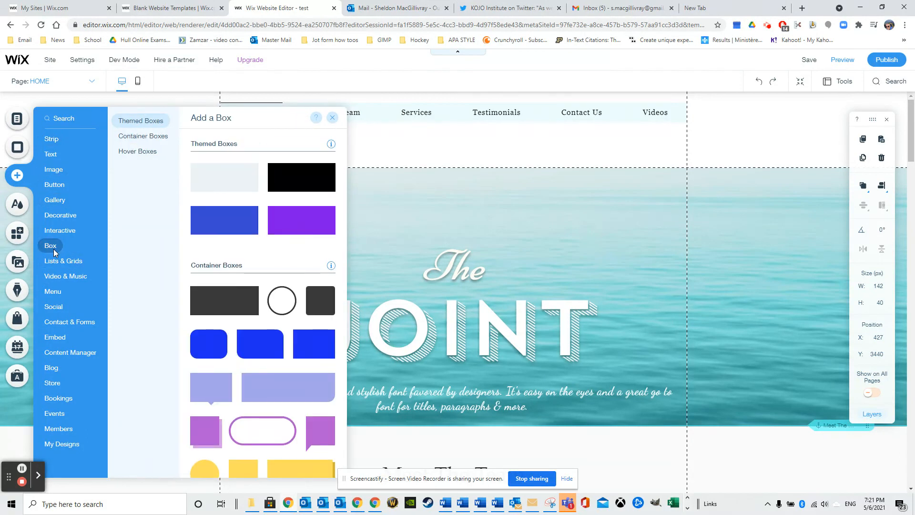
{"action": "scroll", "coordinate": [281, 333], "scroll_direction": "down", "scroll_amount": 12}
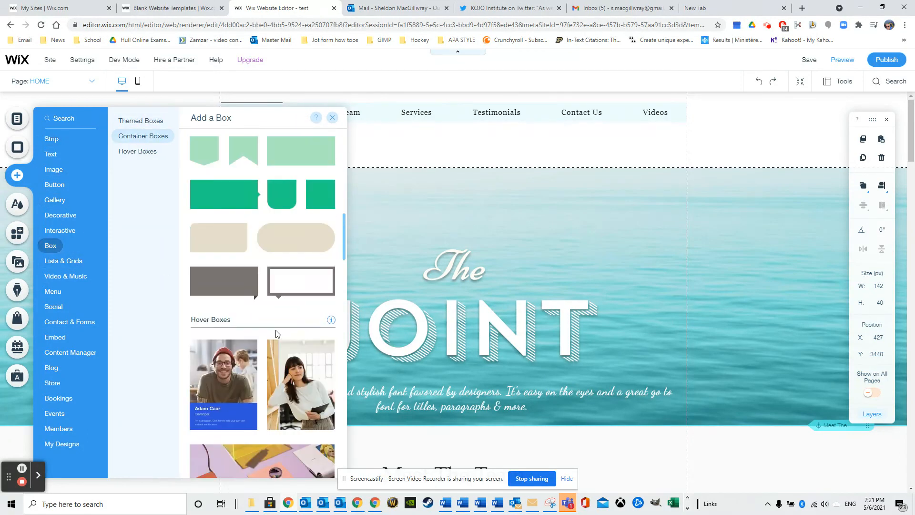
{"action": "scroll", "coordinate": [269, 355], "scroll_direction": "down", "scroll_amount": 2}
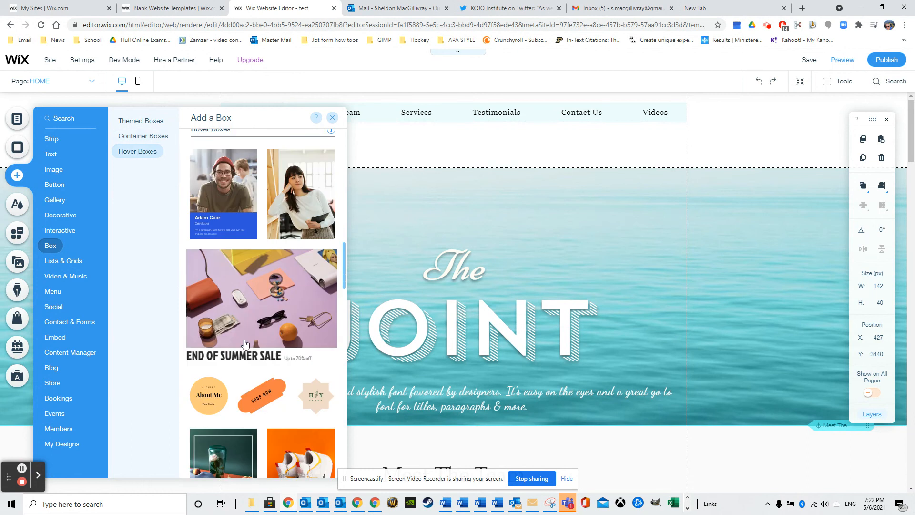
{"action": "scroll", "coordinate": [265, 305], "scroll_direction": "down", "scroll_amount": 4}
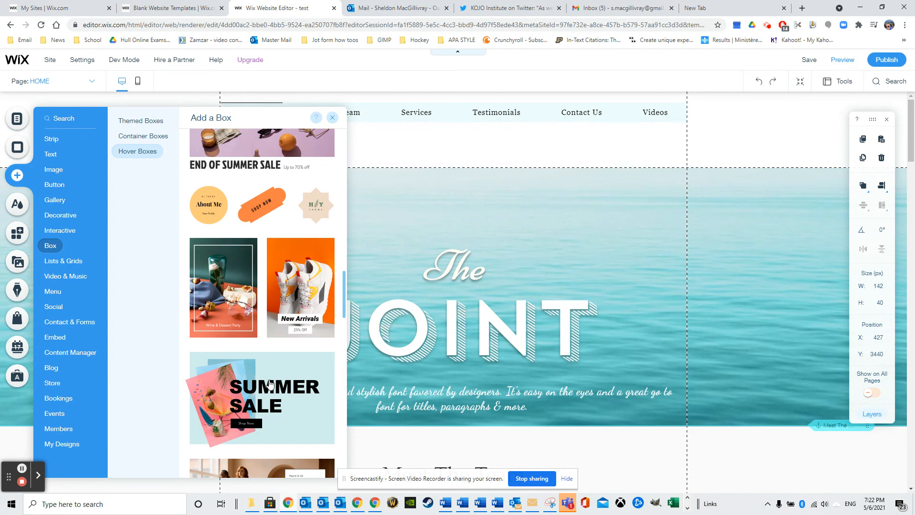
{"action": "scroll", "coordinate": [253, 371], "scroll_direction": "up", "scroll_amount": 1}
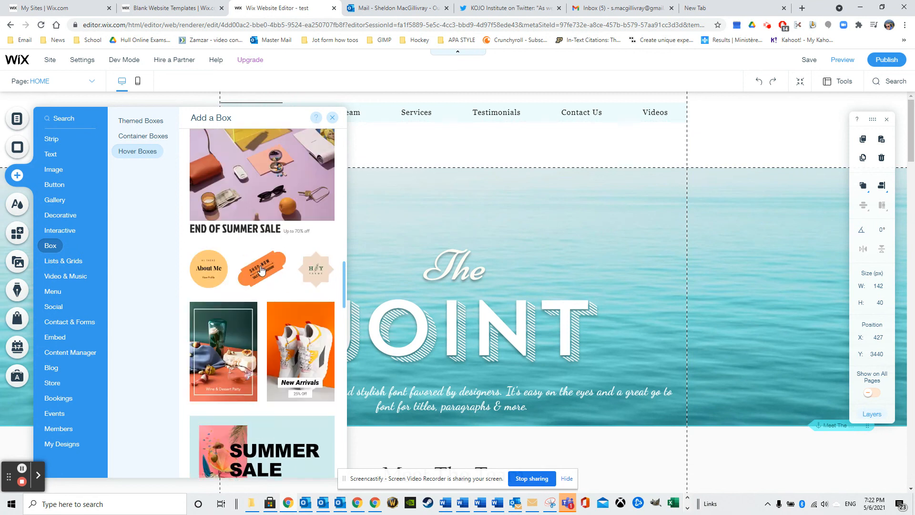
{"action": "scroll", "coordinate": [260, 270], "scroll_direction": "down", "scroll_amount": 3}
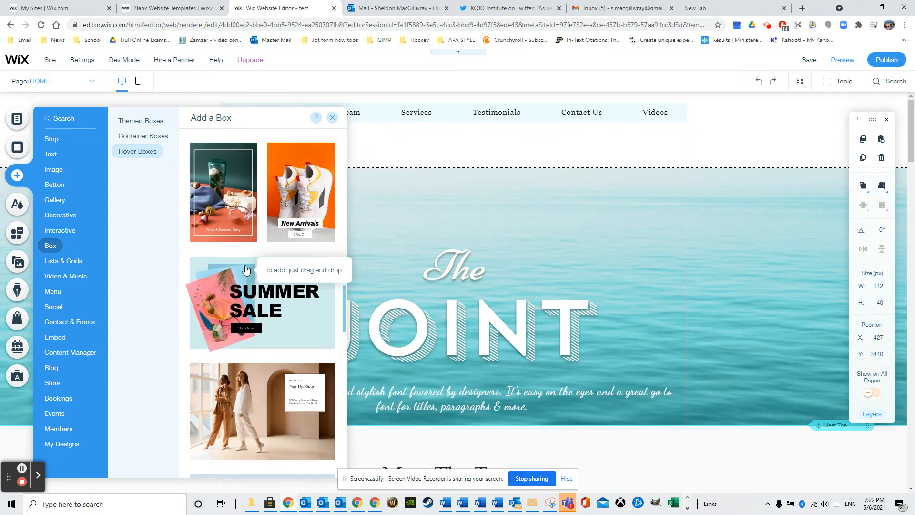
{"action": "scroll", "coordinate": [270, 262], "scroll_direction": "down", "scroll_amount": 4}
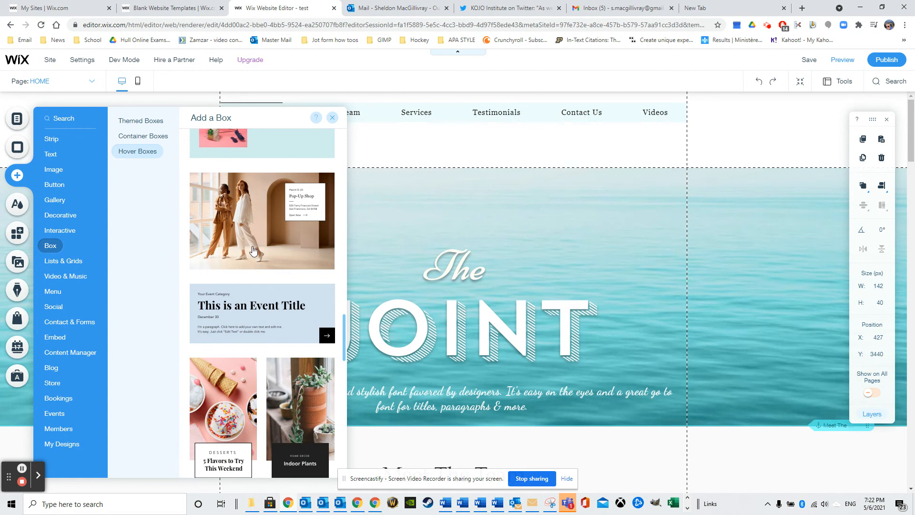
{"action": "scroll", "coordinate": [250, 238], "scroll_direction": "down", "scroll_amount": 2}
{"action": "scroll", "coordinate": [257, 228], "scroll_direction": "up", "scroll_amount": 6}
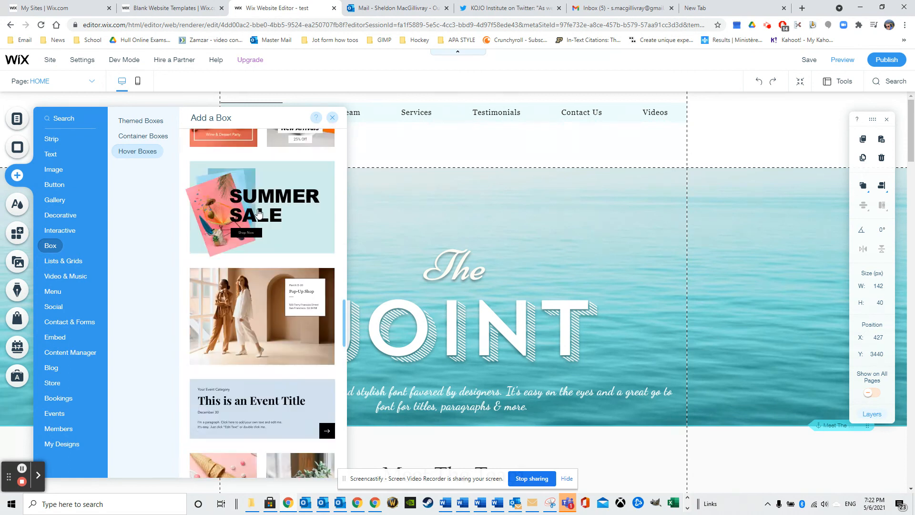
{"action": "scroll", "coordinate": [260, 238], "scroll_direction": "up", "scroll_amount": 1}
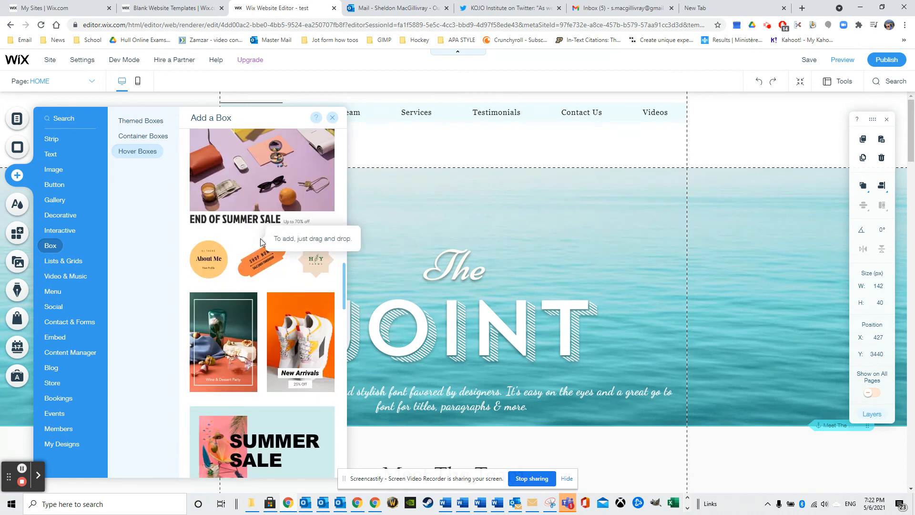
Place the Entertainment, Lifestyle, Sports and Technology repeater from the Lists & Grids elements over the header strip at about X -149, Y 189
{"action": "left_click", "coordinate": [52, 260]}
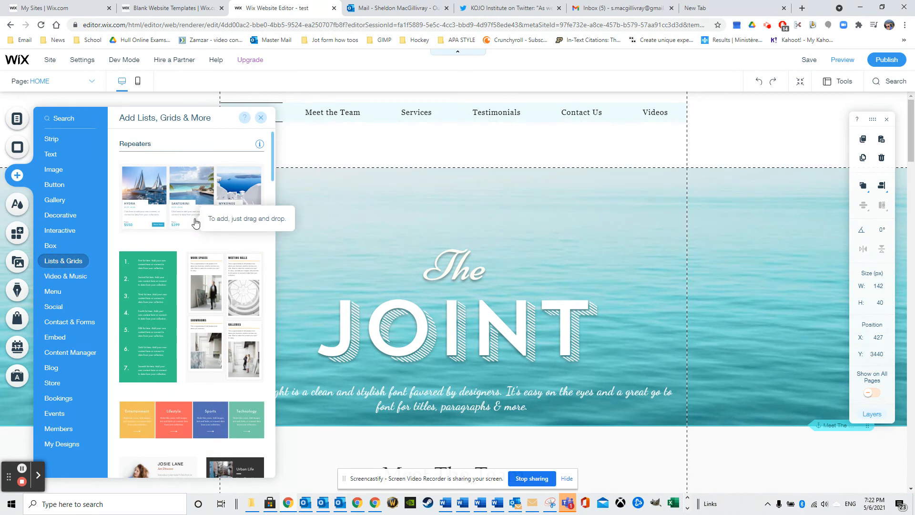
{"action": "scroll", "coordinate": [195, 222], "scroll_direction": "down", "scroll_amount": 3}
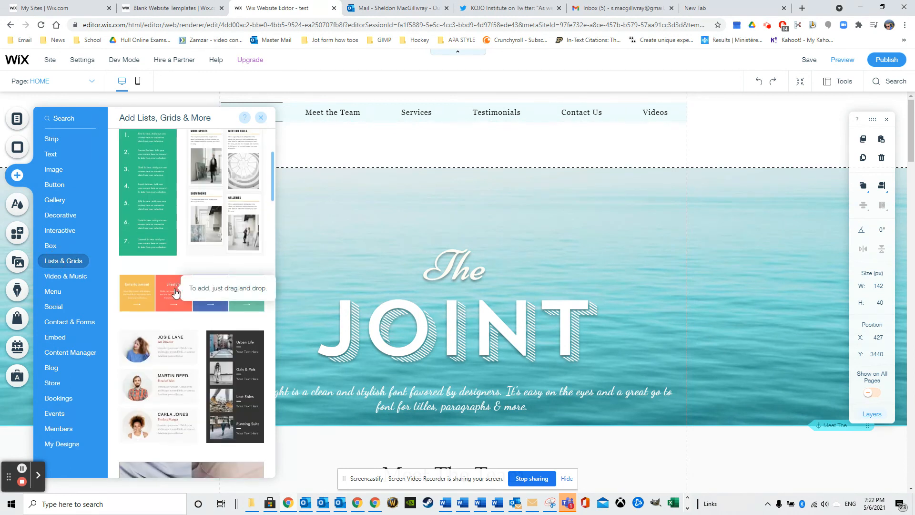
{"action": "scroll", "coordinate": [174, 286], "scroll_direction": "down", "scroll_amount": 5}
{"action": "scroll", "coordinate": [174, 286], "scroll_direction": "up", "scroll_amount": 3}
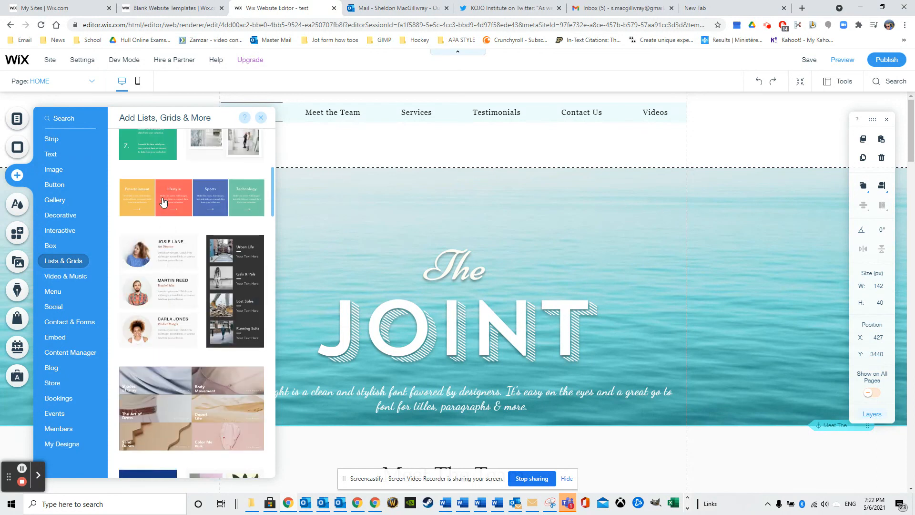
{"action": "left_click_drag", "start_coordinate": [162, 204], "coordinate": [290, 241]}
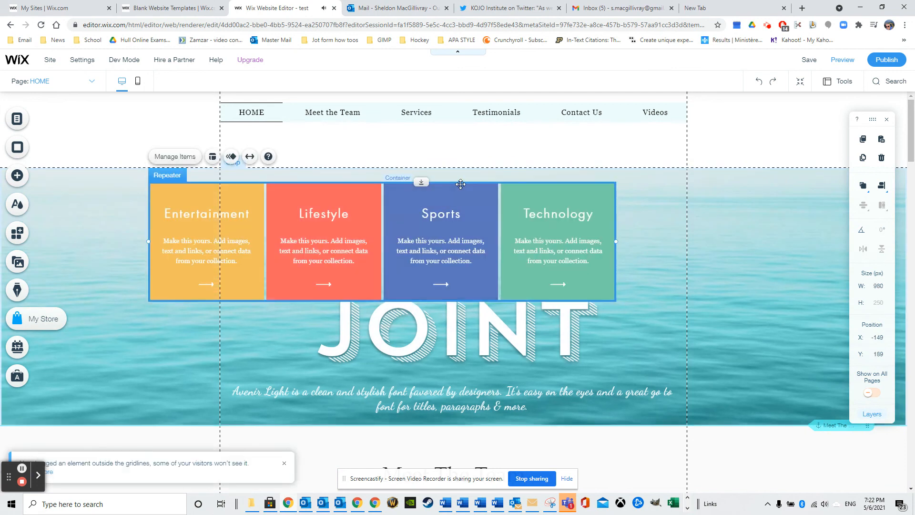
Check the options of the Sports container and delete the whole repeater from the header strip
{"action": "right_click", "coordinate": [461, 182]}
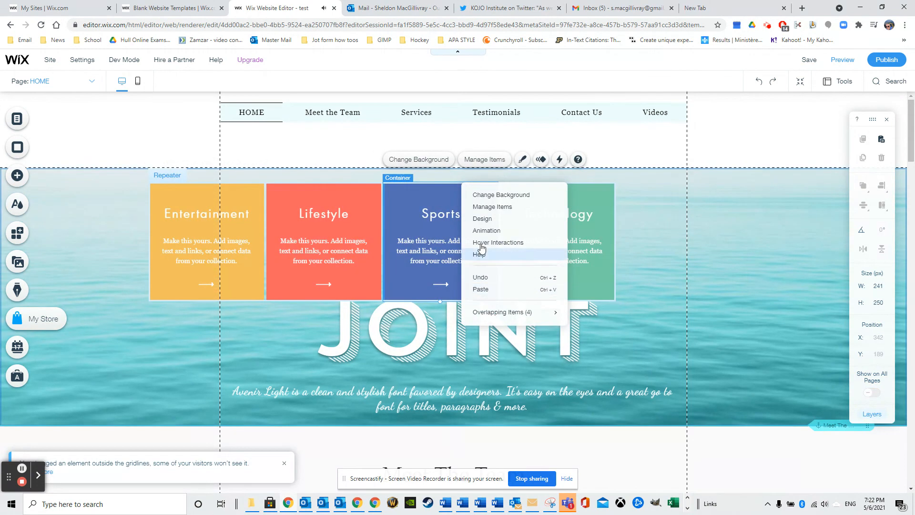
{"action": "left_click", "coordinate": [429, 182]}
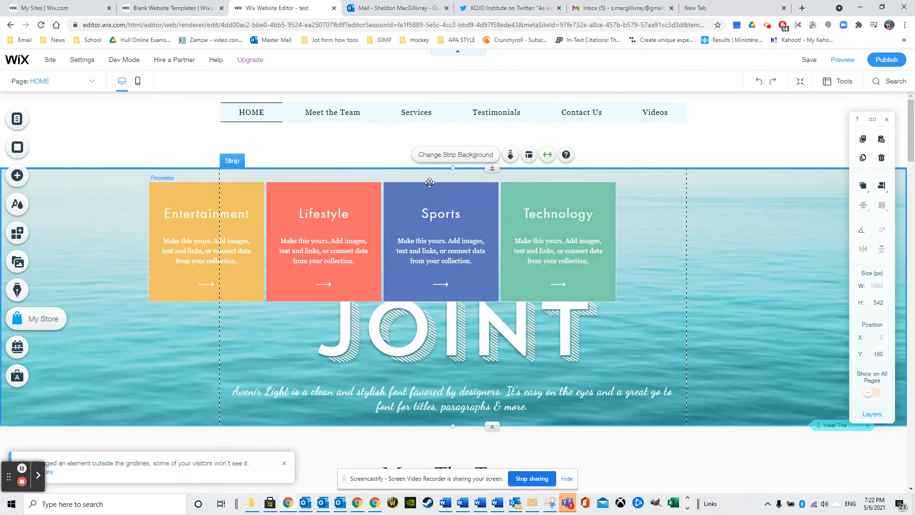
{"action": "left_click", "coordinate": [429, 183]}
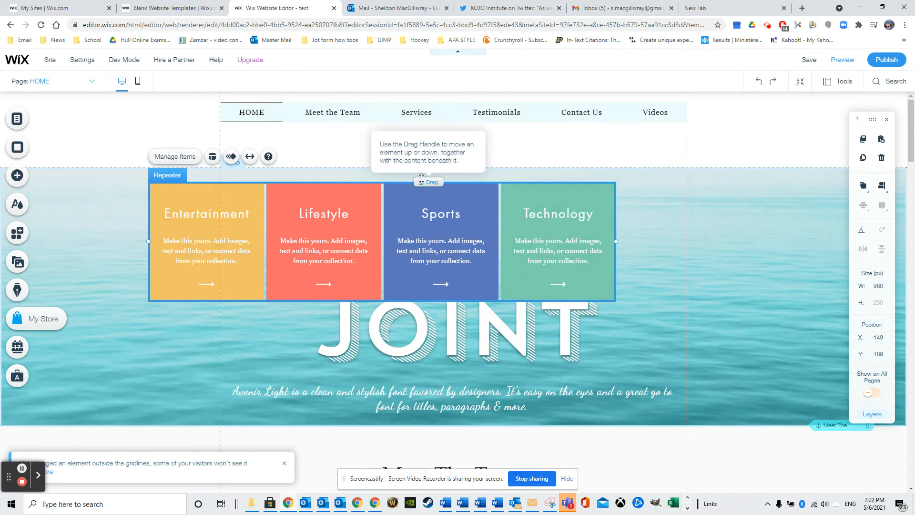
{"action": "key", "text": "Delete"}
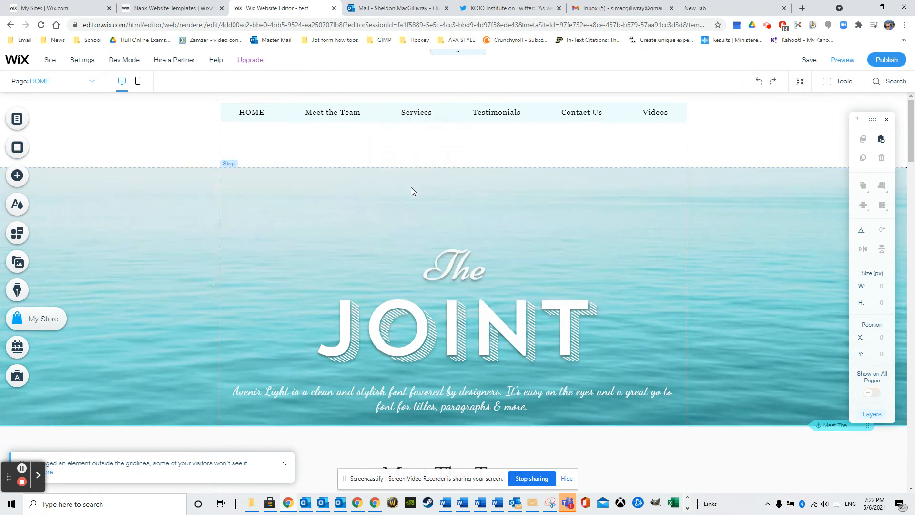
Add the four-category repeater to the header strip again and move it to about X -130, Y 196
{"action": "left_click", "coordinate": [18, 175]}
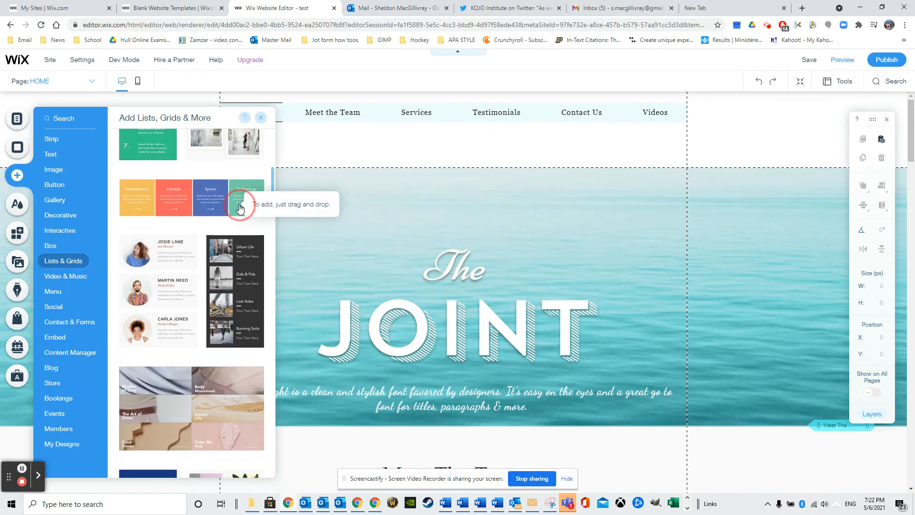
{"action": "left_click", "coordinate": [240, 208]}
{"action": "left_click", "coordinate": [395, 243]}
{"action": "left_click_drag", "start_coordinate": [396, 241], "coordinate": [333, 194]}
{"action": "left_click", "coordinate": [363, 241]}
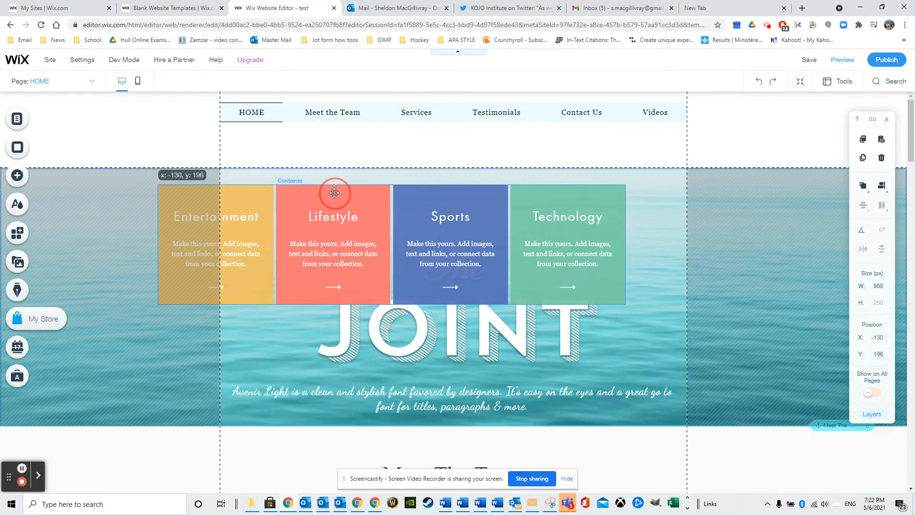
{"action": "left_click", "coordinate": [360, 198]}
{"action": "right_click", "coordinate": [360, 197]}
{"action": "key", "text": "Escape"}
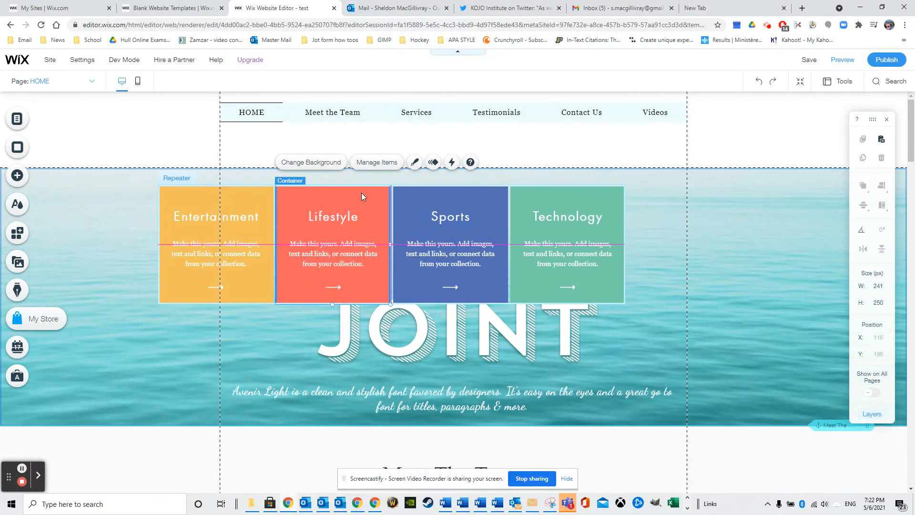
Select the entire re-added repeater rather than one of its containers and remove it from the header
{"action": "left_click", "coordinate": [408, 196]}
{"action": "right_click", "coordinate": [408, 195]}
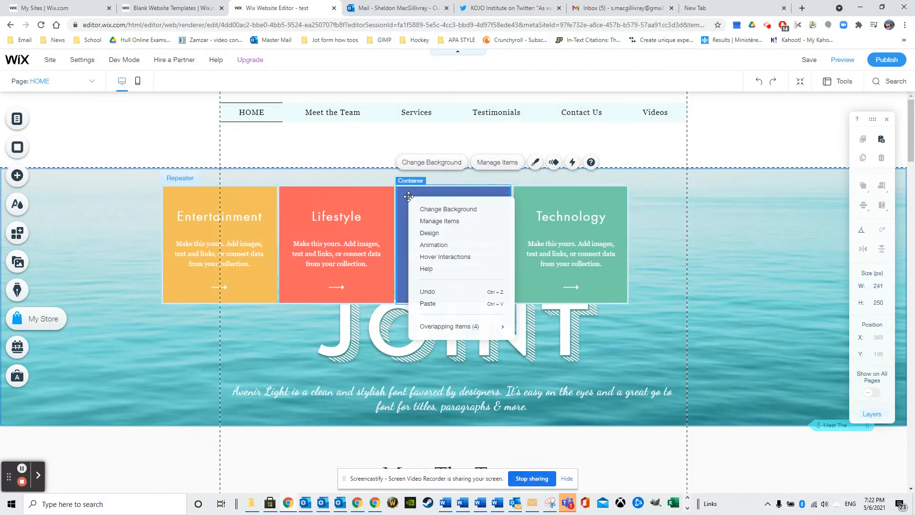
{"action": "left_click", "coordinate": [334, 186]}
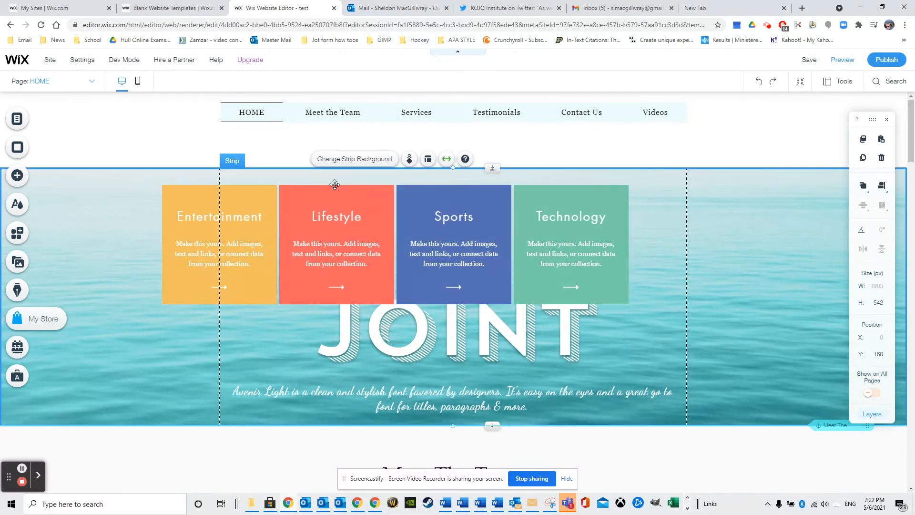
{"action": "left_click", "coordinate": [334, 186]}
{"action": "key", "text": "Delete"}
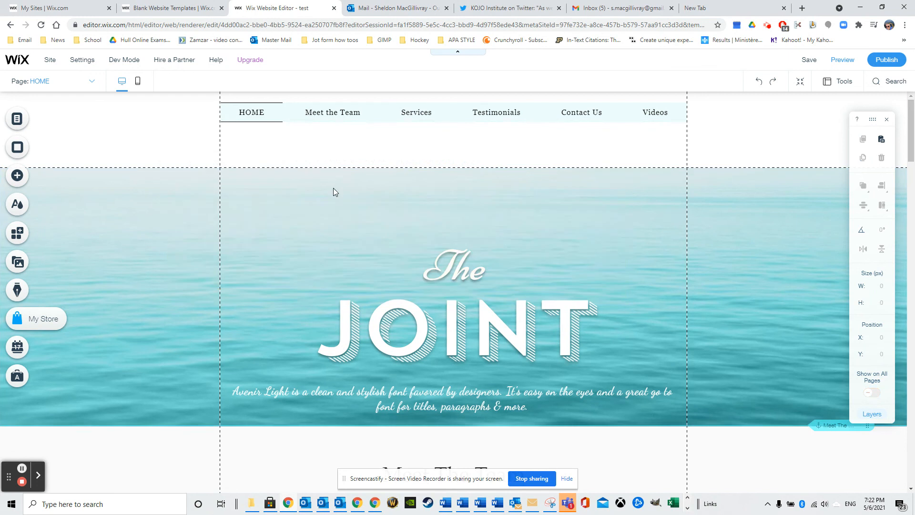
Browse the Menu and Contact & Forms elements and review the existing contact strip on the page
{"action": "left_click", "coordinate": [18, 175]}
{"action": "left_click", "coordinate": [55, 184]}
{"action": "left_click", "coordinate": [53, 292]}
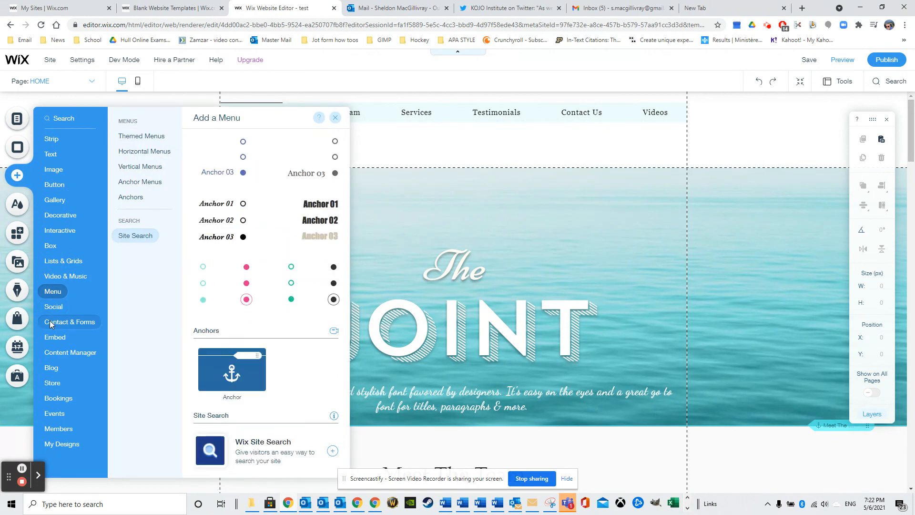
{"action": "left_click", "coordinate": [51, 324]}
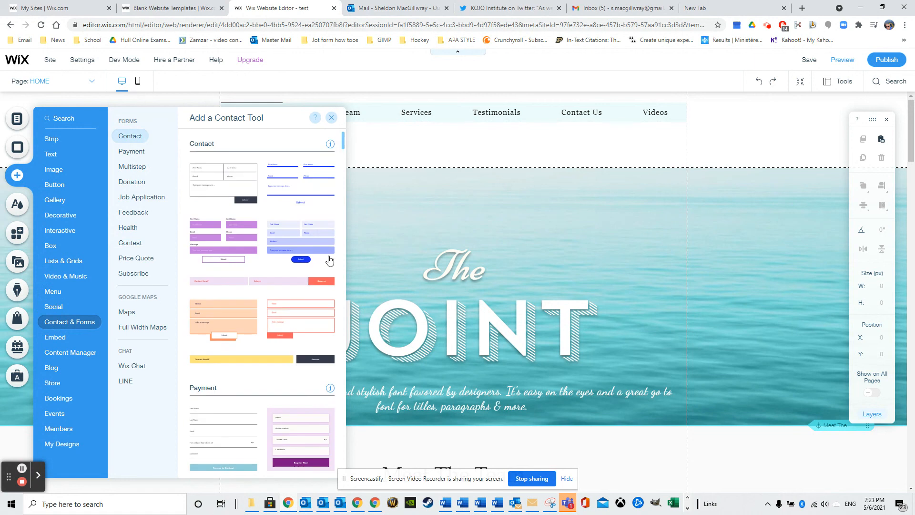
{"action": "scroll", "coordinate": [312, 376], "scroll_direction": "down", "scroll_amount": 5}
{"action": "scroll", "coordinate": [591, 330], "scroll_direction": "down", "scroll_amount": 20}
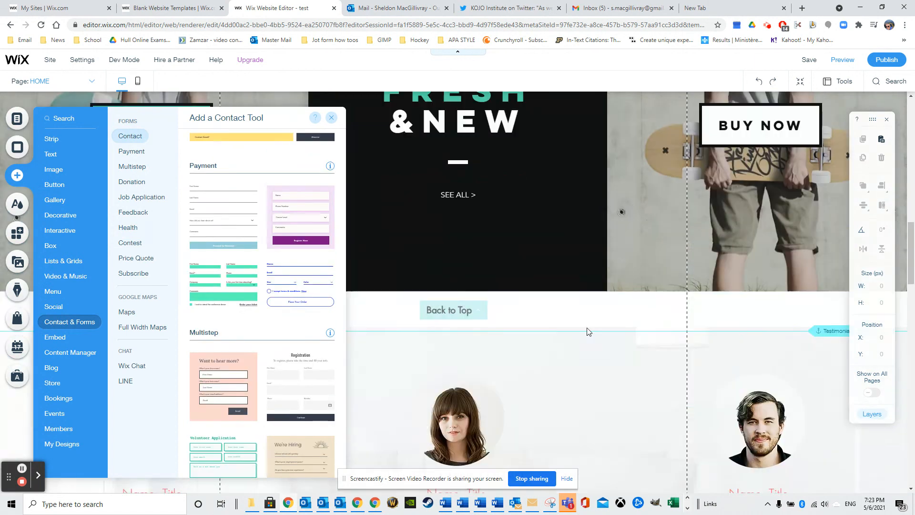
{"action": "scroll", "coordinate": [585, 332], "scroll_direction": "down", "scroll_amount": 8}
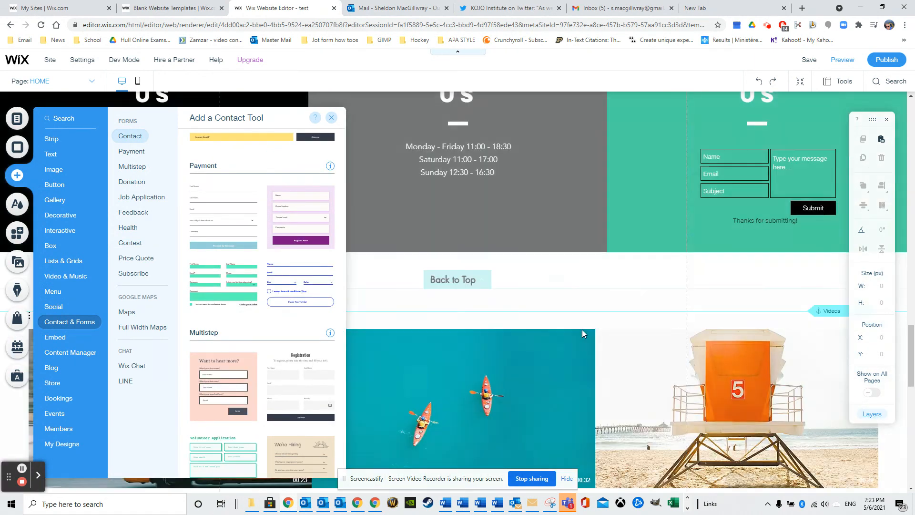
{"action": "scroll", "coordinate": [576, 322], "scroll_direction": "up", "scroll_amount": 5}
{"action": "scroll", "coordinate": [577, 322], "scroll_direction": "up", "scroll_amount": 2}
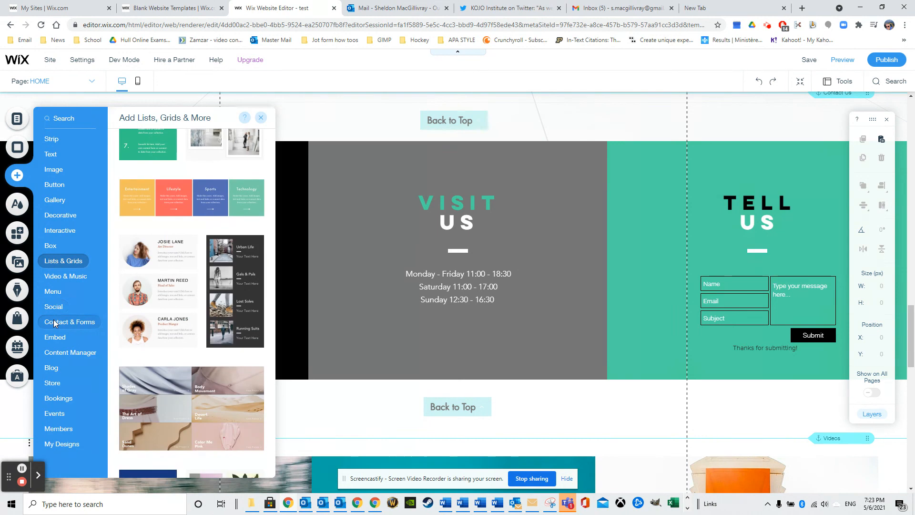
View the available Social tools, then inspect the Services strip and its middle Fresh & New column
{"action": "mouse_move", "coordinate": [58, 313]}
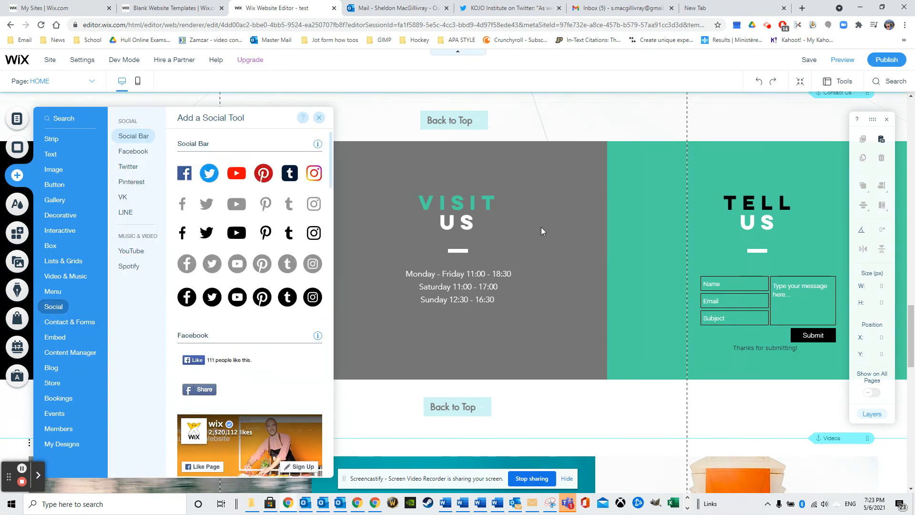
{"action": "scroll", "coordinate": [532, 228], "scroll_direction": "up", "scroll_amount": 10}
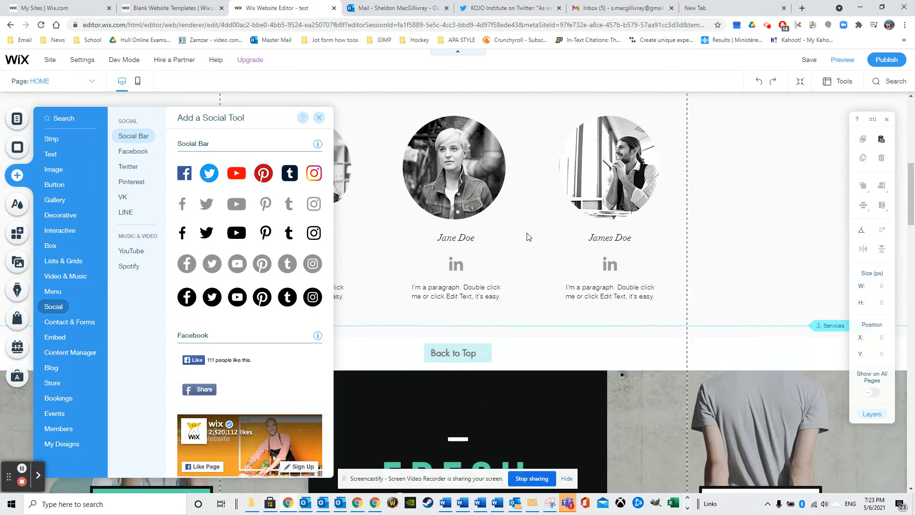
{"action": "scroll", "coordinate": [527, 236], "scroll_direction": "down", "scroll_amount": 3}
{"action": "left_click", "coordinate": [515, 258]}
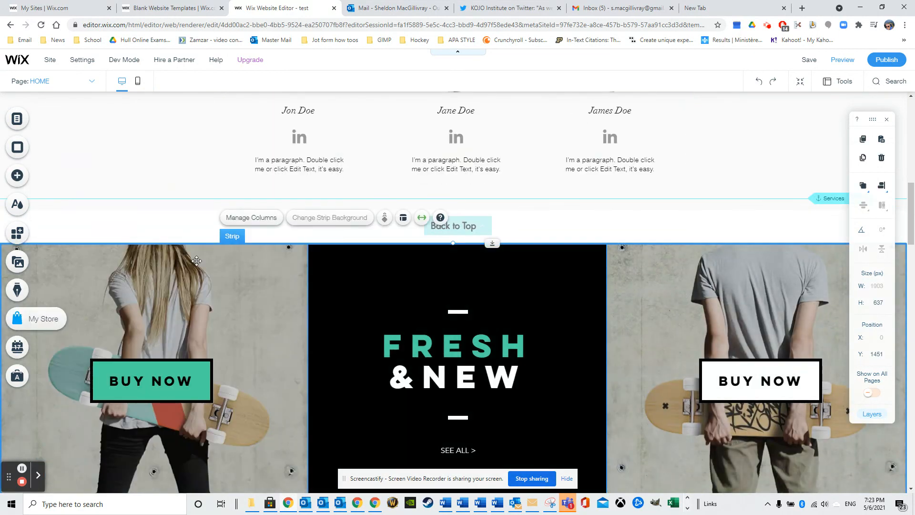
{"action": "left_click", "coordinate": [453, 307]}
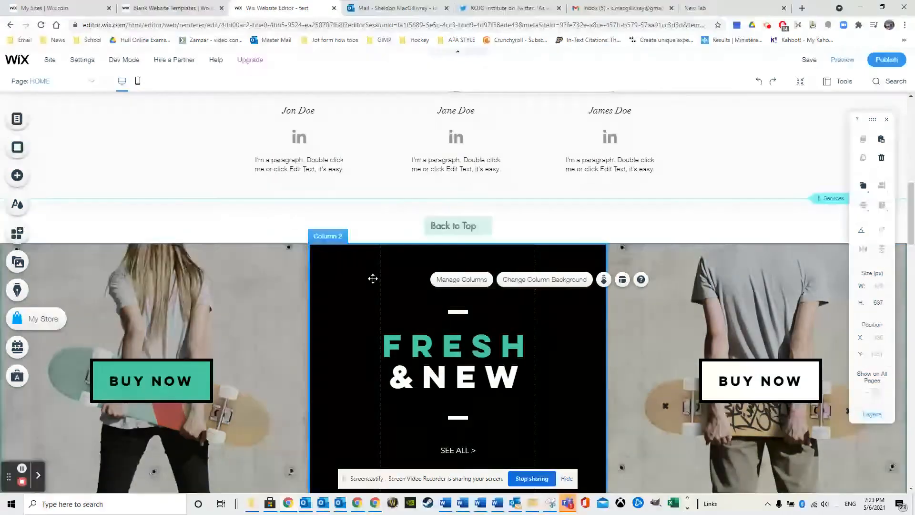
Move the Fresh & New column of the Services strip to first place and back to the middle
{"action": "left_click", "coordinate": [326, 276]}
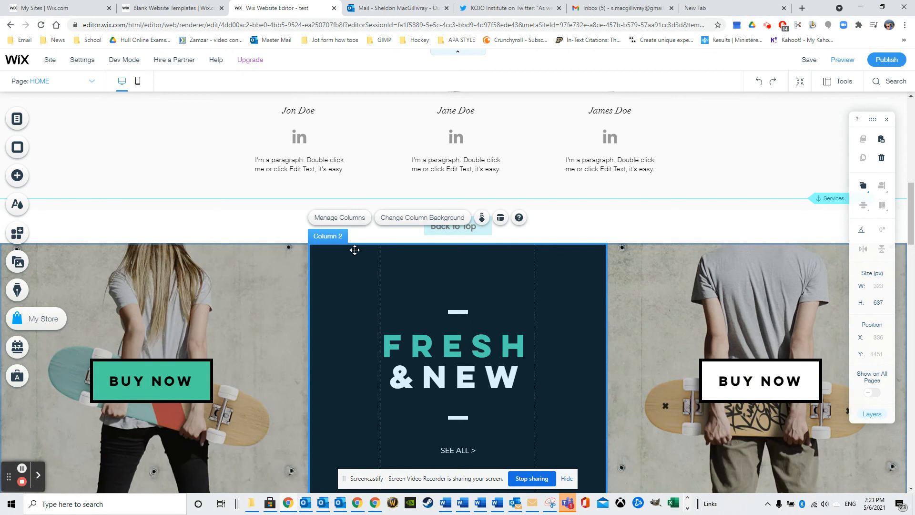
{"action": "left_click", "coordinate": [349, 218]}
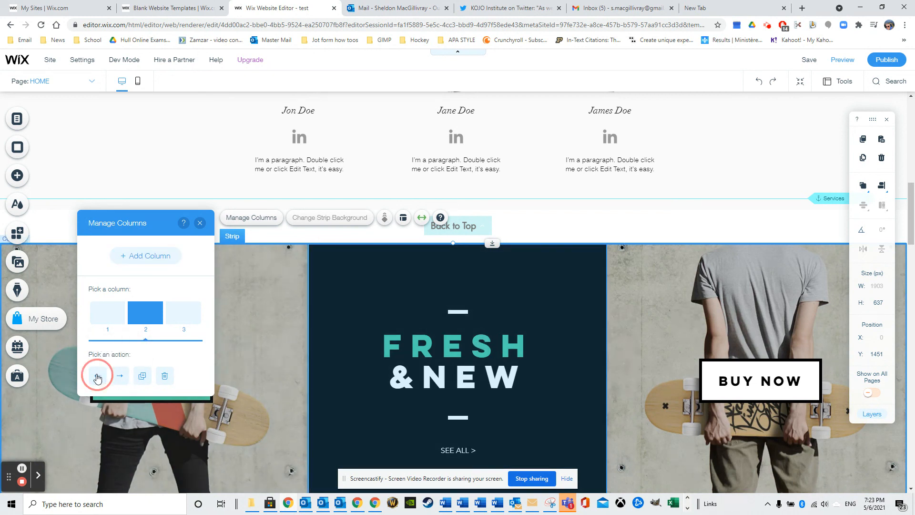
{"action": "left_click", "coordinate": [97, 378]}
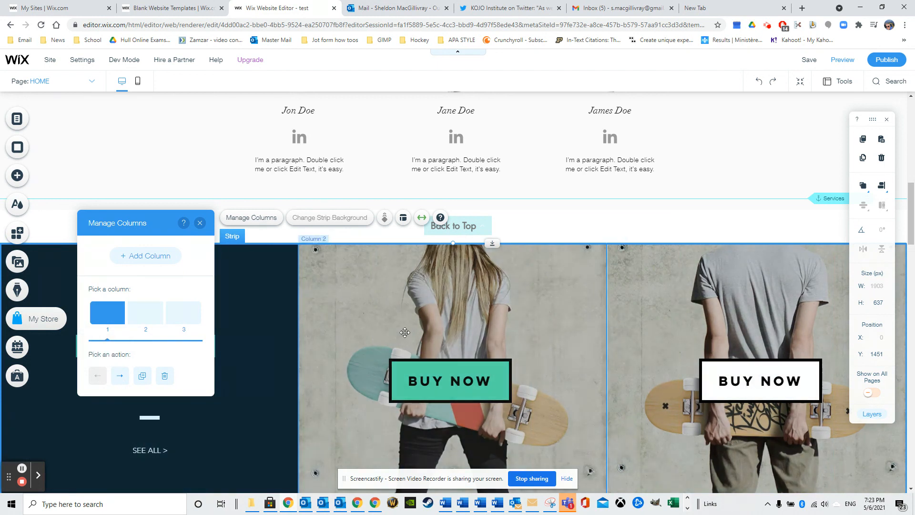
{"action": "left_click", "coordinate": [119, 378]}
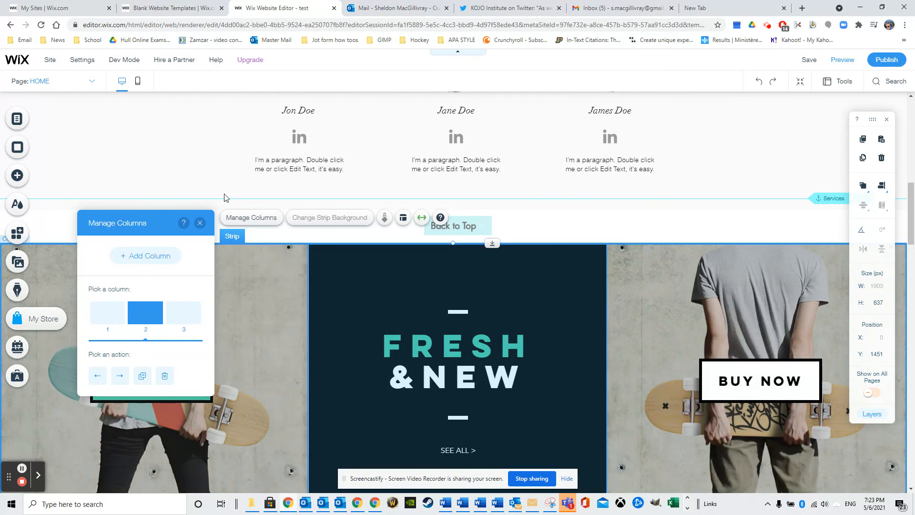
Inspect the Meet The Team strip's middle portrait, first member's name and paragraph text, and first column
{"action": "scroll", "coordinate": [603, 216], "scroll_direction": "up", "scroll_amount": 4}
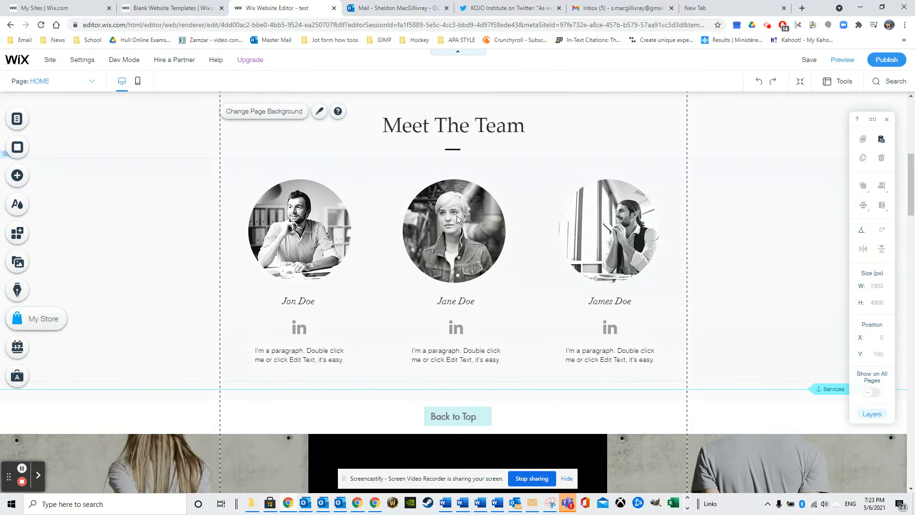
{"action": "left_click", "coordinate": [452, 214]}
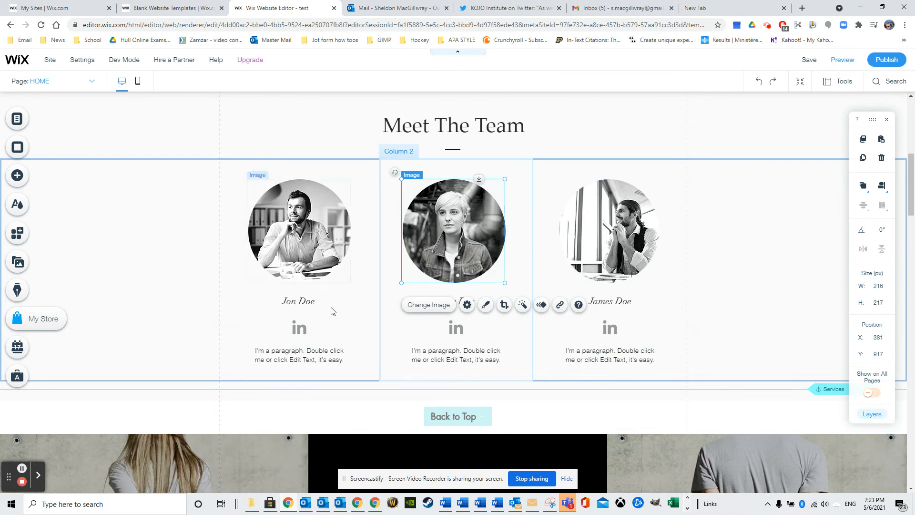
{"action": "left_click", "coordinate": [305, 303]}
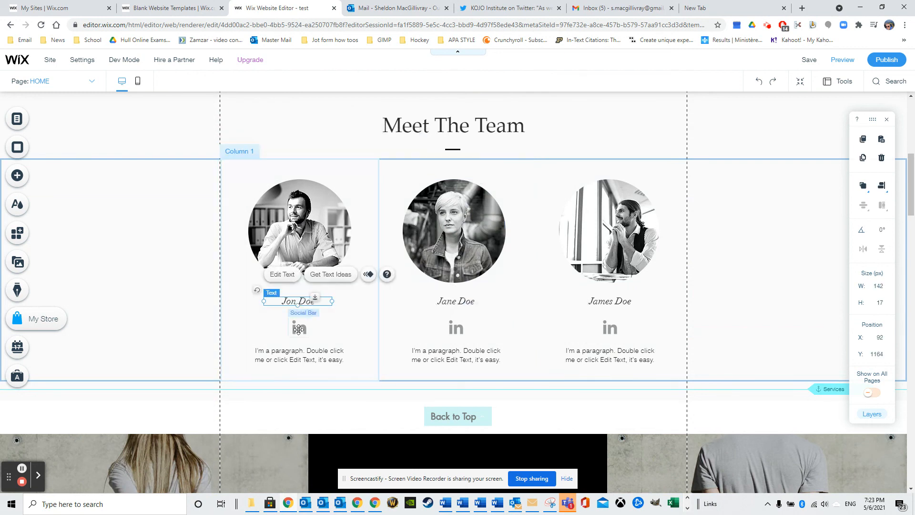
{"action": "left_click", "coordinate": [321, 355]}
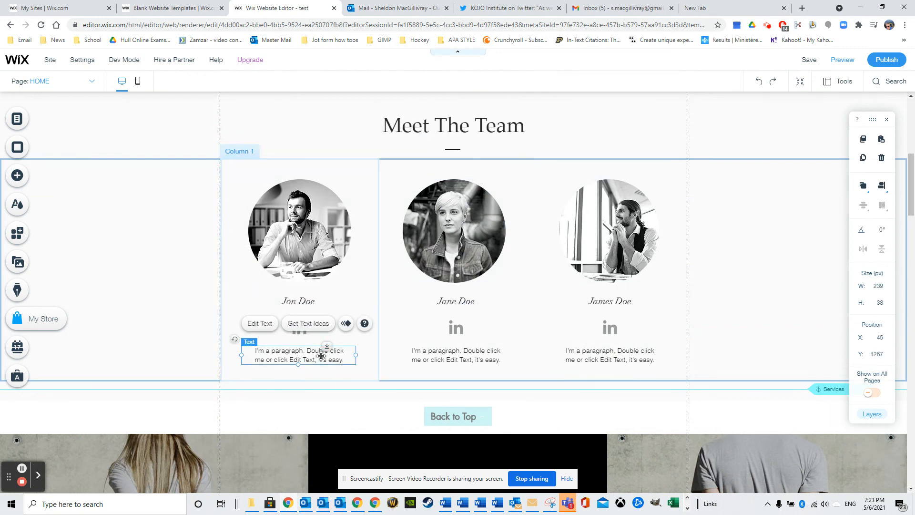
{"action": "scroll", "coordinate": [322, 345], "scroll_direction": "up", "scroll_amount": 2}
{"action": "left_click", "coordinate": [365, 253]}
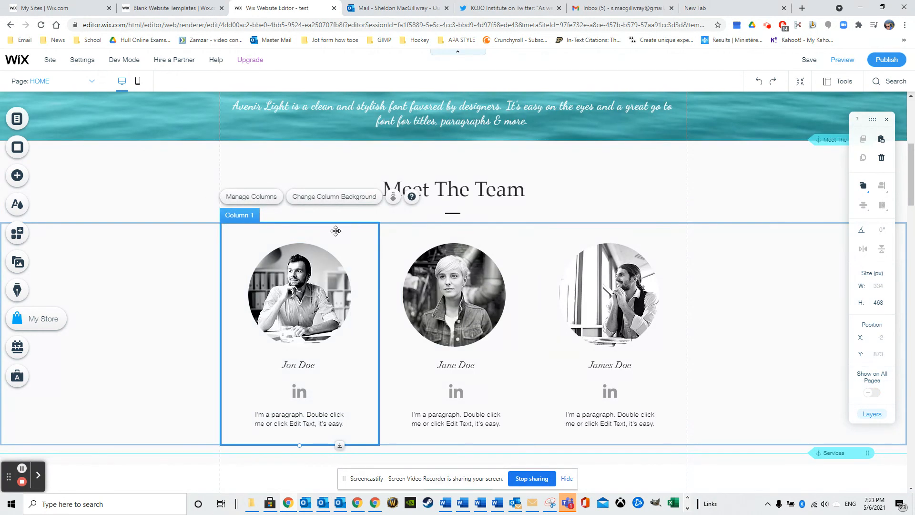
Add the plain black six-icon social bar to the header beside the navigation menu, at about X 1029, Y 22
{"action": "scroll", "coordinate": [458, 255], "scroll_direction": "up", "scroll_amount": 4}
{"action": "scroll", "coordinate": [459, 255], "scroll_direction": "up", "scroll_amount": 5}
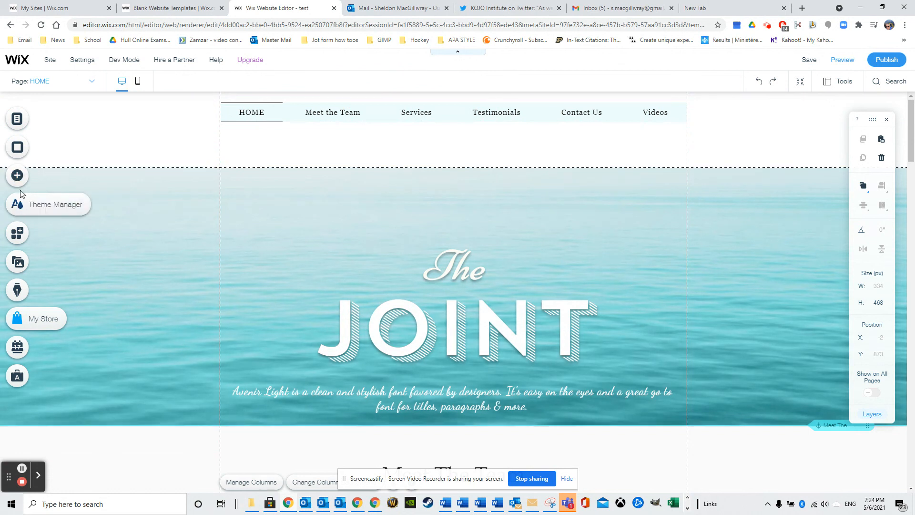
{"action": "left_click", "coordinate": [17, 175]}
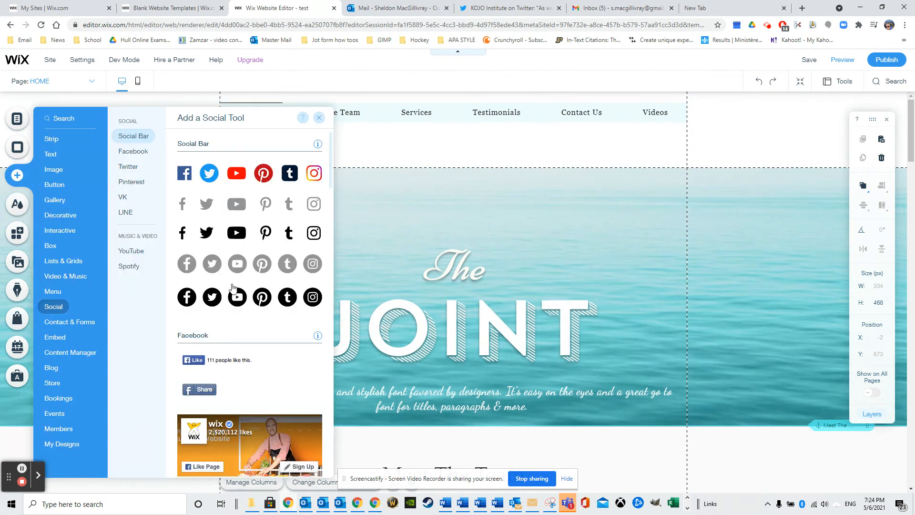
{"action": "left_click_drag", "start_coordinate": [200, 242], "coordinate": [772, 112]}
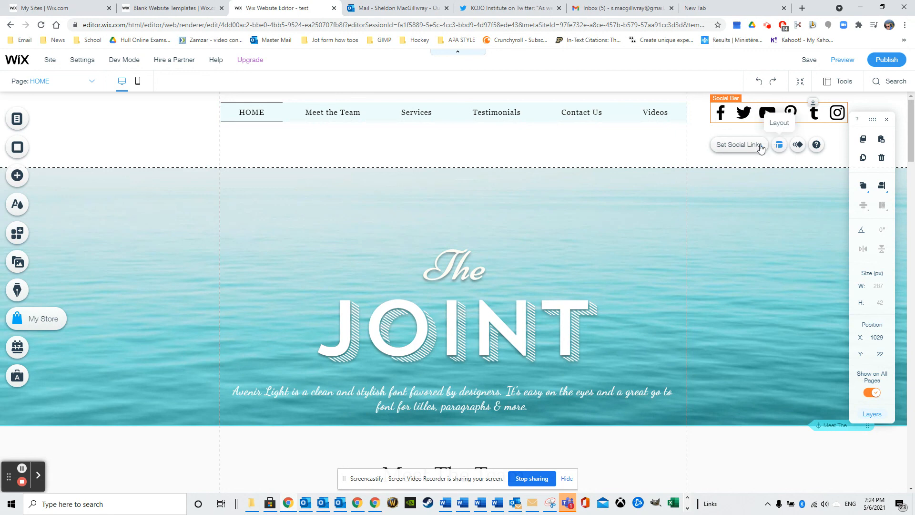
{"action": "right_click", "coordinate": [774, 118]}
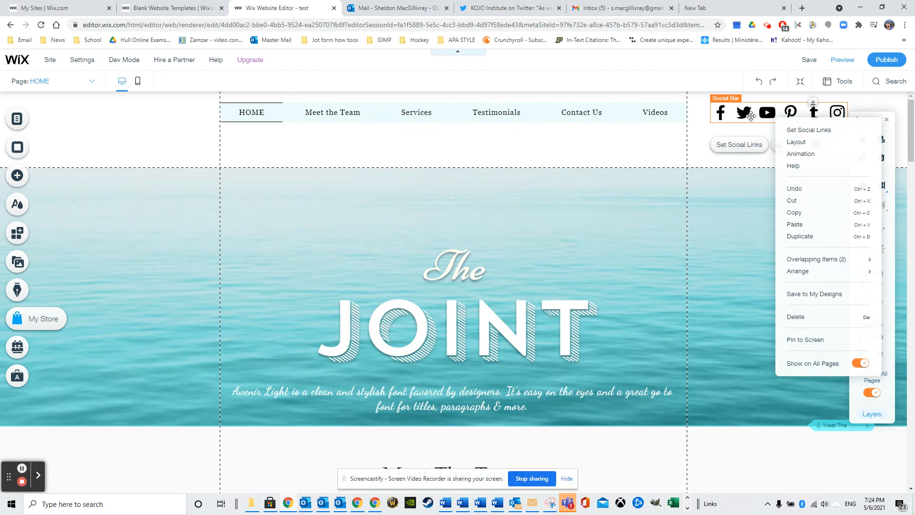
{"action": "left_click", "coordinate": [775, 117]}
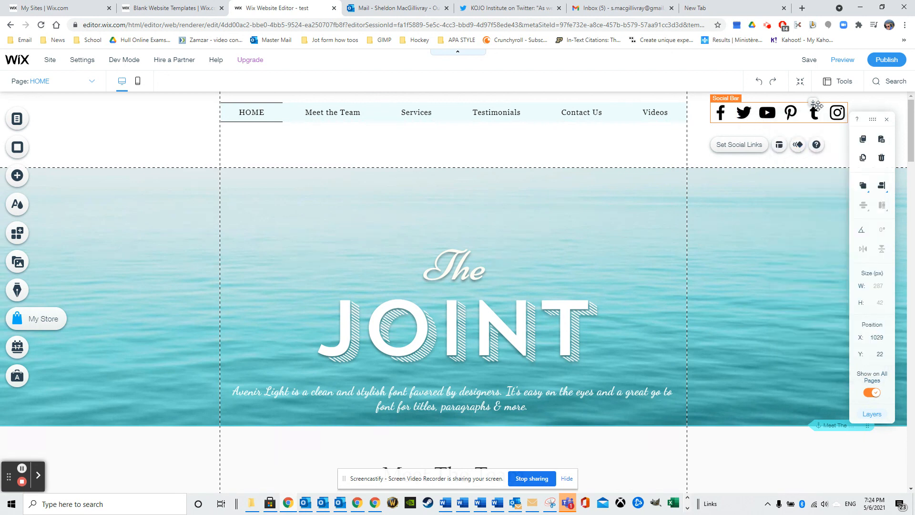
Set the social bar's icon spacing to 22 px and keep its layout horizontal
{"action": "left_click", "coordinate": [779, 145]}
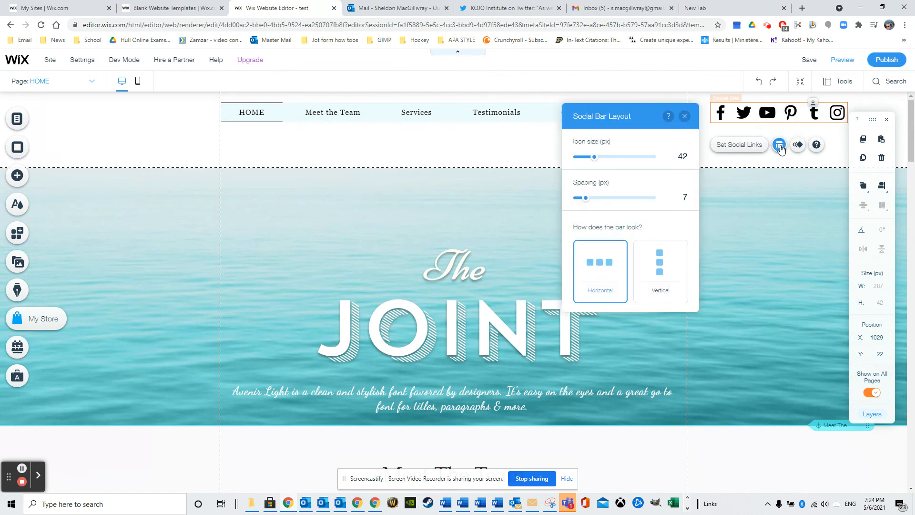
{"action": "left_click", "coordinate": [604, 198]}
{"action": "left_click", "coordinate": [610, 199]}
{"action": "left_click", "coordinate": [646, 260]}
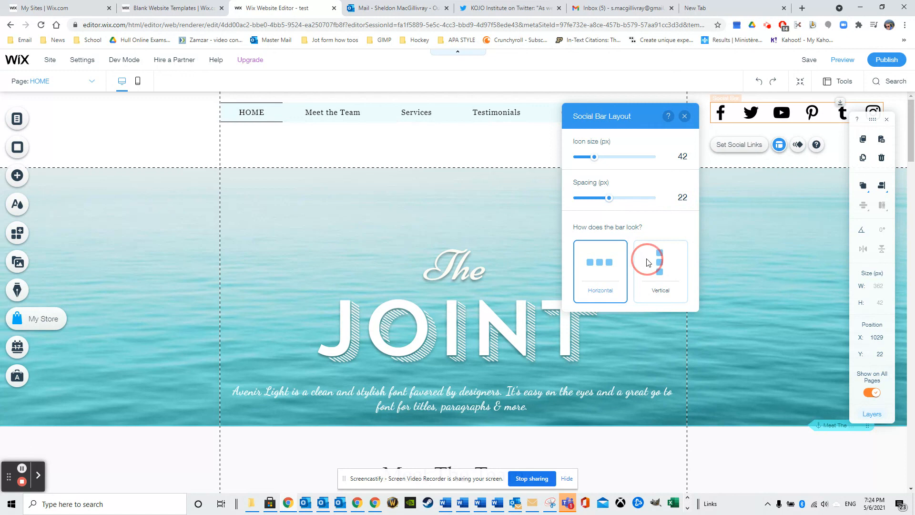
{"action": "left_click", "coordinate": [616, 260]}
{"action": "left_click", "coordinate": [513, 148]}
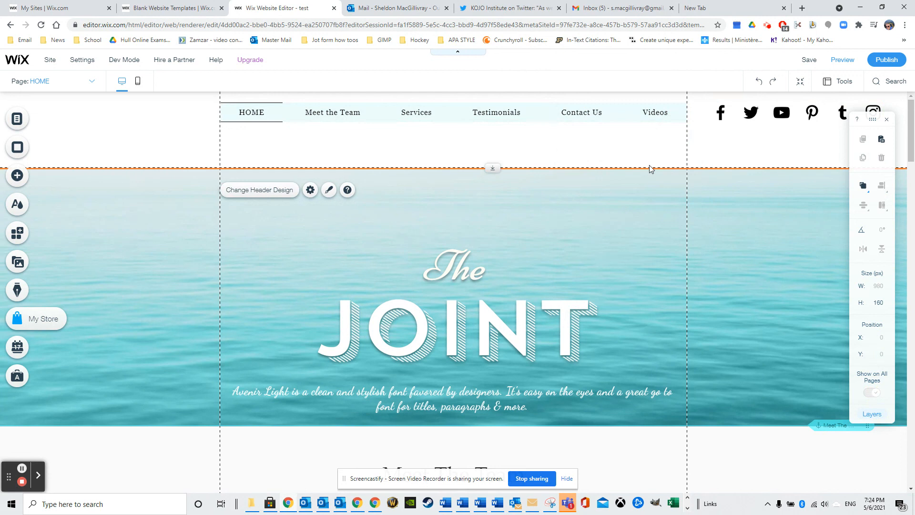
Move the social bar beneath the navigation menu, roughly centred in the header
{"action": "left_click", "coordinate": [726, 112]}
{"action": "left_click_drag", "start_coordinate": [726, 112], "coordinate": [385, 139]}
{"action": "left_click", "coordinate": [740, 128]}
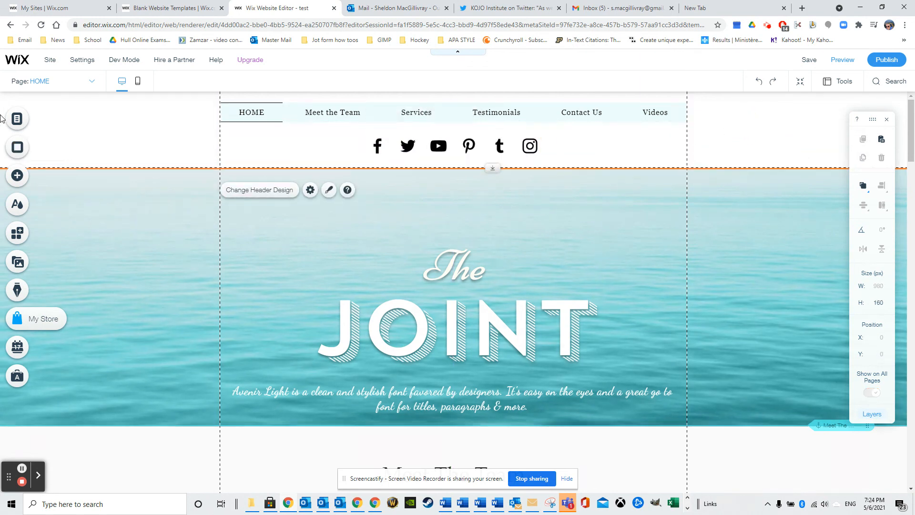
Look through the Blog, Store and Bookings add-ons and add a blog to the site
{"action": "left_click", "coordinate": [17, 175]}
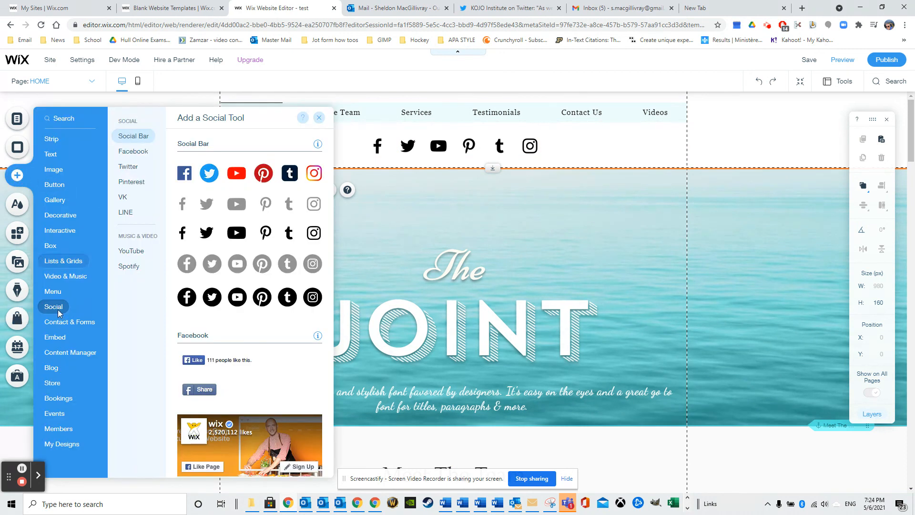
{"action": "mouse_move", "coordinate": [56, 369]}
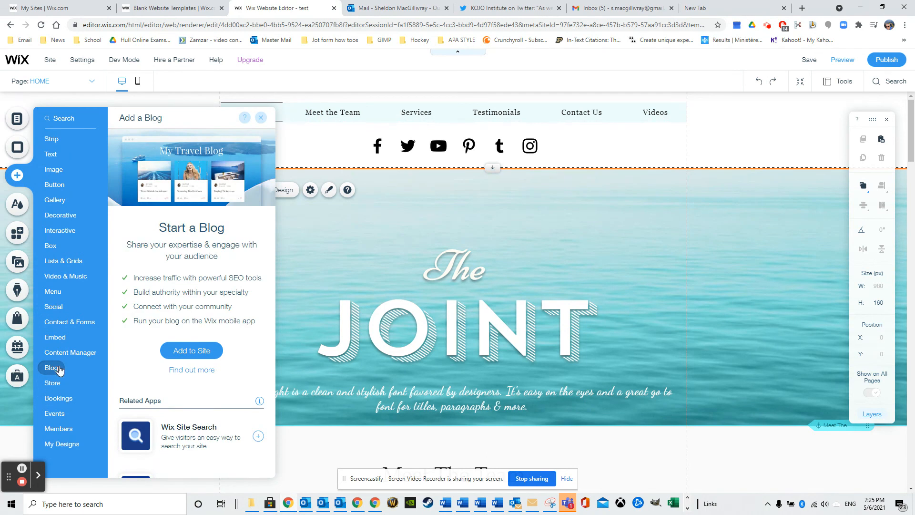
{"action": "mouse_move", "coordinate": [53, 387]}
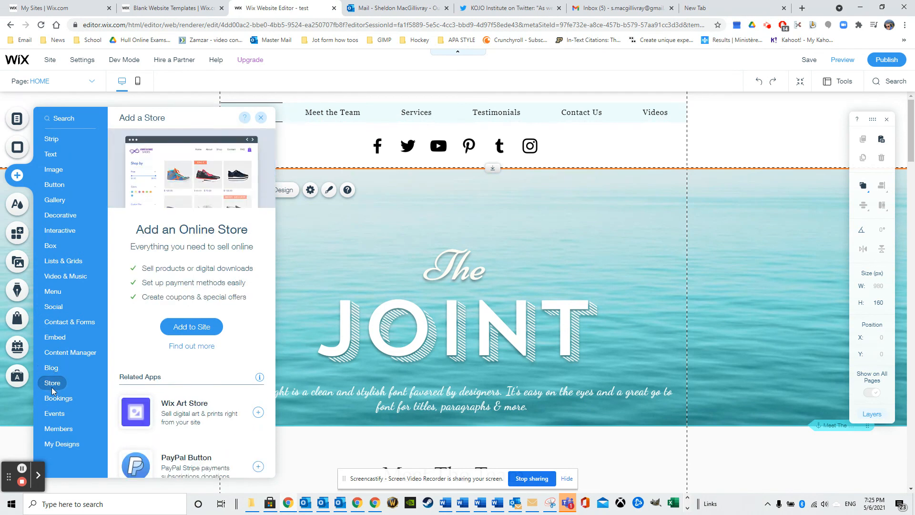
{"action": "mouse_move", "coordinate": [57, 418]}
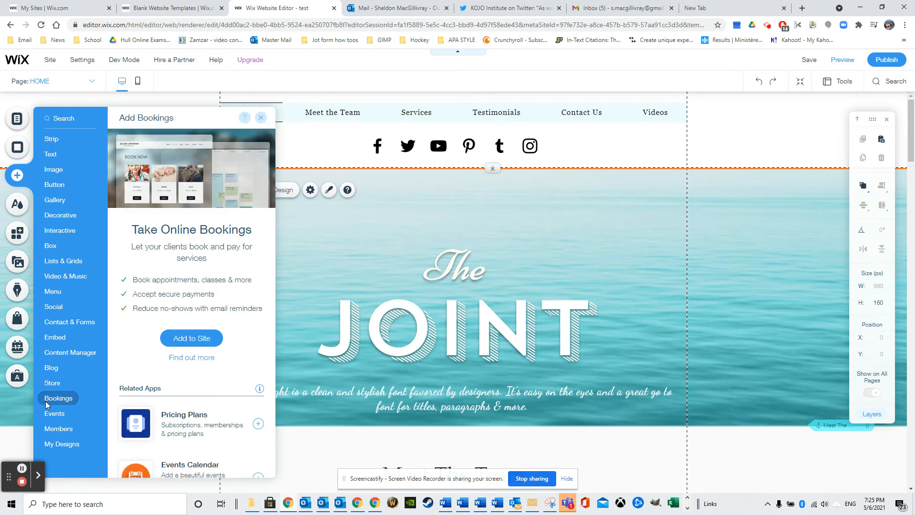
{"action": "left_click", "coordinate": [191, 350]}
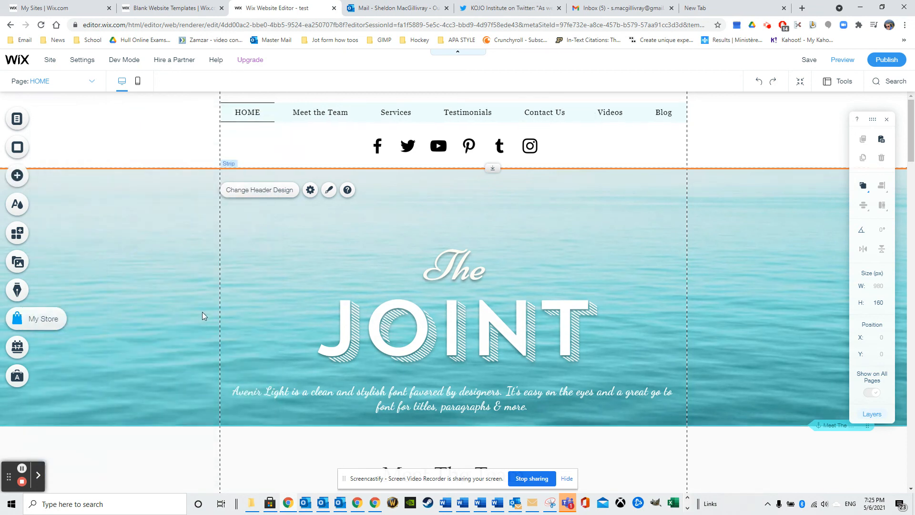
Go to the new Blog page, look over its sample posts and open the post management dashboard
{"action": "left_click", "coordinate": [659, 113]}
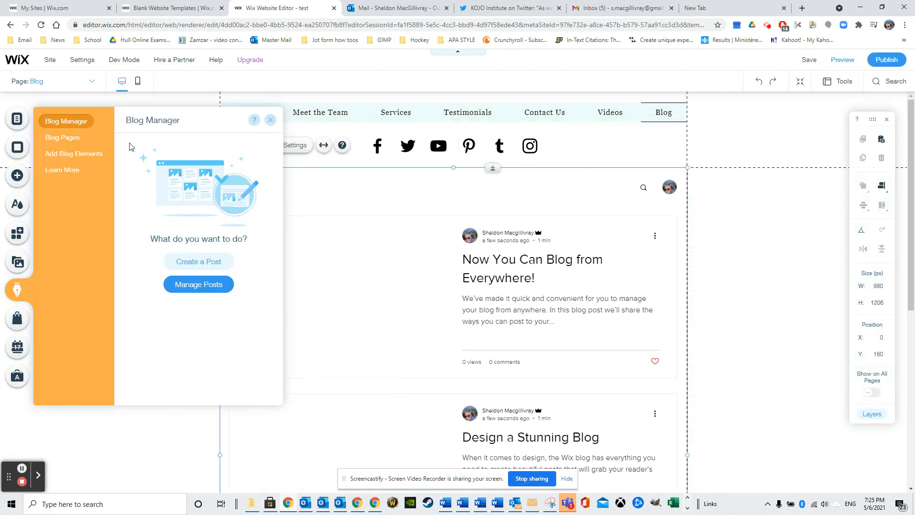
{"action": "scroll", "coordinate": [396, 302], "scroll_direction": "down", "scroll_amount": 3}
{"action": "left_click", "coordinate": [388, 314]}
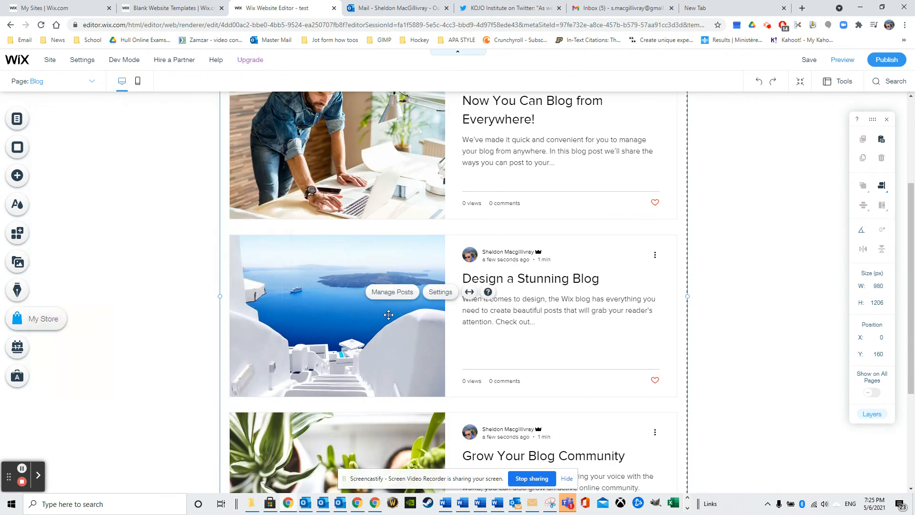
{"action": "left_click", "coordinate": [392, 292]}
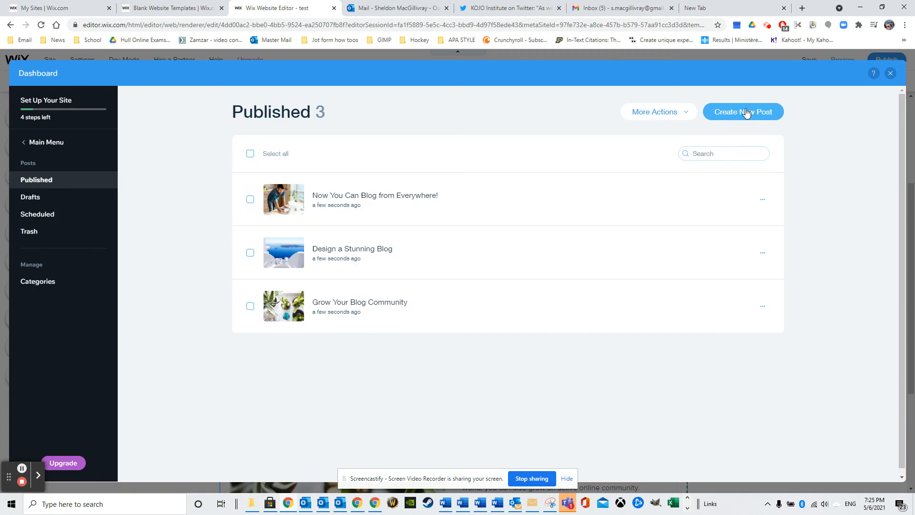
Select all three published sample posts in the dashboard and return to the editor without changing them
{"action": "left_click", "coordinate": [247, 202]}
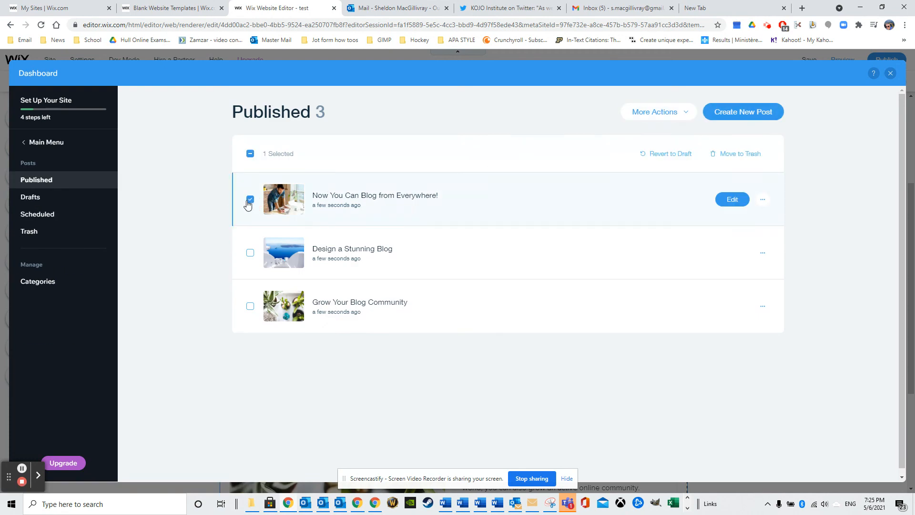
{"action": "left_click", "coordinate": [248, 253]}
{"action": "left_click", "coordinate": [250, 307]}
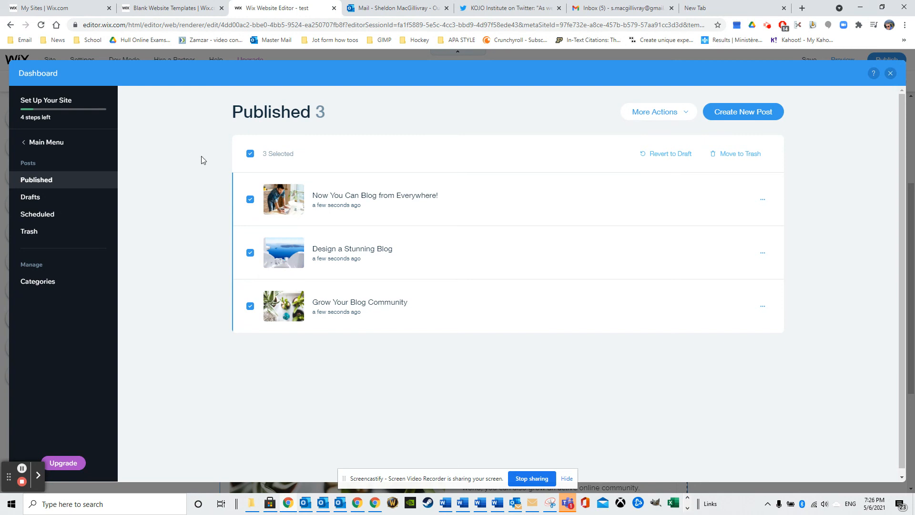
{"action": "left_click", "coordinate": [890, 72]}
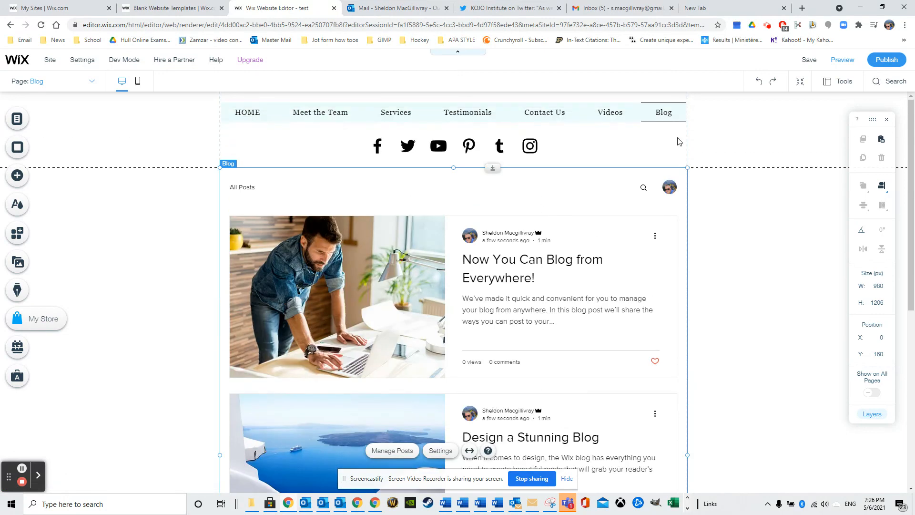
Review the post list on the Blog page and browse the Content Manager and Events add-ons
{"action": "scroll", "coordinate": [574, 178], "scroll_direction": "down", "scroll_amount": 7}
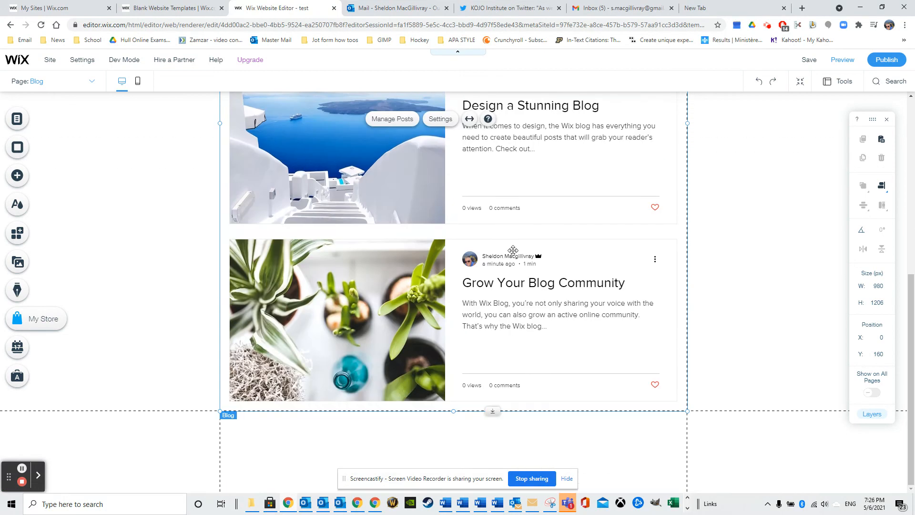
{"action": "left_click", "coordinate": [482, 248]}
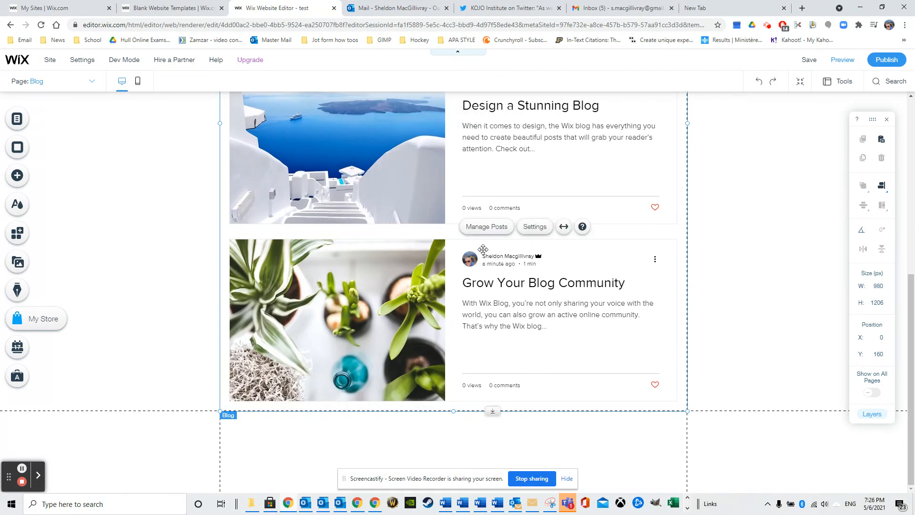
{"action": "left_click", "coordinate": [356, 256]}
{"action": "left_click", "coordinate": [17, 176]}
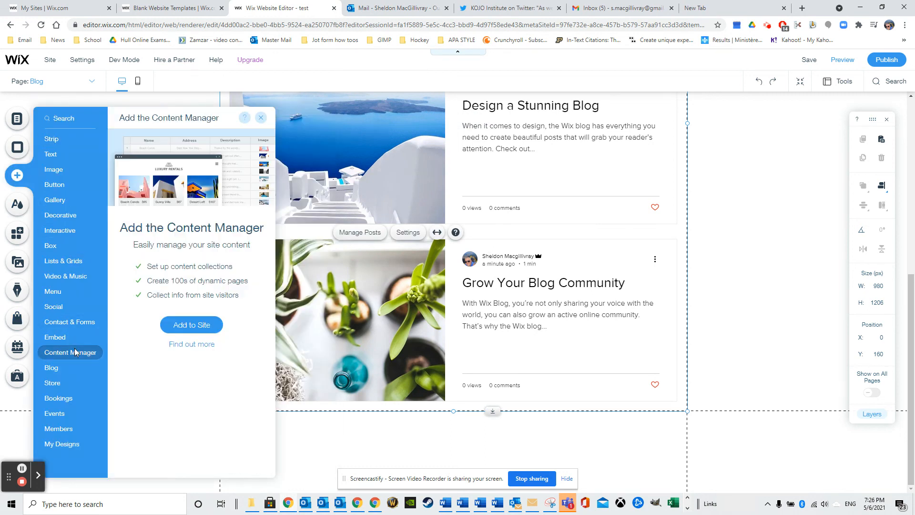
{"action": "mouse_move", "coordinate": [60, 388]}
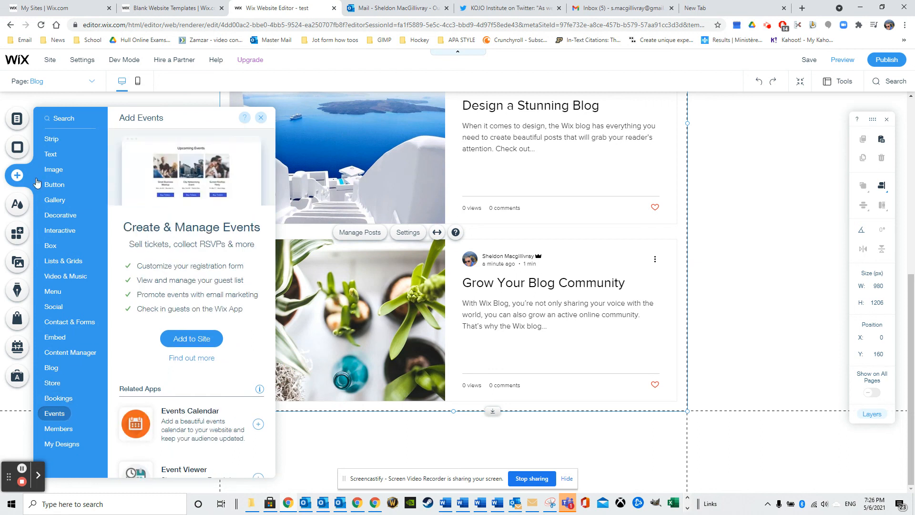
{"action": "mouse_move", "coordinate": [53, 169]}
{"action": "left_click", "coordinate": [725, 159]}
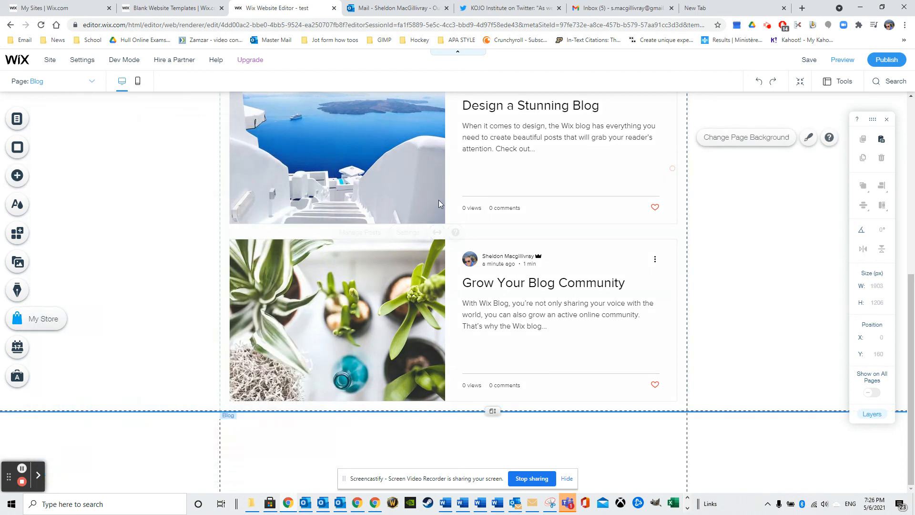
{"action": "scroll", "coordinate": [420, 208], "scroll_direction": "up", "scroll_amount": 4}
{"action": "scroll", "coordinate": [420, 208], "scroll_direction": "up", "scroll_amount": 3}
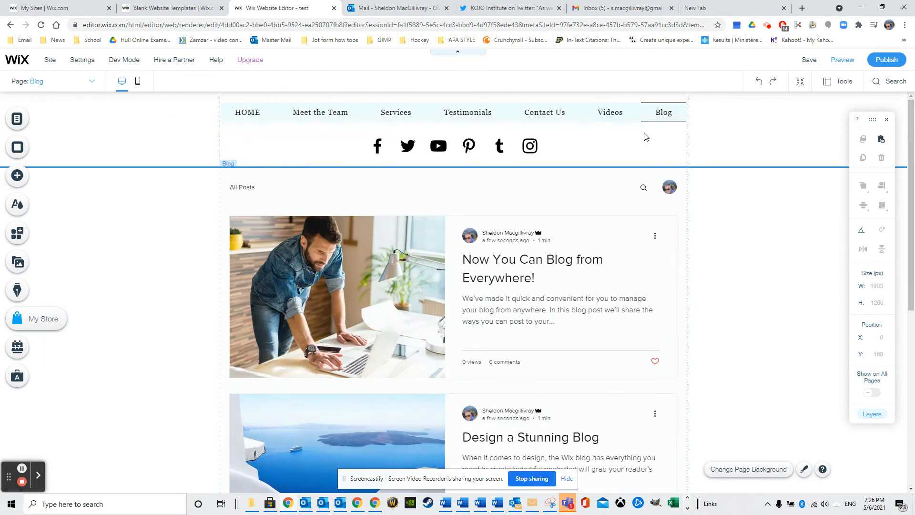
Browse the Bookings and Members add-ons and look through the box designs, including the hover boxes
{"action": "left_click", "coordinate": [743, 134]}
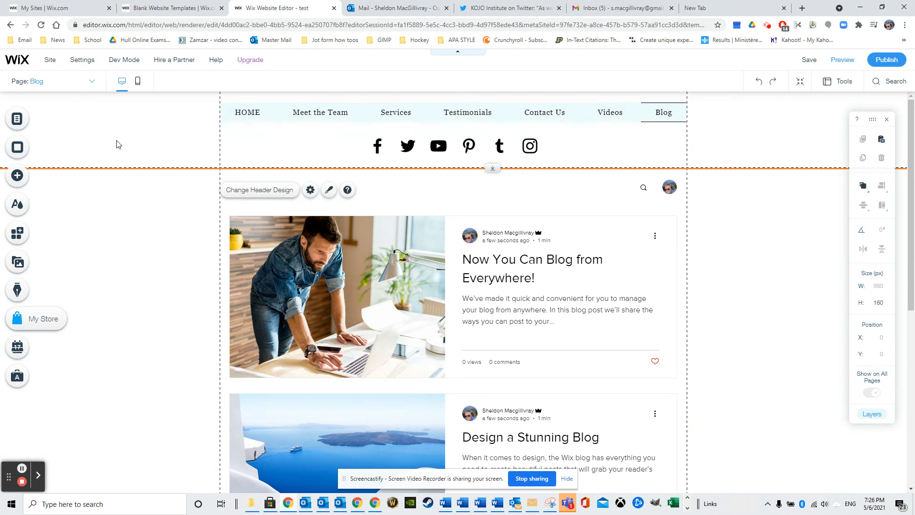
{"action": "left_click", "coordinate": [18, 177]}
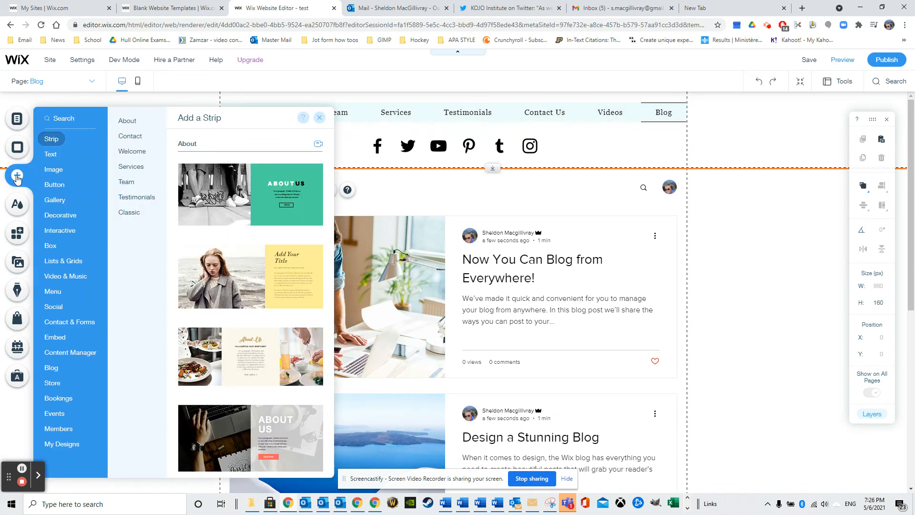
{"action": "left_click", "coordinate": [58, 398]}
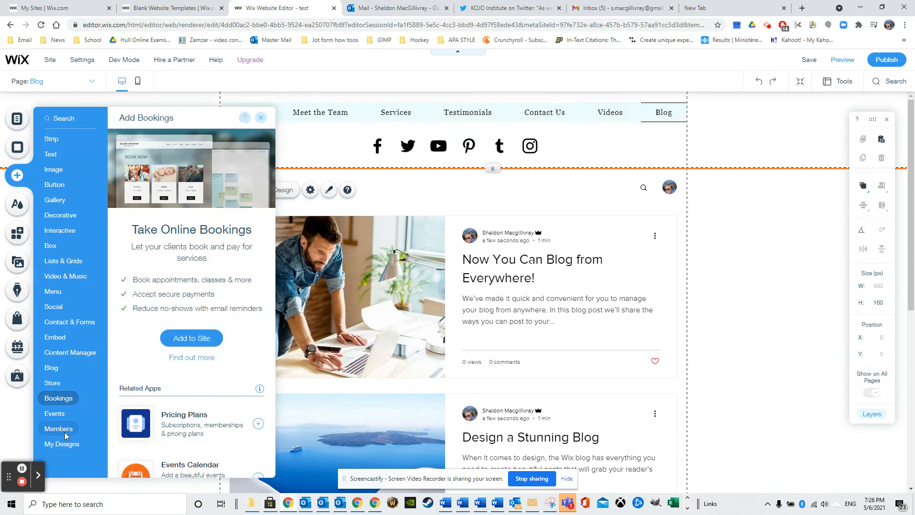
{"action": "left_click", "coordinate": [58, 428]}
{"action": "left_click", "coordinate": [51, 245]}
{"action": "scroll", "coordinate": [264, 305], "scroll_direction": "down", "scroll_amount": 5}
{"action": "scroll", "coordinate": [265, 305], "scroll_direction": "down", "scroll_amount": 10}
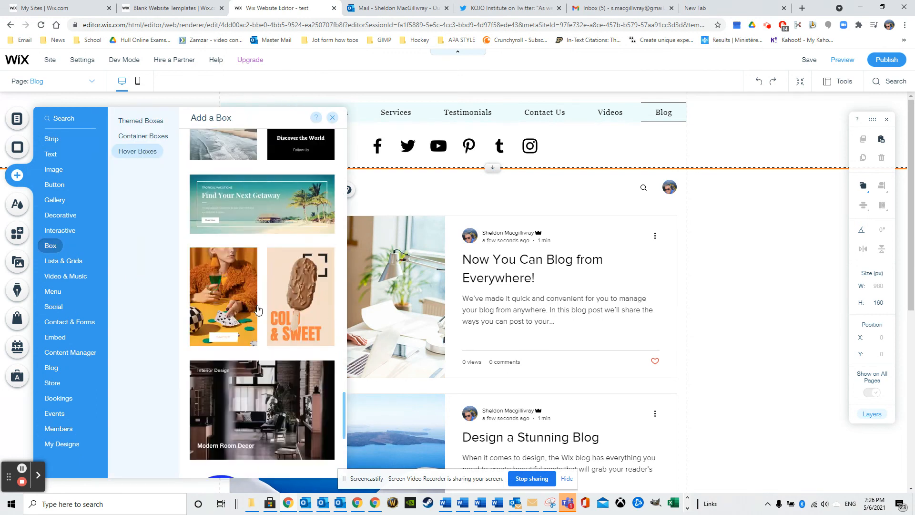
Look through the decorative elements, covering lines, basic shapes, arrows, VideoBox, Video Mask and Transparent Video
{"action": "left_click", "coordinate": [69, 218]}
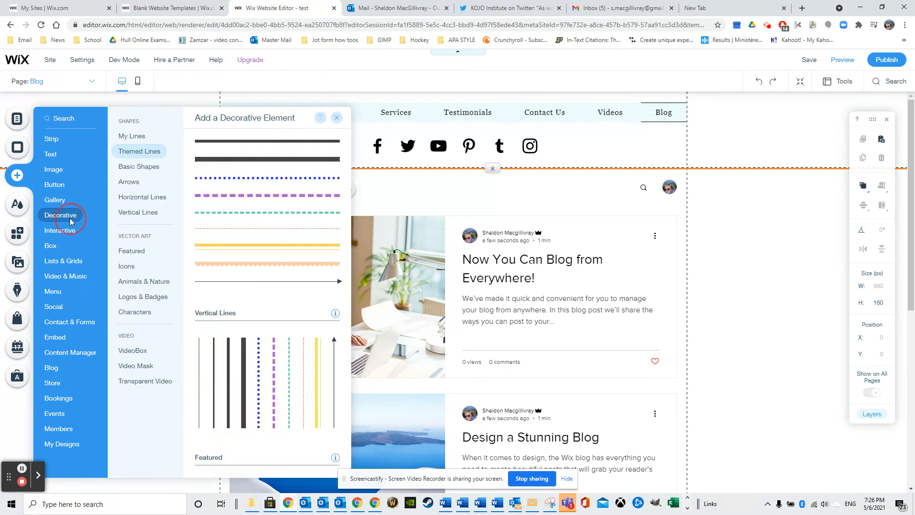
{"action": "scroll", "coordinate": [252, 299], "scroll_direction": "down", "scroll_amount": 8}
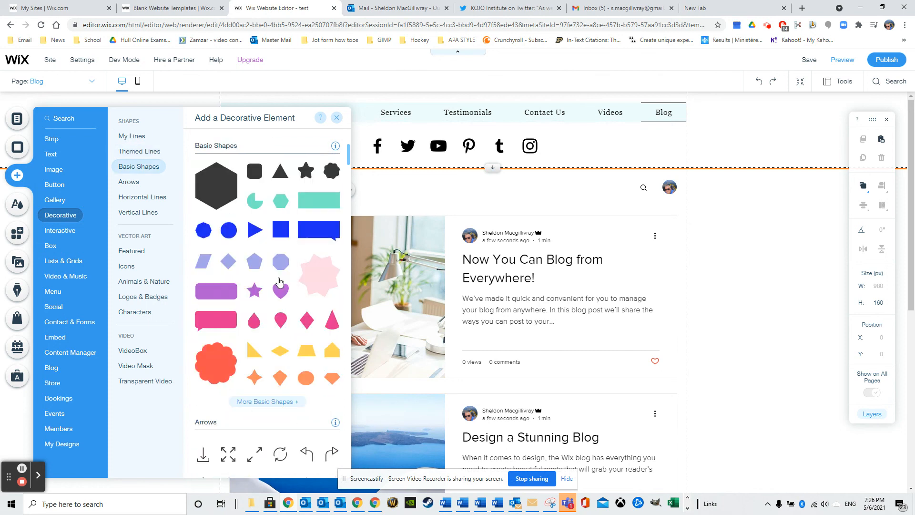
{"action": "left_click", "coordinate": [129, 182]}
{"action": "left_click", "coordinate": [143, 151]}
{"action": "left_click", "coordinate": [142, 137]}
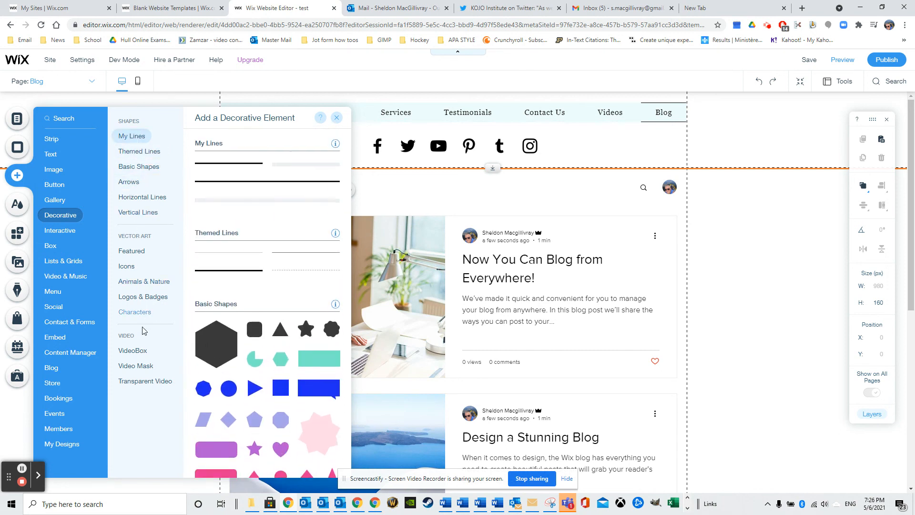
{"action": "left_click", "coordinate": [136, 351]}
{"action": "left_click", "coordinate": [138, 366]}
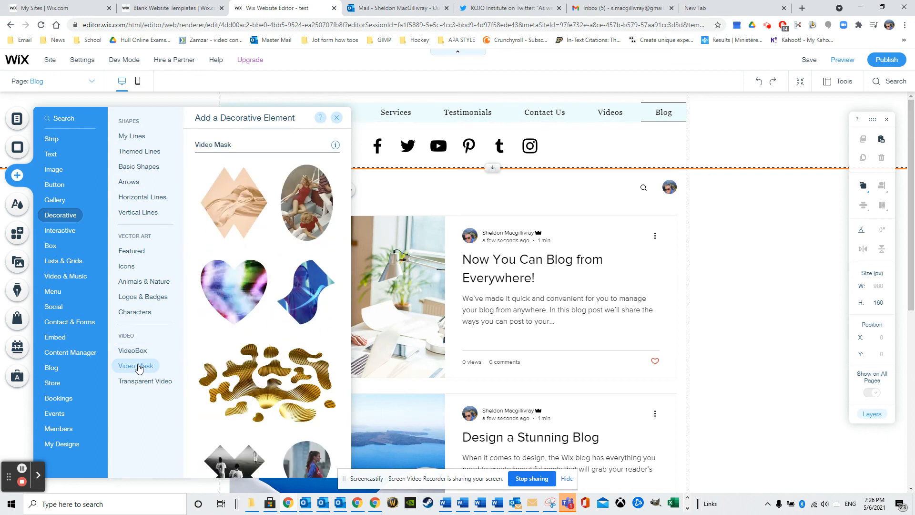
{"action": "left_click", "coordinate": [139, 380]}
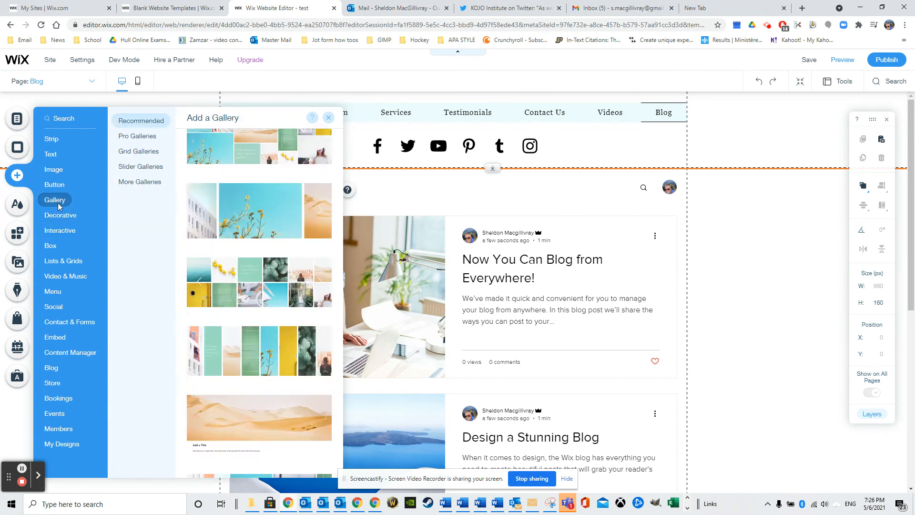
Review the interactive box slideshows, the button styles and the Video & Music elements, and return to the Blog page without adding anything
{"action": "mouse_move", "coordinate": [54, 233]}
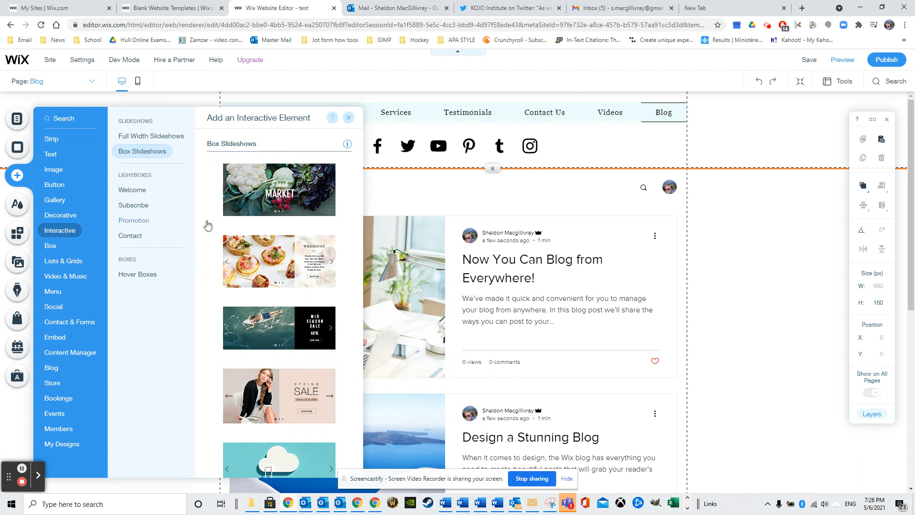
{"action": "scroll", "coordinate": [315, 314], "scroll_direction": "down", "scroll_amount": 1}
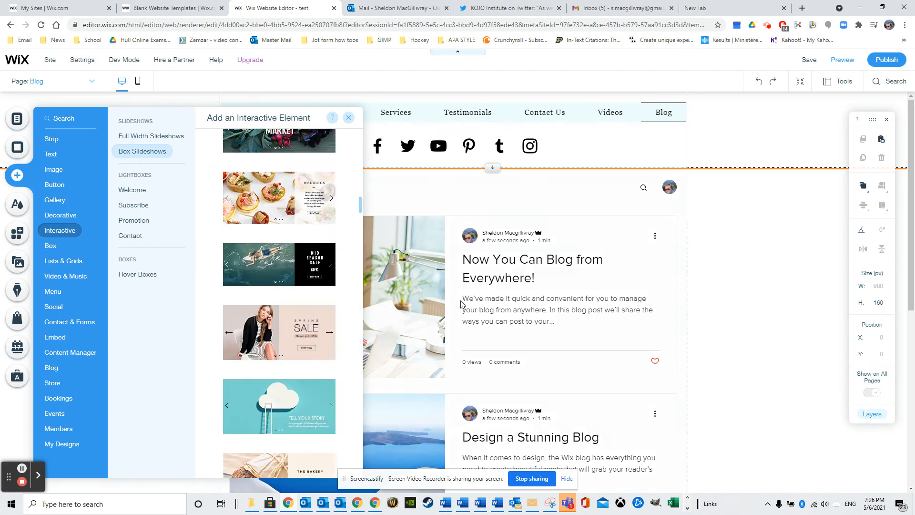
{"action": "scroll", "coordinate": [449, 302], "scroll_direction": "down", "scroll_amount": 1}
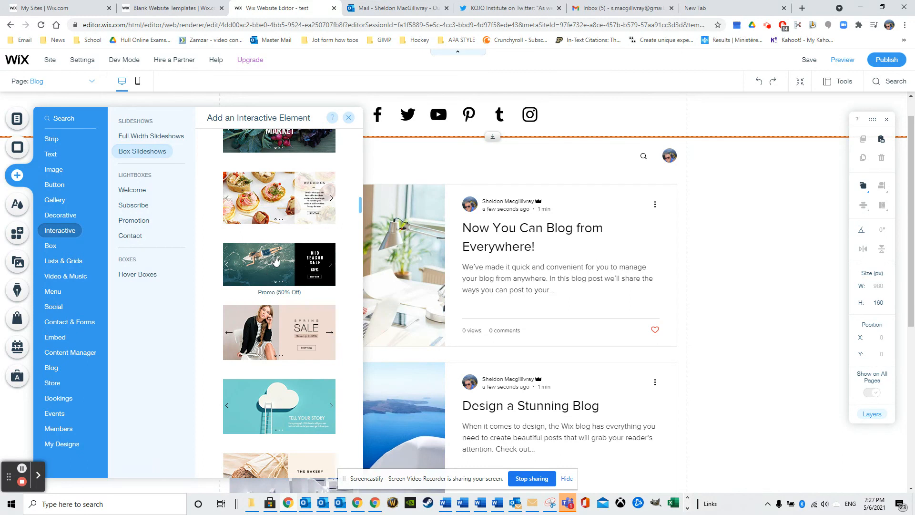
{"action": "left_click", "coordinate": [55, 185]}
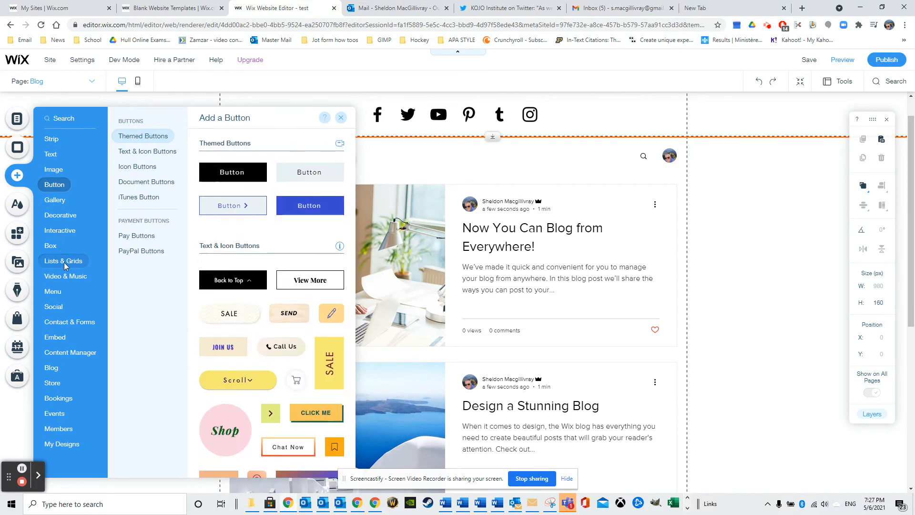
{"action": "left_click", "coordinate": [66, 276]}
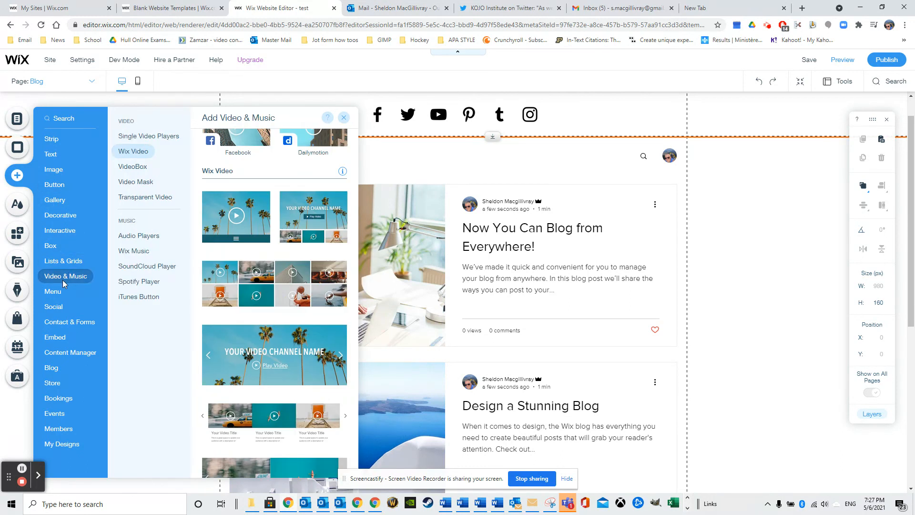
{"action": "left_click", "coordinate": [17, 174]}
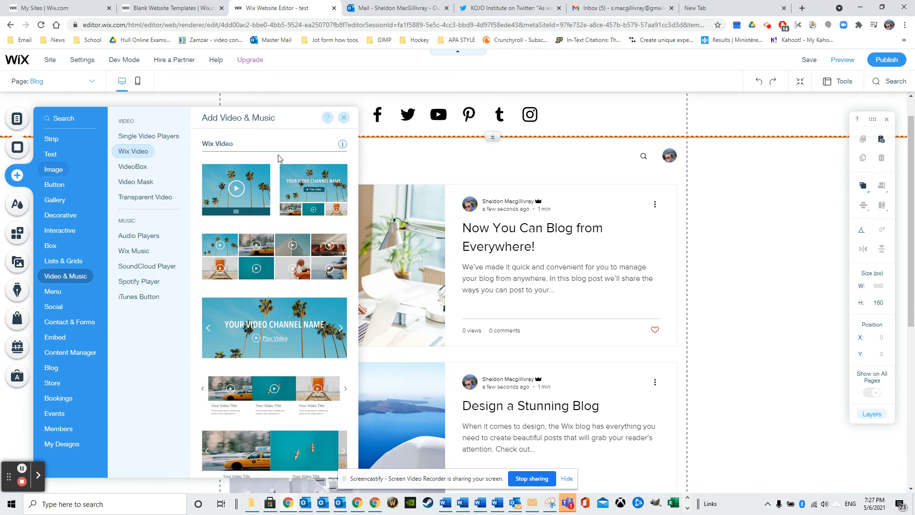
{"action": "left_click", "coordinate": [578, 176]}
{"action": "left_click", "coordinate": [16, 170]}
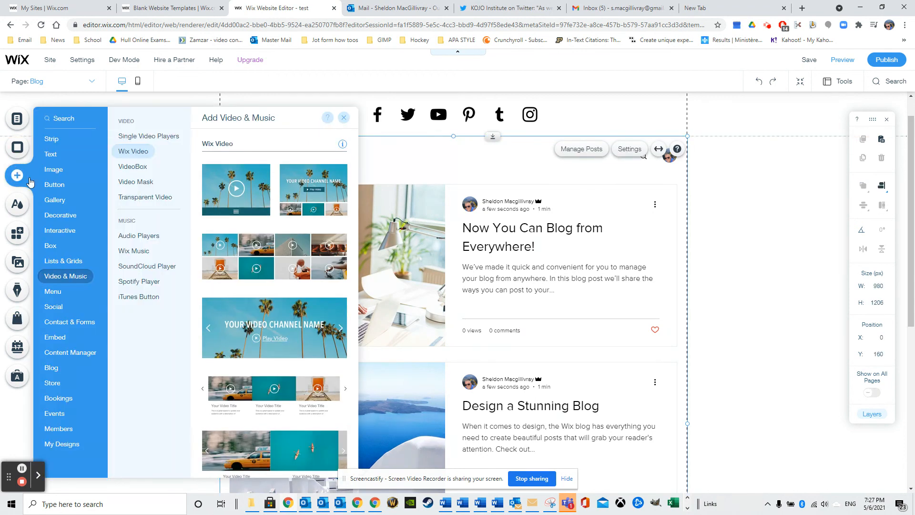
{"action": "left_click", "coordinate": [761, 219]}
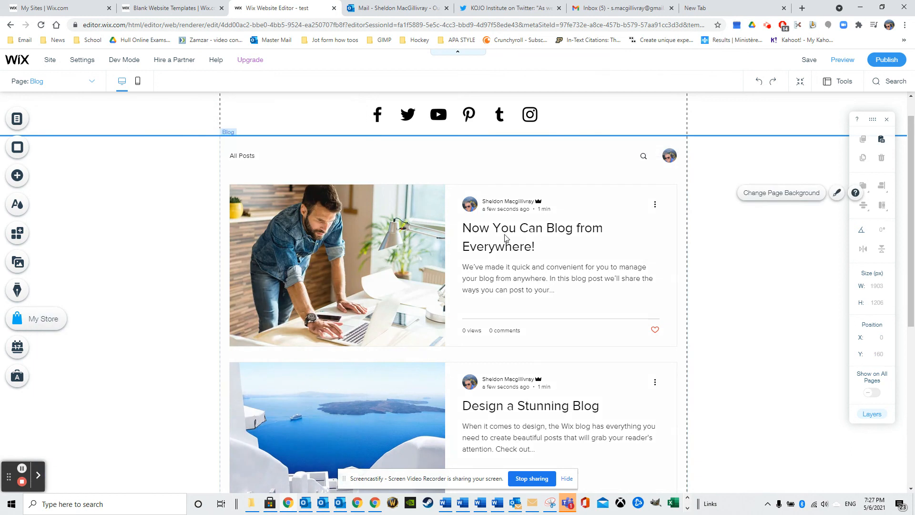